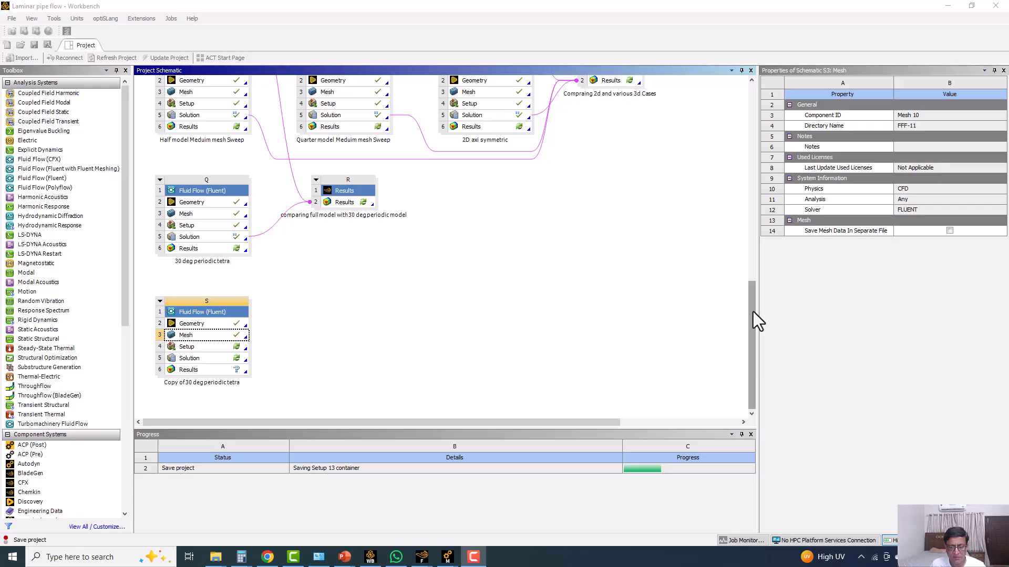
# Sketch a red circle with vertical and horizontal centre lines over the empty schematic area using the screen annotation pen.
pyautogui.moveTo(752, 311)
pyautogui.mouseDown()
pyautogui.moveTo(752, 288)
pyautogui.moveTo(751, 313)
pyautogui.mouseUp()
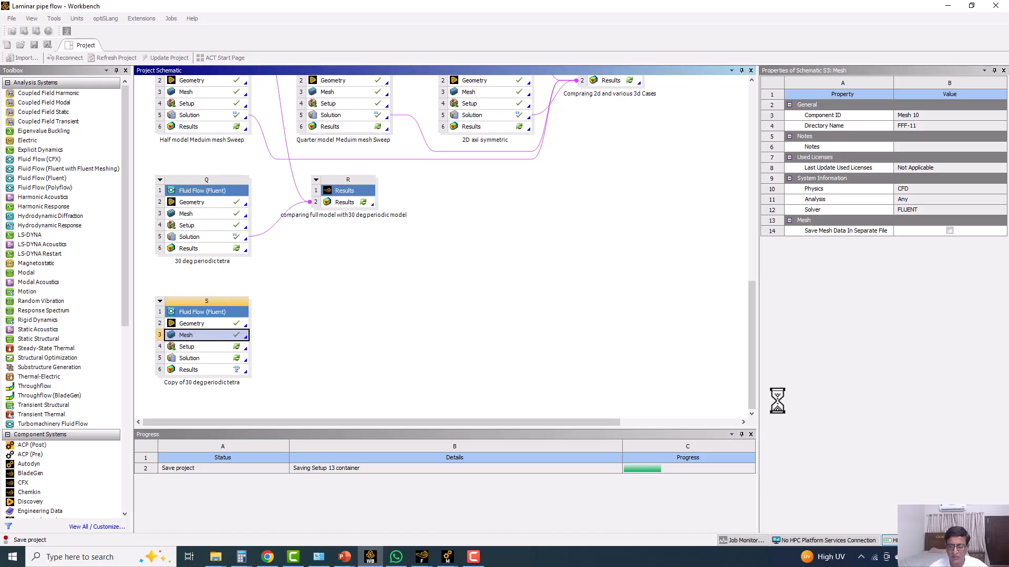
pyautogui.click(860, 558)
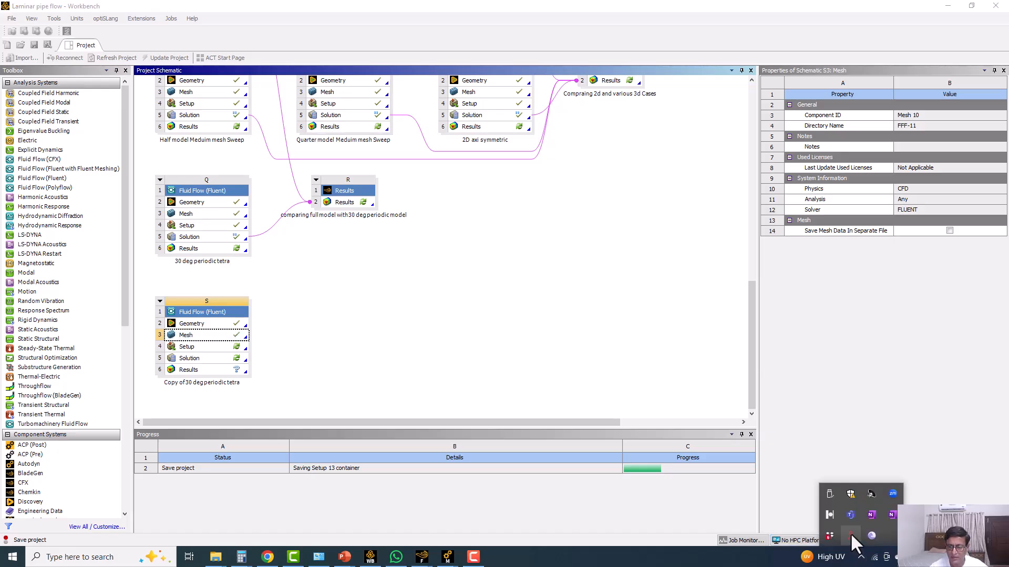
pyautogui.click(831, 516)
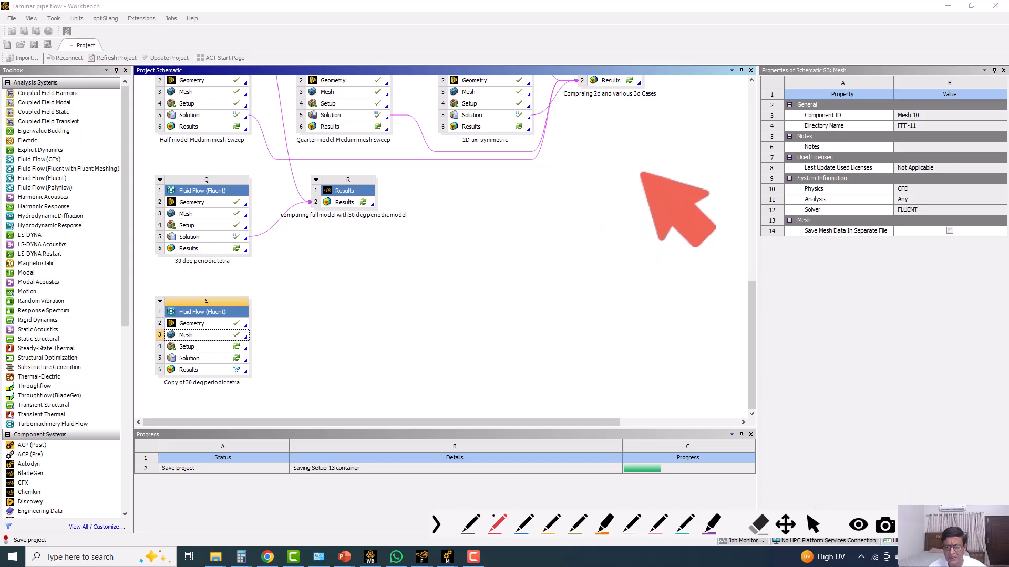
pyautogui.moveTo(634, 158); pyautogui.dragTo(642, 221)
pyautogui.moveTo(582, 204); pyautogui.dragTo(704, 199)
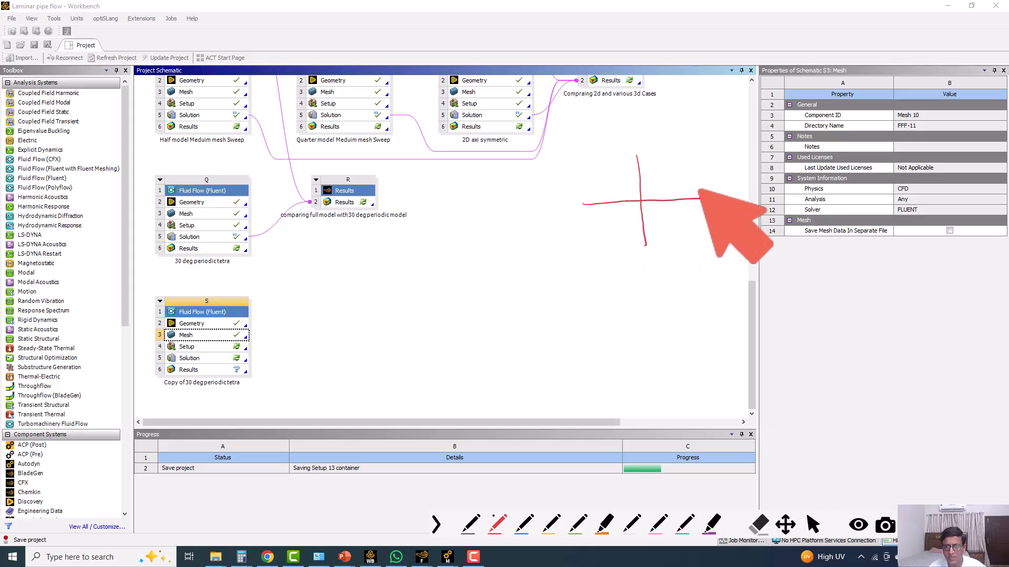
pyautogui.moveTo(637, 156)
pyautogui.mouseDown()
pyautogui.moveTo(686, 174)
pyautogui.moveTo(704, 194)
pyautogui.mouseUp()
pyautogui.moveTo(636, 156)
pyautogui.mouseDown()
pyautogui.moveTo(577, 206)
pyautogui.moveTo(645, 243)
pyautogui.moveTo(663, 240)
pyautogui.moveTo(705, 195)
pyautogui.mouseUp()
# Trace the circle's halves and centre lines in blue to illustrate the half and quarter models.
pyautogui.click(525, 523)
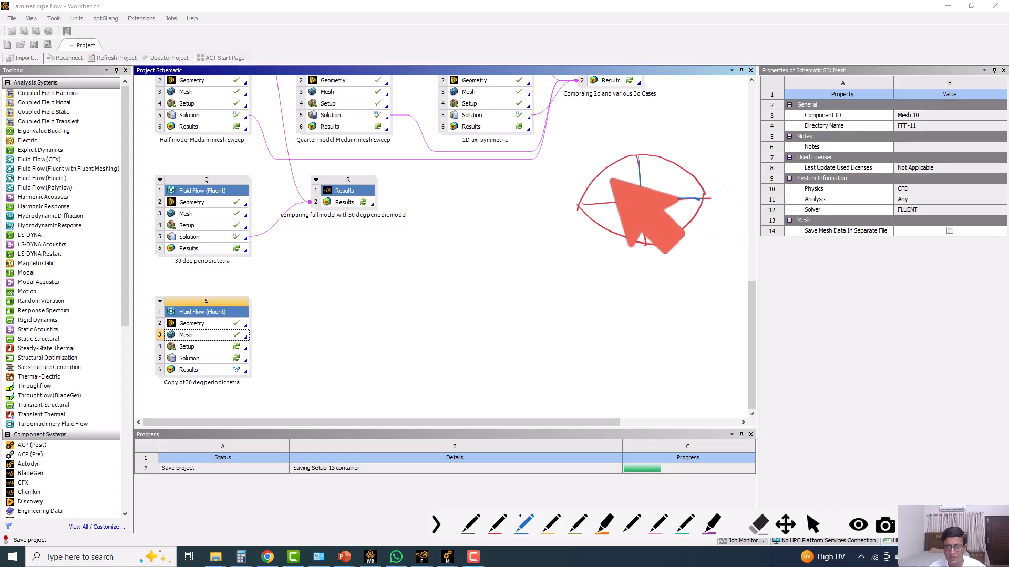
pyautogui.moveTo(626, 159)
pyautogui.mouseDown()
pyautogui.moveTo(584, 198)
pyautogui.moveTo(612, 201)
pyautogui.mouseUp()
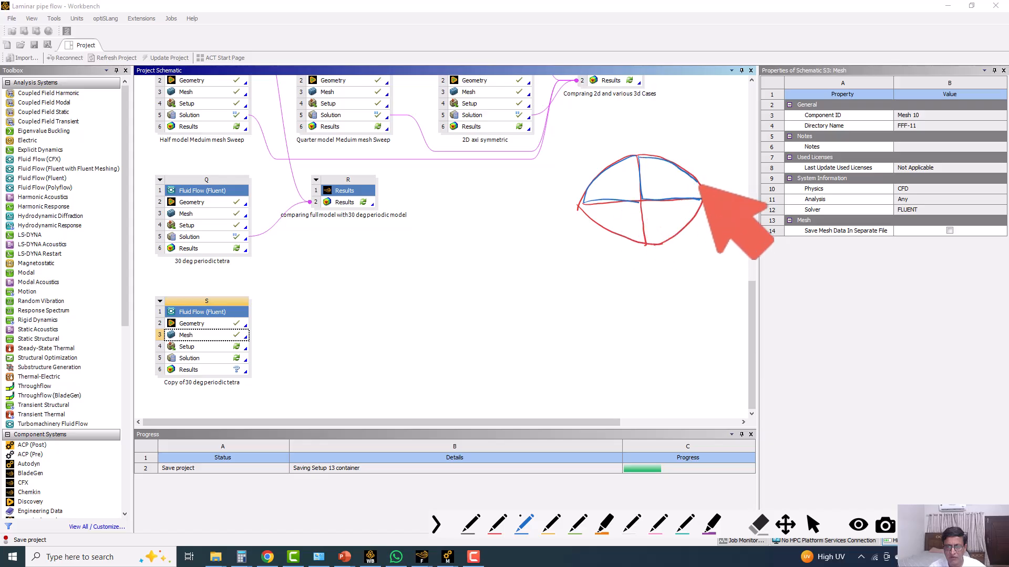
pyautogui.moveTo(700, 184); pyautogui.dragTo(662, 196)
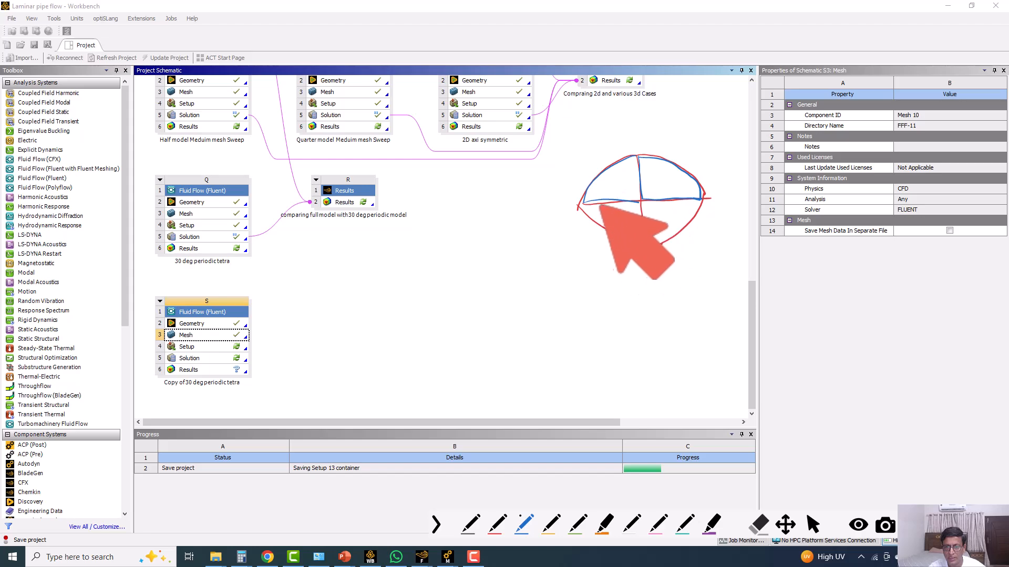
pyautogui.moveTo(588, 214)
pyautogui.mouseDown()
pyautogui.moveTo(642, 241)
pyautogui.moveTo(699, 200)
pyautogui.mouseUp()
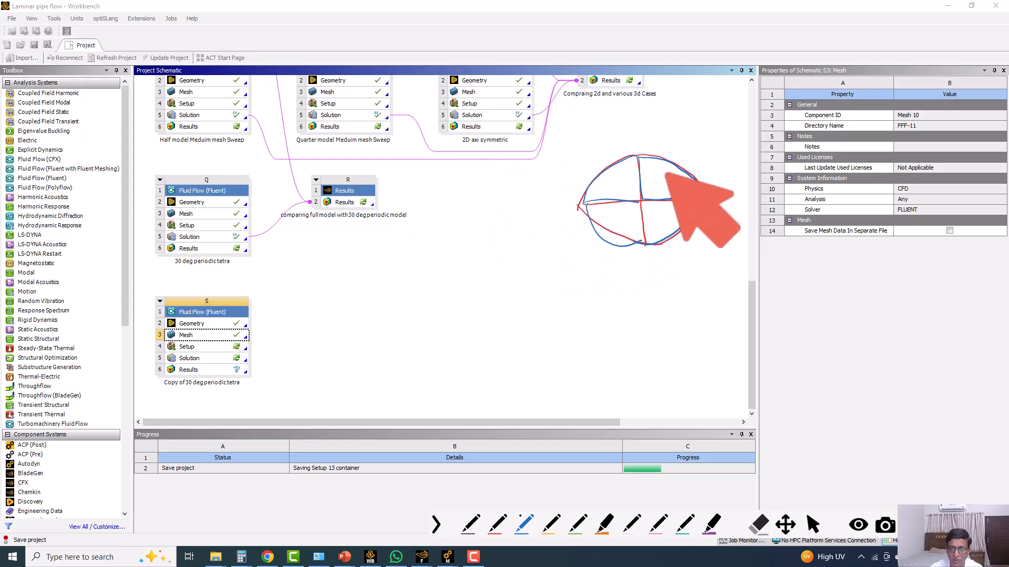
# Mark a 30-degree sector in the circle's upper-right quadrant and add arrows pointing at its two straight sides.
pyautogui.moveTo(643, 197)
pyautogui.mouseDown()
pyautogui.moveTo(689, 175)
pyautogui.moveTo(669, 193)
pyautogui.mouseUp()
pyautogui.moveTo(678, 182); pyautogui.dragTo(682, 183)
pyautogui.moveTo(661, 215); pyautogui.dragTo(661, 182)
pyautogui.moveTo(656, 180); pyautogui.dragTo(663, 176)
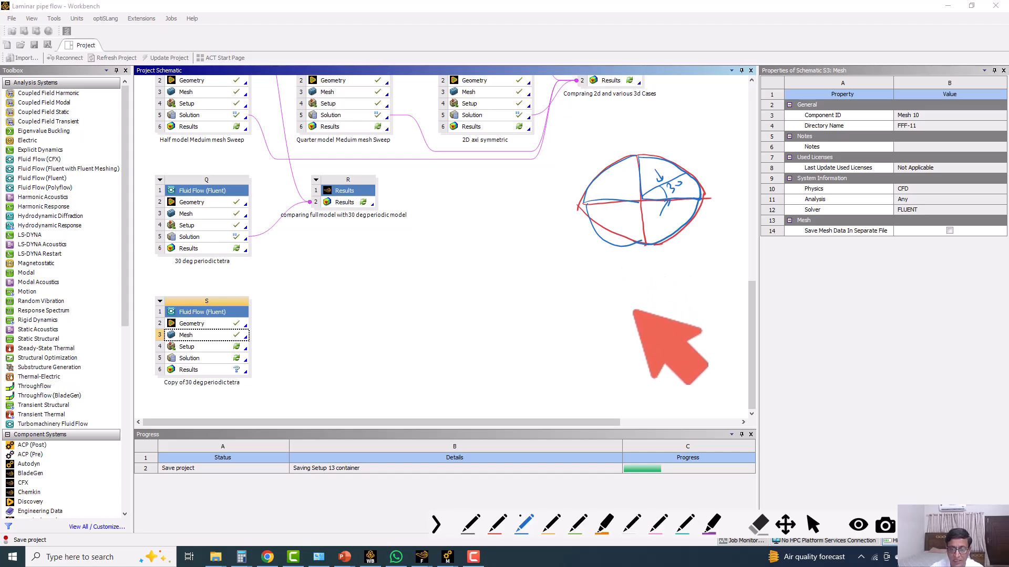
# Draw an enlarged blue sector below the circle with a second adjoining sector on its sloped side.
pyautogui.moveTo(605, 358); pyautogui.dragTo(688, 361)
pyautogui.moveTo(606, 350)
pyautogui.mouseDown()
pyautogui.moveTo(662, 310)
pyautogui.moveTo(689, 361)
pyautogui.mouseUp()
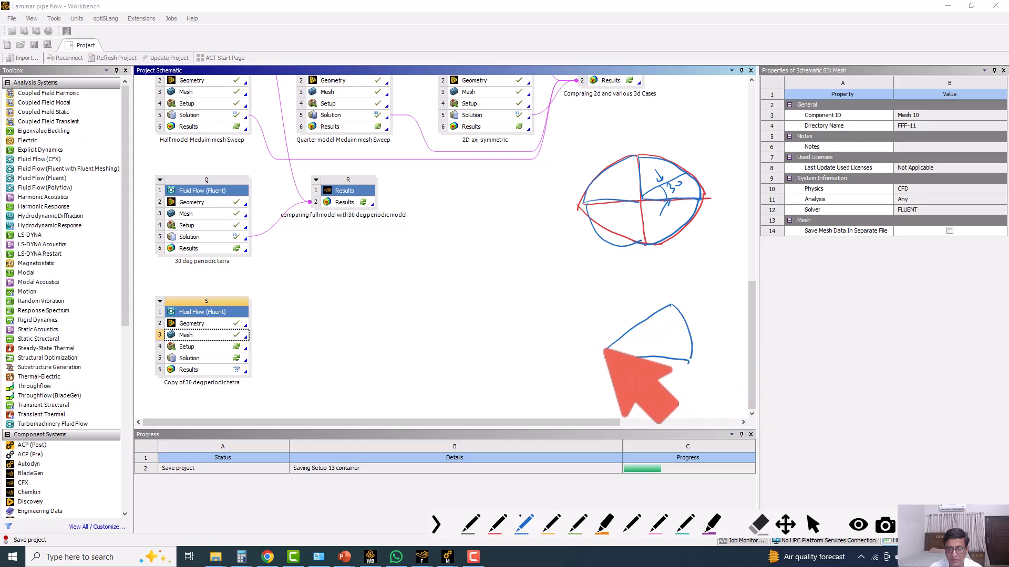
pyautogui.moveTo(598, 352)
pyautogui.mouseDown()
pyautogui.moveTo(674, 304)
pyautogui.moveTo(635, 278)
pyautogui.mouseUp()
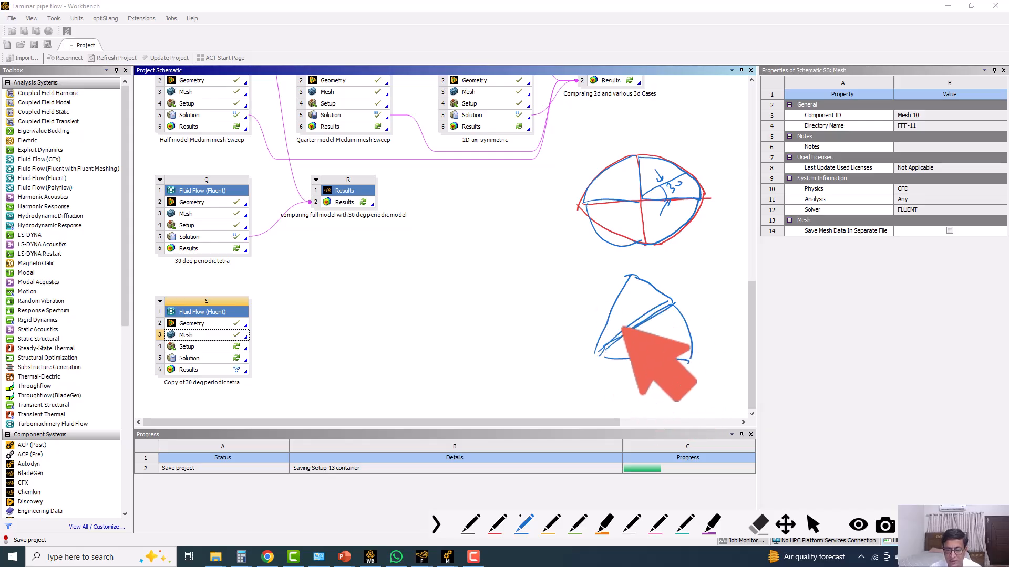
# Add red arrows on the straight edges of the enlarged sectors and on the circle's outline and vertical centre line.
pyautogui.click(496, 525)
pyautogui.moveTo(651, 359); pyautogui.dragTo(660, 366)
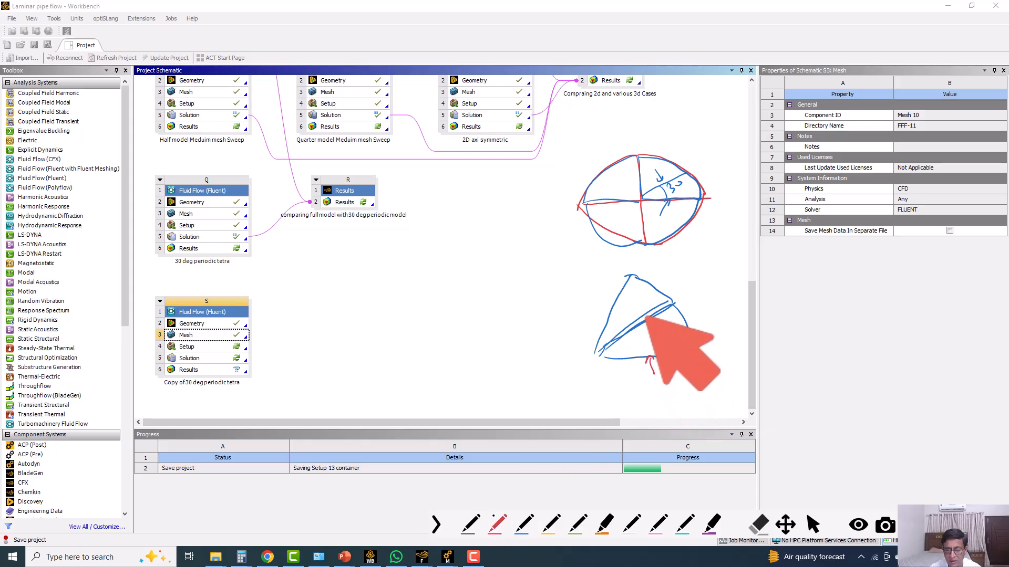
pyautogui.moveTo(639, 319)
pyautogui.mouseDown()
pyautogui.moveTo(643, 334)
pyautogui.moveTo(643, 318)
pyautogui.moveTo(661, 329)
pyautogui.moveTo(622, 295)
pyautogui.mouseUp()
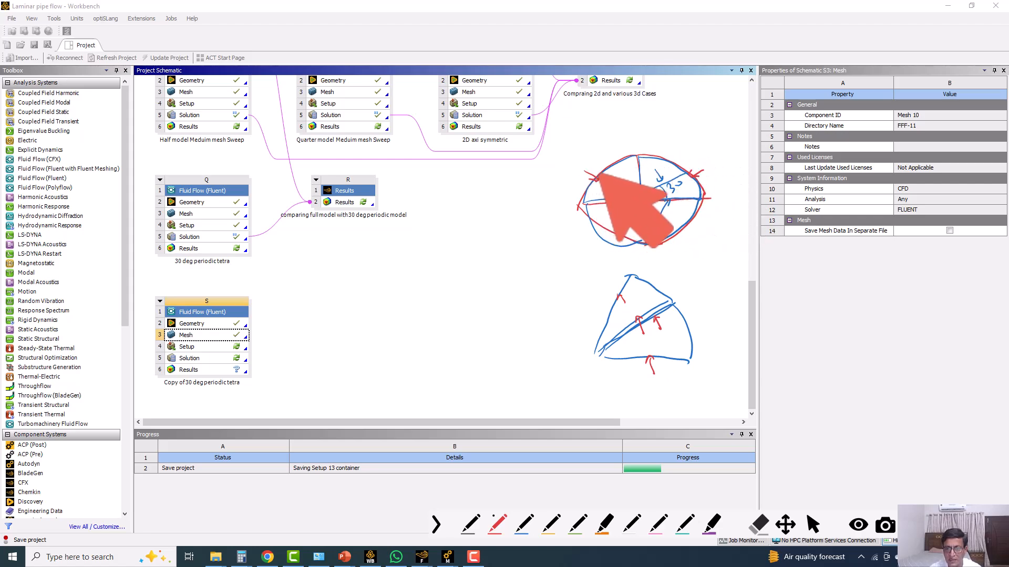
pyautogui.moveTo(651, 176); pyautogui.dragTo(638, 176)
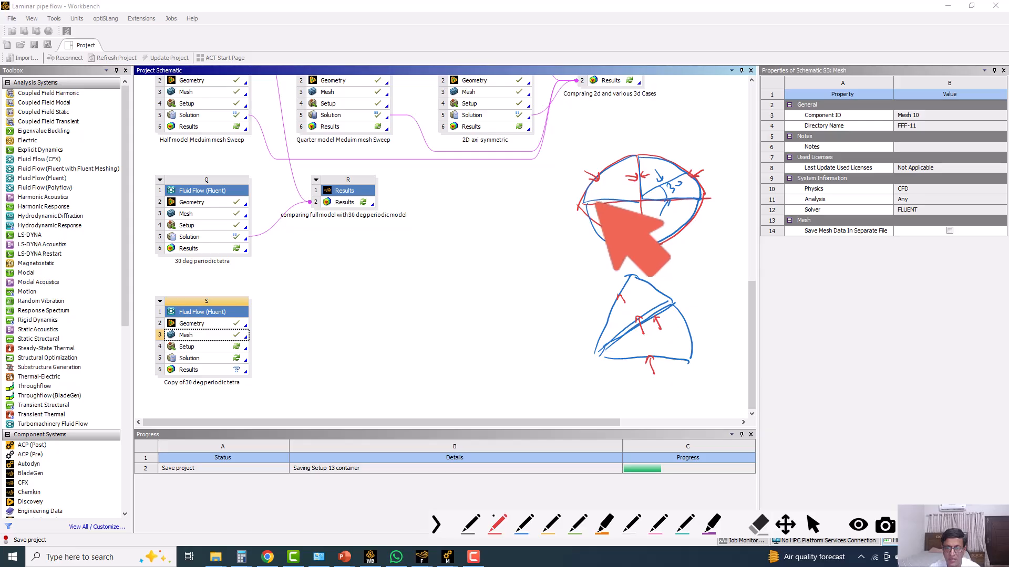
# Sketch a red rectangle beside the circle and divide it with one vertical and one horizontal blue line.
pyautogui.moveTo(794, 261)
pyautogui.mouseDown()
pyautogui.moveTo(800, 363)
pyautogui.moveTo(877, 254)
pyautogui.moveTo(903, 256)
pyautogui.mouseUp()
pyautogui.moveTo(799, 362); pyautogui.dragTo(923, 356)
pyautogui.moveTo(898, 252); pyautogui.dragTo(923, 358)
pyautogui.click(524, 528)
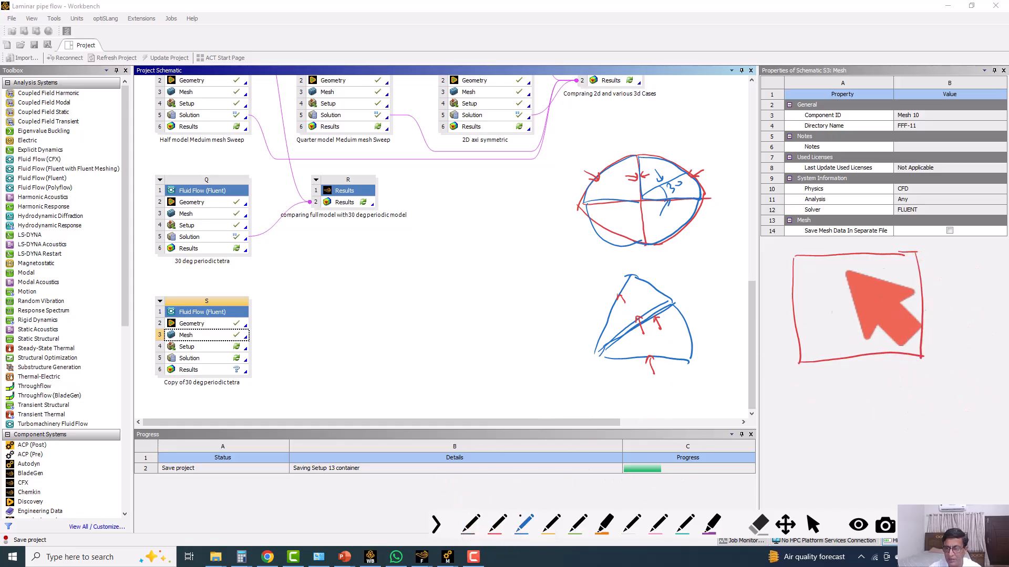
pyautogui.moveTo(847, 255); pyautogui.dragTo(858, 356)
pyautogui.moveTo(793, 308); pyautogui.dragTo(913, 293)
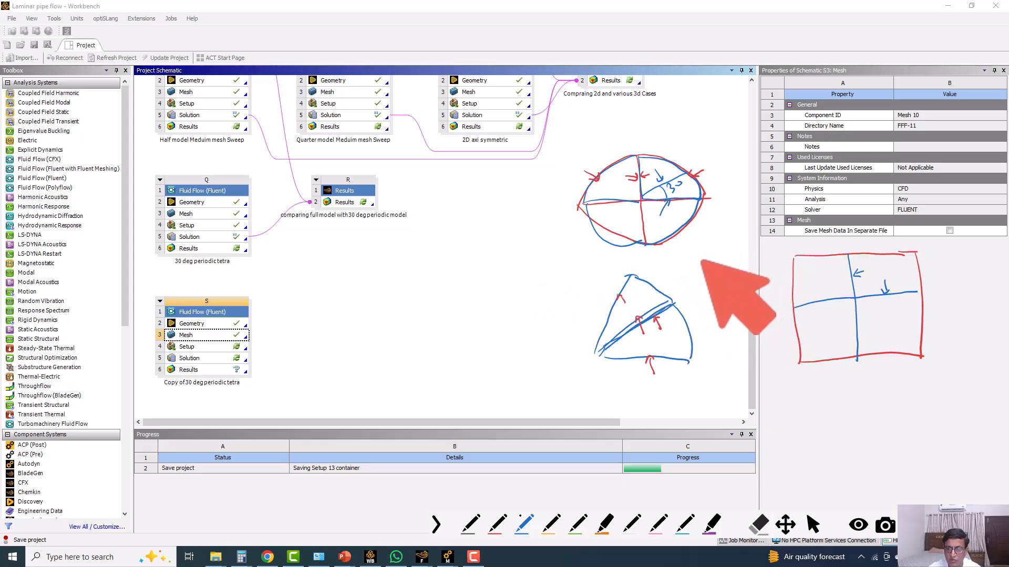
# Write the note "Triangular" with a downward arrow leading to "Match control" beside the sector sketch.
pyautogui.moveTo(700, 256)
pyautogui.mouseDown()
pyautogui.moveTo(705, 275)
pyautogui.moveTo(703, 254)
pyautogui.moveTo(714, 266)
pyautogui.mouseUp()
pyautogui.moveTo(719, 263)
pyautogui.mouseDown()
pyautogui.moveTo(722, 271)
pyautogui.moveTo(763, 243)
pyautogui.moveTo(751, 251)
pyautogui.mouseUp()
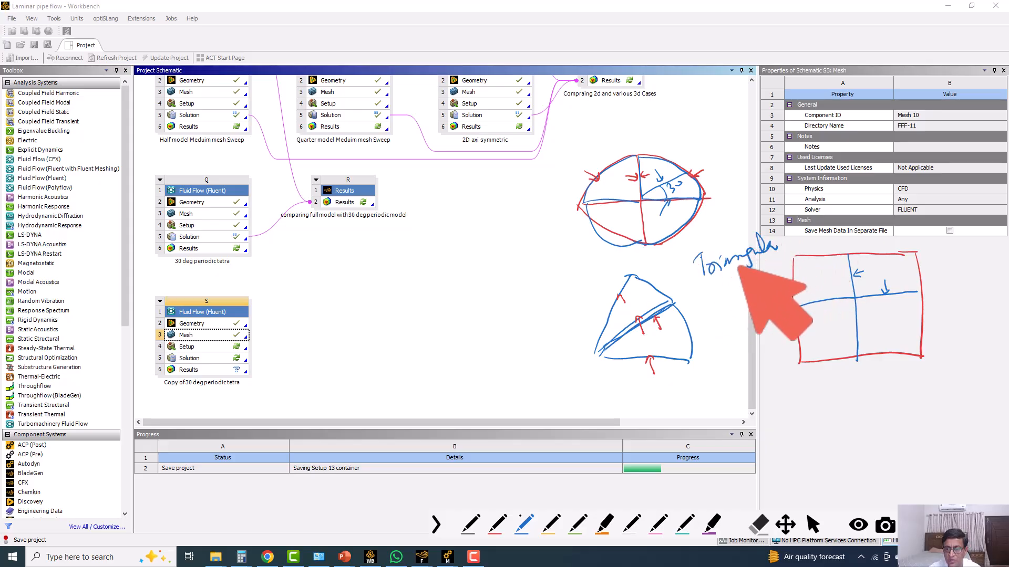
pyautogui.moveTo(724, 283); pyautogui.dragTo(728, 303)
pyautogui.moveTo(719, 294)
pyautogui.mouseDown()
pyautogui.moveTo(729, 301)
pyautogui.moveTo(737, 293)
pyautogui.mouseUp()
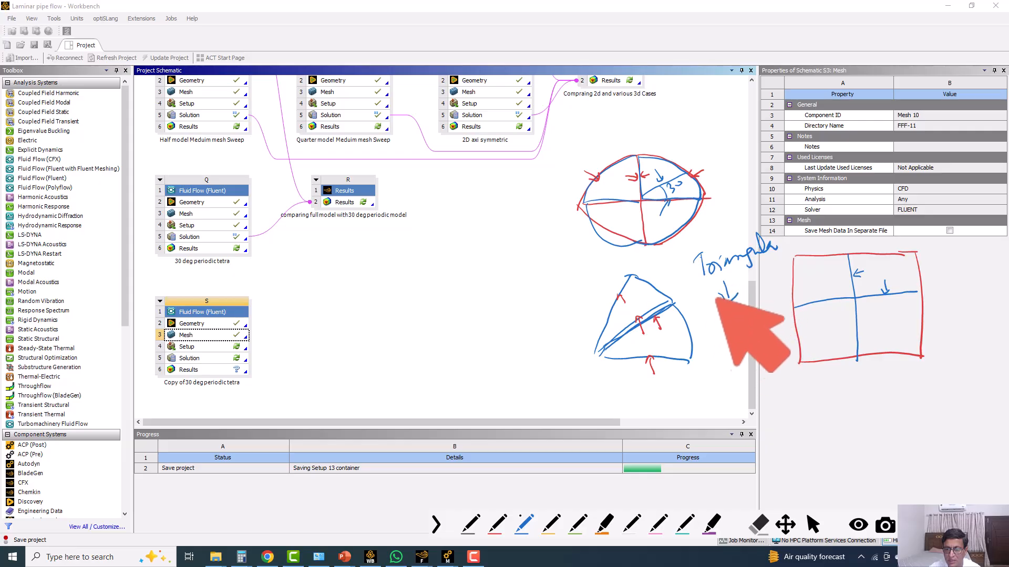
pyautogui.moveTo(704, 340); pyautogui.dragTo(801, 269)
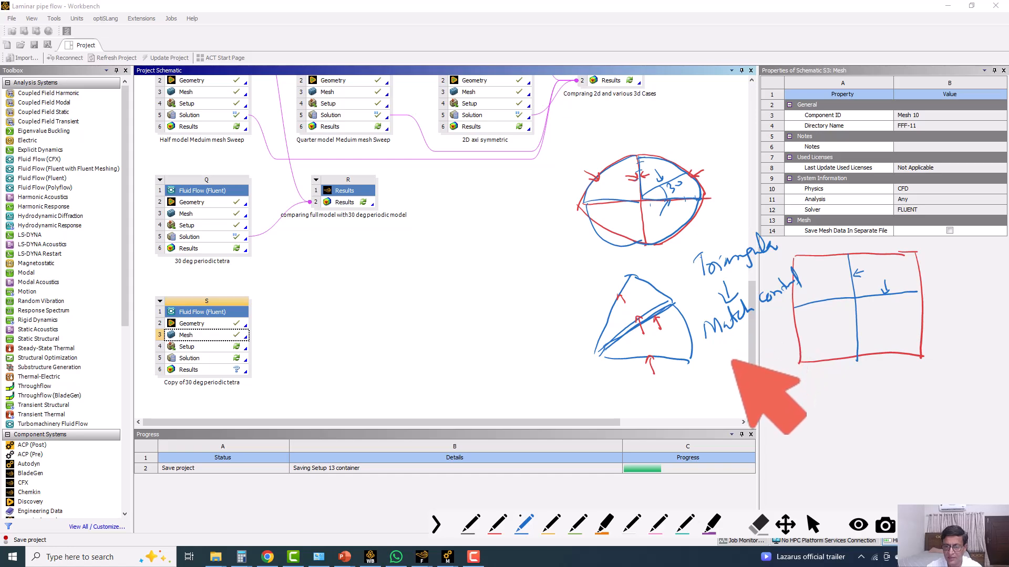
# Continue the note with an arrow to an underlined "Make periodic", and write "post process" beneath it.
pyautogui.moveTo(732, 358); pyautogui.dragTo(748, 383)
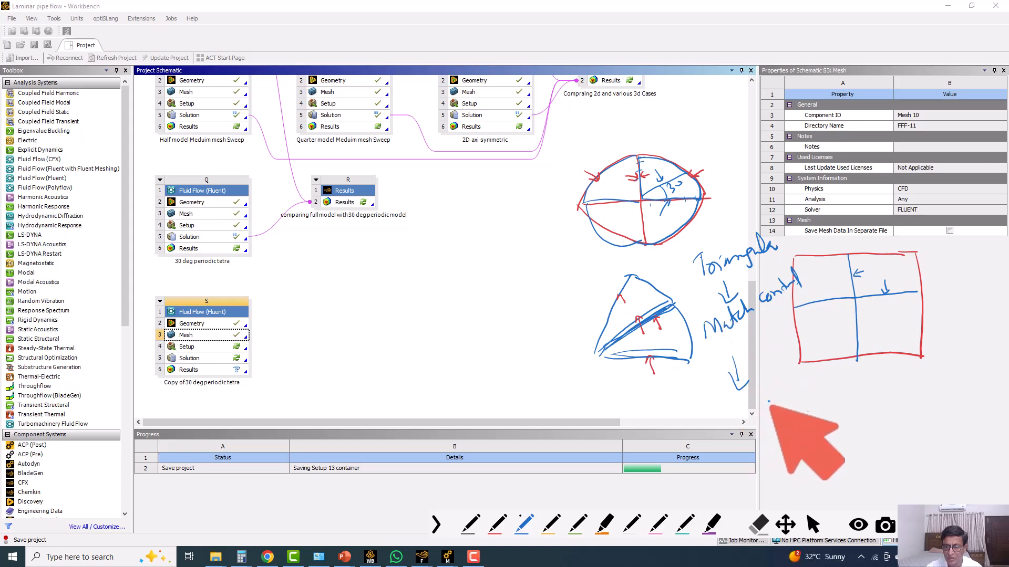
pyautogui.moveTo(770, 414)
pyautogui.mouseDown()
pyautogui.moveTo(797, 410)
pyautogui.moveTo(833, 379)
pyautogui.moveTo(878, 370)
pyautogui.mouseUp()
pyautogui.click(883, 361)
pyautogui.moveTo(803, 425)
pyautogui.mouseDown()
pyautogui.moveTo(863, 393)
pyautogui.moveTo(821, 423)
pyautogui.mouseUp()
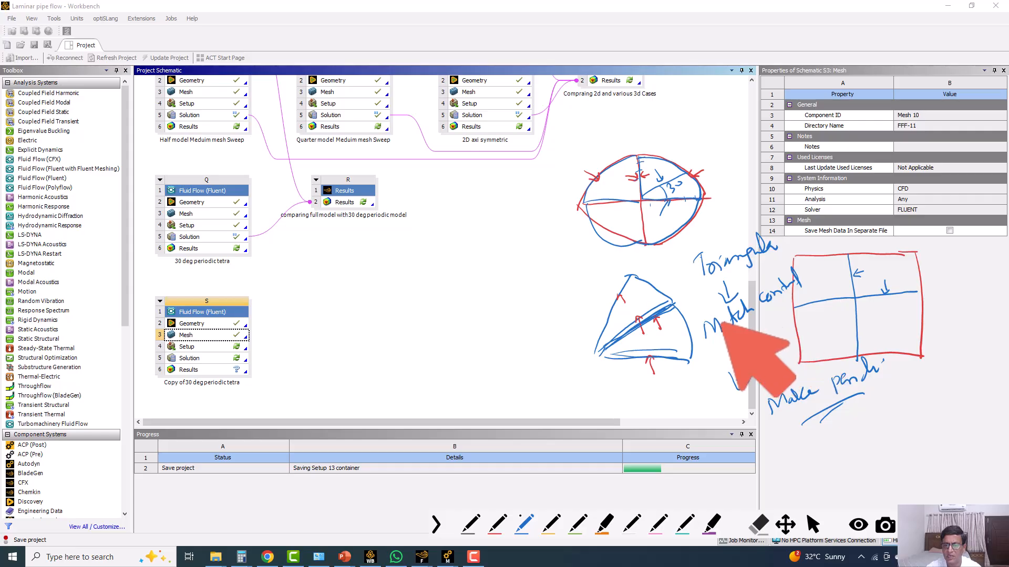
pyautogui.moveTo(793, 442)
pyautogui.mouseDown()
pyautogui.moveTo(796, 469)
pyautogui.moveTo(800, 452)
pyautogui.mouseUp()
pyautogui.moveTo(806, 442); pyautogui.dragTo(813, 444)
pyautogui.moveTo(820, 423)
pyautogui.mouseDown()
pyautogui.moveTo(829, 436)
pyautogui.moveTo(858, 436)
pyautogui.moveTo(873, 408)
pyautogui.moveTo(894, 401)
pyautogui.mouseUp()
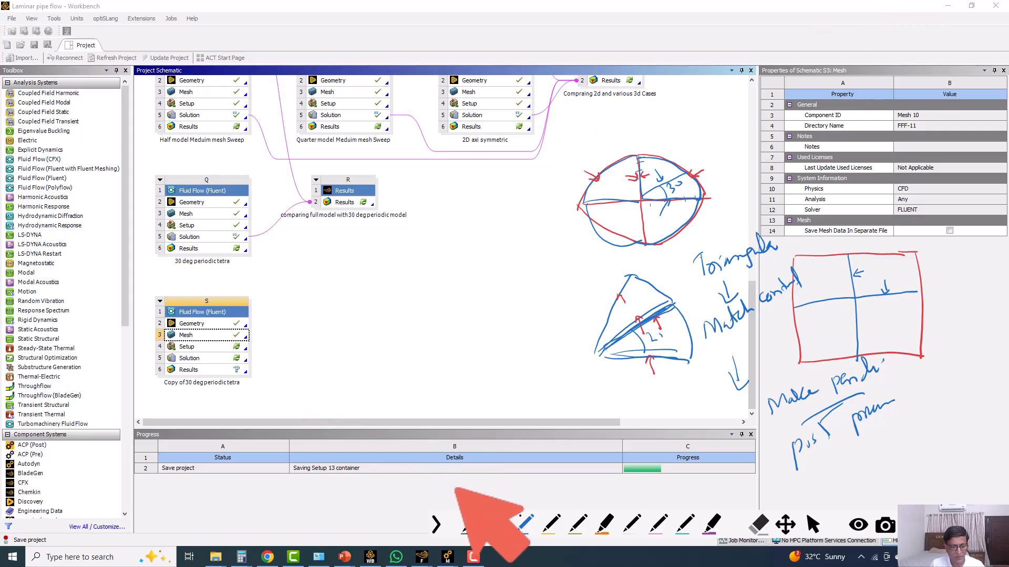
# Switch to the Fluent session for the copied 30 deg periodic case and save the project.
pyautogui.moveTo(421, 557)
pyautogui.click(464, 522)
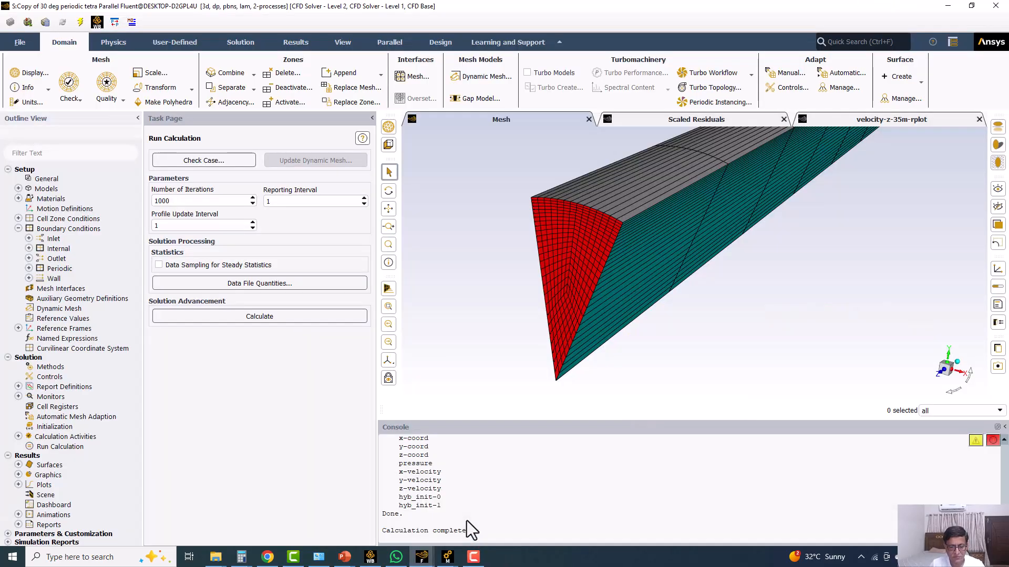
pyautogui.click(26, 44)
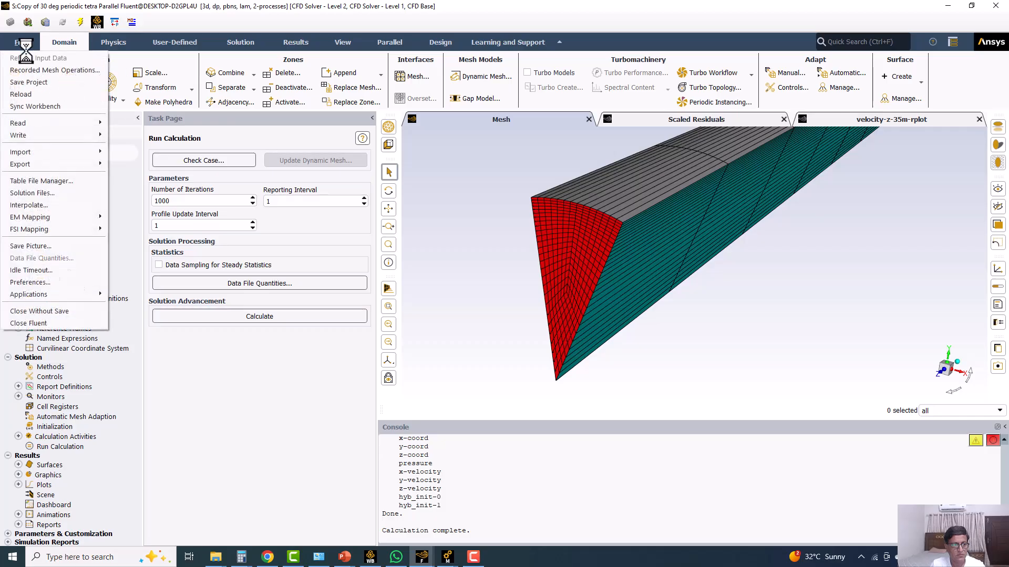
pyautogui.click(29, 82)
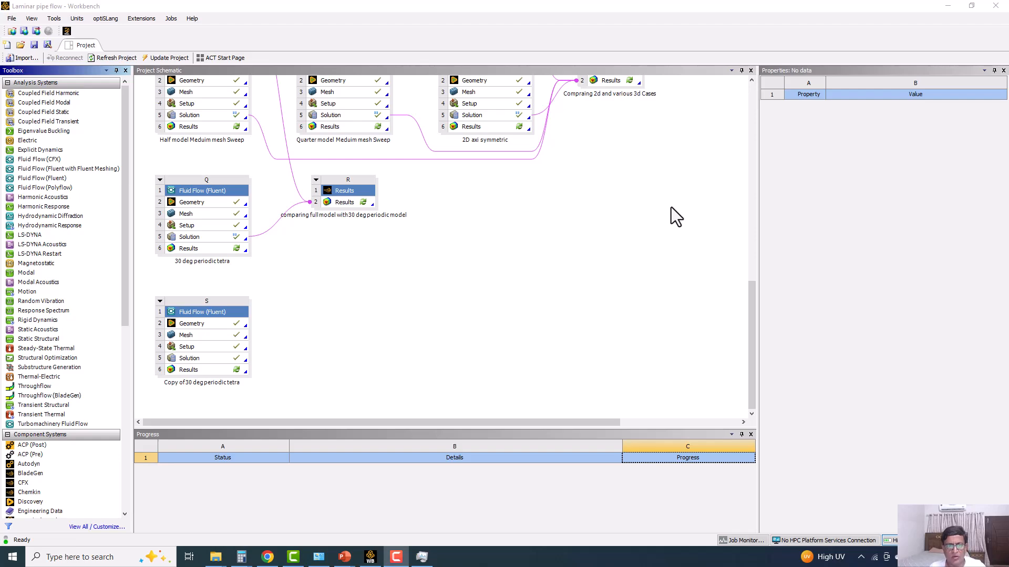
# Open the geometry of the "30 deg periodic tetra" system in DesignModeler.
pyautogui.doubleClick(201, 201)
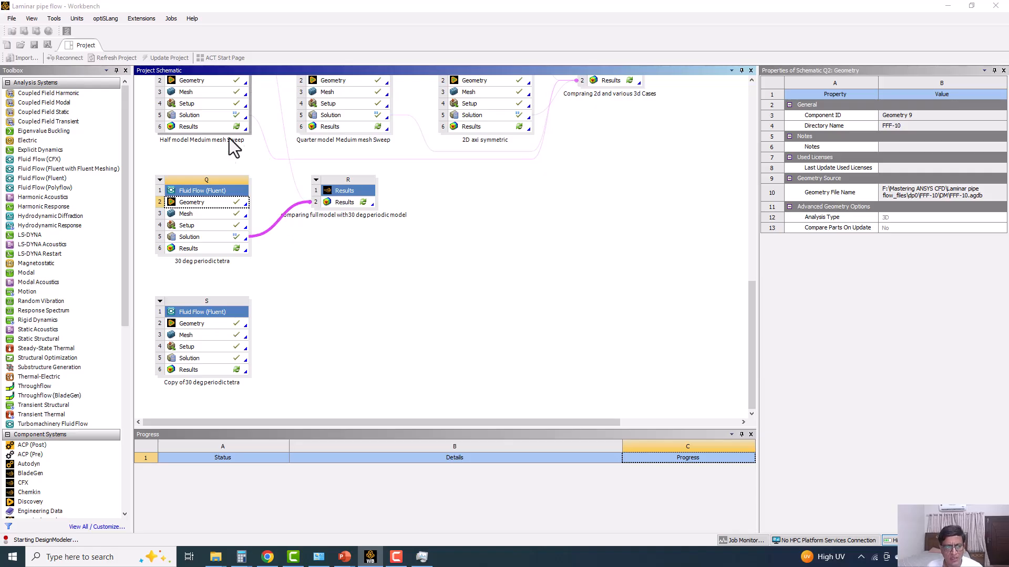
pyautogui.moveTo(751, 320); pyautogui.dragTo(759, 241)
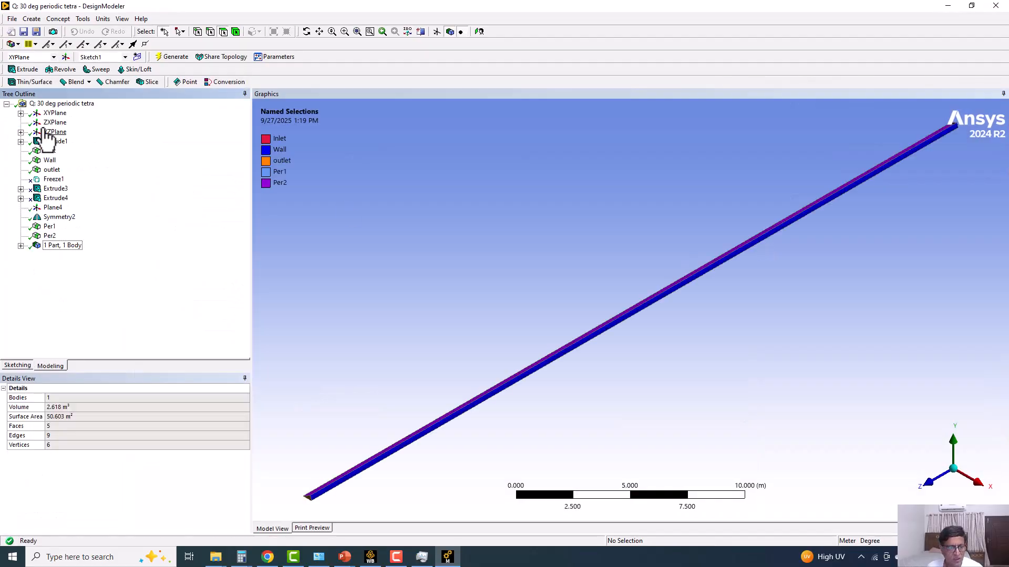
# Review the XYPlane sketches, the Symmetry2 feature, the periodic named selections and the available Symmetry tool.
pyautogui.click(21, 114)
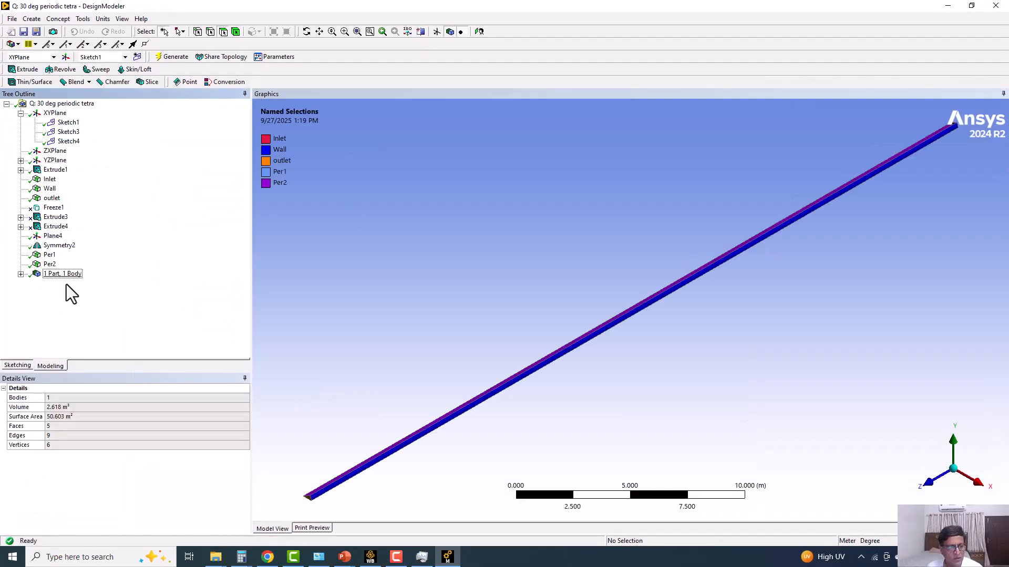
pyautogui.click(65, 247)
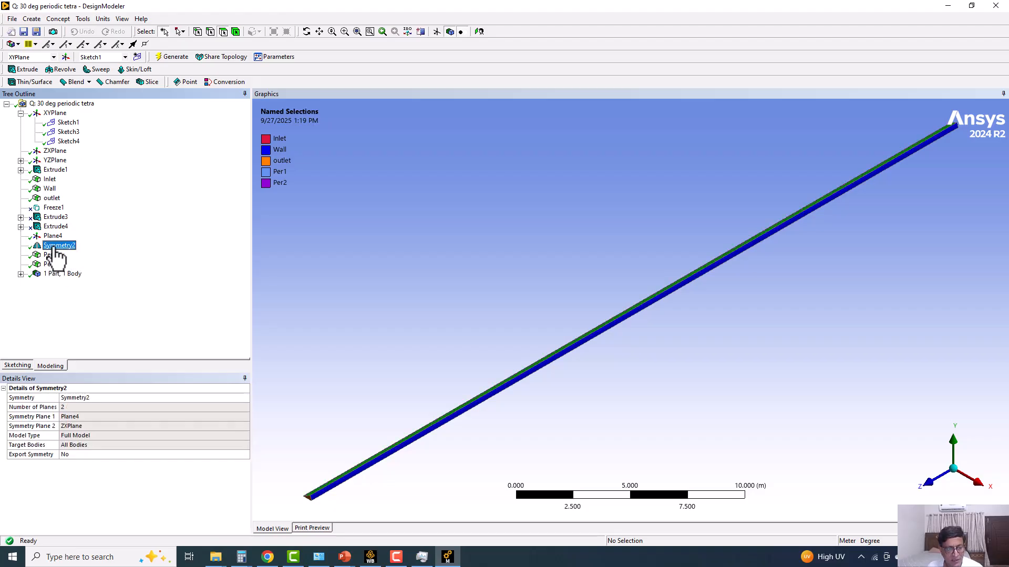
pyautogui.click(50, 265)
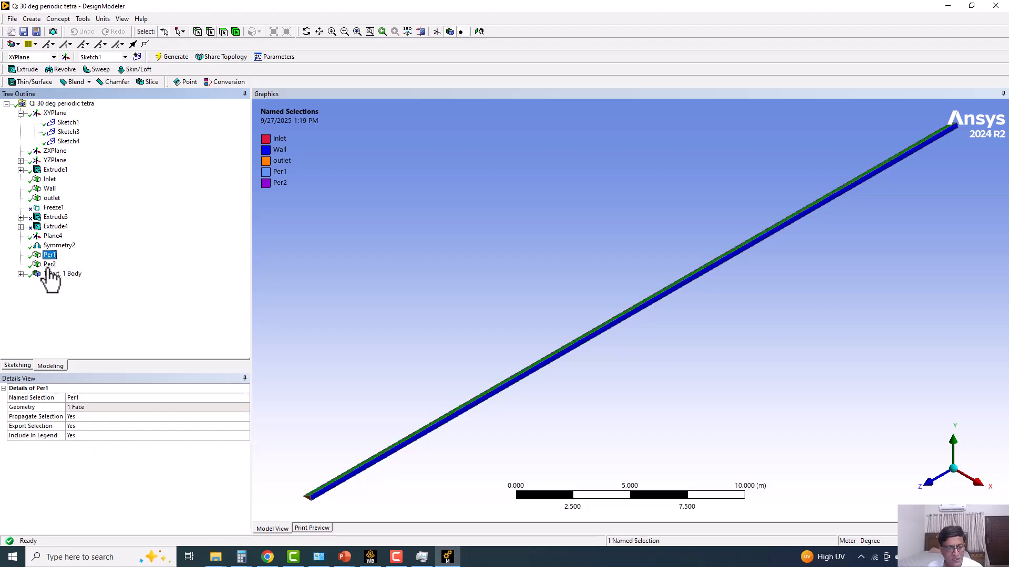
pyautogui.click(59, 246)
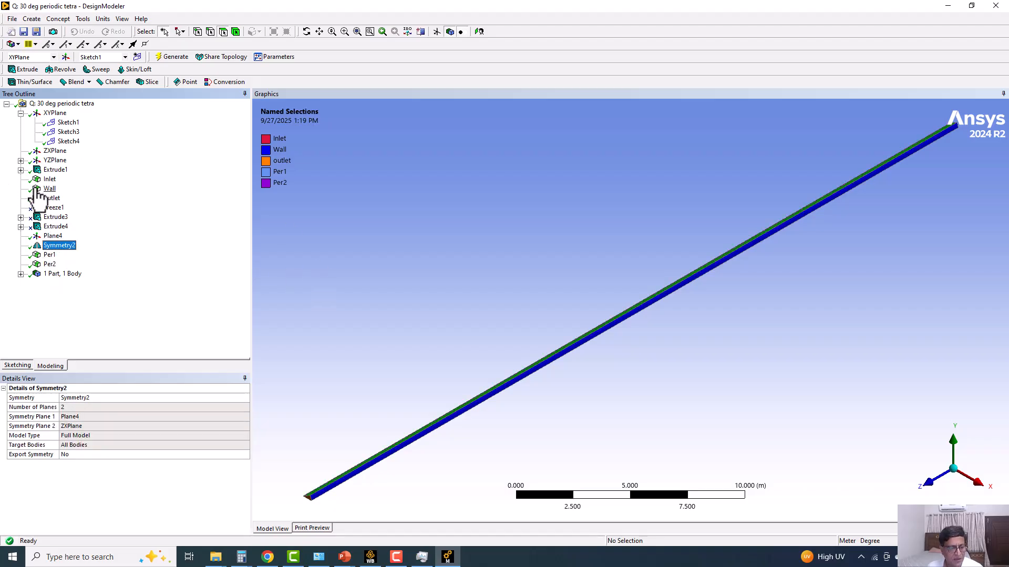
pyautogui.click(83, 20)
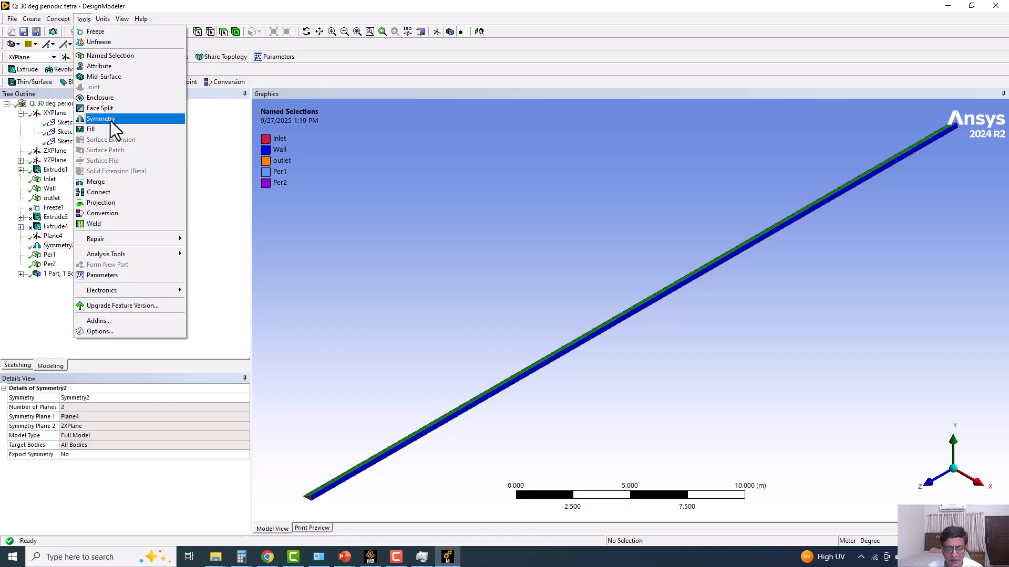
pyautogui.click(339, 244)
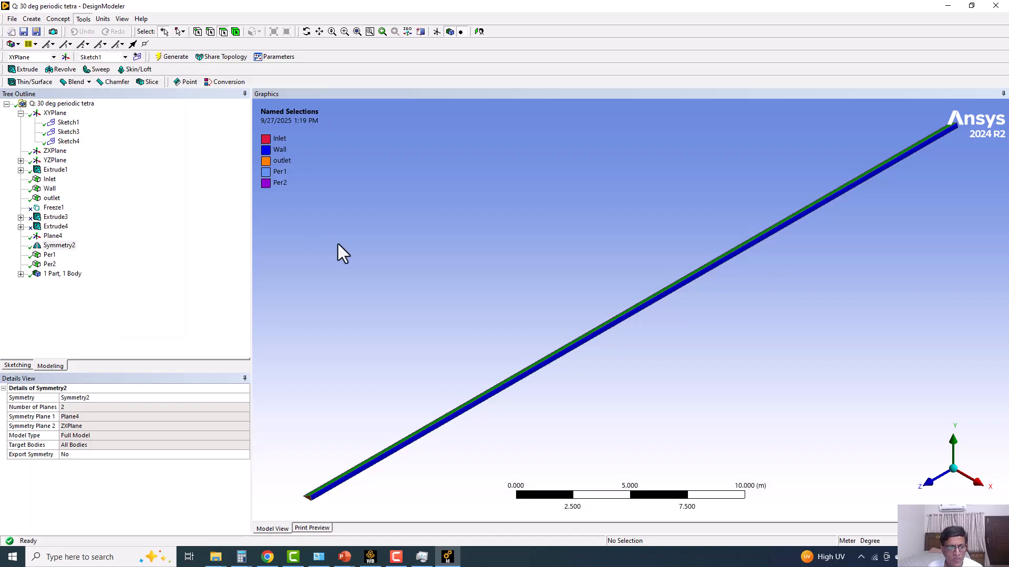
# Open the Symmetry2 feature's selections for editing and examine the end of the uncut pipe.
pyautogui.rightClick(63, 248)
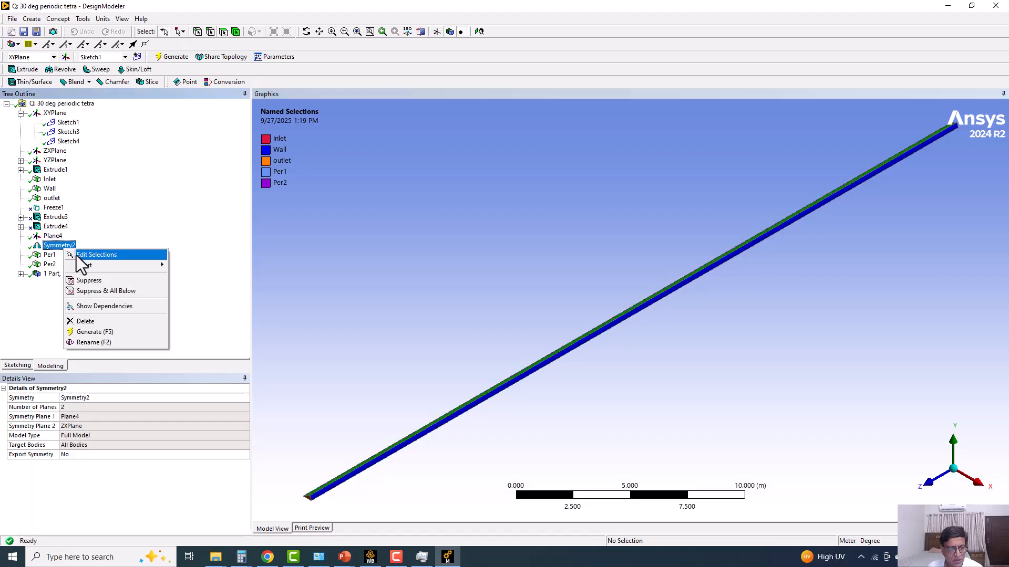
pyautogui.click(77, 256)
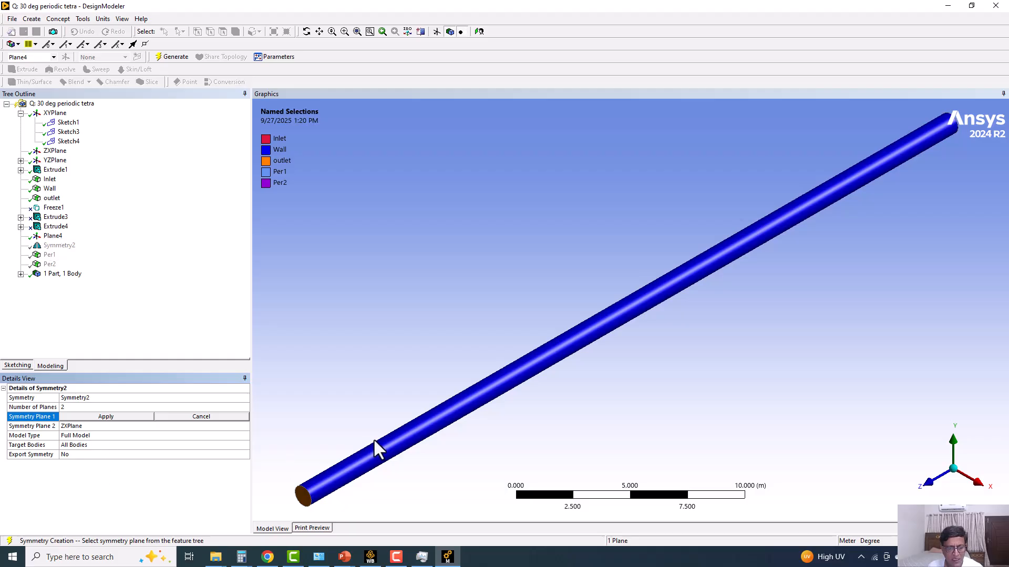
pyautogui.moveTo(394, 417); pyautogui.dragTo(391, 382, button='middle')
pyautogui.scroll(3, 391, 381)
pyautogui.keyDown('ctrl'); pyautogui.moveTo(306, 388); pyautogui.dragTo(508, 320, button='middle'); pyautogui.keyUp('ctrl')
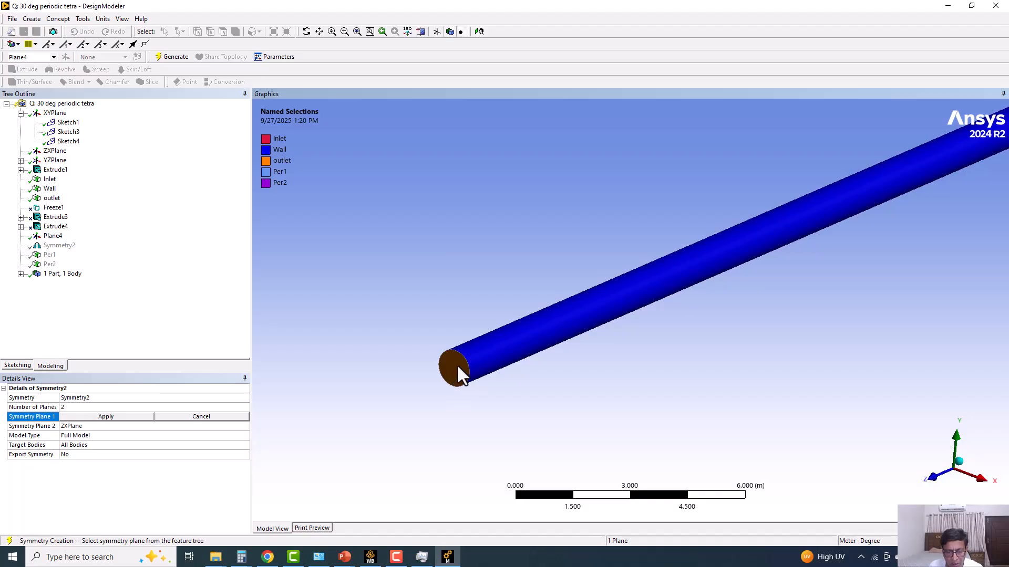
# Mark the two symmetry cut lines on the pipe's end face and tick Symmetry2 with the screen pen.
pyautogui.click(861, 557)
pyautogui.click(871, 533)
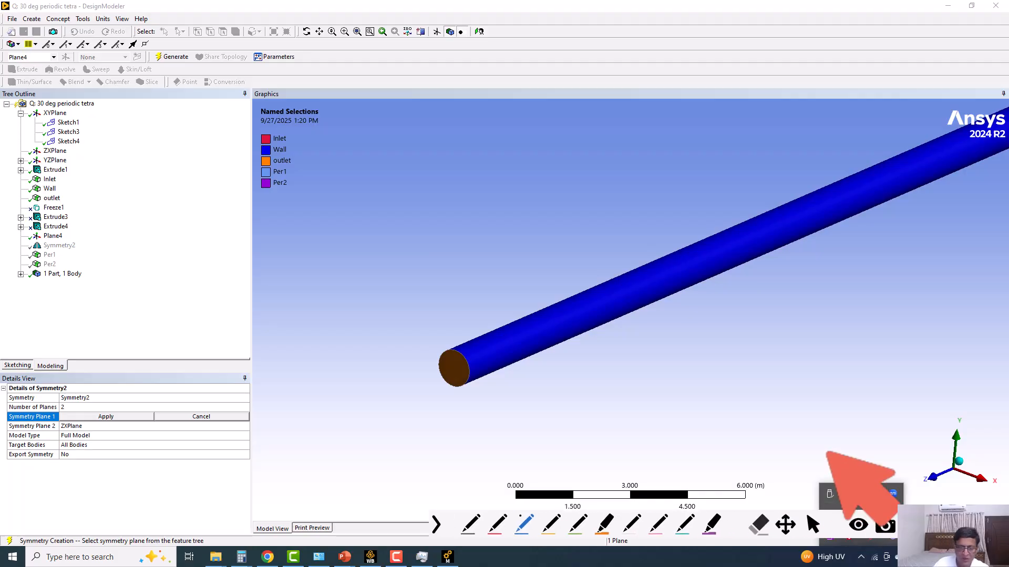
pyautogui.click(450, 368)
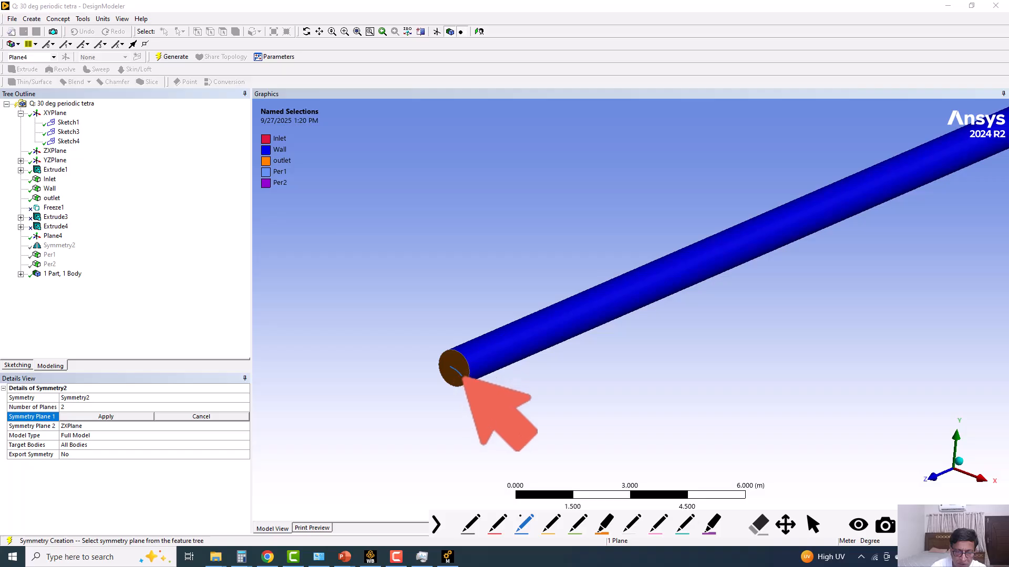
pyautogui.moveTo(440, 355); pyautogui.dragTo(467, 381)
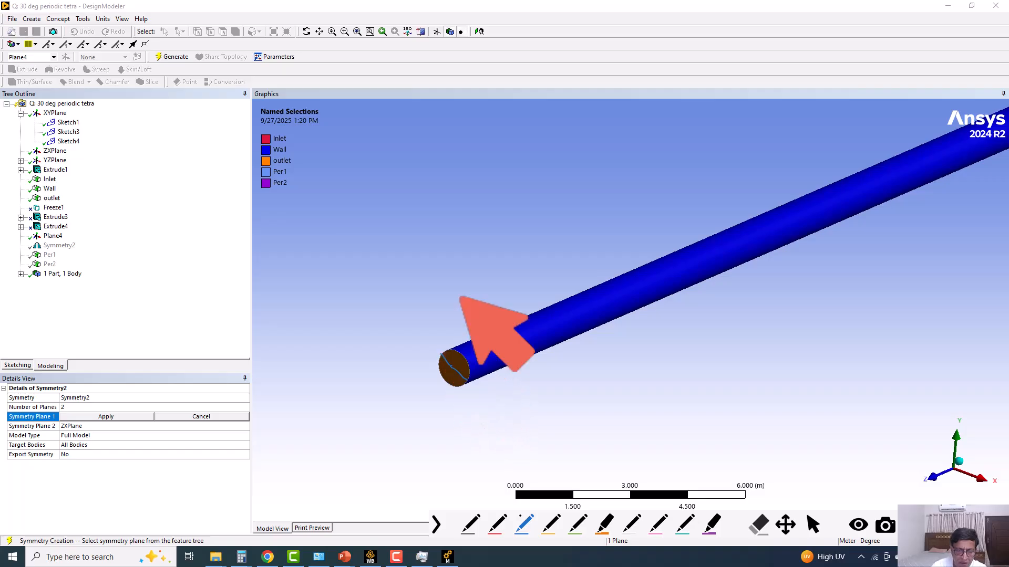
pyautogui.moveTo(77, 239)
pyautogui.mouseDown()
pyautogui.moveTo(83, 248)
pyautogui.moveTo(96, 235)
pyautogui.mouseUp()
pyautogui.moveTo(451, 366)
pyautogui.mouseDown()
pyautogui.moveTo(476, 371)
pyautogui.moveTo(473, 382)
pyautogui.moveTo(487, 376)
pyautogui.mouseUp()
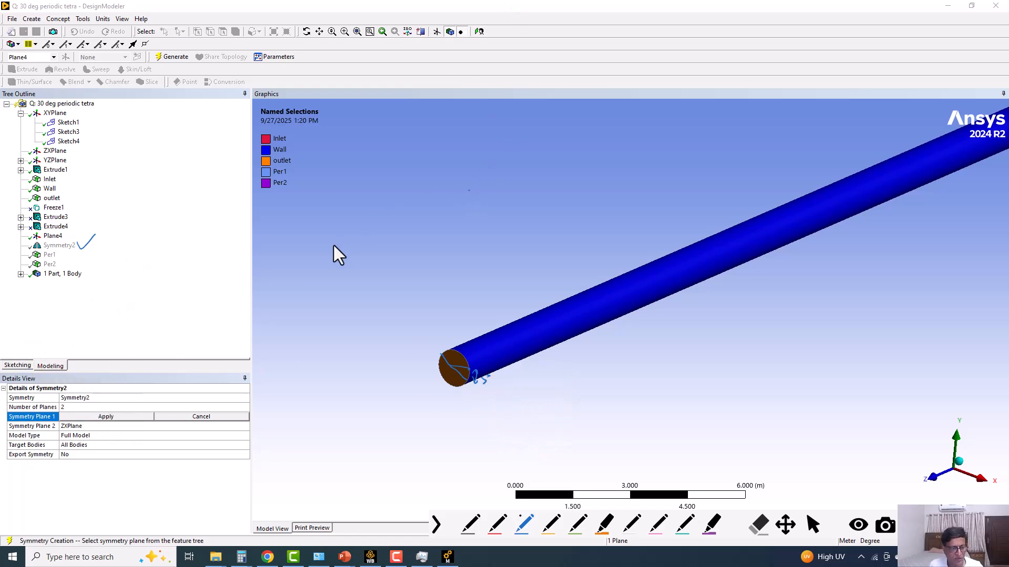
pyautogui.press('Escape')
# Regenerate the Symmetry2 cut with its two planes and review Plane4's rotation angle and reversed-normal setting.
pyautogui.click(78, 407)
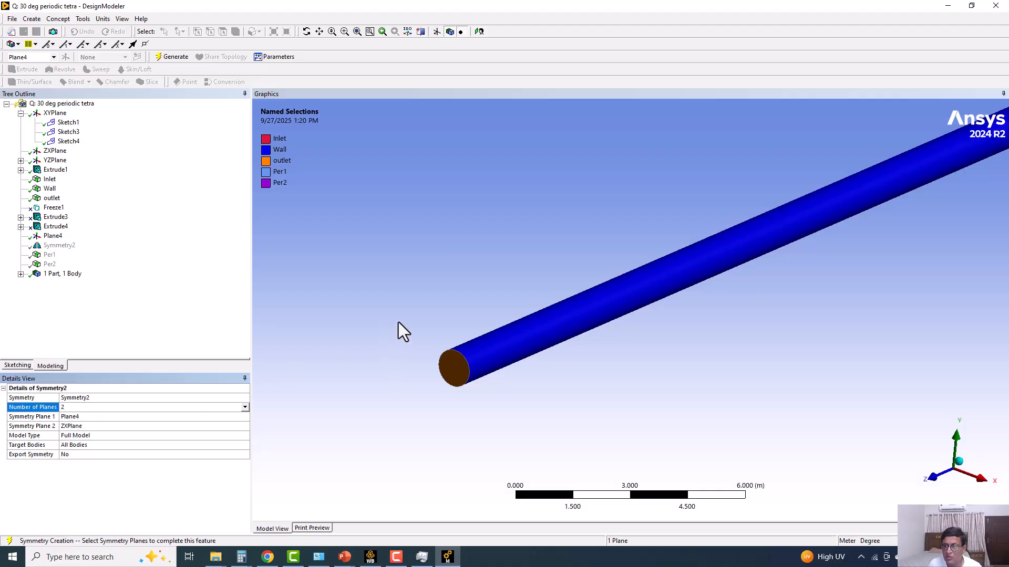
pyautogui.click(188, 58)
pyautogui.click(52, 237)
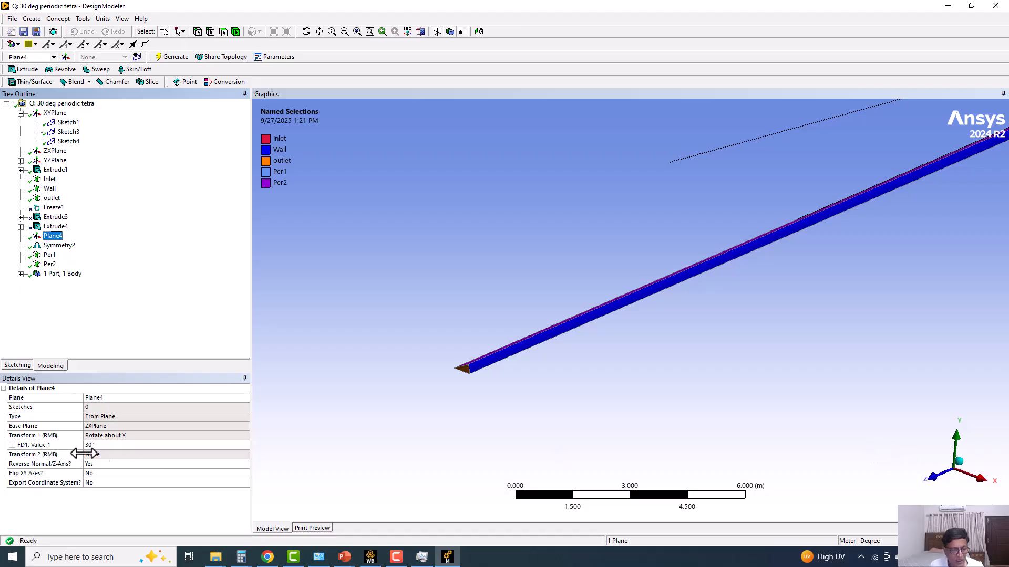
pyautogui.click(106, 446)
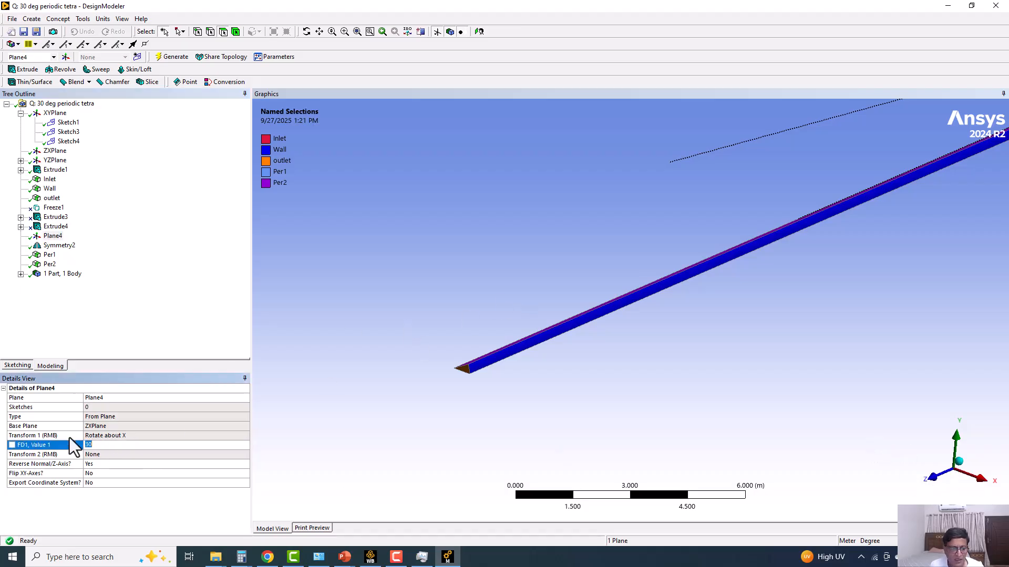
pyautogui.click(101, 465)
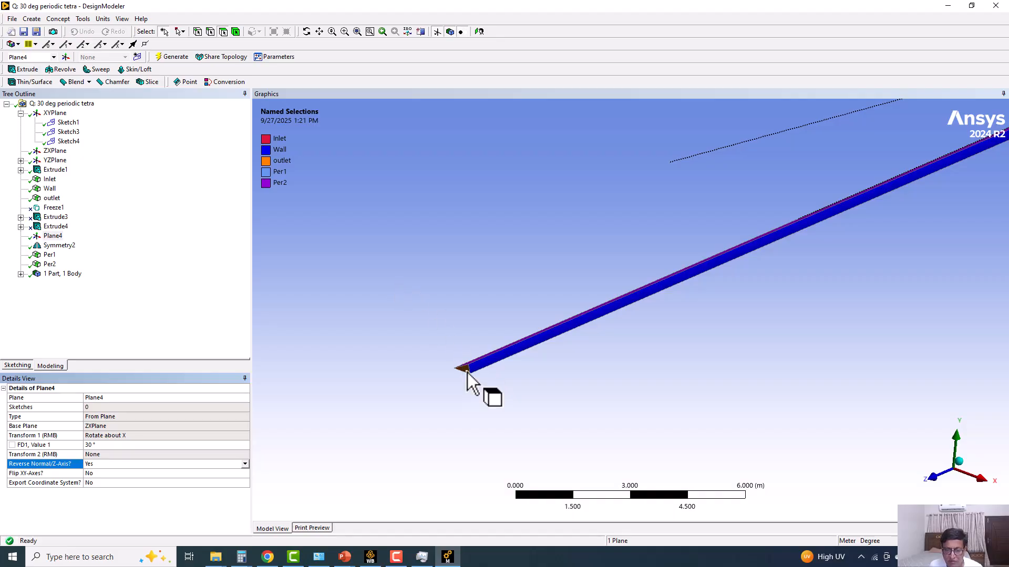
# Examine the sector face assigned to the Per1 named selection.
pyautogui.scroll(2, 462, 373)
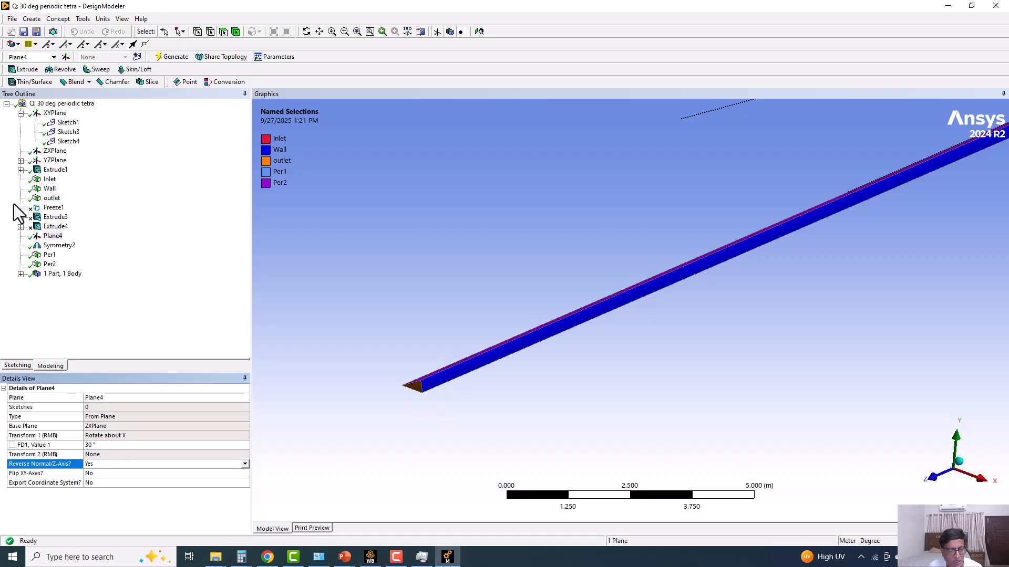
pyautogui.click(49, 254)
pyautogui.scroll(5, 328, 305)
pyautogui.keyDown('ctrl'); pyautogui.moveTo(329, 305); pyautogui.dragTo(665, 174, button='middle'); pyautogui.keyUp('ctrl')
pyautogui.scroll(6, 523, 326)
pyautogui.scroll(1, 522, 336)
pyautogui.keyDown('ctrl'); pyautogui.moveTo(407, 357); pyautogui.dragTo(380, 342, button='middle'); pyautogui.keyUp('ctrl')
pyautogui.moveTo(379, 341); pyautogui.dragTo(399, 345, button='middle')
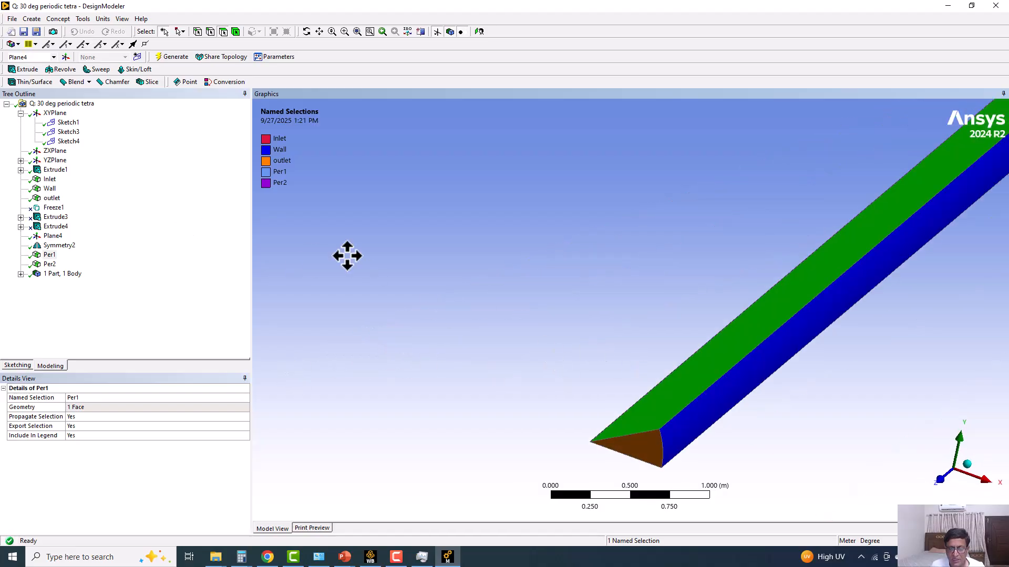
pyautogui.keyDown('ctrl'); pyautogui.moveTo(543, 338); pyautogui.dragTo(330, 278, button='middle'); pyautogui.keyUp('ctrl')
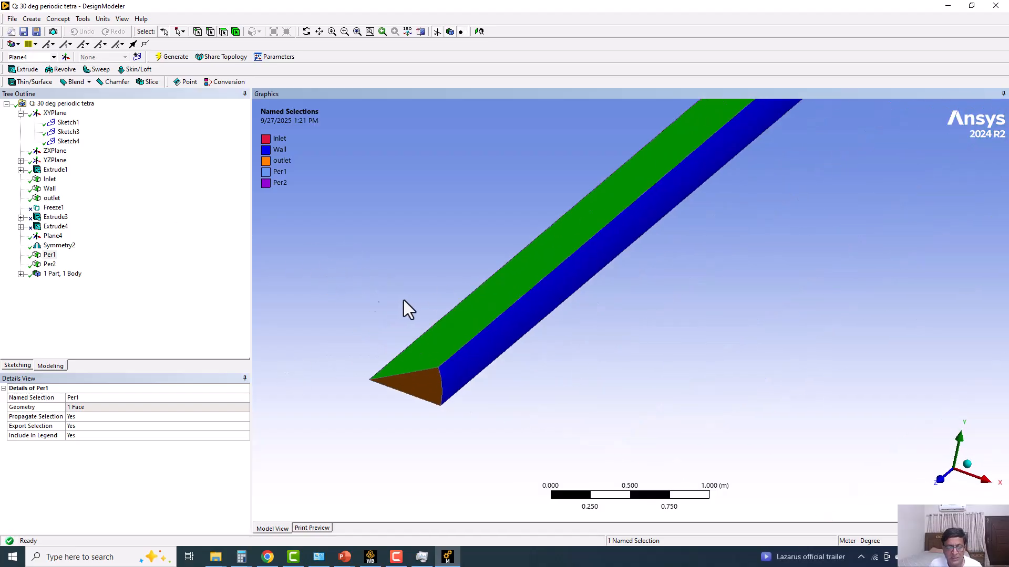
# Examine the opposite sector face assigned to the Per2 named selection.
pyautogui.click(49, 257)
pyautogui.click(49, 264)
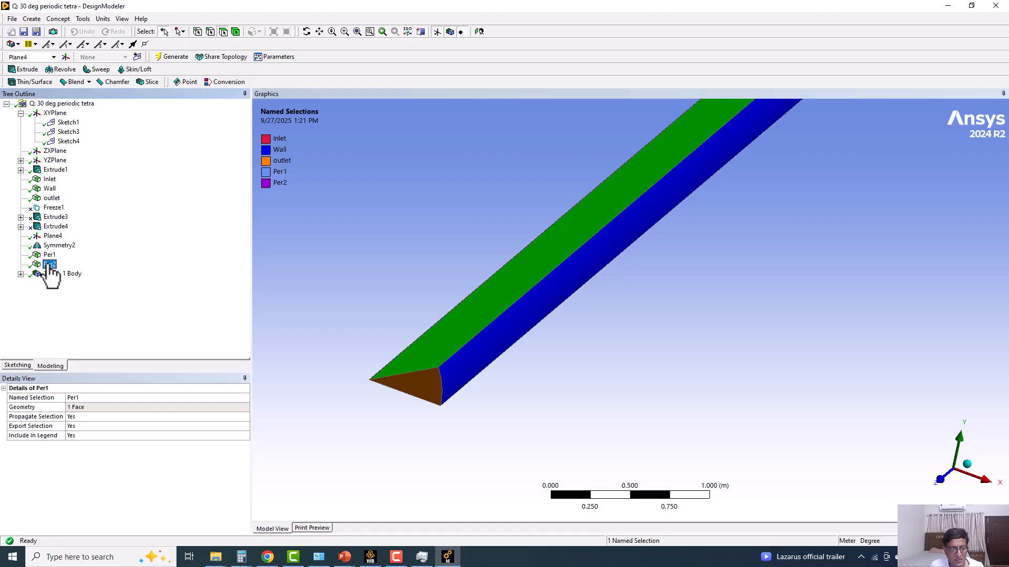
pyautogui.scroll(-5, 547, 342)
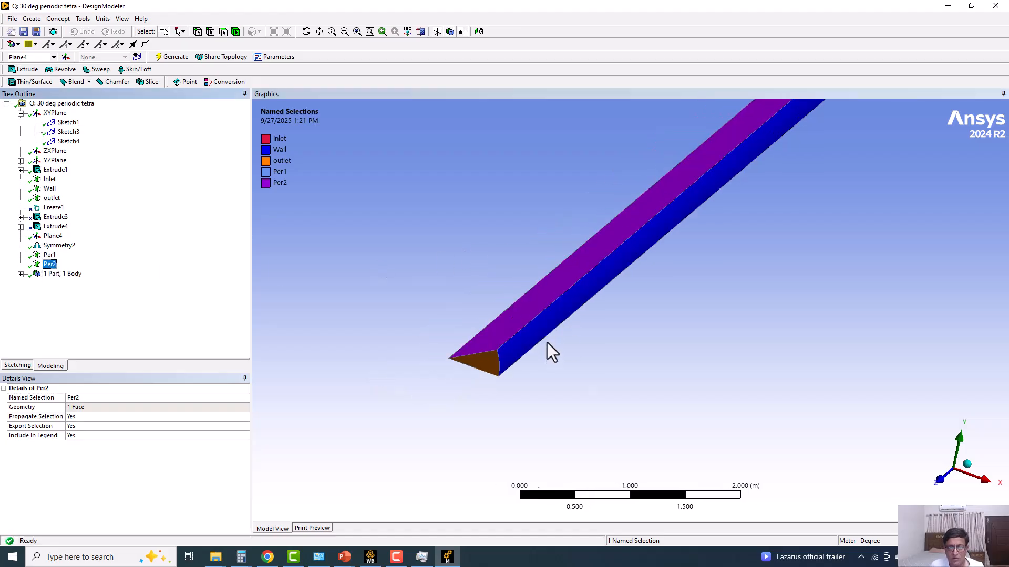
pyautogui.moveTo(620, 304); pyautogui.dragTo(451, 404, button='middle')
pyautogui.scroll(-3, 481, 301)
pyautogui.moveTo(451, 403); pyautogui.dragTo(304, 223, button='middle')
pyautogui.scroll(3, 309, 226)
pyautogui.keyDown('ctrl'); pyautogui.moveTo(382, 265); pyautogui.dragTo(554, 411, button='middle'); pyautogui.keyUp('ctrl')
pyautogui.scroll(5, 500, 337)
pyautogui.scroll(2, 392, 346)
pyautogui.moveTo(392, 345); pyautogui.dragTo(749, 163, button='middle')
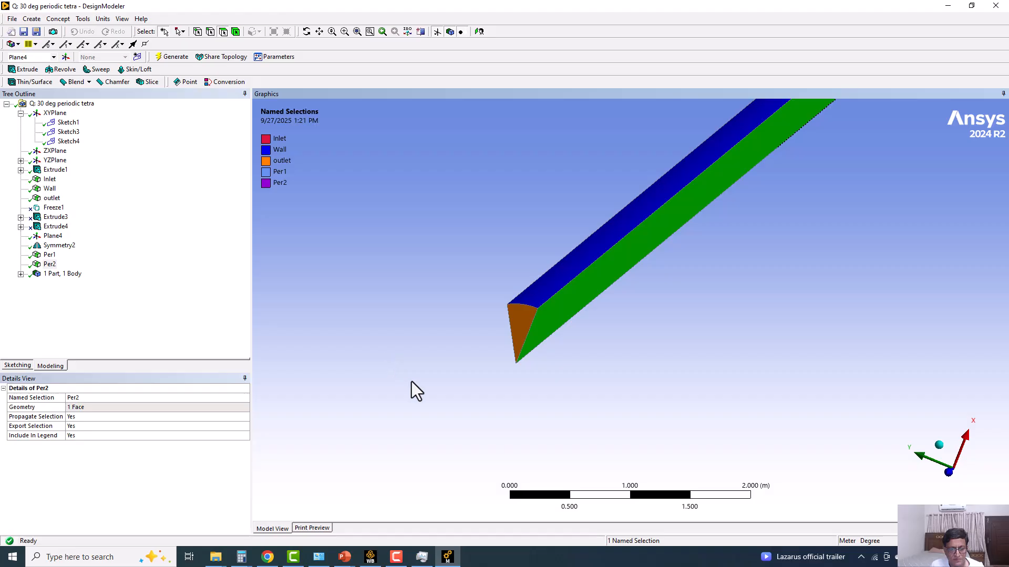
# Switch to Workbench and open the mesh of the "30 deg periodic tetra" system in Meshing.
pyautogui.click(369, 556)
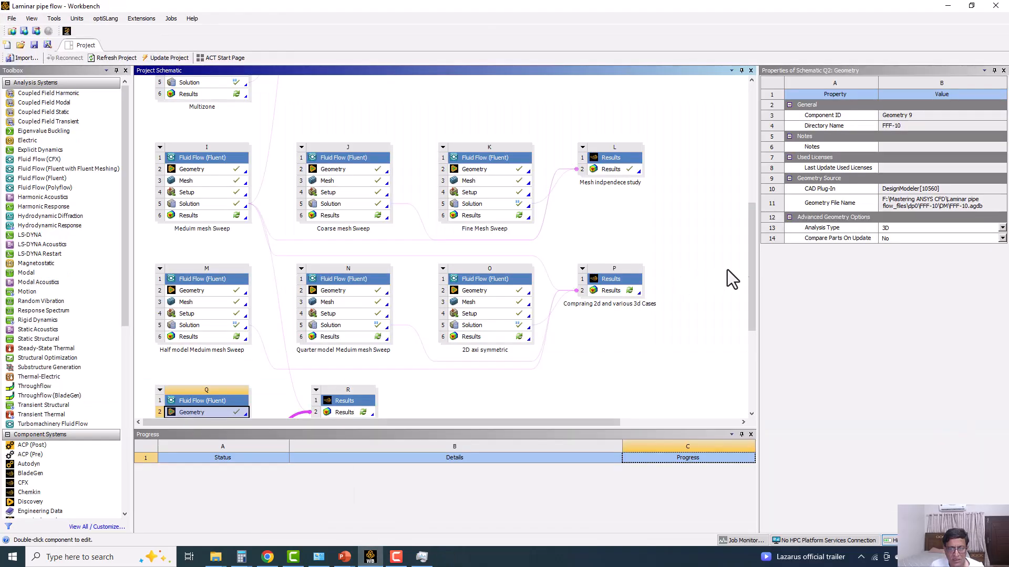
pyautogui.scroll(-4, 755, 271)
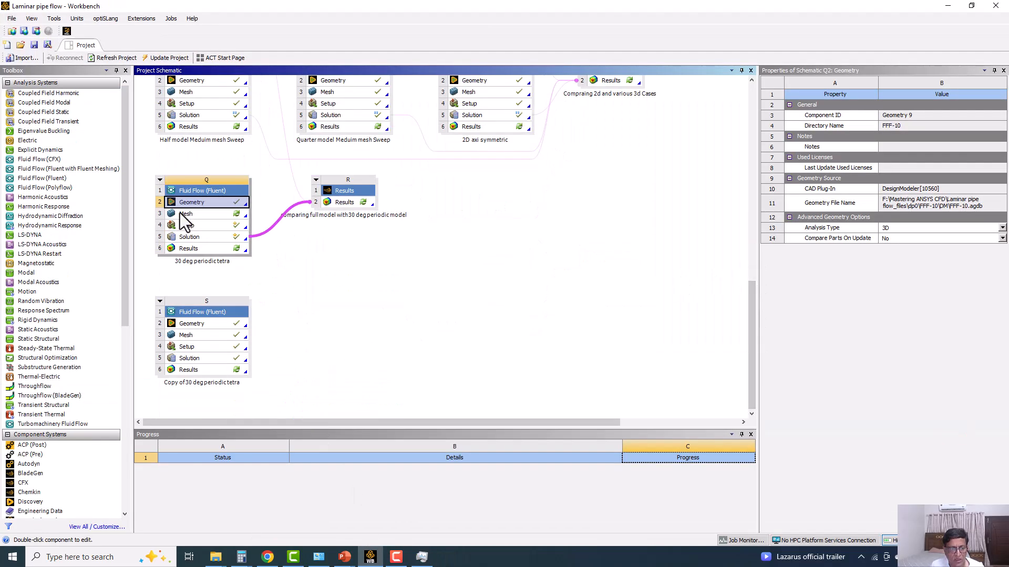
pyautogui.click(184, 214)
pyautogui.doubleClick(183, 215)
pyautogui.click(543, 316)
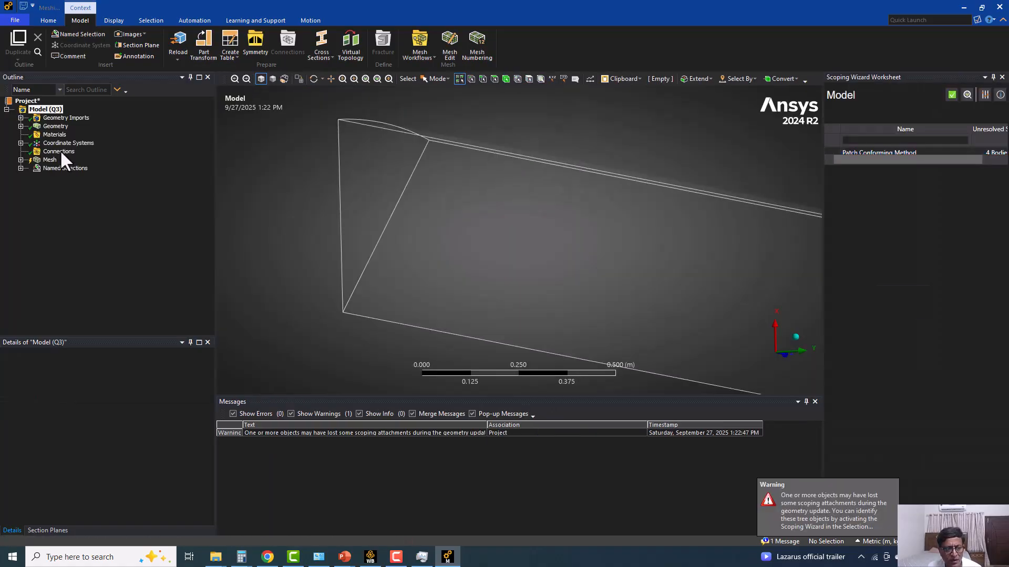
# Check the Connections object for missing references and close the Scoping Wizard worksheet.
pyautogui.click(59, 152)
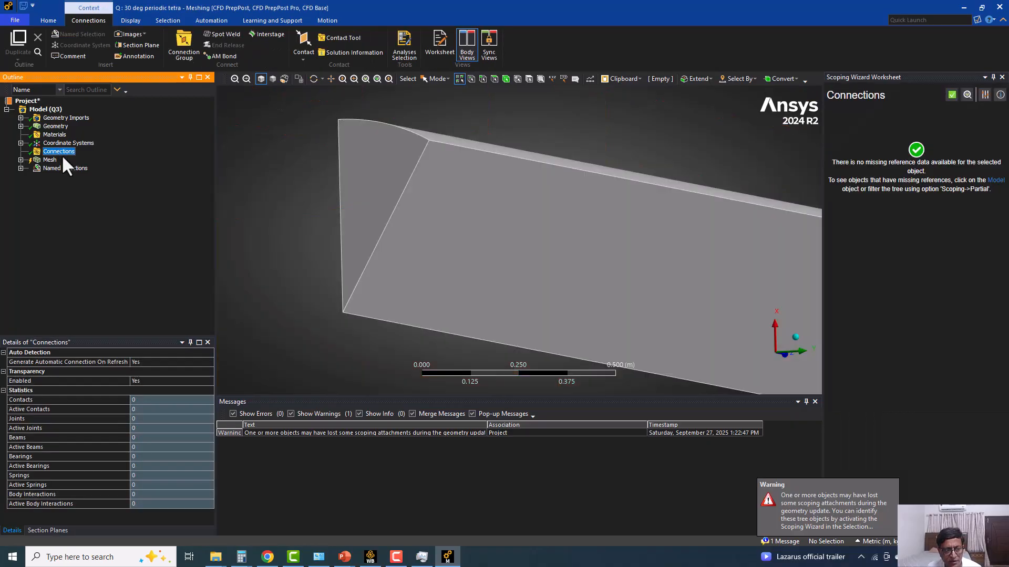
pyautogui.click(953, 97)
pyautogui.click(1002, 77)
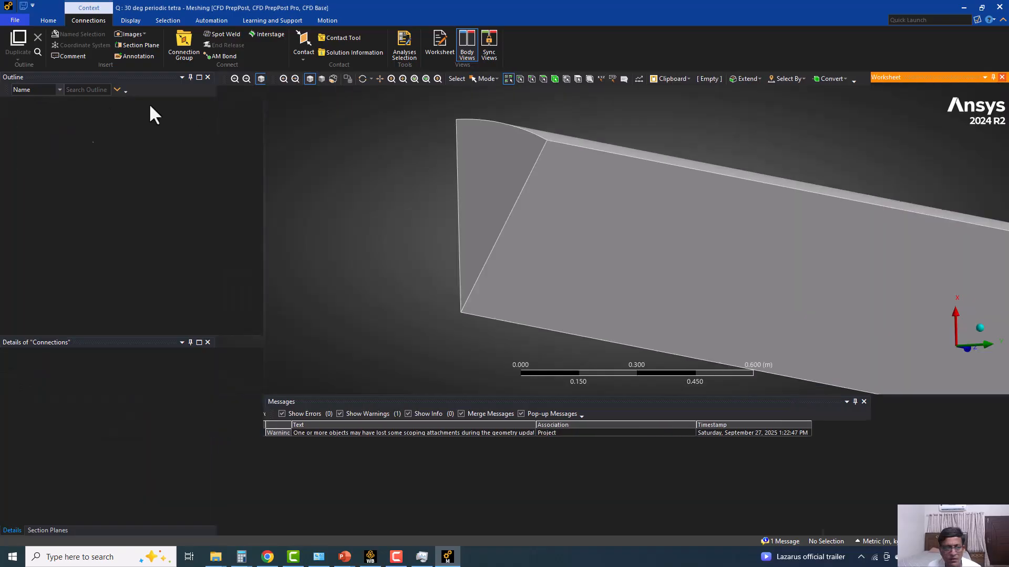
# Expand the mesh controls and examine the Patch Conforming Method on the sector body, enlarging the model view.
pyautogui.click(21, 160)
pyautogui.click(86, 168)
pyautogui.scroll(-4, 581, 236)
pyautogui.moveTo(581, 237); pyautogui.dragTo(556, 309, button='middle')
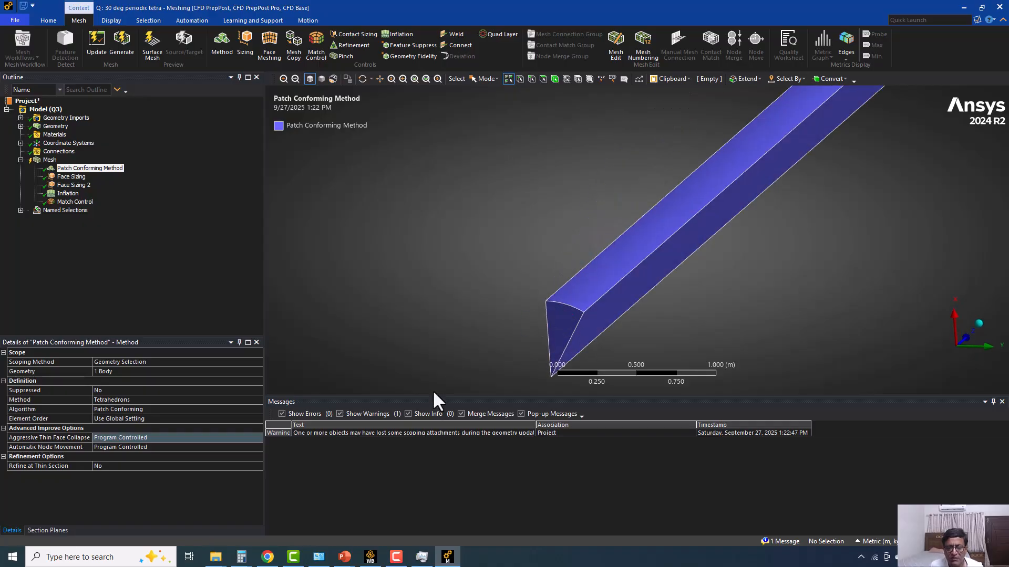
pyautogui.moveTo(435, 398); pyautogui.dragTo(431, 454)
pyautogui.keyDown('ctrl'); pyautogui.moveTo(532, 342); pyautogui.dragTo(484, 260, button='middle'); pyautogui.keyUp('ctrl')
pyautogui.scroll(-1, 484, 260)
pyautogui.scroll(6, 494, 251)
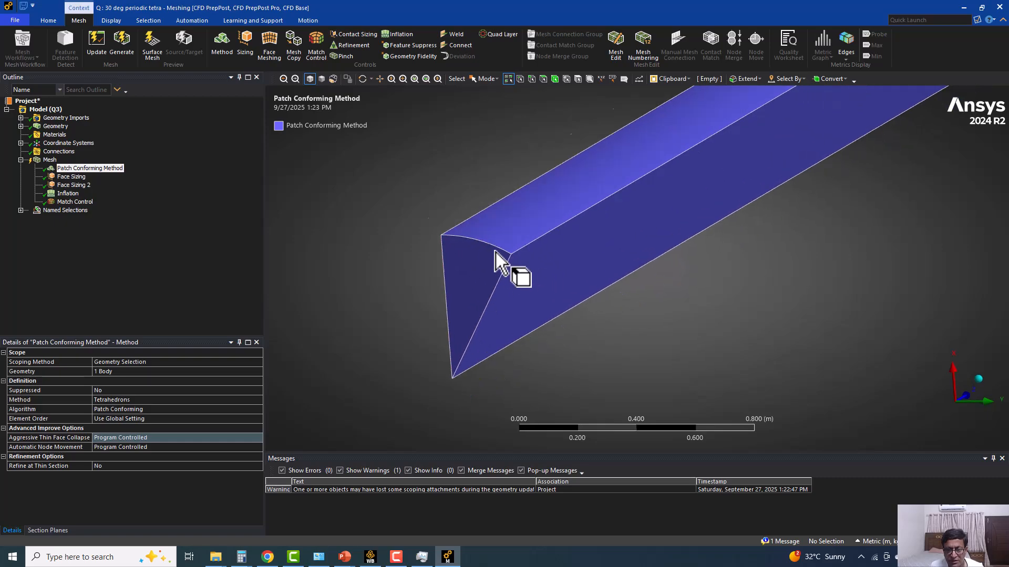
pyautogui.keyDown('ctrl'); pyautogui.moveTo(391, 249); pyautogui.dragTo(486, 218, button='middle'); pyautogui.keyUp('ctrl')
pyautogui.scroll(1, 486, 218)
# Review the element sizes of Face Sizing and Face Sizing 2, and the Inflation control's settings.
pyautogui.click(71, 176)
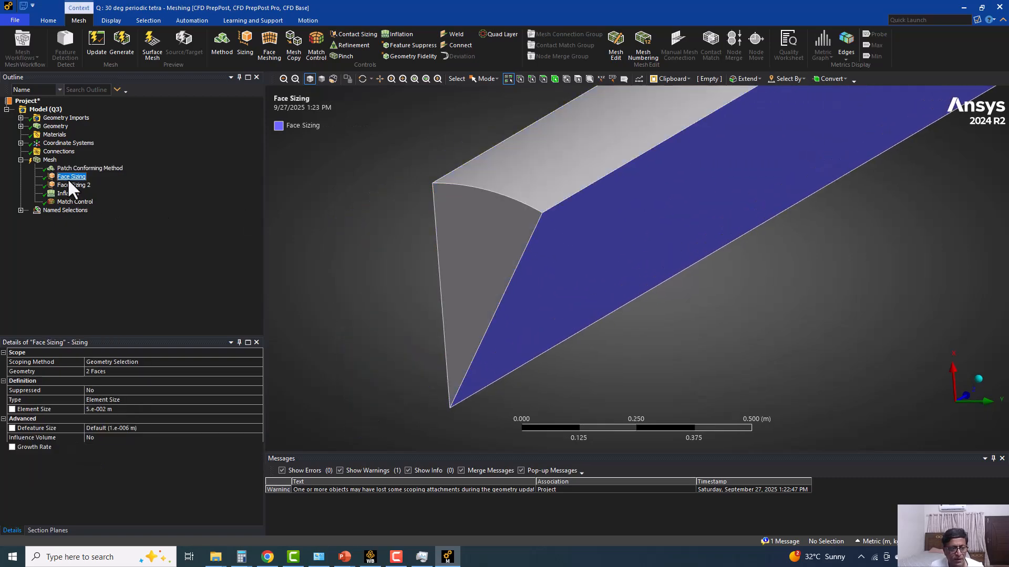
pyautogui.scroll(-3, 531, 290)
pyautogui.click(117, 410)
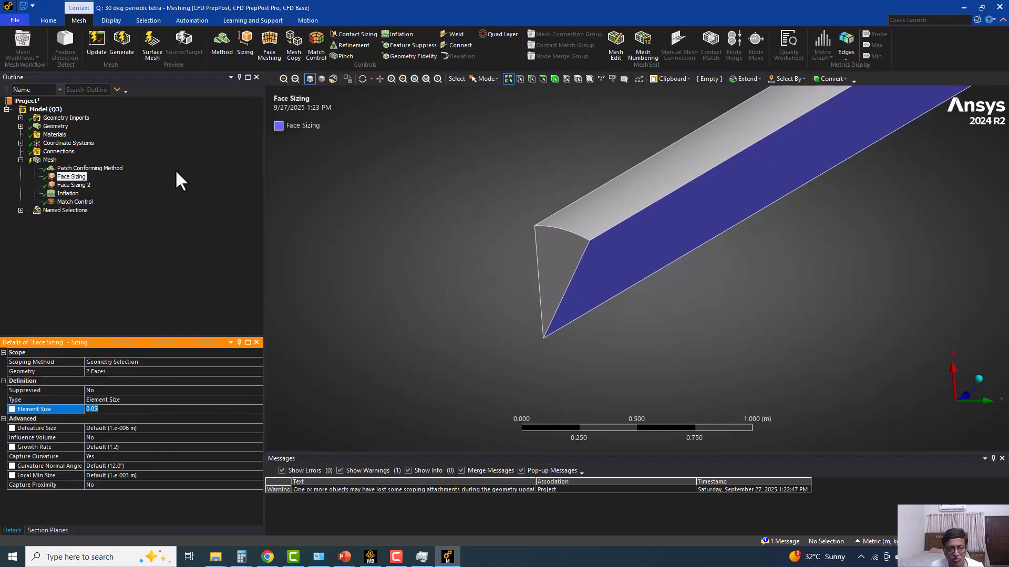
pyautogui.click(72, 185)
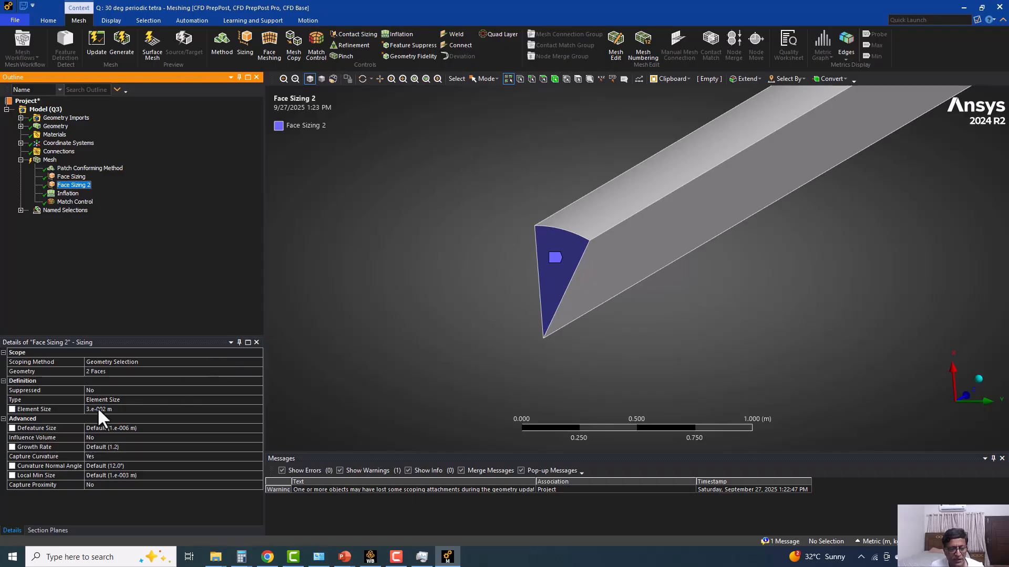
pyautogui.click(122, 410)
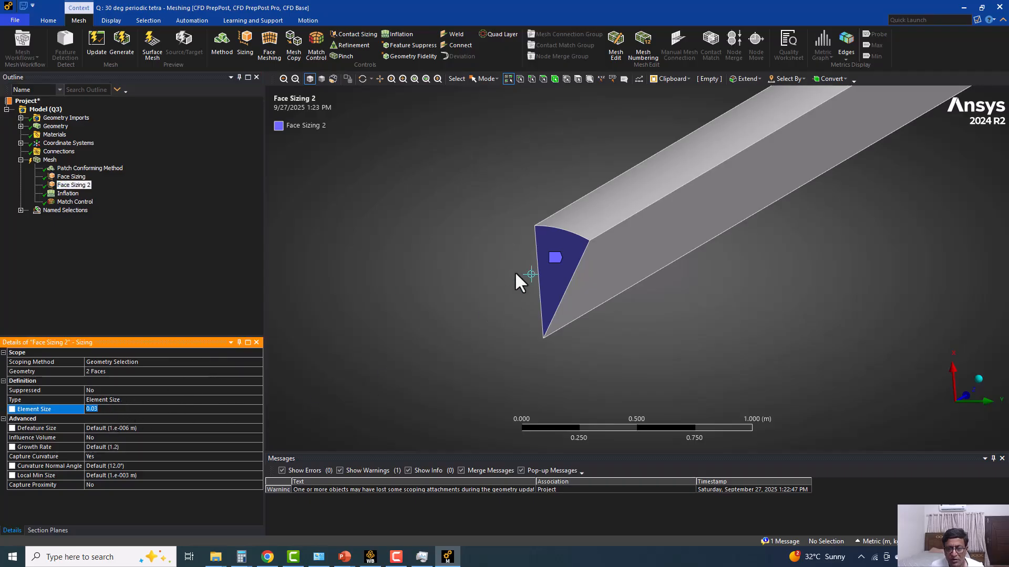
pyautogui.click(68, 194)
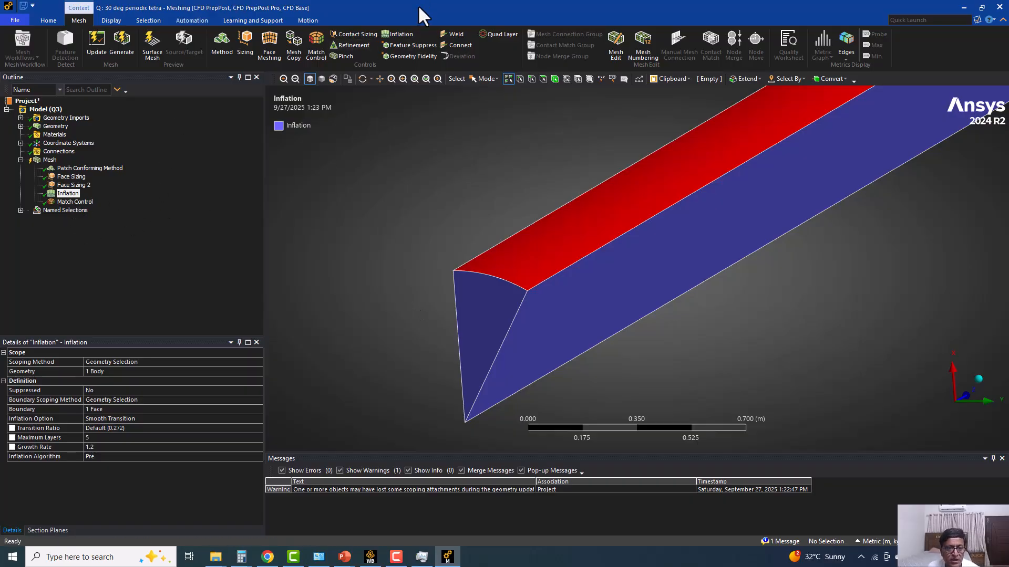
pyautogui.click(404, 13)
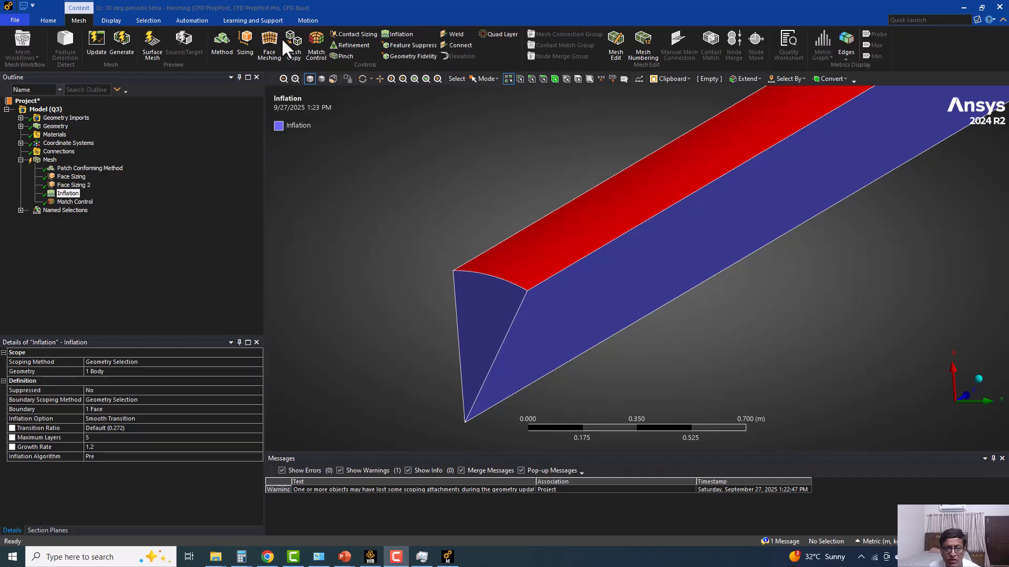
# Insert a second Match Control under Mesh as a demonstration and delete it.
pyautogui.click(318, 48)
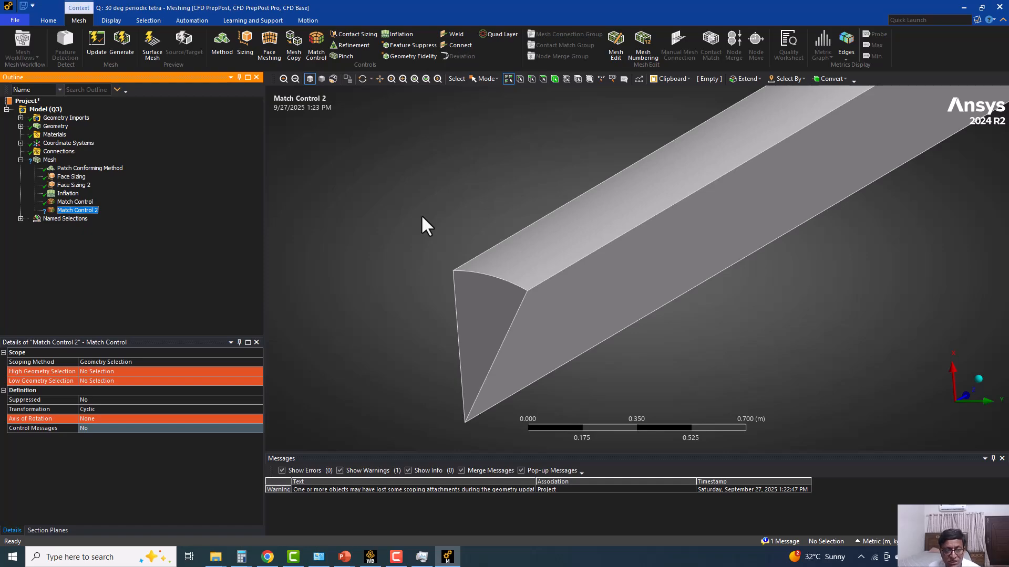
pyautogui.rightClick(79, 210)
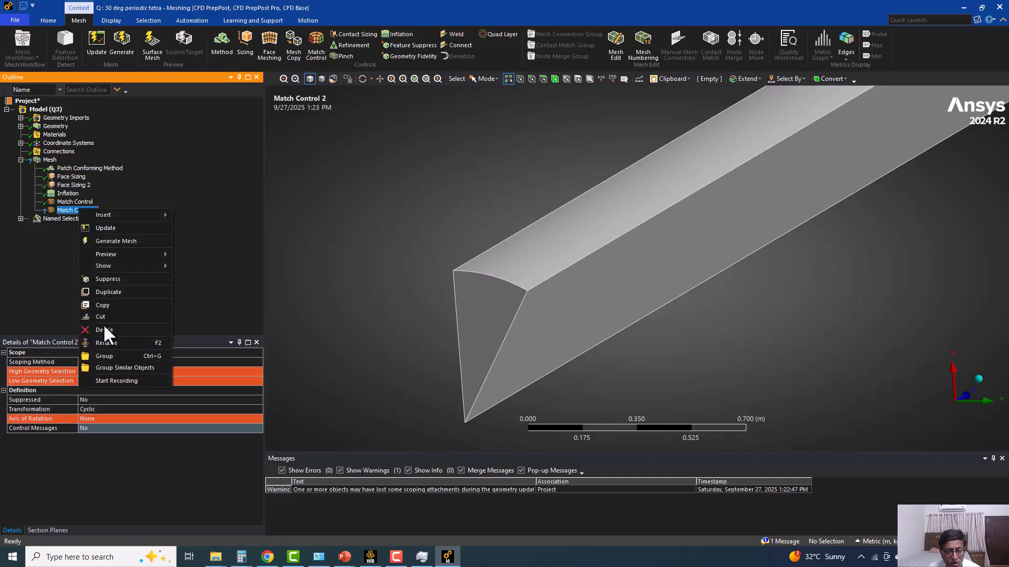
pyautogui.click(131, 321)
pyautogui.click(505, 315)
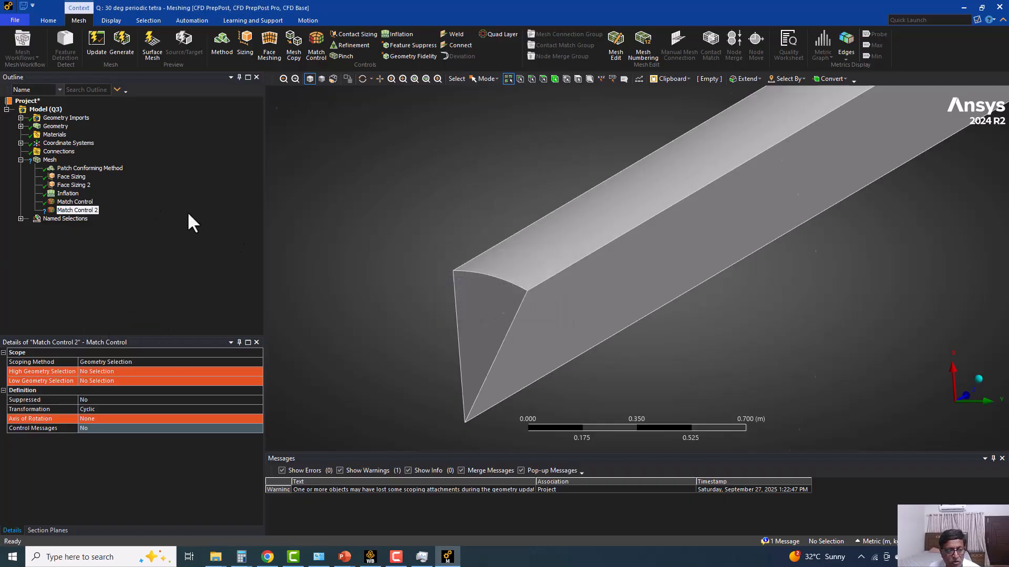
# Generate the tetrahedral mesh of the sector and select the Face Sizing control to inspect the meshed faces.
pyautogui.click(126, 42)
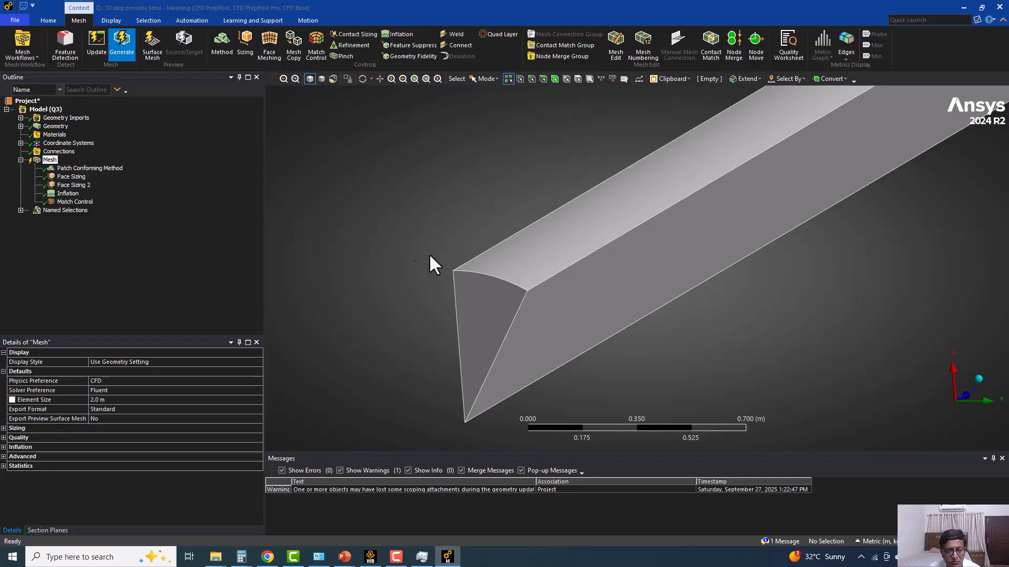
pyautogui.click(63, 177)
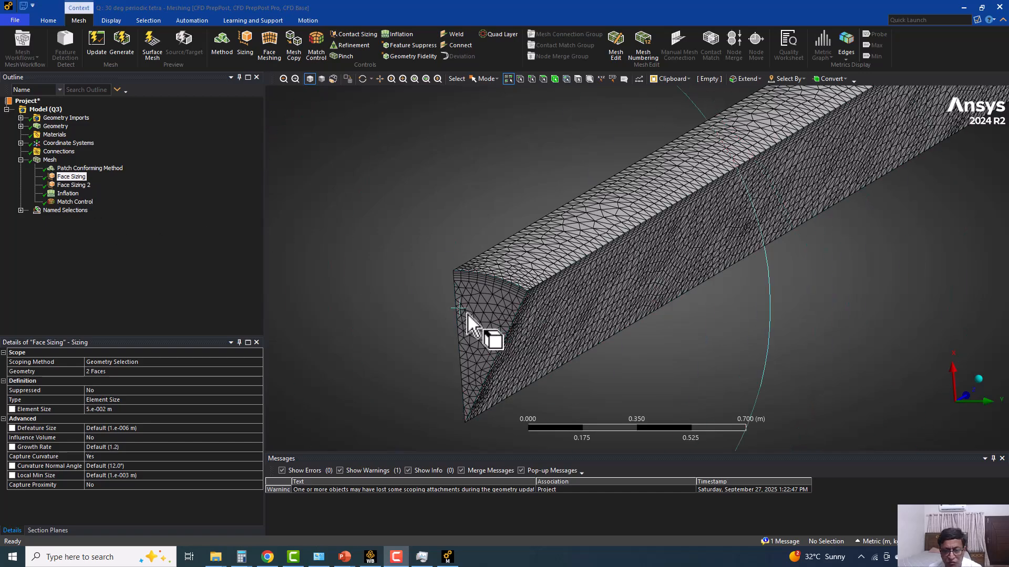
# Expand the mesh statistics to review the node and element counts of the sector mesh.
pyautogui.click(50, 160)
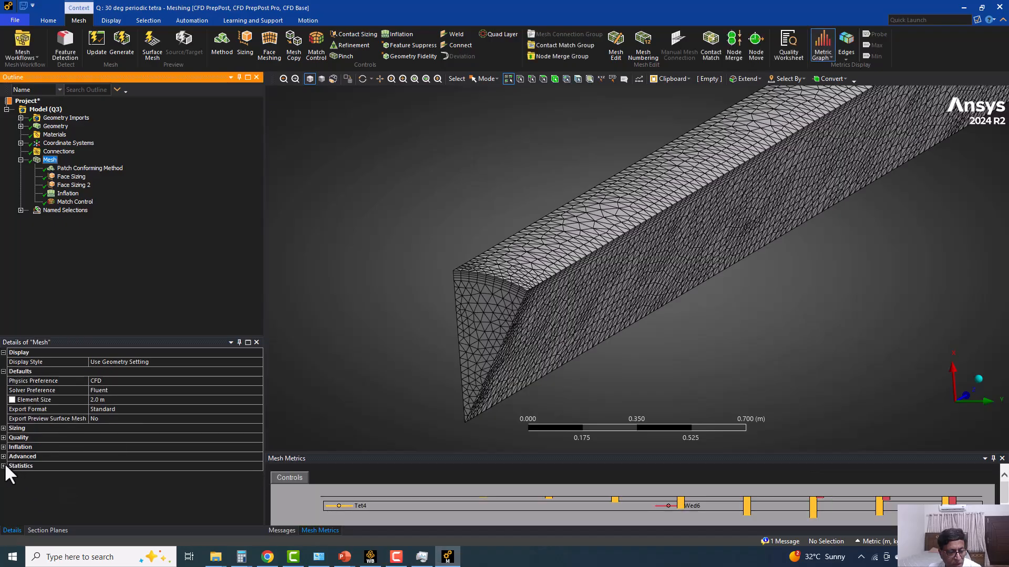
pyautogui.click(4, 466)
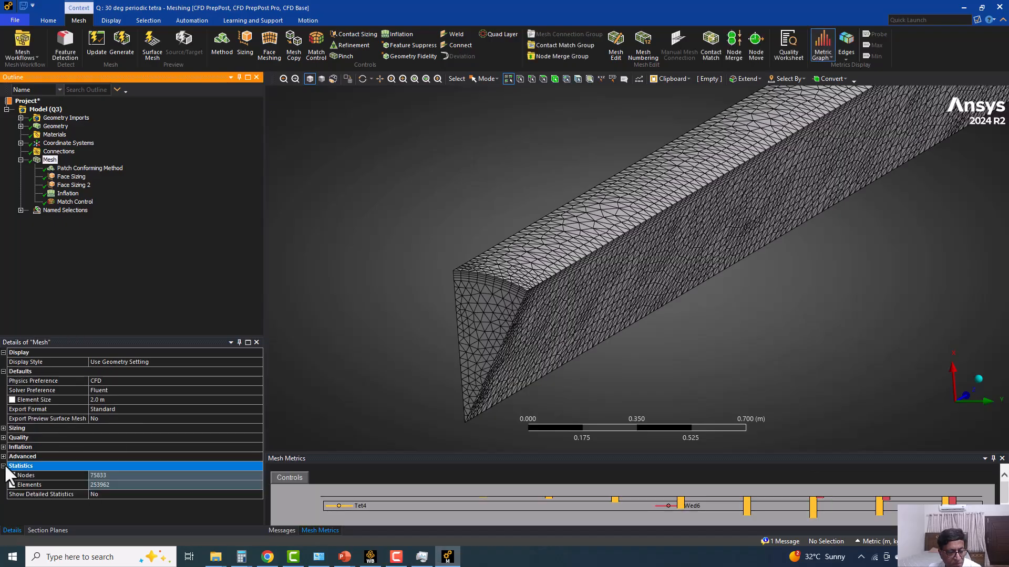
pyautogui.click(101, 486)
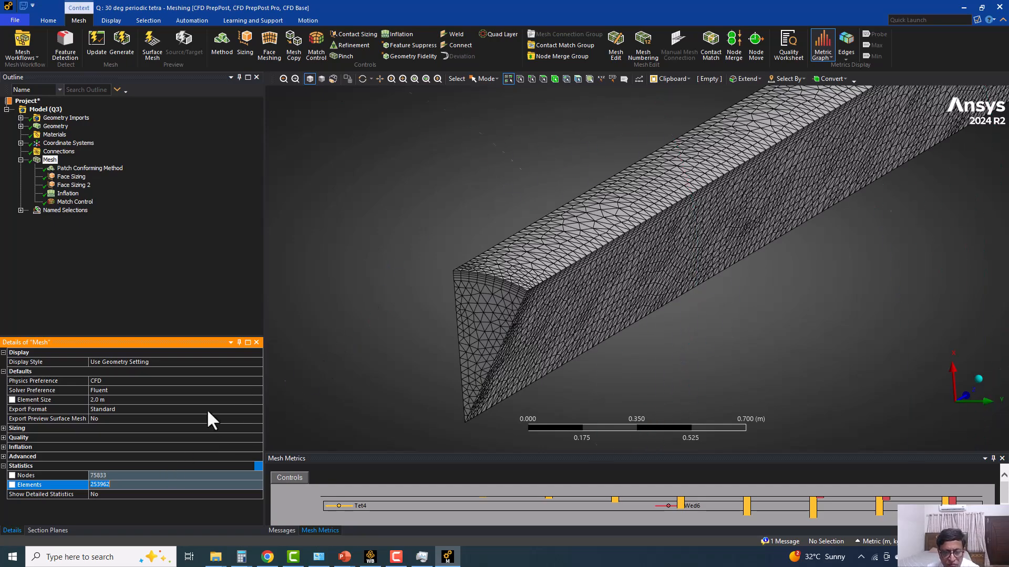
pyautogui.click(405, 193)
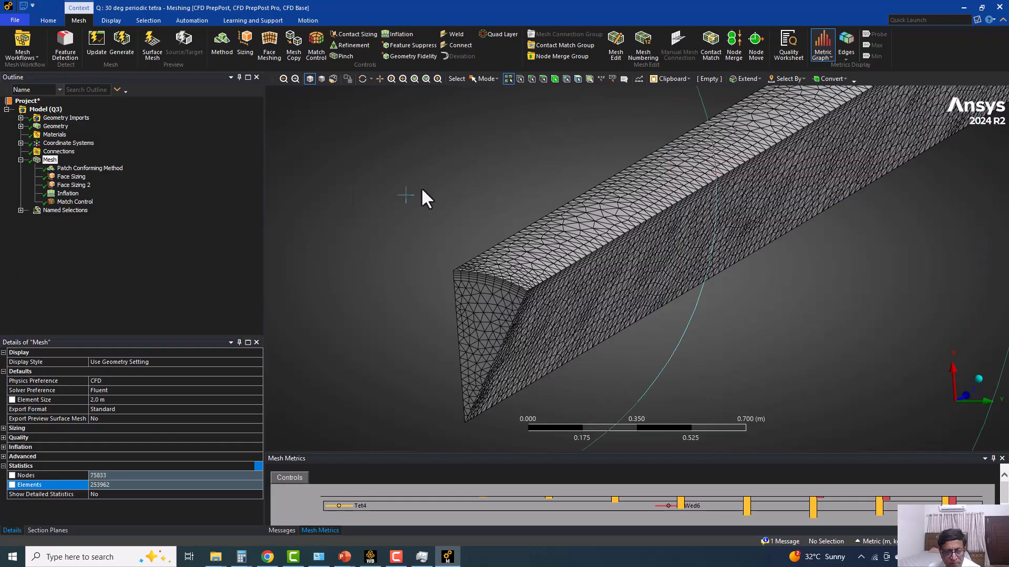
# Review the settings and scoped faces of the Match Control, Face Sizing 2 and Face Sizing controls.
pyautogui.click(74, 203)
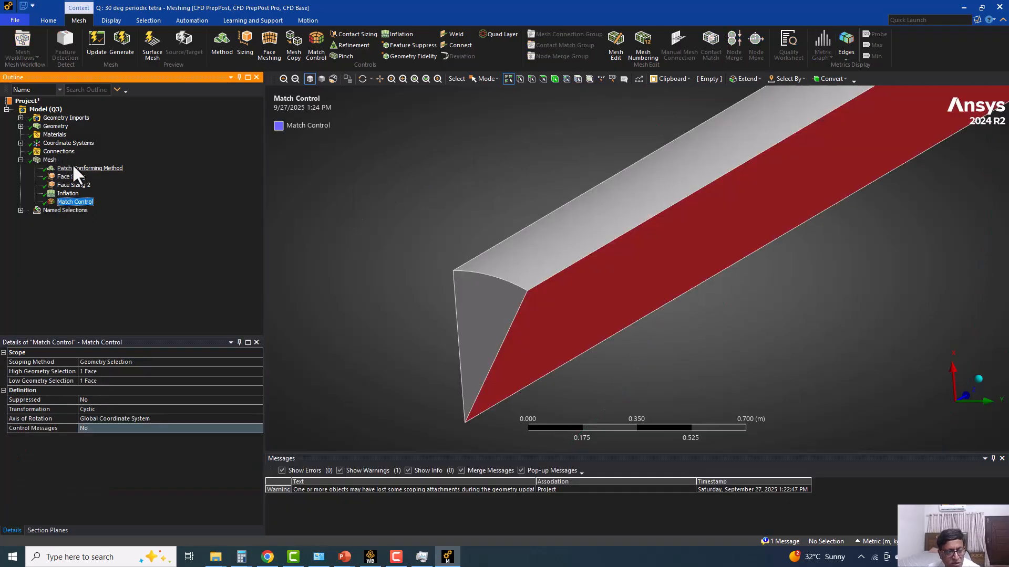
pyautogui.click(73, 185)
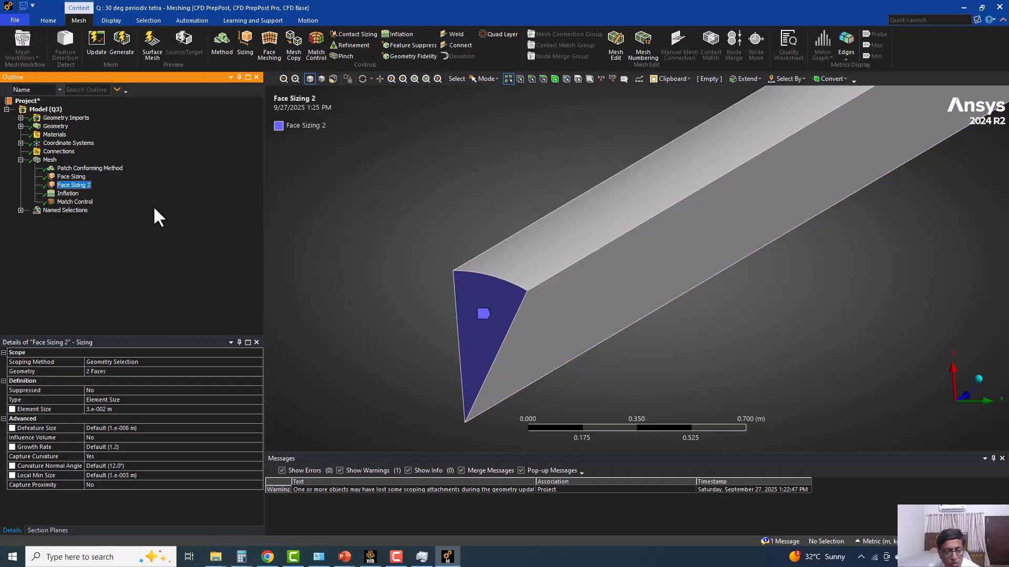
pyautogui.click(78, 177)
pyautogui.click(70, 186)
# Update the sector mesh for the downstream setup and switch to the Workbench project schematic.
pyautogui.click(50, 160)
pyautogui.click(97, 42)
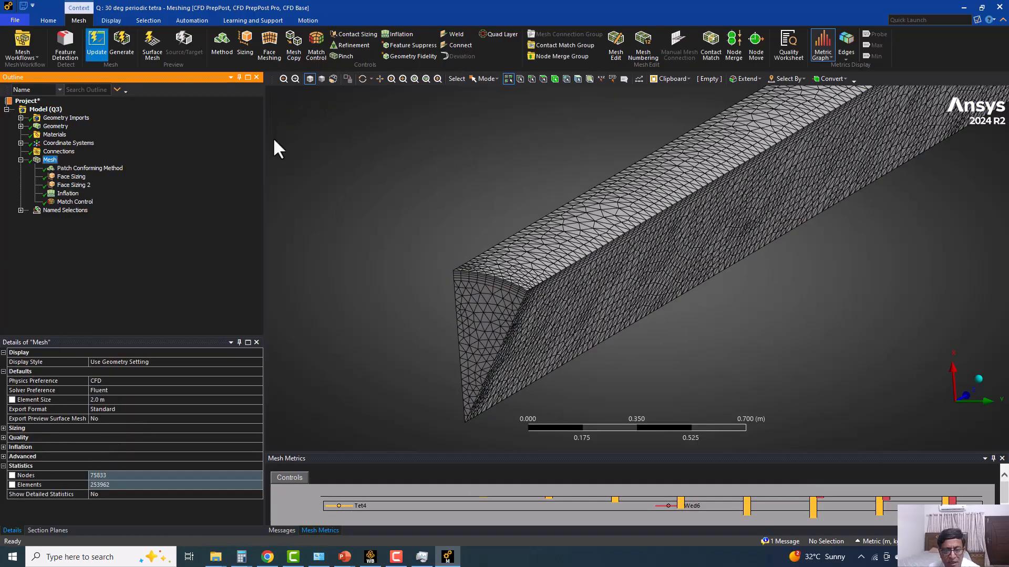
pyautogui.click(369, 557)
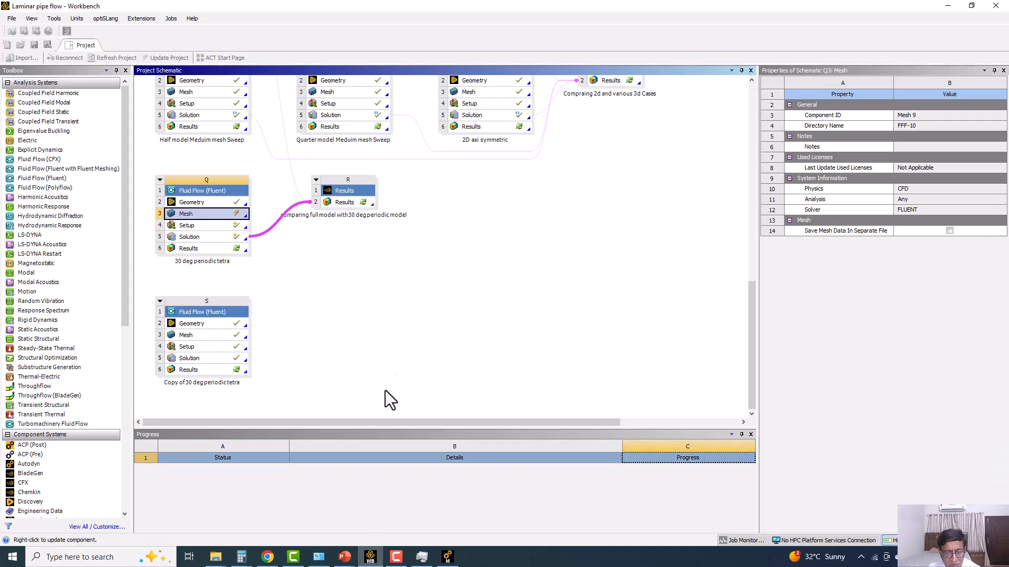
# Reset the Setup cell of the 30 deg periodic tetra system and start Fluent from it with 2 solver processes.
pyautogui.click(197, 225)
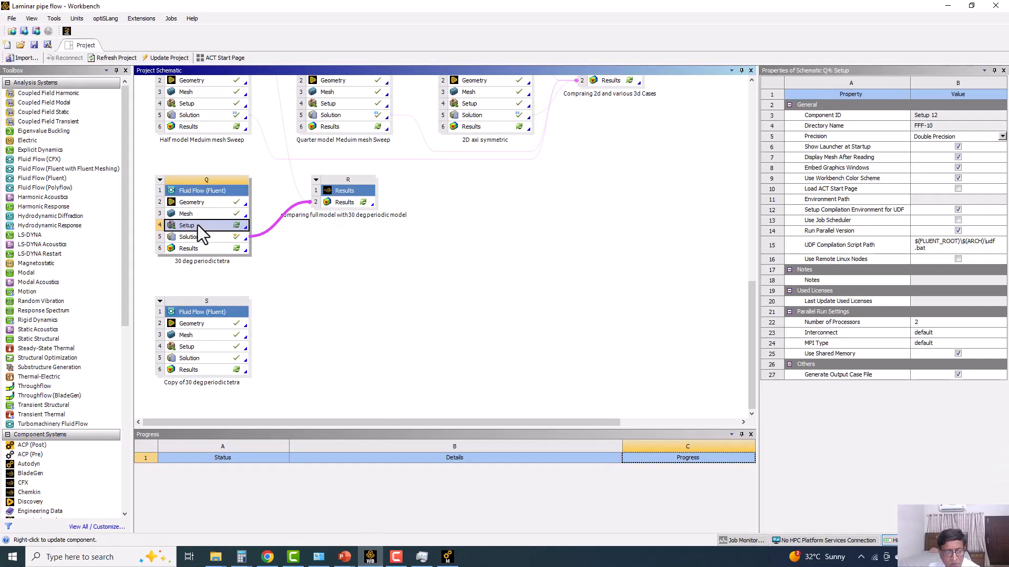
pyautogui.rightClick(197, 225)
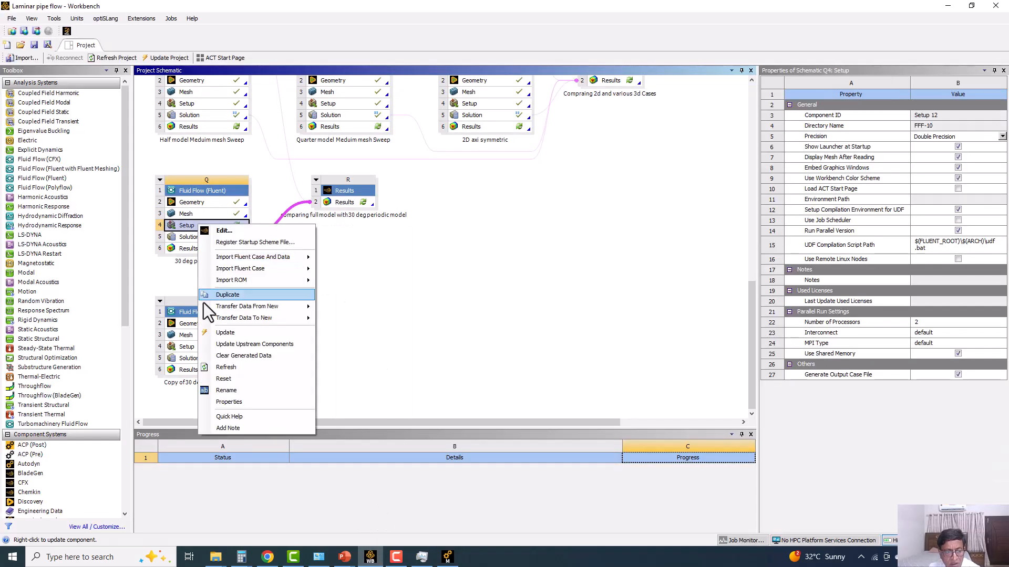
pyautogui.click(234, 378)
pyautogui.click(531, 297)
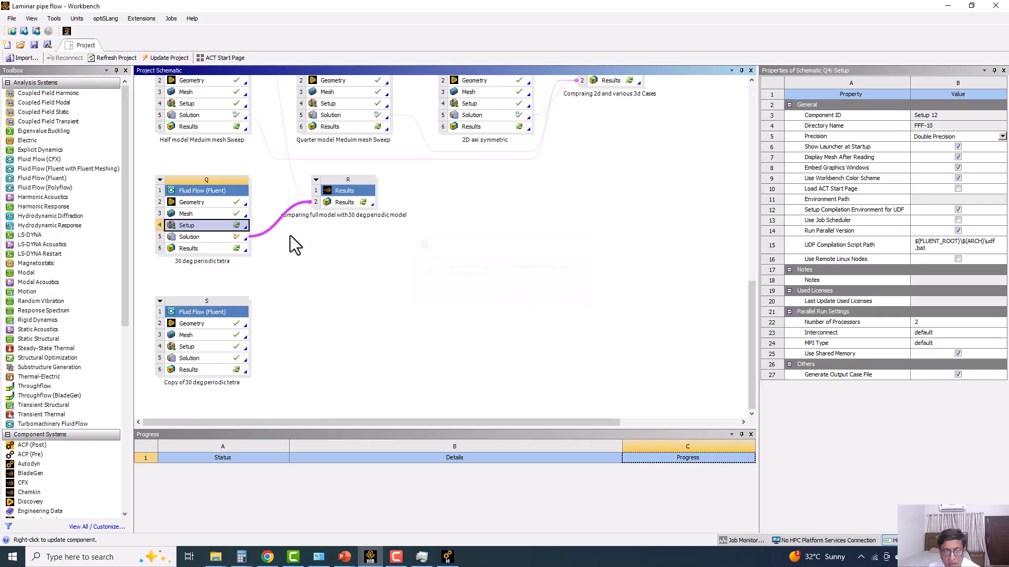
pyautogui.doubleClick(213, 225)
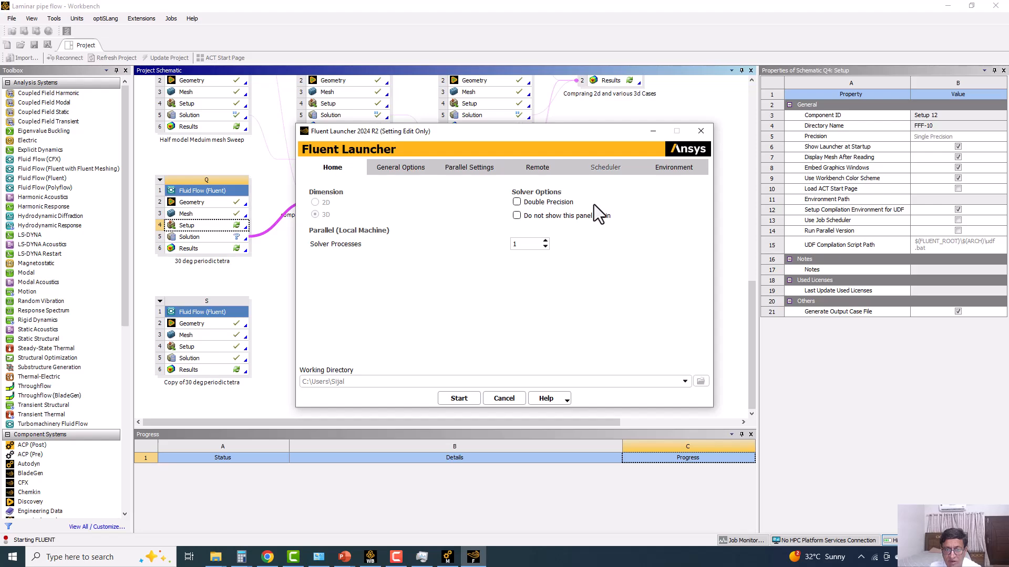
pyautogui.click(468, 401)
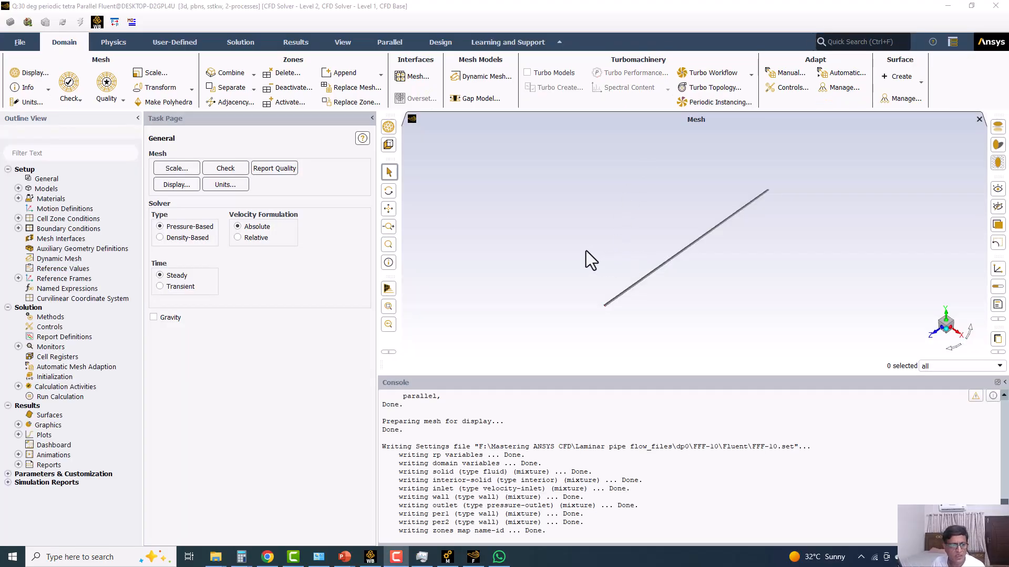
# Display the mesh on the inlet, outlet, per1, per2 and wall surfaces with both edges and faces shown.
pyautogui.click(173, 185)
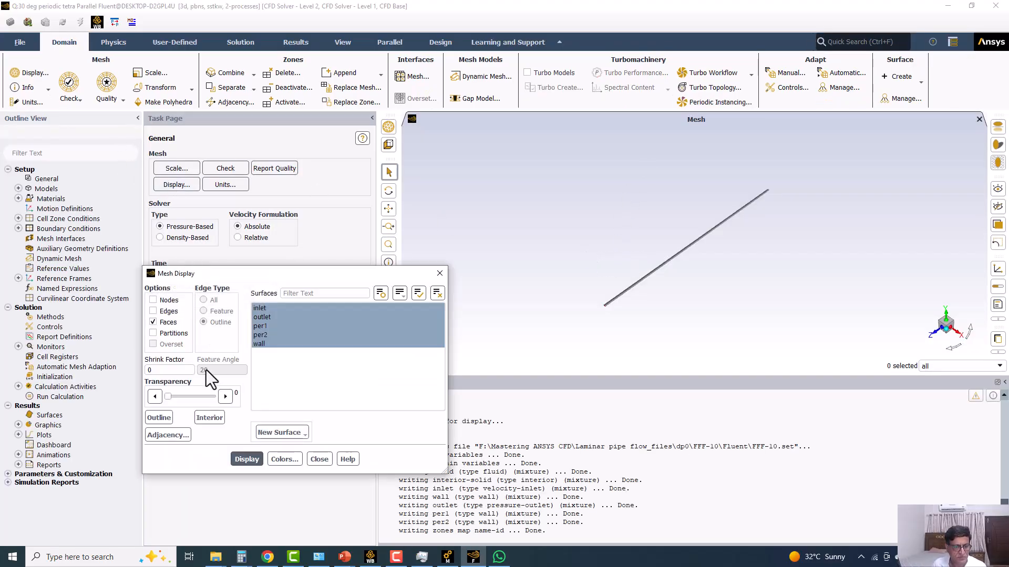
pyautogui.click(153, 311)
pyautogui.click(246, 459)
# Examine the displayed mesh at the sector's inlet end, including the layers near the wall and the periodic side.
pyautogui.scroll(4, 684, 215)
pyautogui.moveTo(565, 376); pyautogui.dragTo(560, 445)
pyautogui.moveTo(560, 380); pyautogui.dragTo(678, 184, button='middle')
pyautogui.scroll(3, 765, 197)
pyautogui.keyDown('ctrl'); pyautogui.moveTo(615, 268); pyautogui.dragTo(705, 248, button='middle'); pyautogui.keyUp('ctrl')
pyautogui.scroll(3, 705, 248)
pyautogui.keyDown('ctrl'); pyautogui.moveTo(580, 182); pyautogui.dragTo(622, 249, button='middle'); pyautogui.keyUp('ctrl')
pyautogui.scroll(5, 592, 191)
pyautogui.scroll(-5, 622, 249)
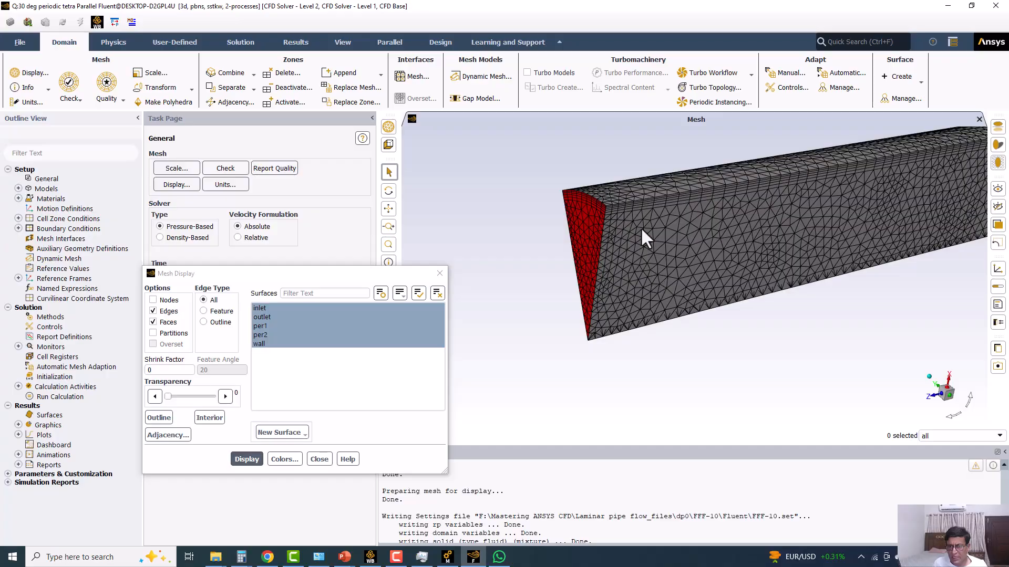
pyautogui.scroll(1, 664, 243)
pyautogui.moveTo(648, 248); pyautogui.dragTo(705, 268)
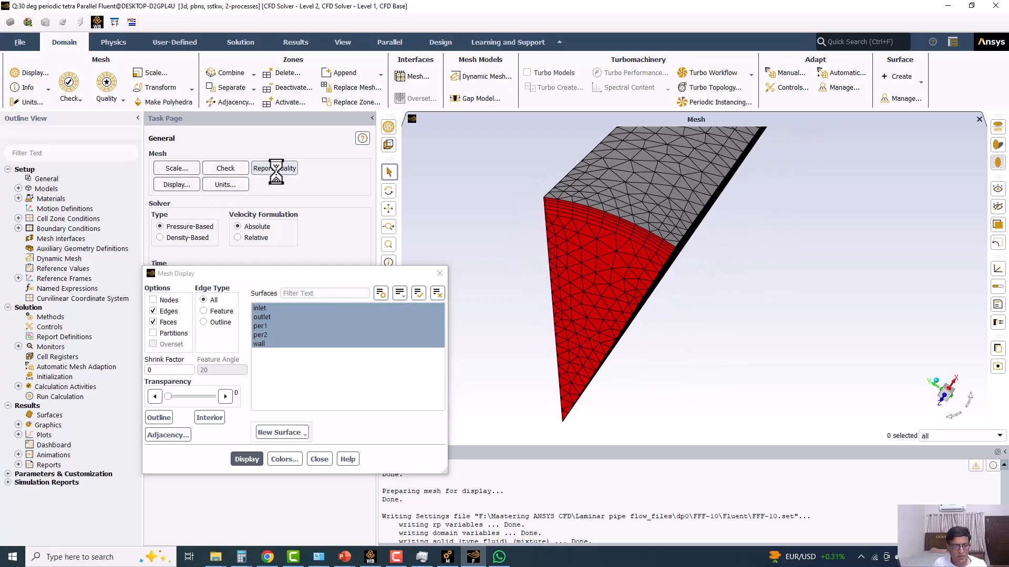
# Report the mesh quality to check orthogonal quality and aspect ratio, and close the Mesh Display dialog.
pyautogui.click(277, 169)
pyautogui.moveTo(308, 272); pyautogui.dragTo(281, 122)
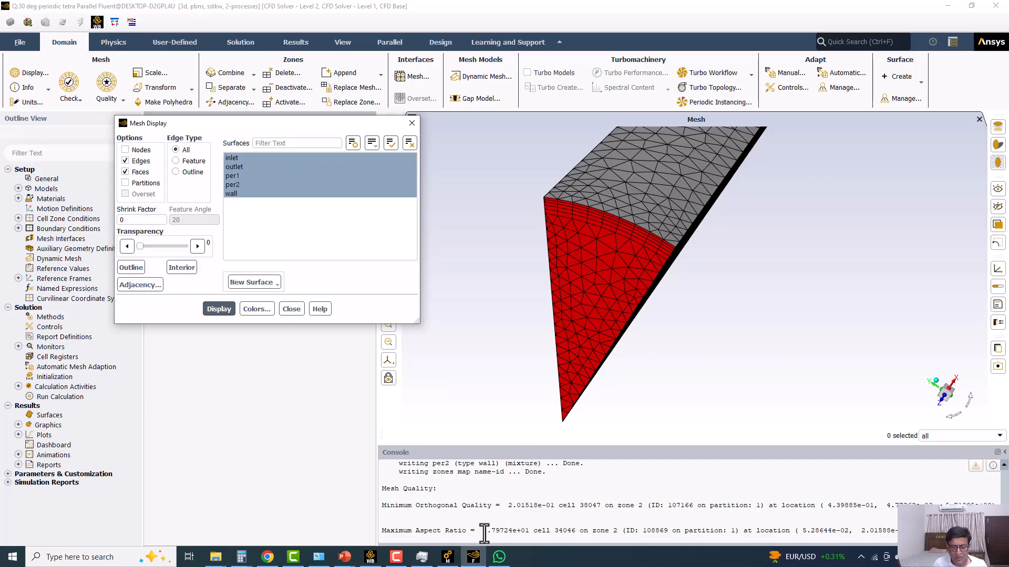
pyautogui.click(411, 123)
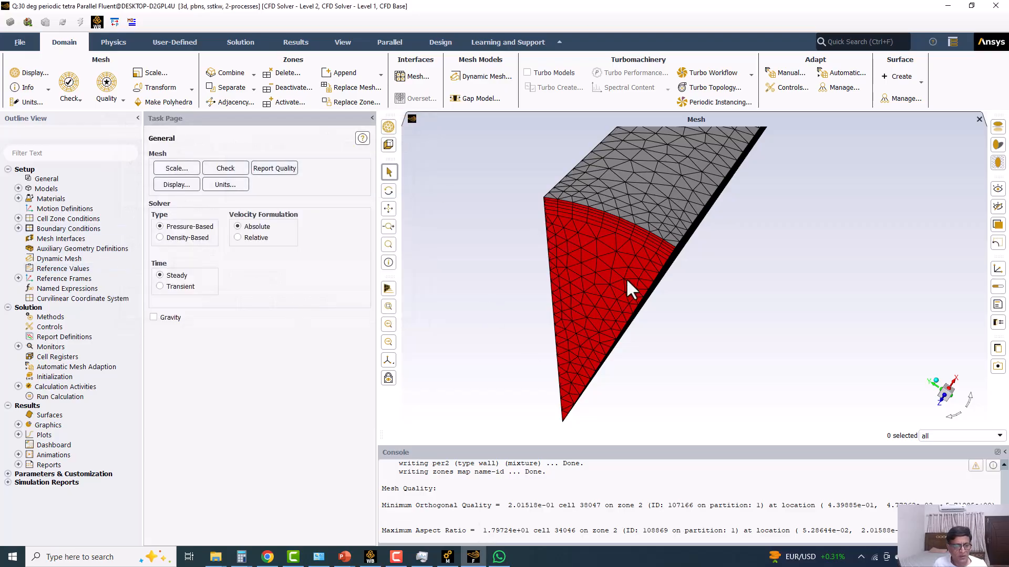
pyautogui.moveTo(649, 250); pyautogui.dragTo(623, 278)
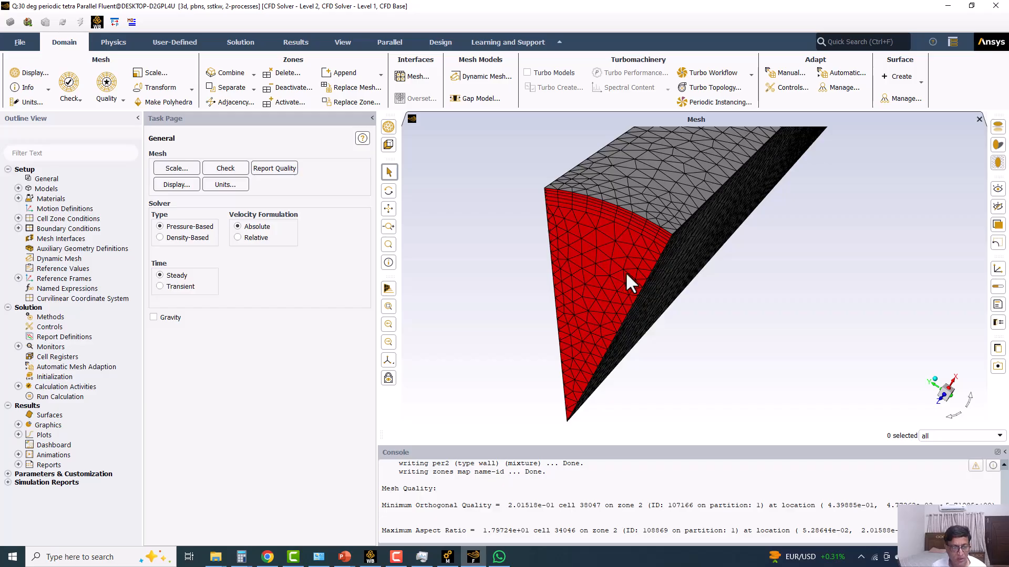
pyautogui.moveTo(632, 255); pyautogui.dragTo(593, 241)
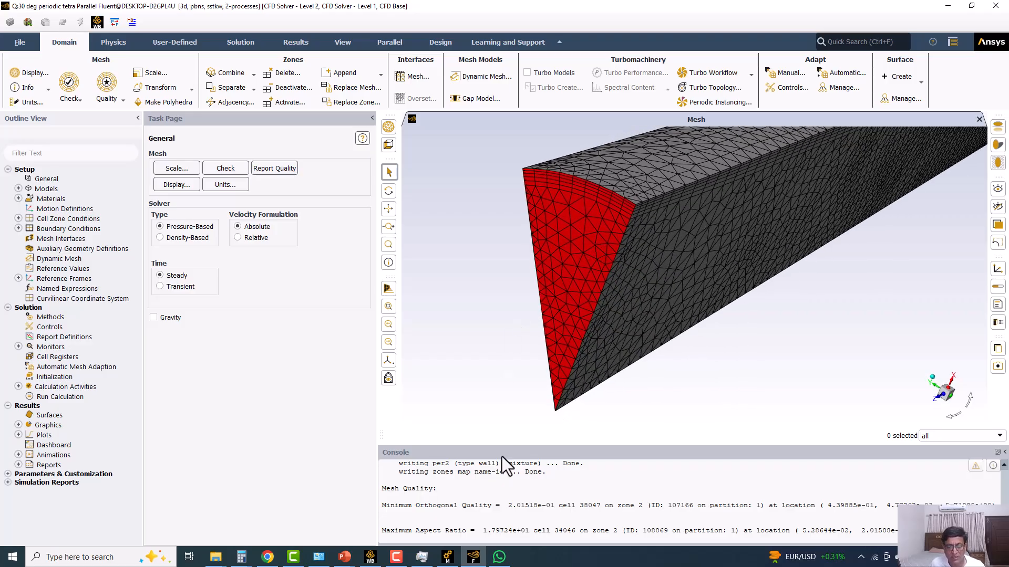
# Enter the mesh text menu in the console, list its commands and enlarge the console area.
pyautogui.press('Return')
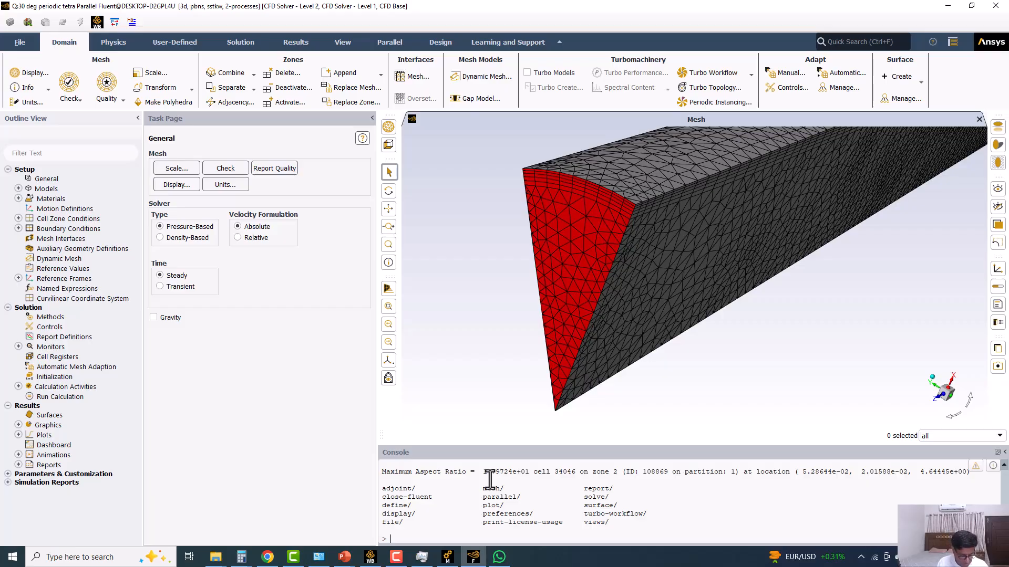
pyautogui.write('mesh')
pyautogui.press('Return')
pyautogui.press('Return')
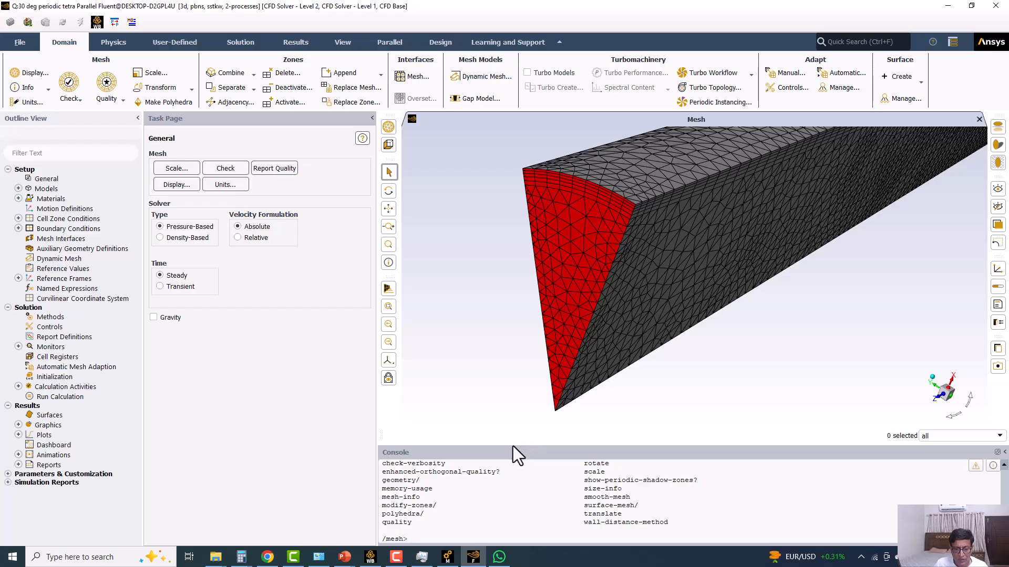
pyautogui.moveTo(512, 446); pyautogui.dragTo(515, 339)
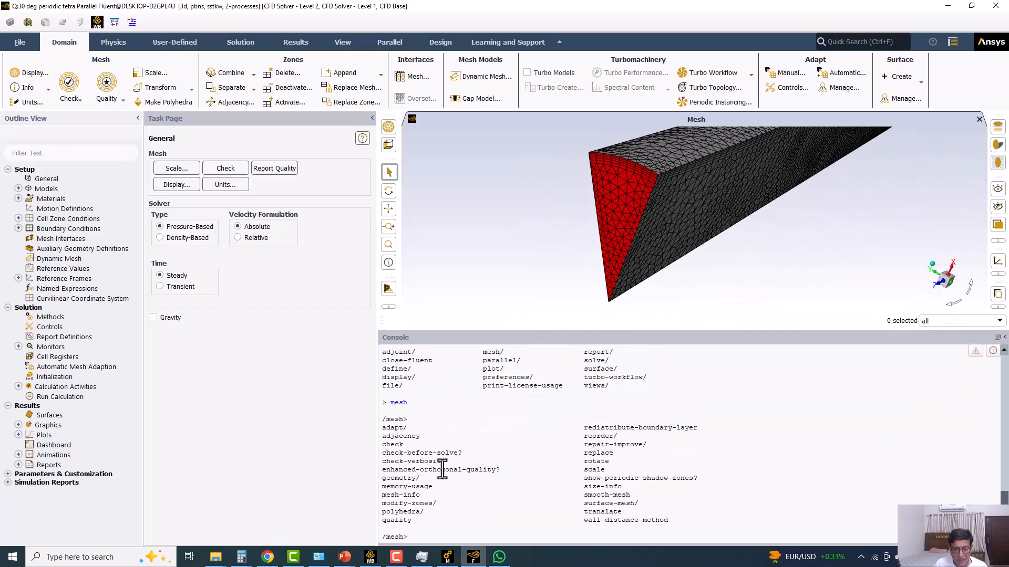
pyautogui.moveTo(390, 403); pyautogui.dragTo(410, 404)
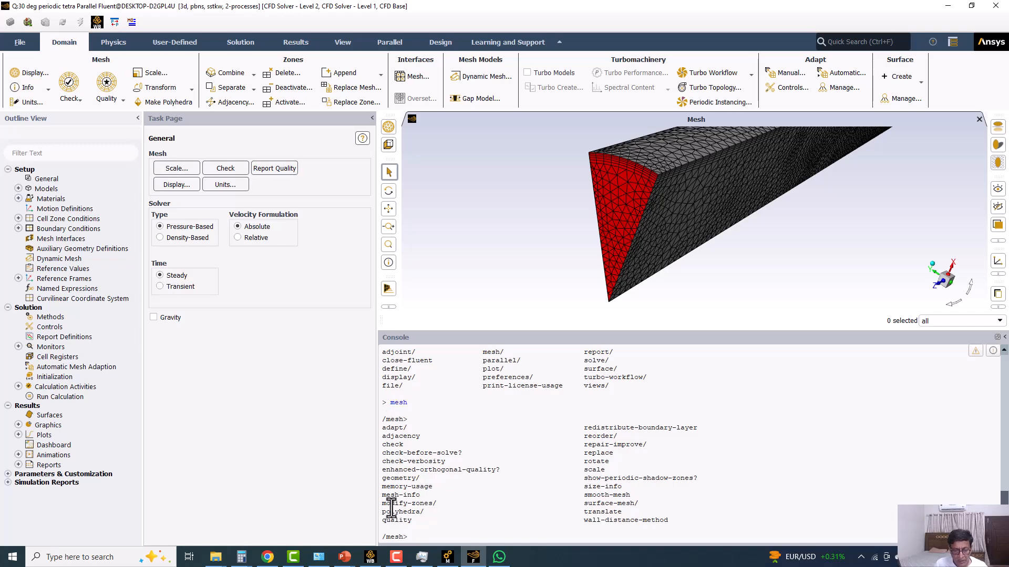
# Enter the modify-zones submenu and highlight its make-periodic and create-periodic-interface commands in the listing.
pyautogui.click(437, 535)
pyautogui.write('modi')
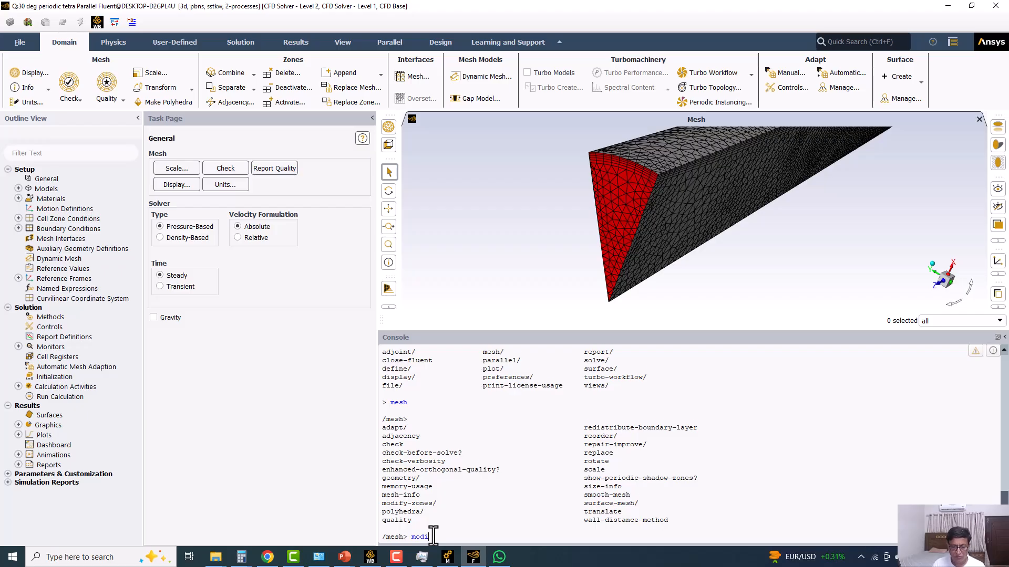
pyautogui.press('Return')
pyautogui.press('Return')
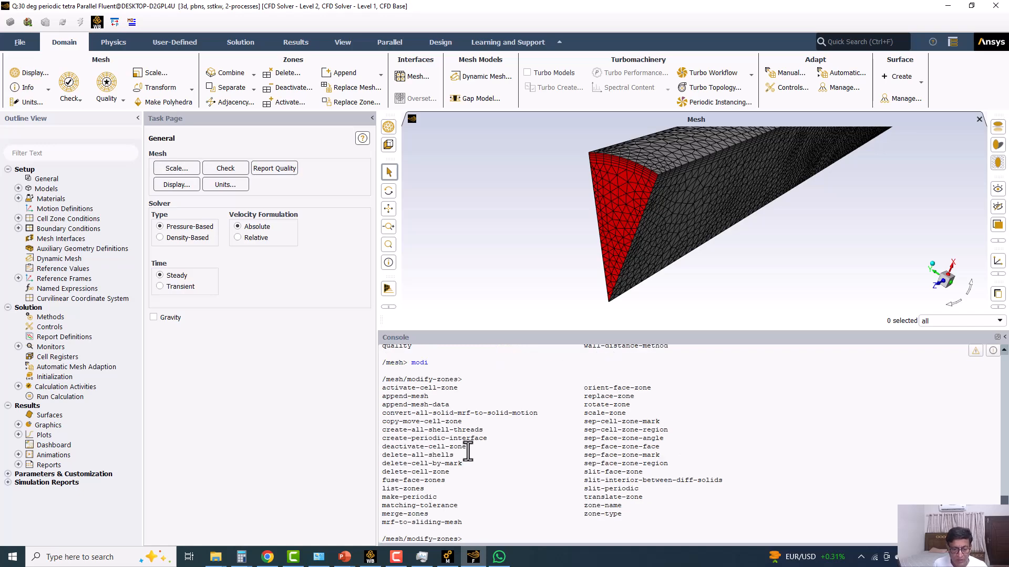
pyautogui.moveTo(382, 497); pyautogui.dragTo(440, 498)
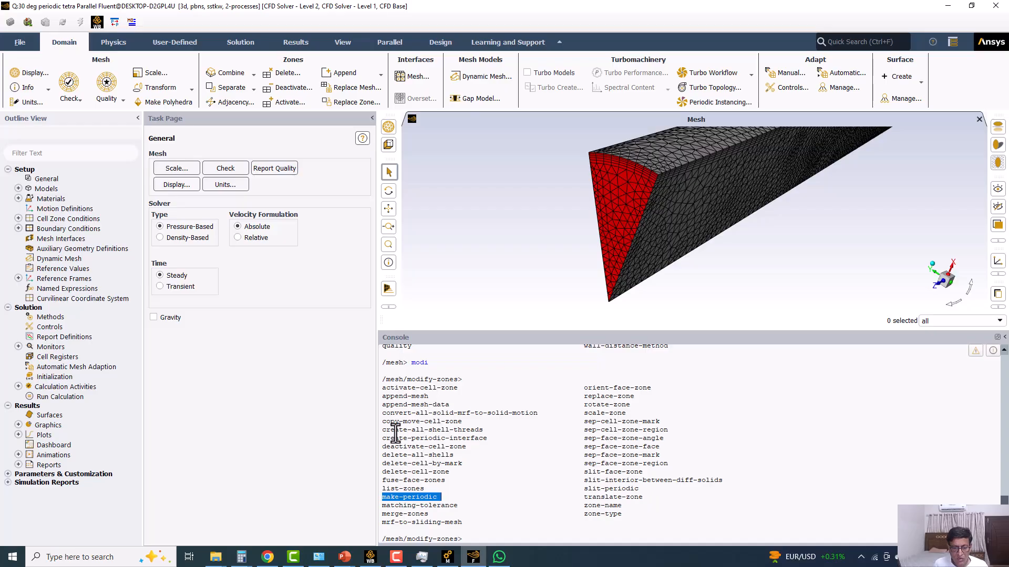
pyautogui.moveTo(382, 439); pyautogui.dragTo(491, 439)
pyautogui.moveTo(382, 497); pyautogui.dragTo(449, 497)
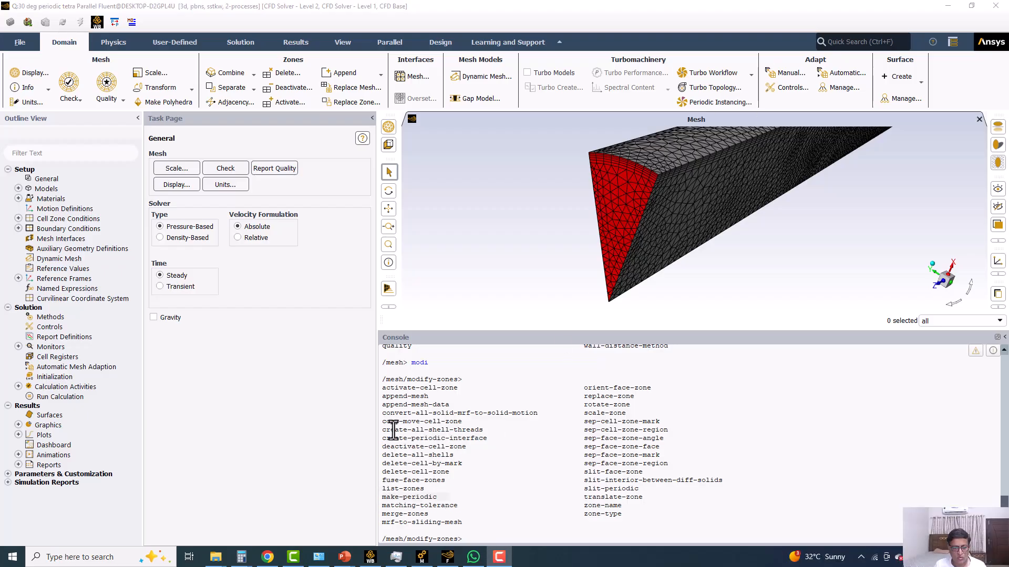
pyautogui.scroll(-1, 440, 450)
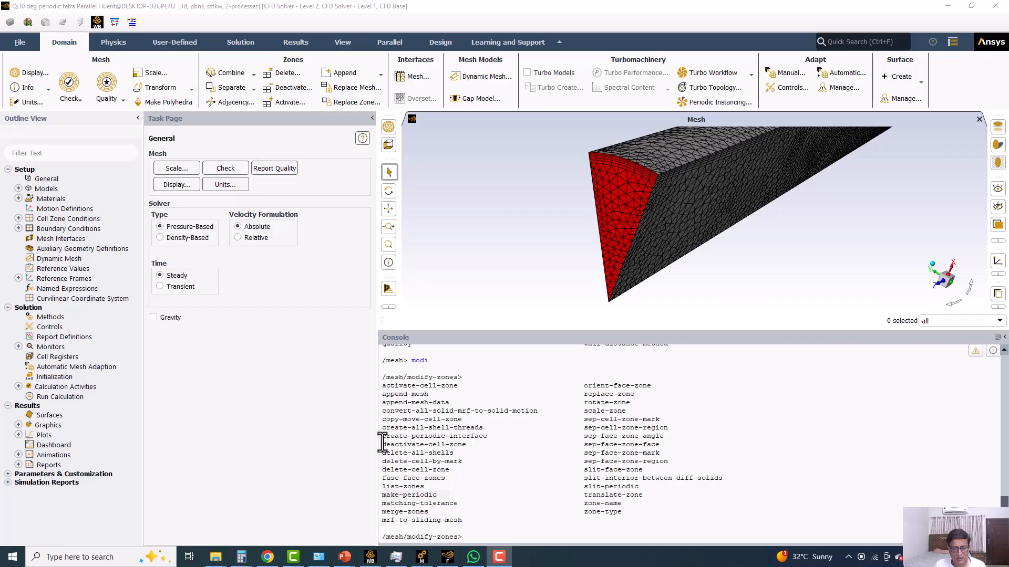
pyautogui.moveTo(383, 436); pyautogui.dragTo(488, 436)
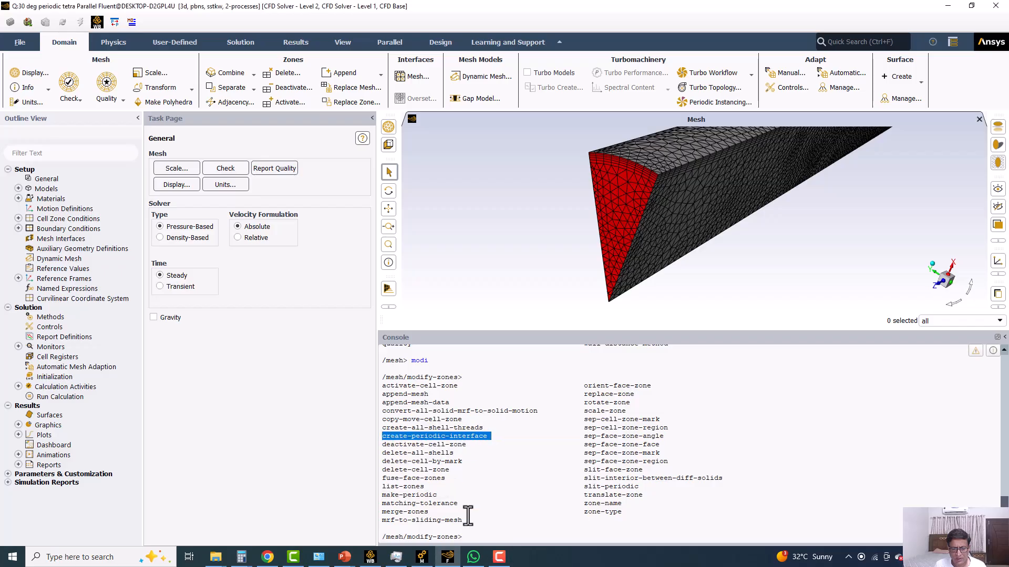
# Start the create-periodic-interface command in the console with the auto method and name the zone Periodic.
pyautogui.click(486, 536)
pyautogui.write('crea')
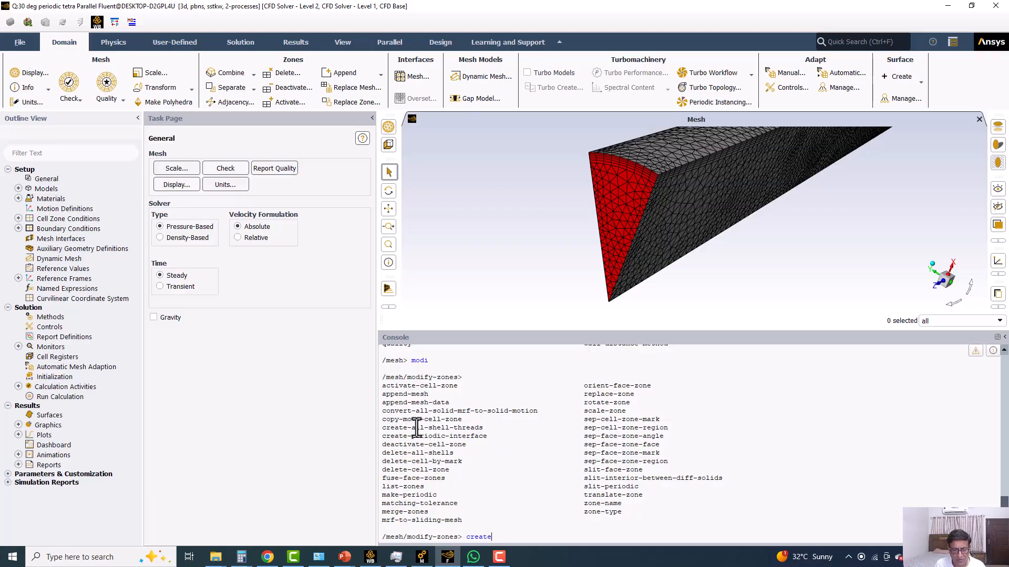
pyautogui.write('te-p')
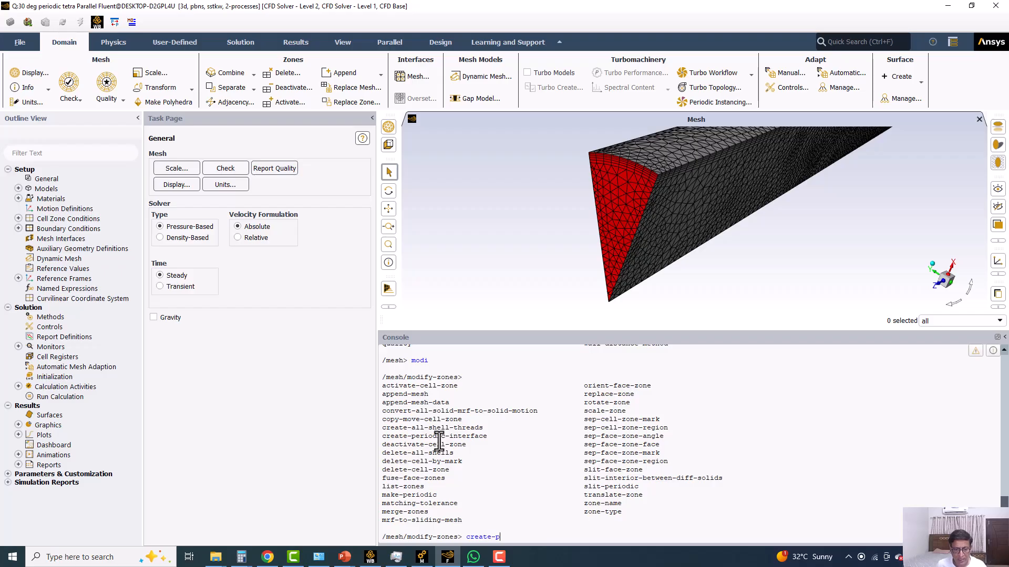
pyautogui.press('Return')
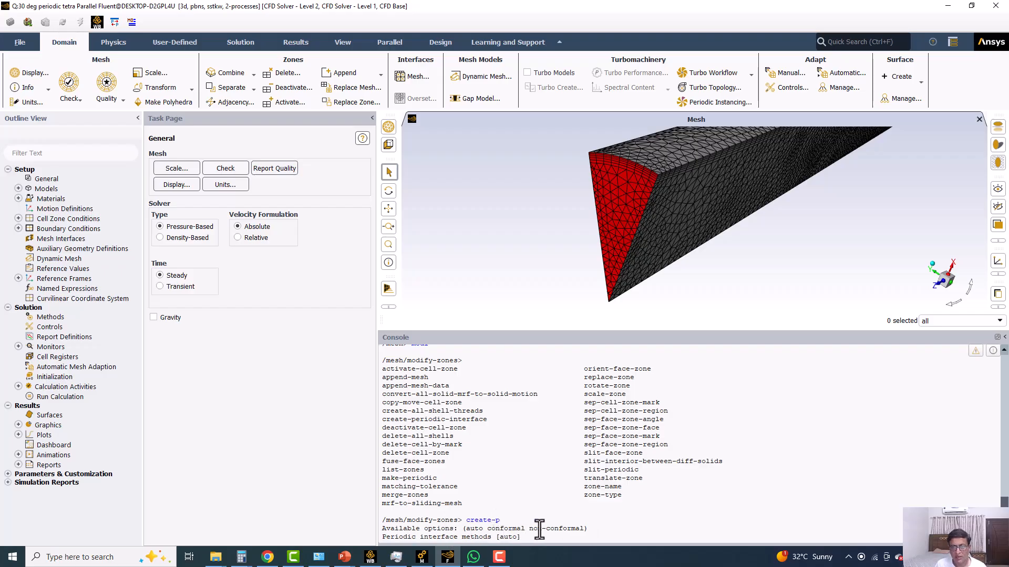
pyautogui.click(550, 512)
pyautogui.click(536, 529)
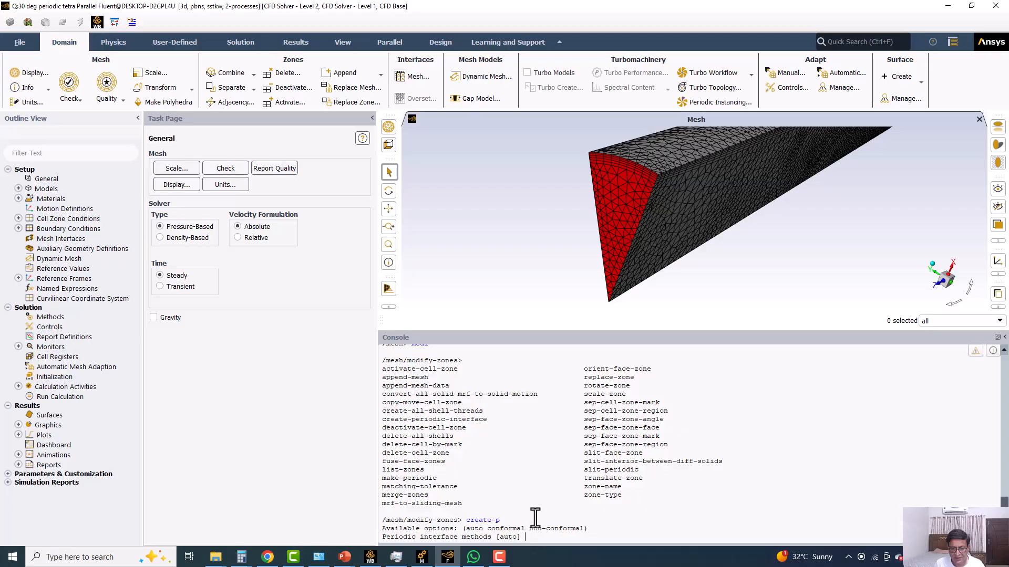
pyautogui.press('Return')
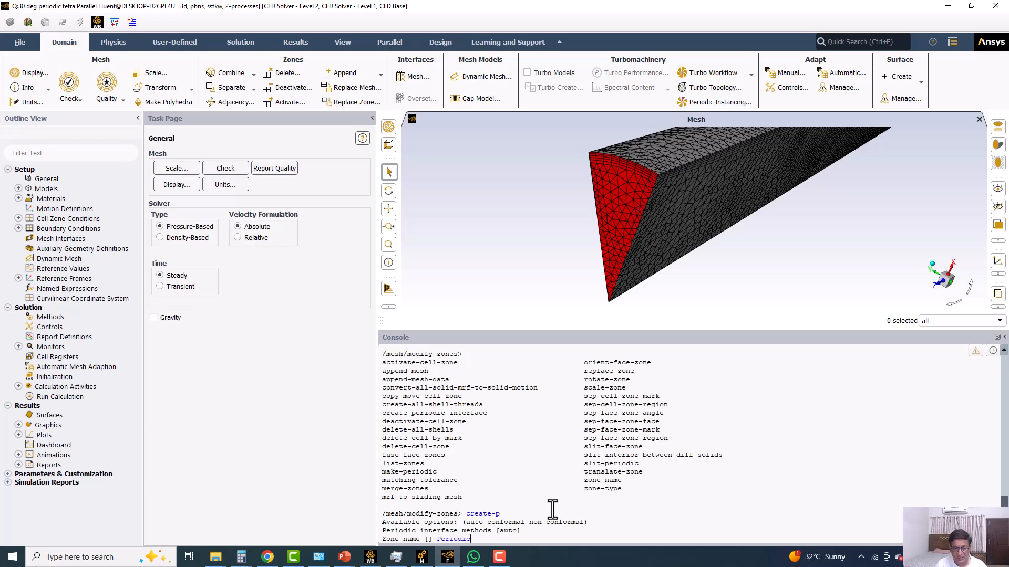
pyautogui.press('Return')
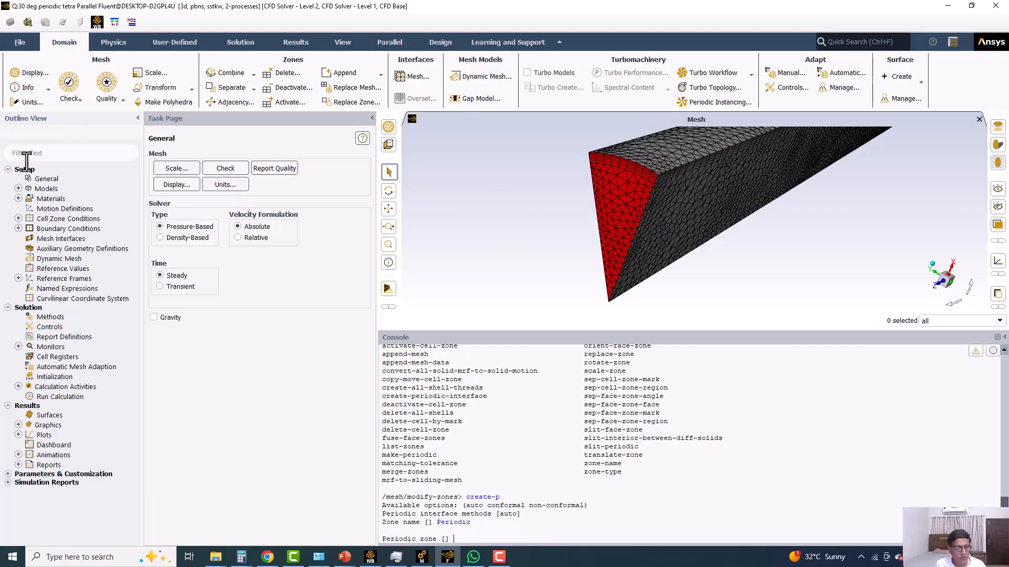
# Look up the boundary zone names and assign per1 as the periodic zone and per2 as the shadow zone.
pyautogui.doubleClick(55, 227)
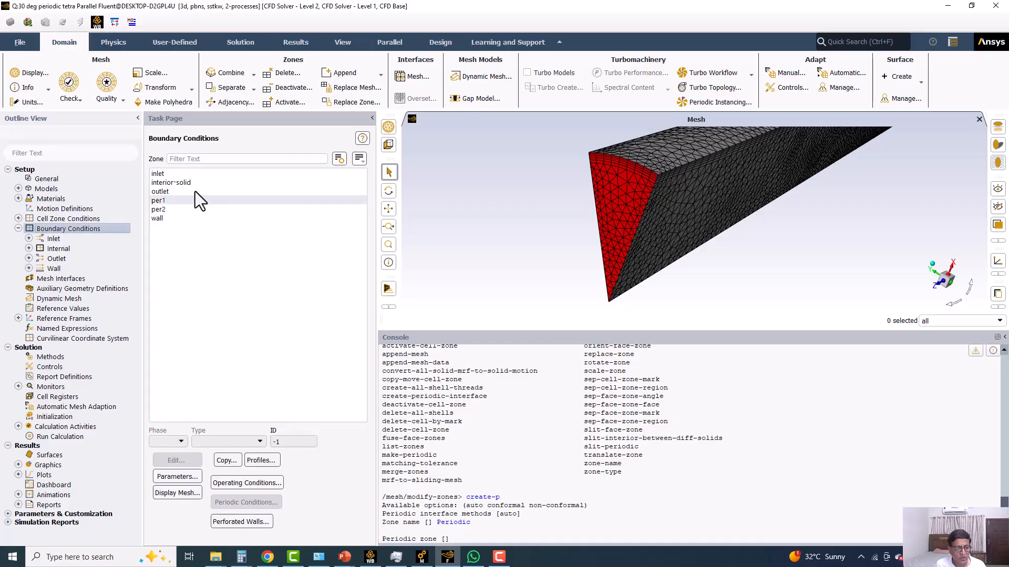
pyautogui.click(171, 201)
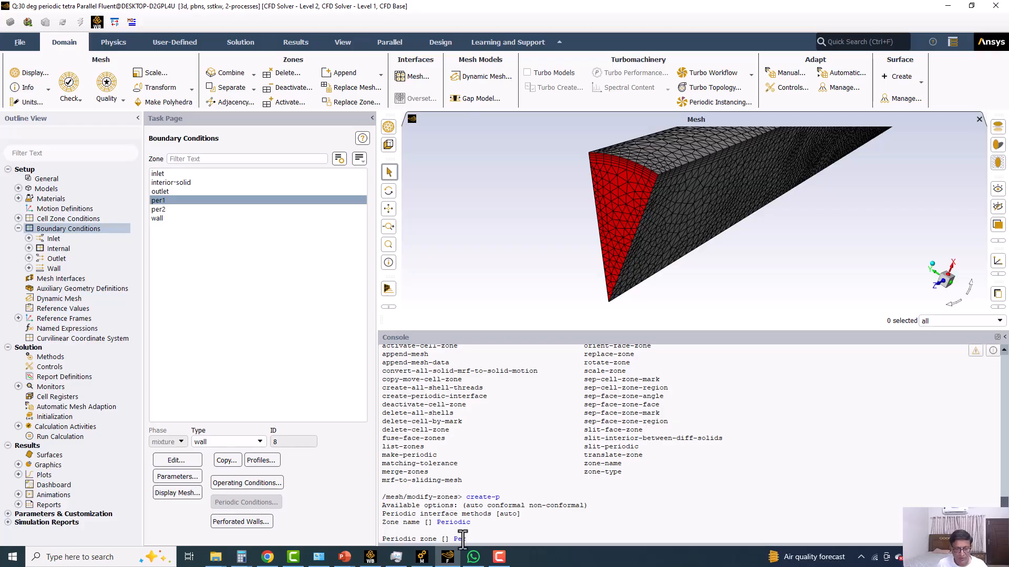
pyautogui.press('Return')
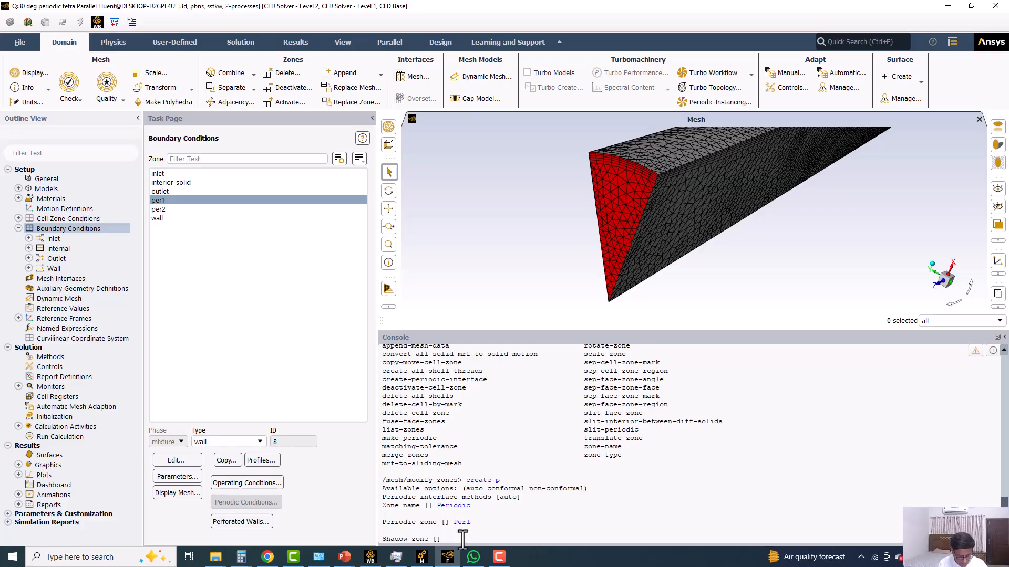
pyautogui.write('per2')
pyautogui.press('Return')
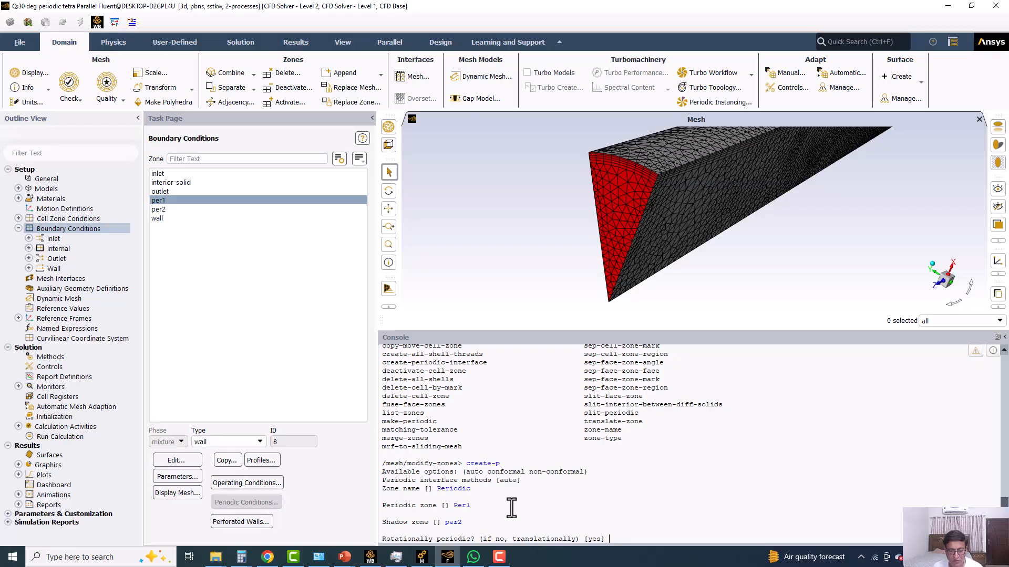
# Create the rotationally periodic zone with the default axis origin (0 0 0), direction (0 0 1) and automatic offset detection.
pyautogui.press('Return')
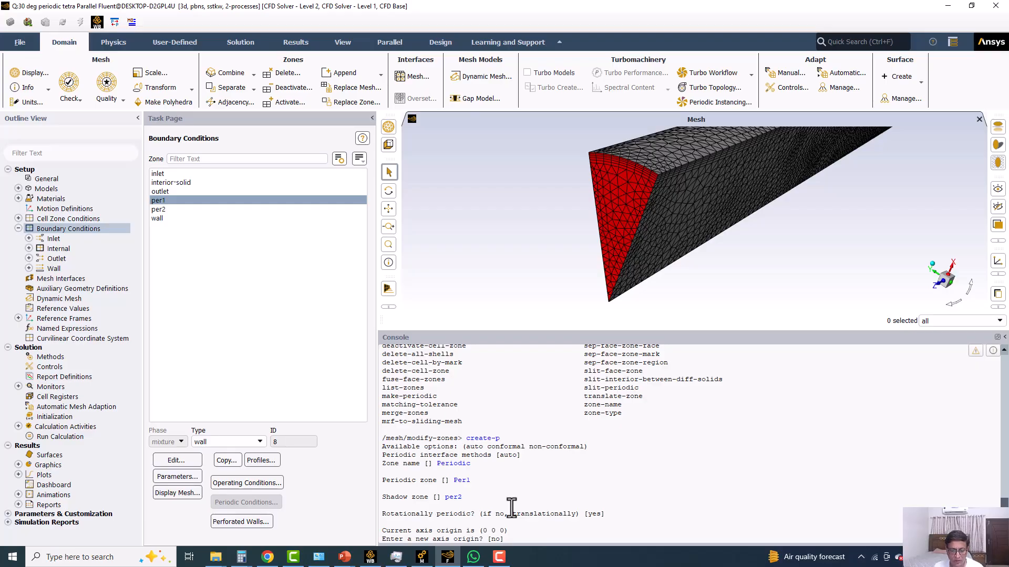
pyautogui.press('Return')
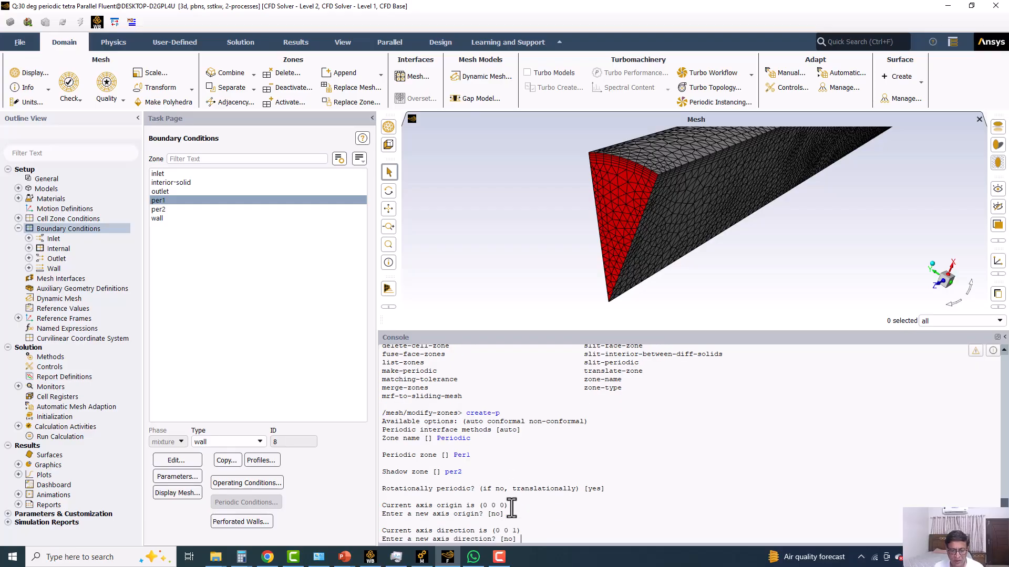
pyautogui.press('Return')
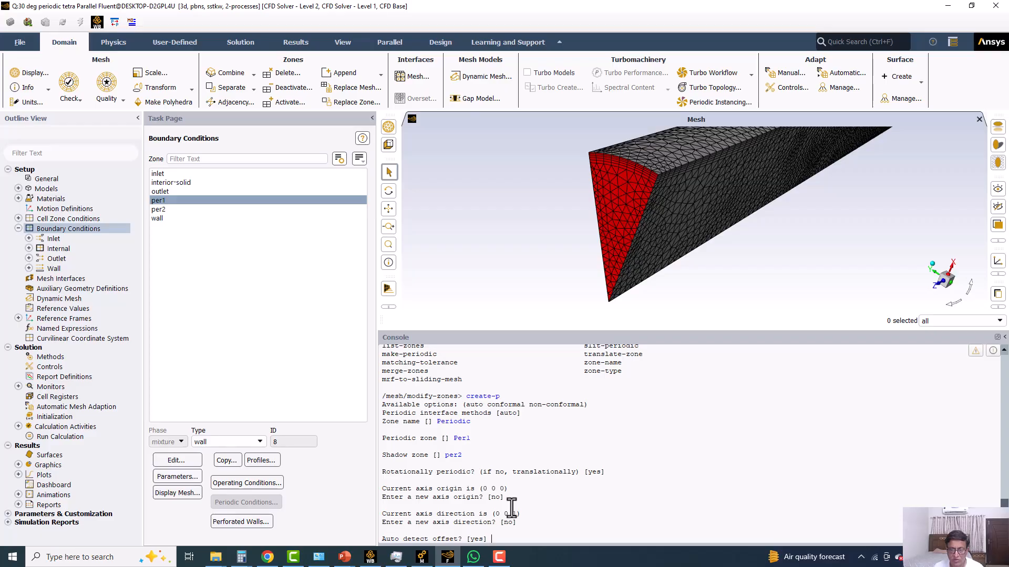
pyautogui.press('Return')
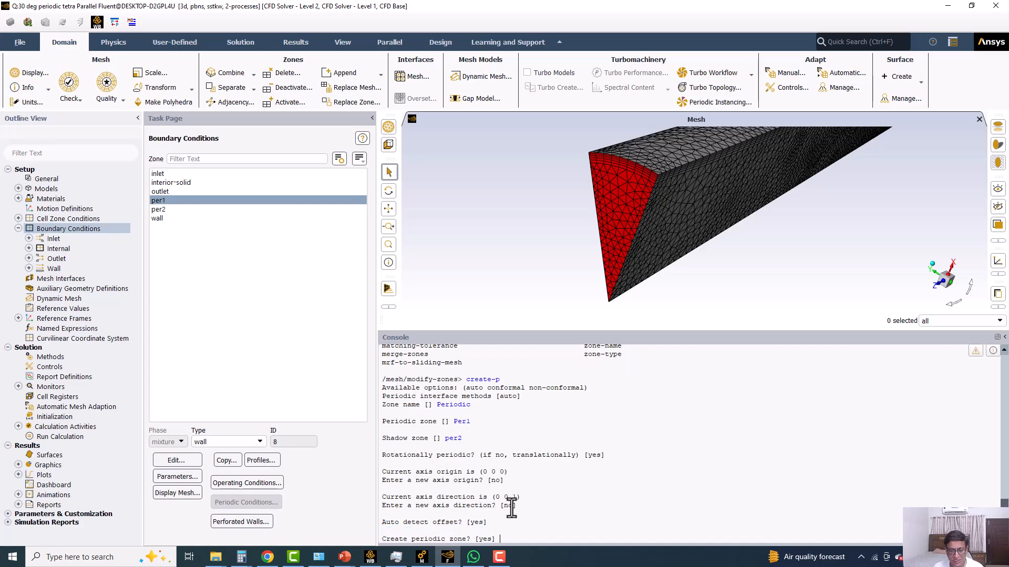
pyautogui.press('Return')
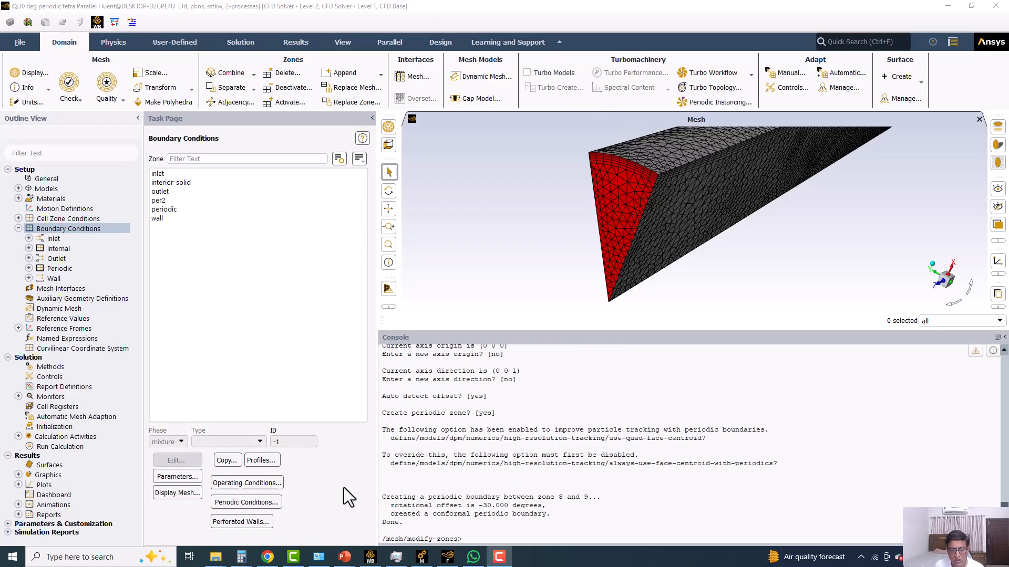
# Review the console report on the periodic boundary's zones, rotational offset and conformal type, highlighting the relevant lines.
pyautogui.click(389, 498)
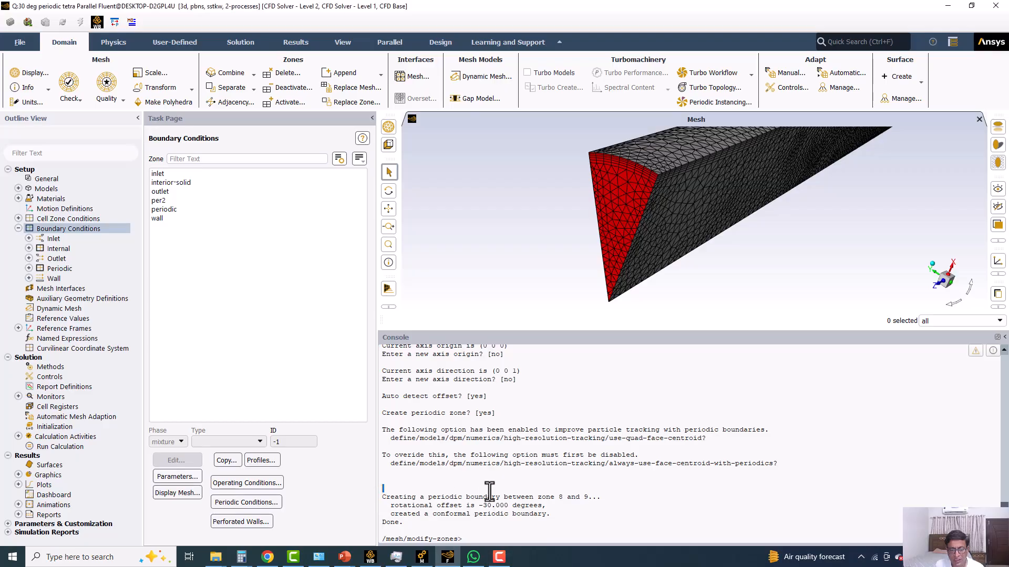
pyautogui.tripleClick(540, 499)
pyautogui.moveTo(540, 499); pyautogui.dragTo(570, 505)
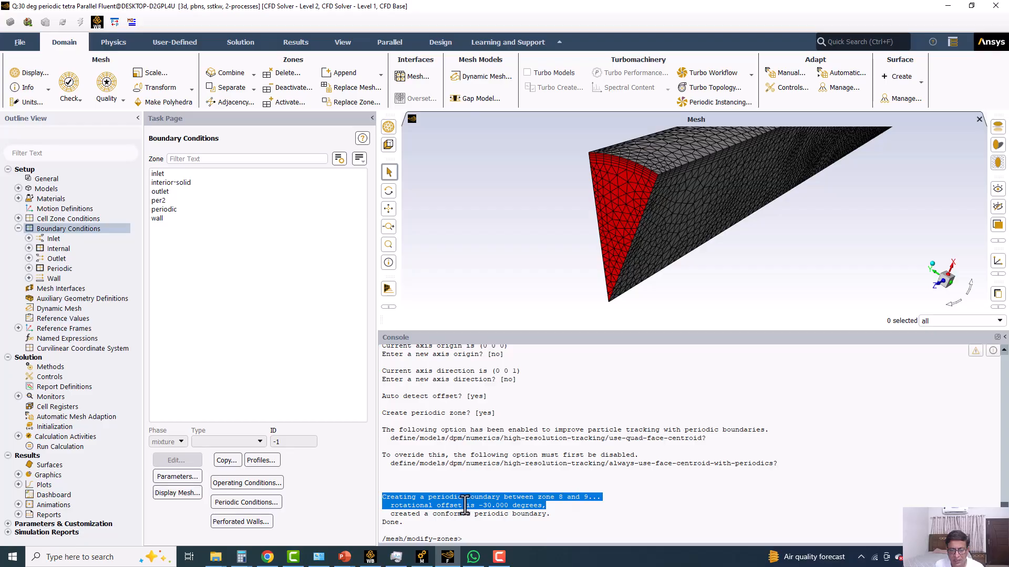
pyautogui.click(491, 505)
pyautogui.moveTo(429, 515); pyautogui.dragTo(547, 515)
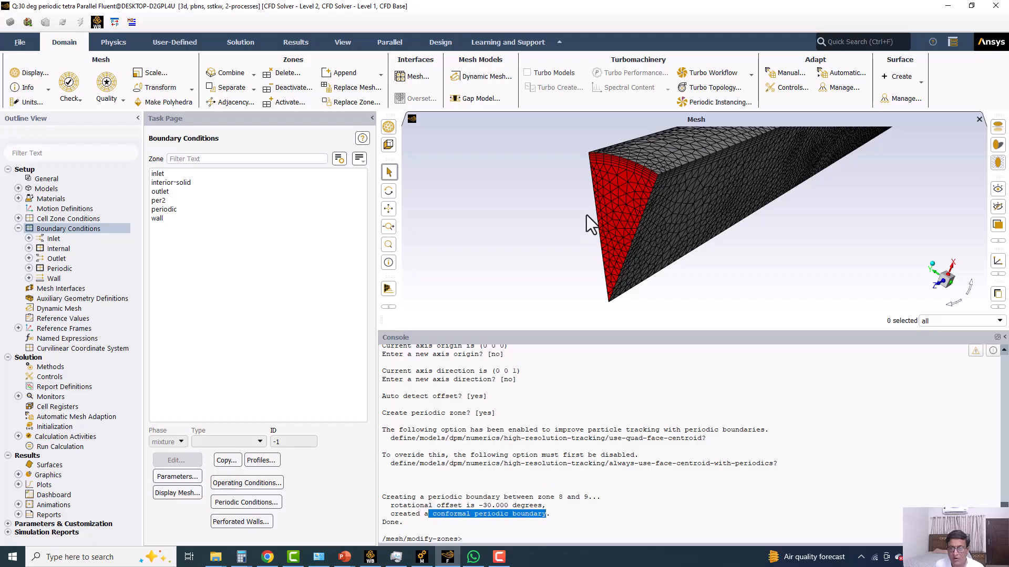
# Enlarge the graphics area and inspect the sector mesh at its inlet end and periodic side.
pyautogui.moveTo(512, 332); pyautogui.dragTo(507, 458)
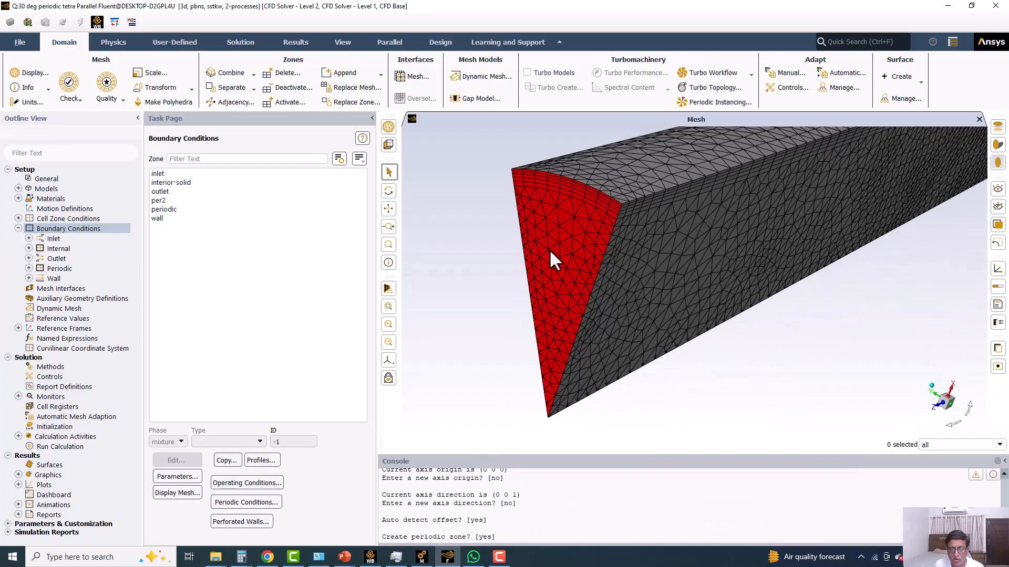
pyautogui.moveTo(521, 245); pyautogui.dragTo(581, 314)
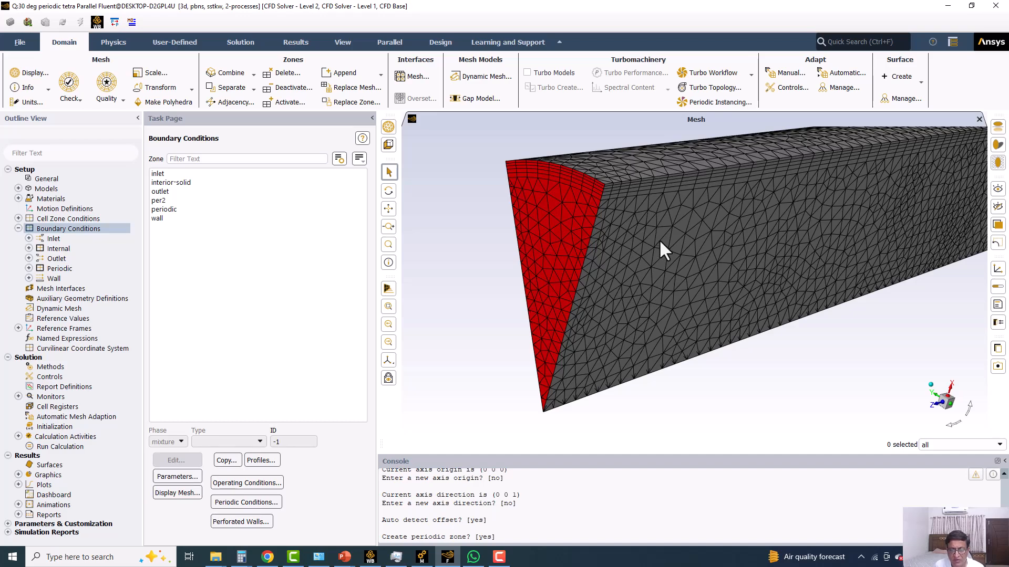
pyautogui.press('Return')
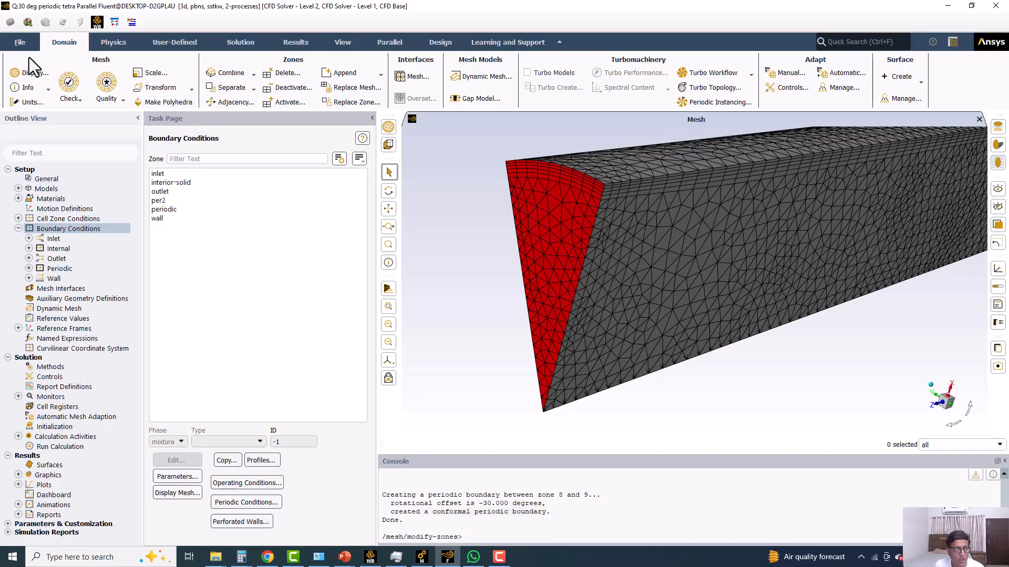
# Rename the periodic boundary zone as per1, keeping the Rotational type.
pyautogui.click(166, 209)
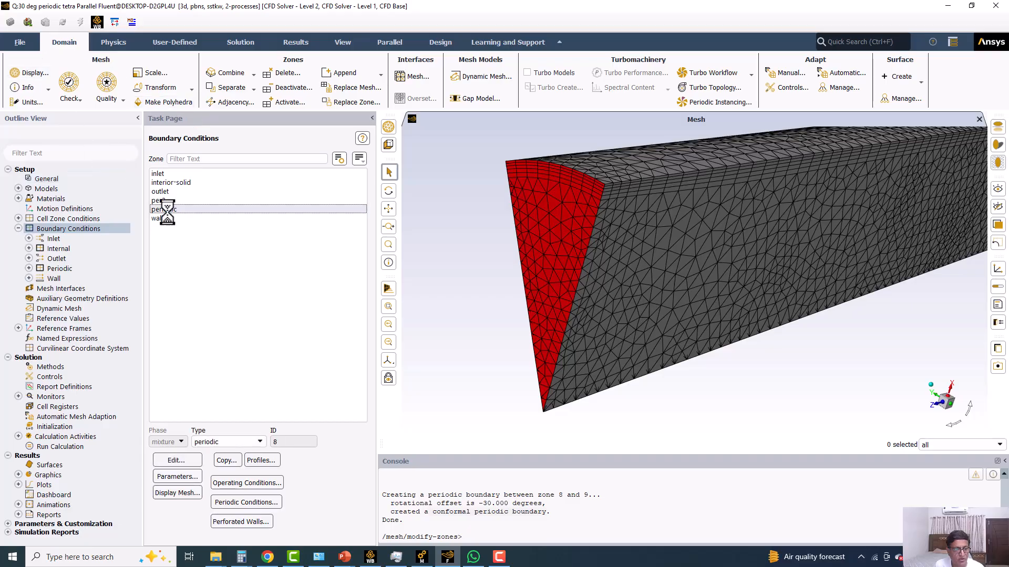
pyautogui.click(177, 461)
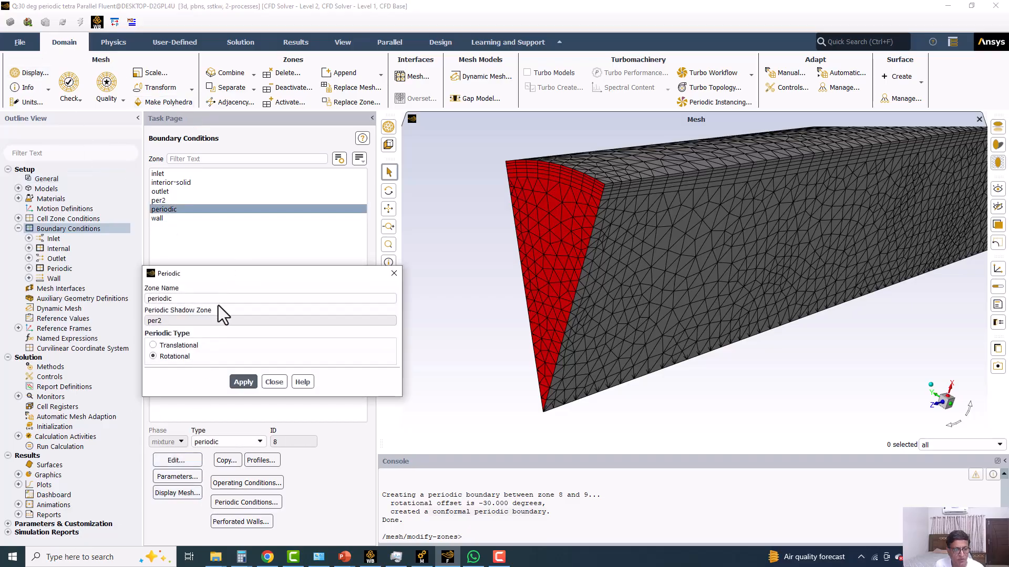
pyautogui.click(192, 300)
pyautogui.press('BackSpace')
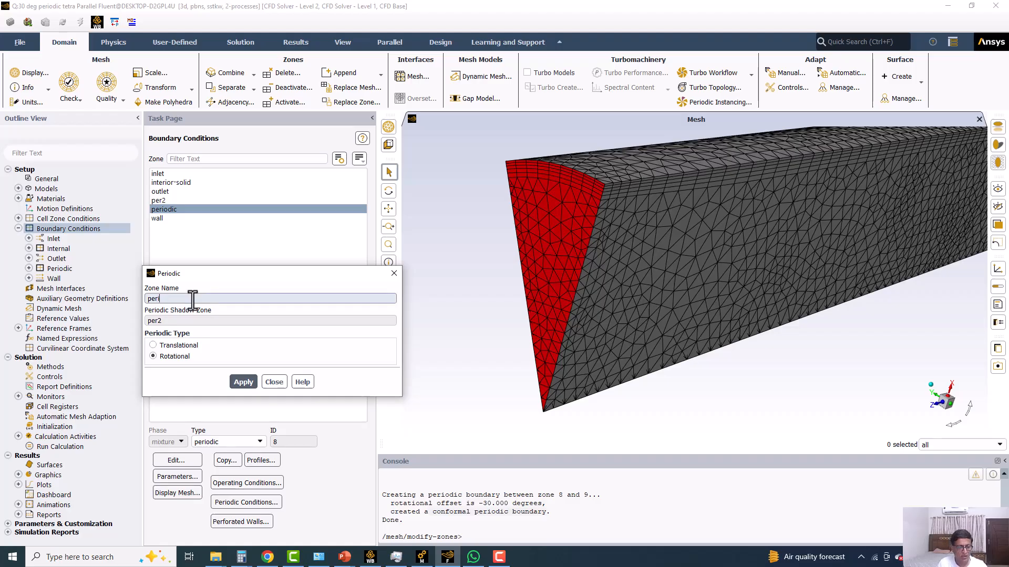
pyautogui.click(238, 382)
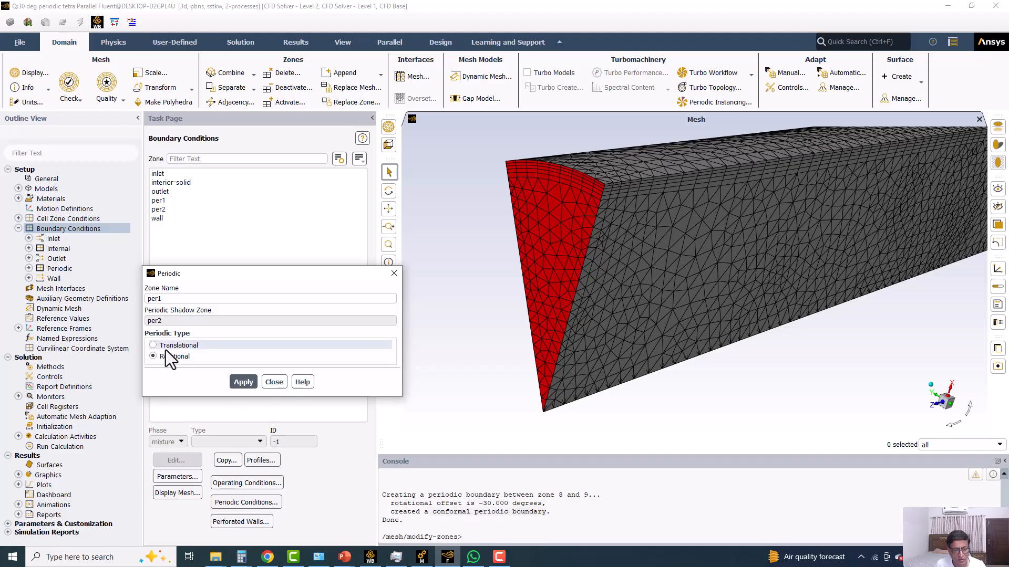
pyautogui.click(270, 383)
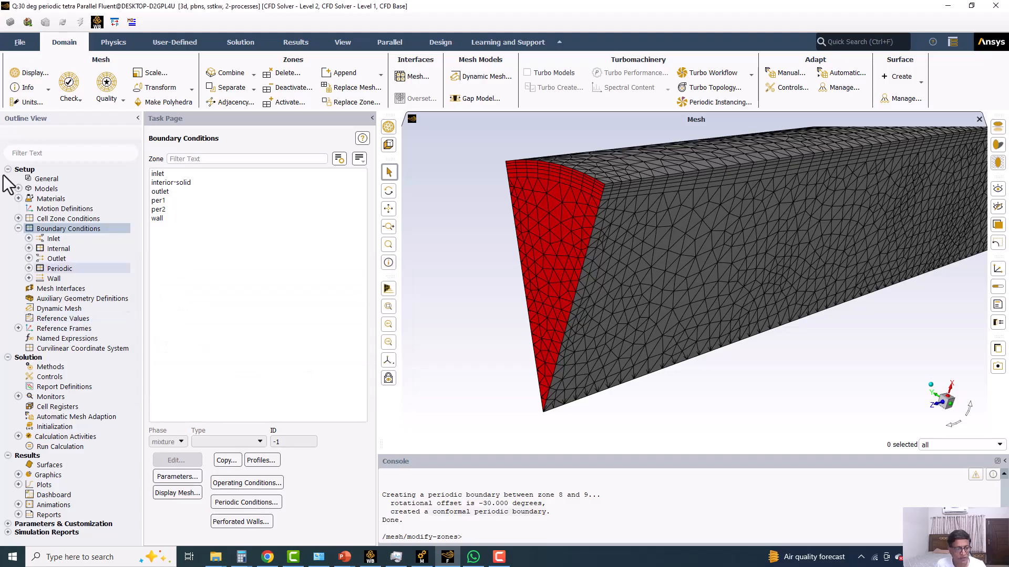
# Add per1 to the displayed surfaces and redisplay the mesh with inlet, outlet, per1, per2 and wall.
pyautogui.click(27, 86)
pyautogui.click(29, 77)
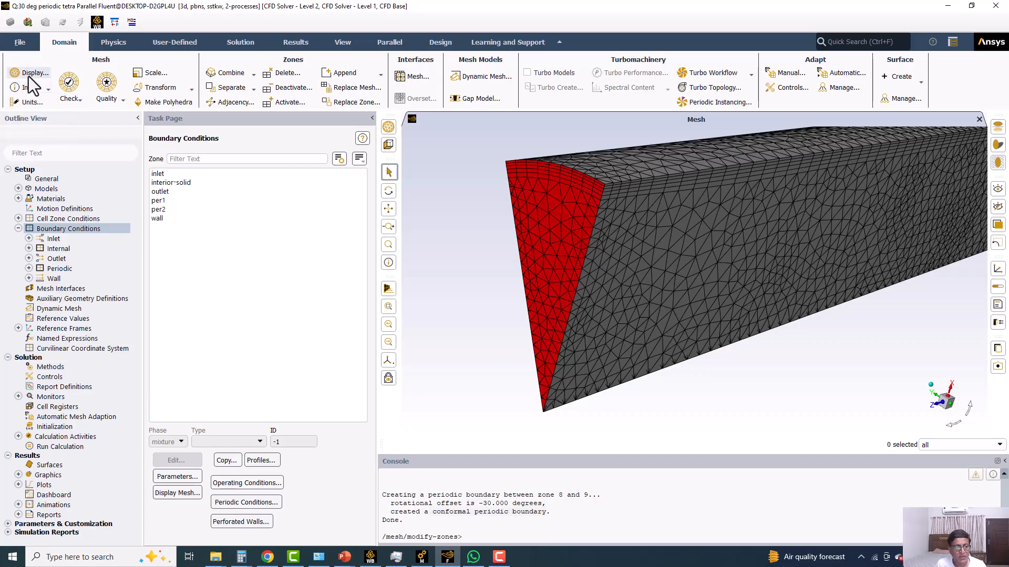
pyautogui.click(237, 184)
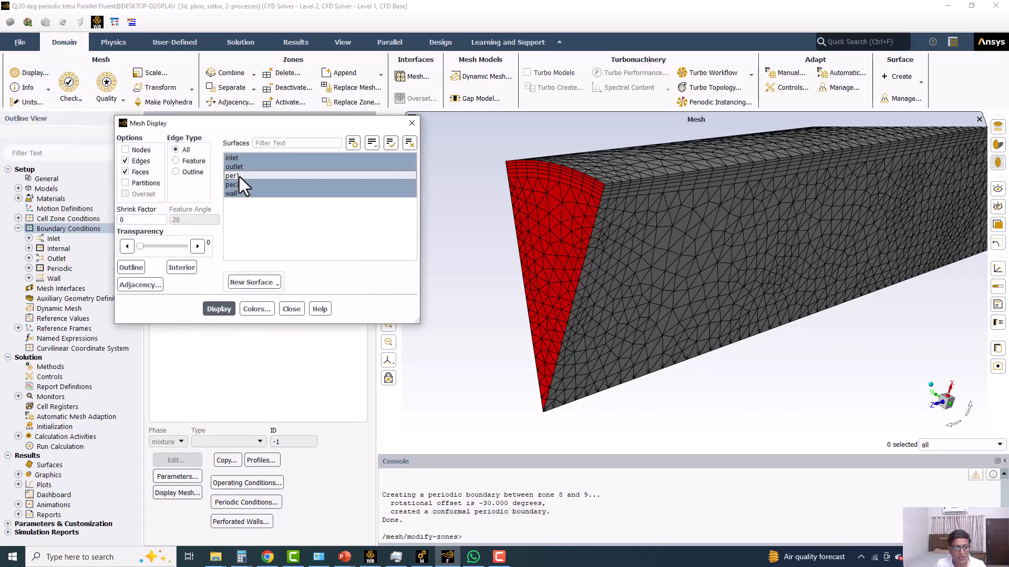
pyautogui.click(239, 176)
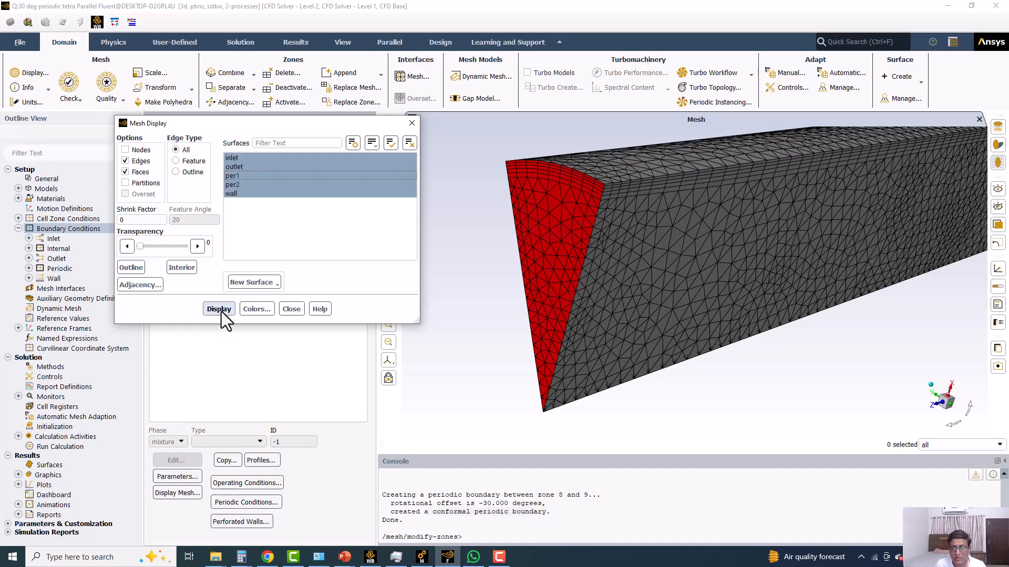
pyautogui.click(219, 309)
# Examine the redisplayed sector mesh from several sides, including the periodic face and the length of the pipe.
pyautogui.moveTo(594, 294); pyautogui.dragTo(868, 289)
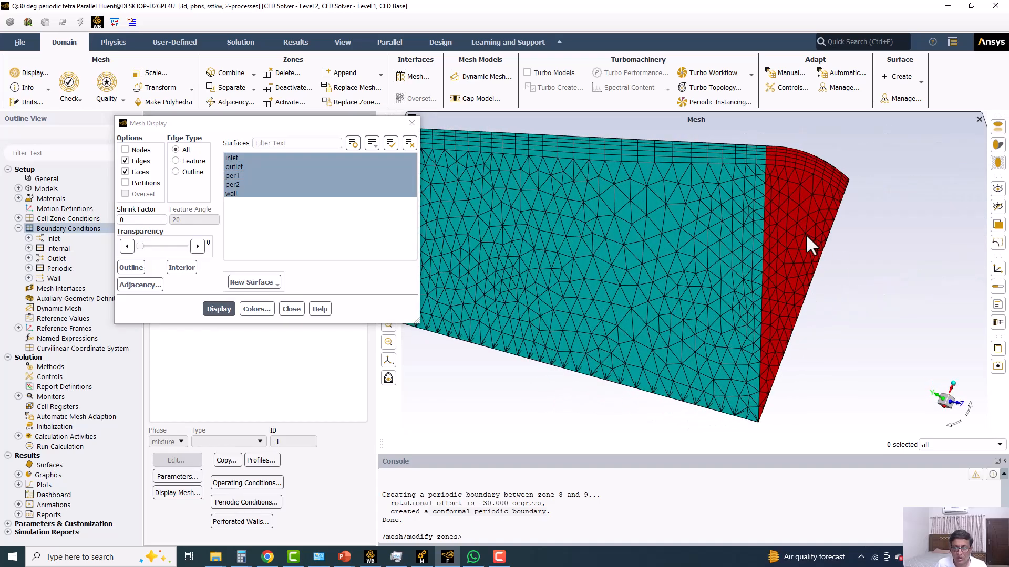
pyautogui.scroll(5, 770, 279)
pyautogui.scroll(-10, 770, 280)
pyautogui.moveTo(648, 276); pyautogui.dragTo(585, 263)
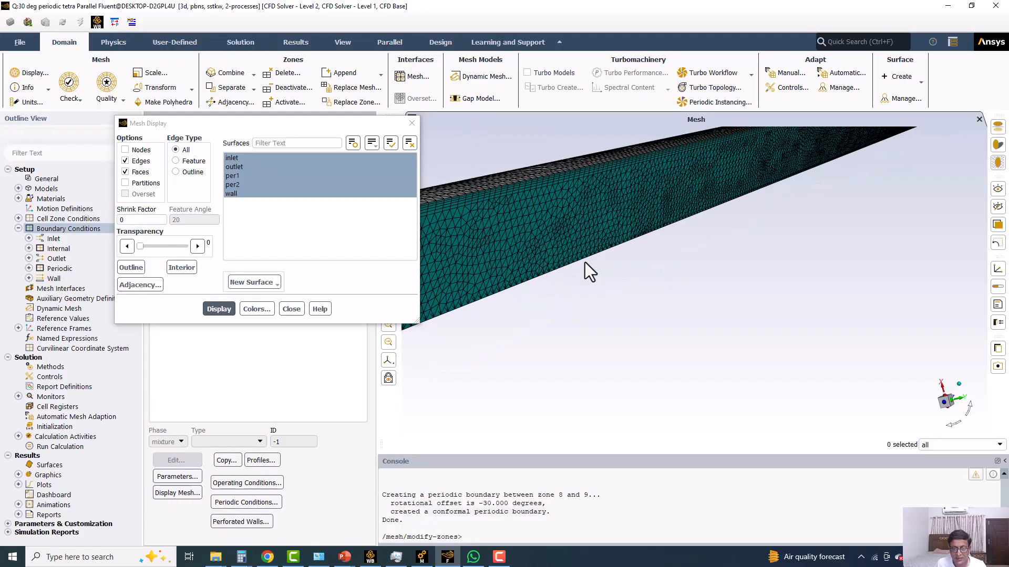
pyautogui.scroll(-4, 584, 261)
pyautogui.scroll(2, 584, 262)
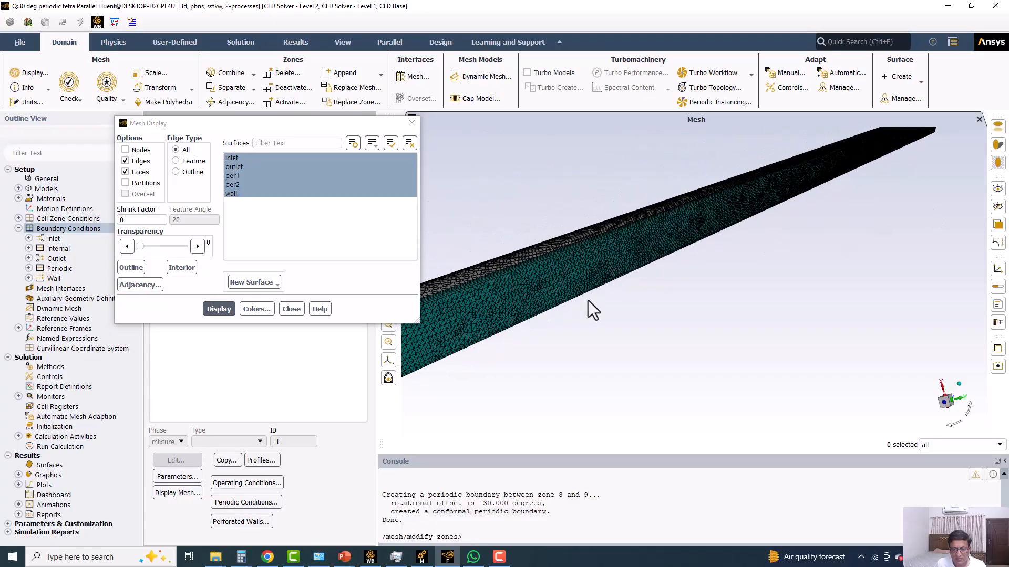
pyautogui.scroll(3, 738, 234)
pyautogui.scroll(4, 594, 244)
pyautogui.scroll(-5, 595, 244)
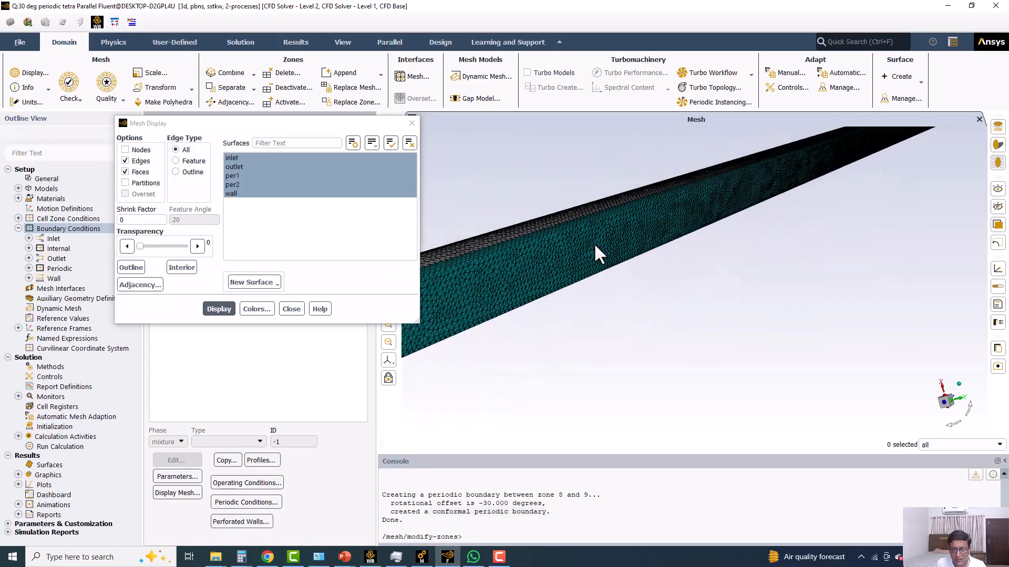
pyautogui.scroll(5, 604, 254)
pyautogui.scroll(2, 798, 226)
# Switch the viscous model to Laminar and close the mesh display settings.
pyautogui.doubleClick(46, 188)
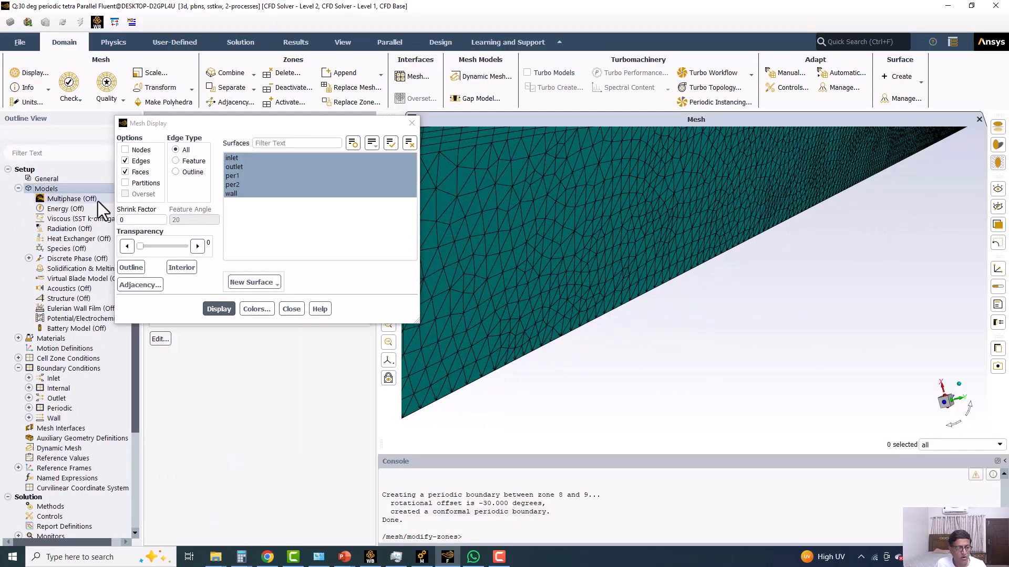
pyautogui.doubleClick(88, 219)
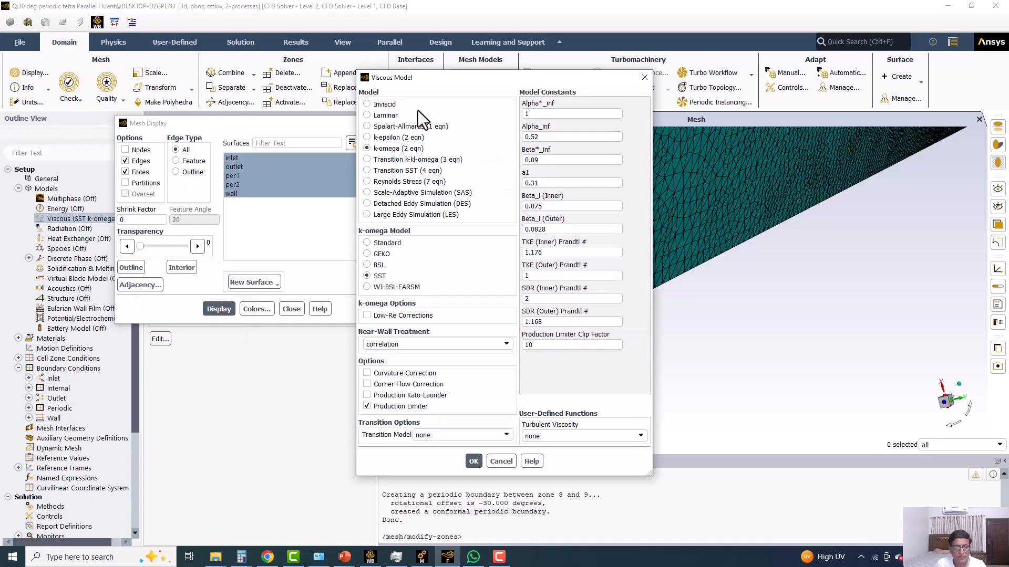
pyautogui.click(386, 116)
pyautogui.click(389, 240)
pyautogui.click(291, 309)
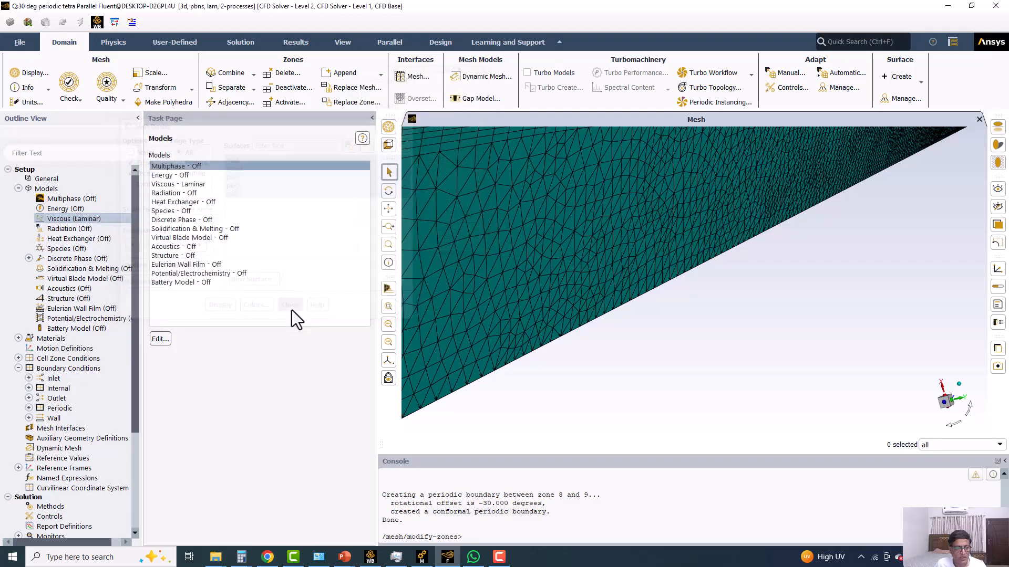
# Edit the fluid material air with a constant density of 1 kg/m³ and a viscosity of 0.01 kg/(m s).
pyautogui.doubleClick(42, 340)
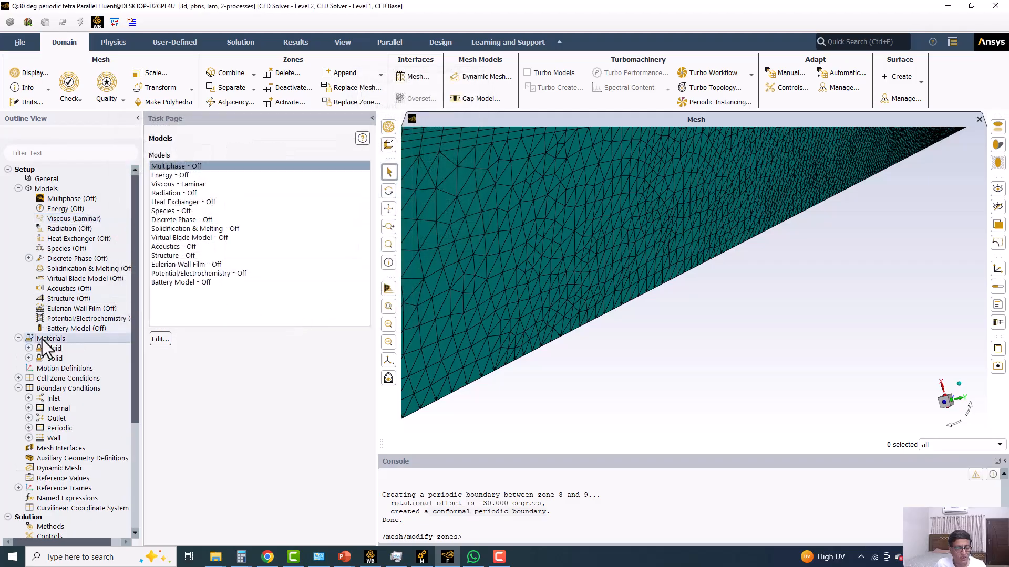
pyautogui.click(173, 176)
pyautogui.click(171, 517)
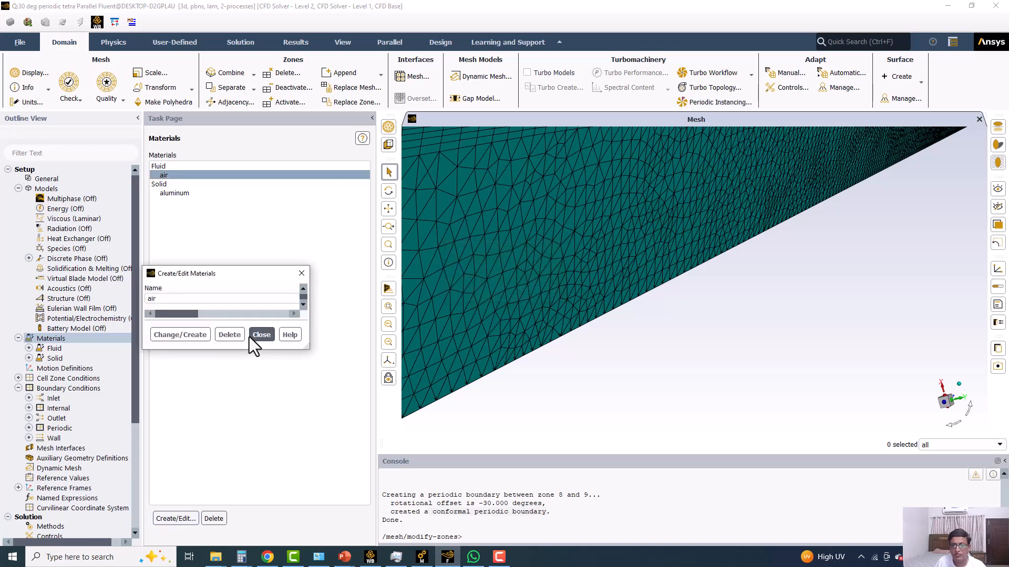
pyautogui.doubleClick(480, 271)
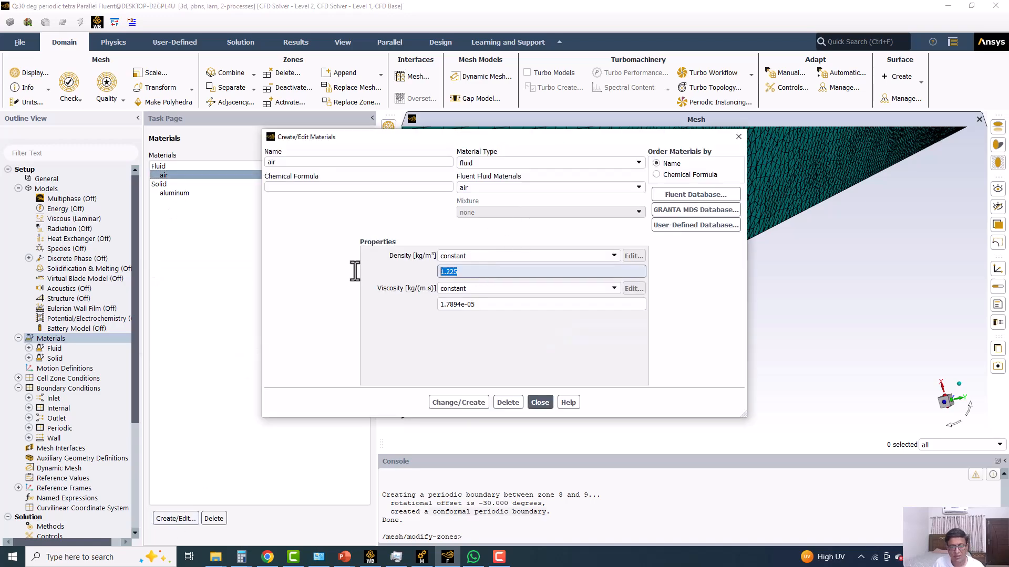
pyautogui.write('1')
pyautogui.doubleClick(497, 304)
pyautogui.write('0.')
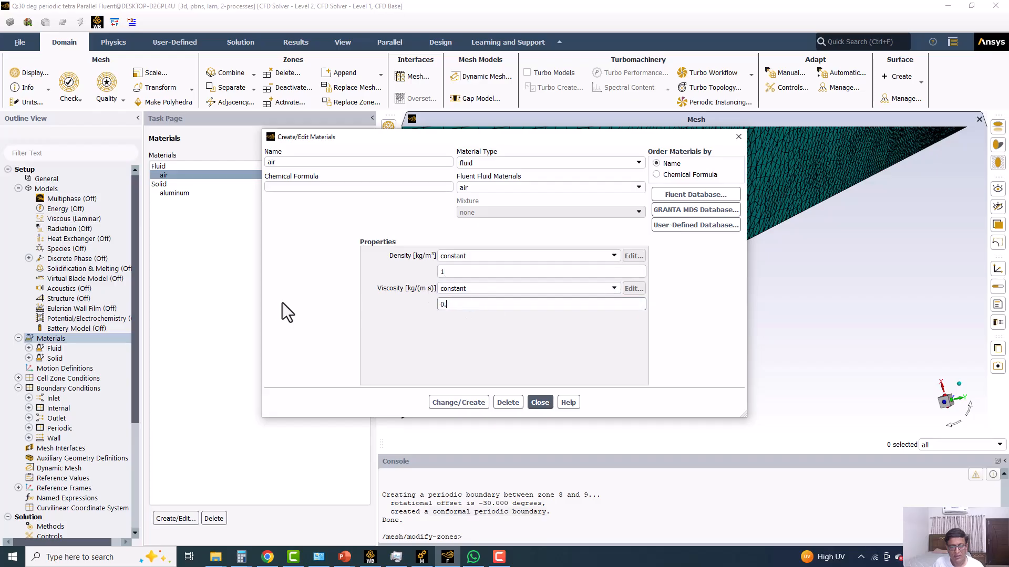
# Check the fluid properties on the Problem description slide in PowerPoint, and return to Fluent to apply the edited air properties.
pyautogui.click(345, 557)
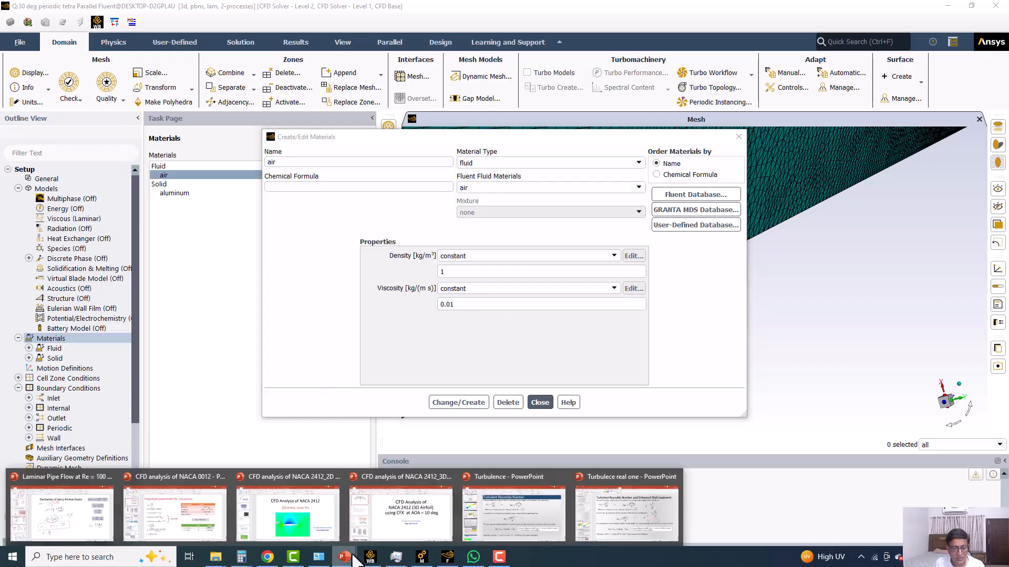
pyautogui.click(58, 517)
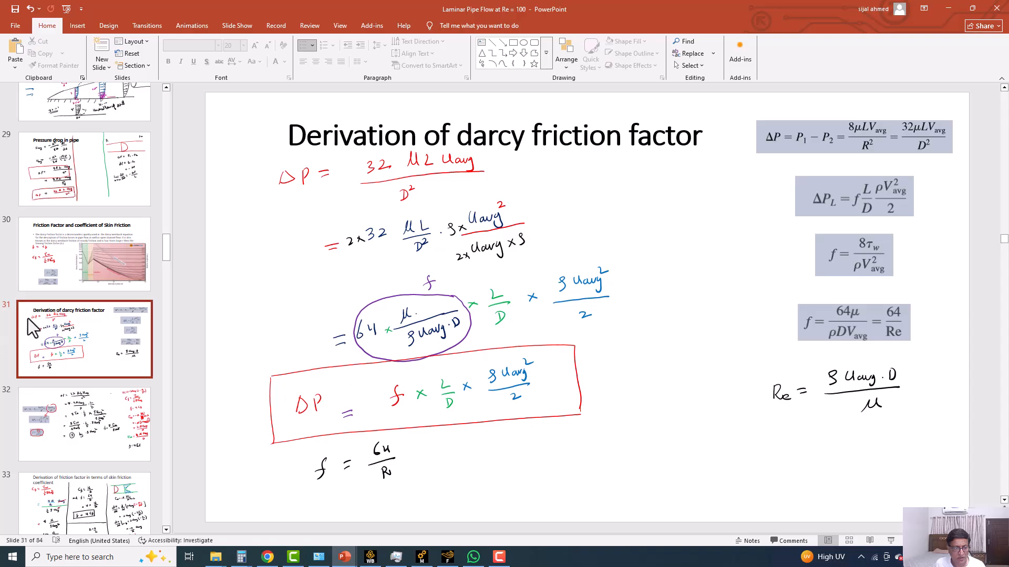
pyautogui.scroll(-6, 29, 317)
pyautogui.scroll(-10, 29, 318)
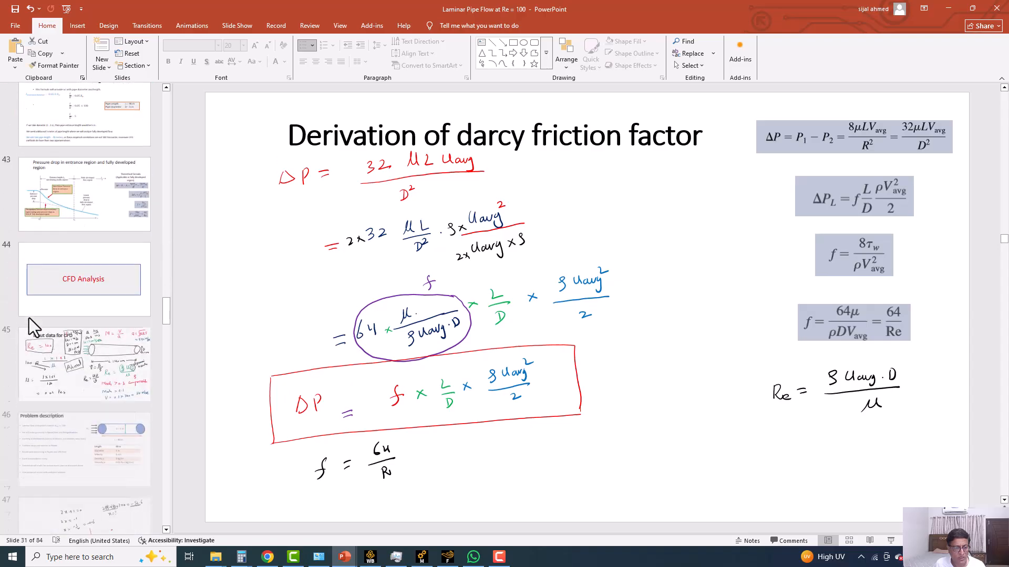
pyautogui.scroll(1, 29, 317)
pyautogui.click(108, 225)
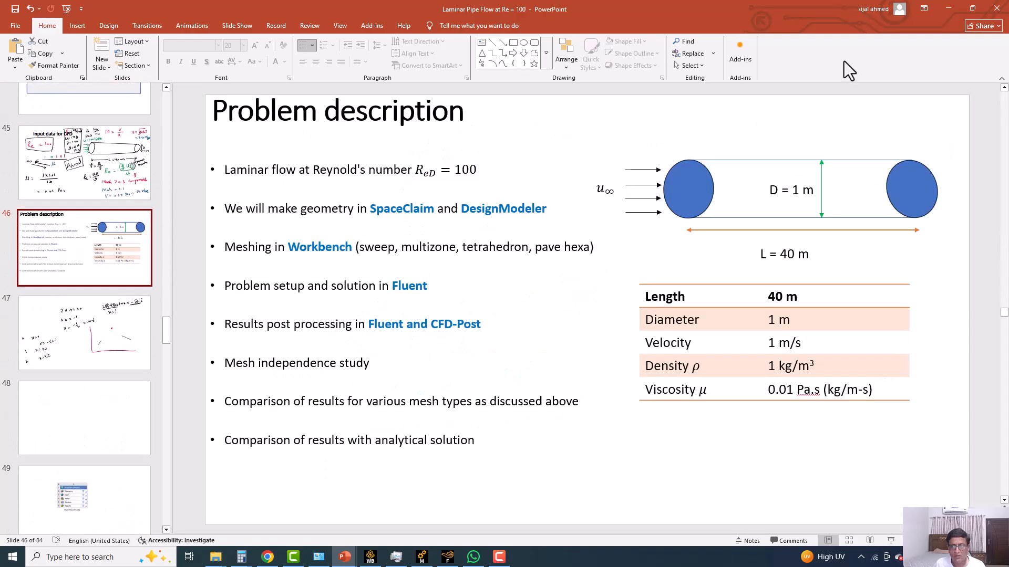
pyautogui.click(949, 8)
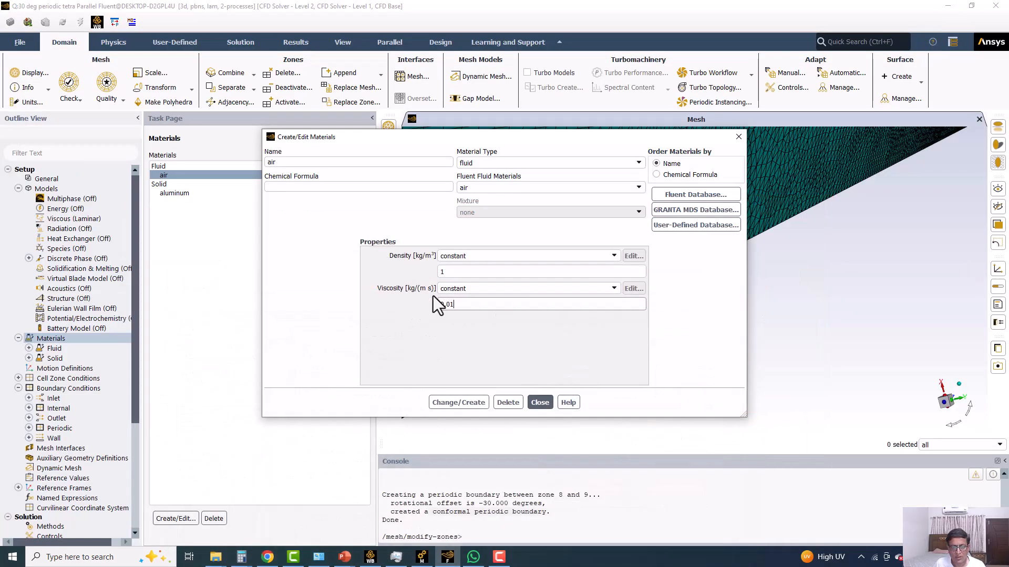
pyautogui.click(463, 402)
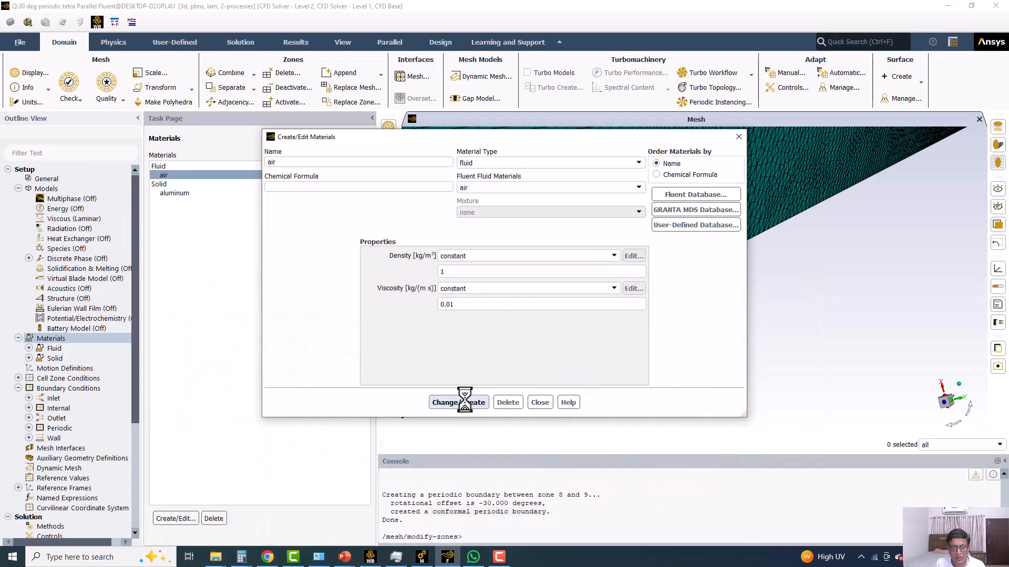
pyautogui.click(541, 402)
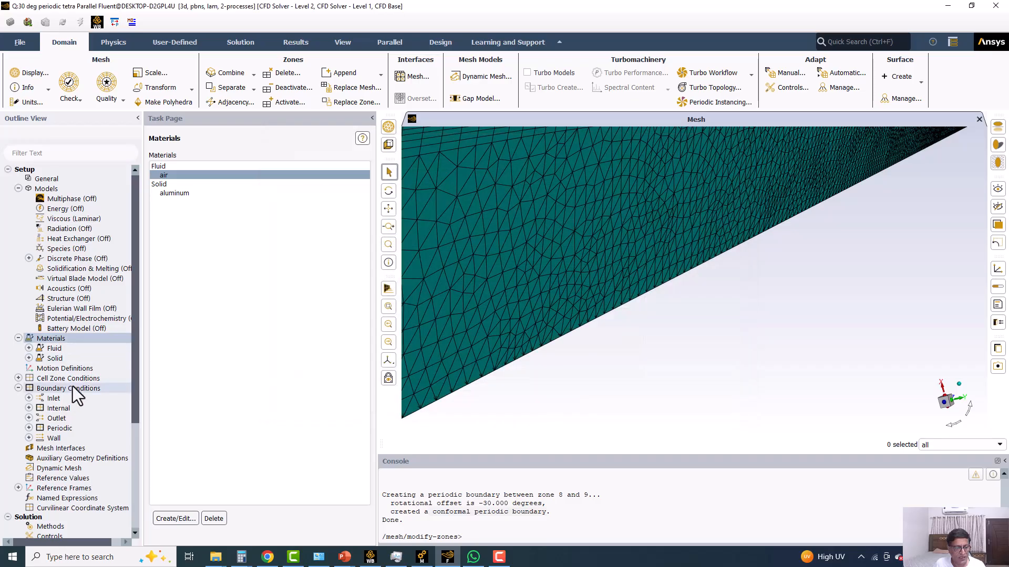
# List the boundary conditions grouped by zone type and apply a velocity magnitude of 1 m/s to the inlet.
pyautogui.doubleClick(73, 388)
pyautogui.click(360, 159)
pyautogui.click(374, 211)
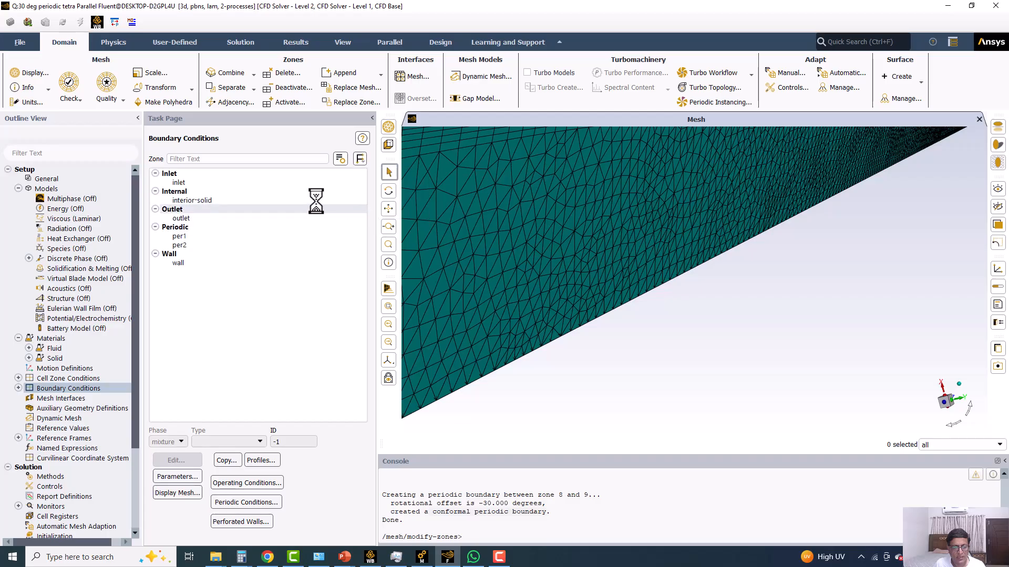
pyautogui.click(203, 183)
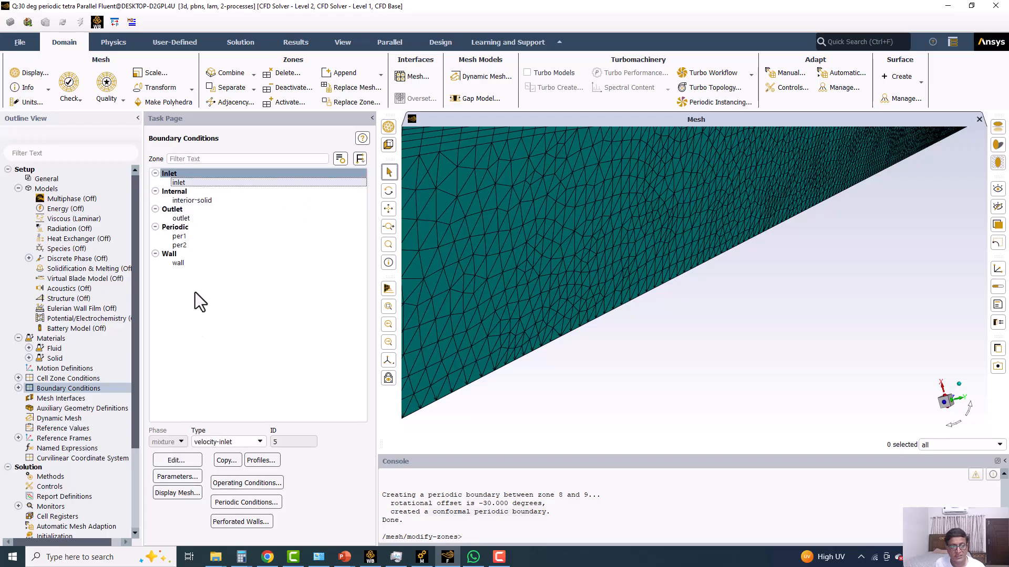
pyautogui.click(177, 460)
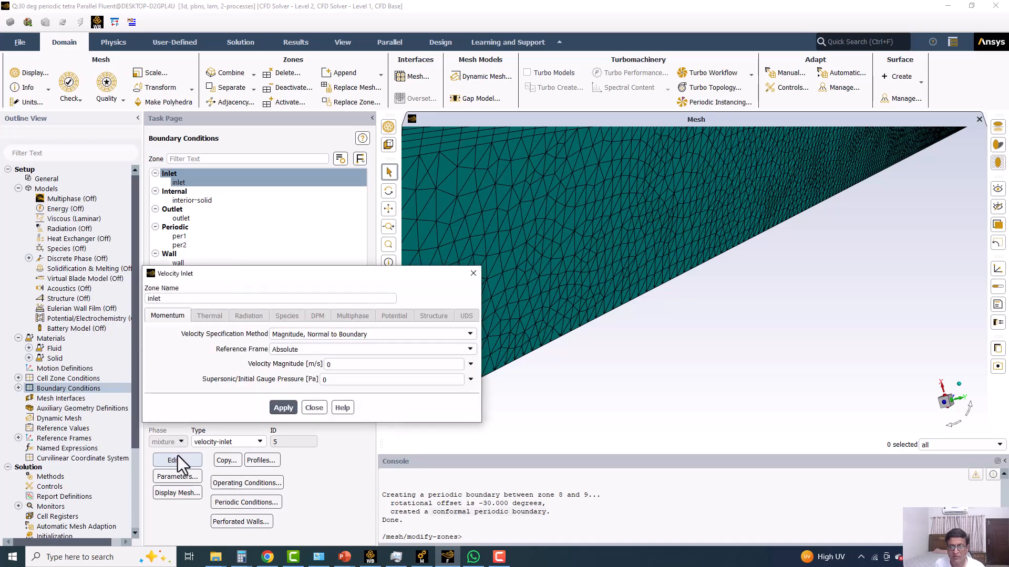
pyautogui.doubleClick(342, 365)
pyautogui.write('1')
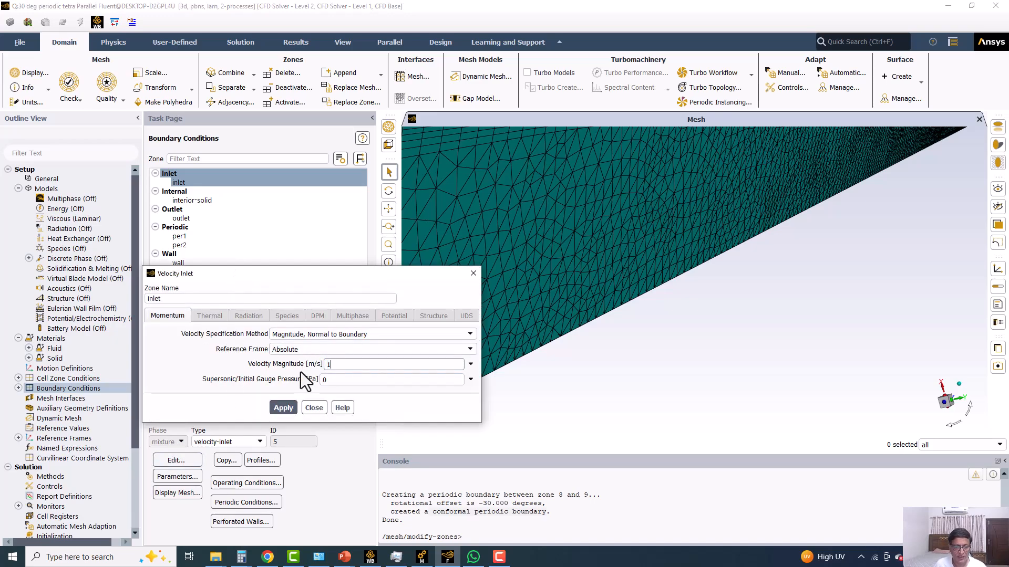
pyautogui.click(283, 407)
pyautogui.click(315, 408)
# Set the pressure-velocity coupling scheme to SIMPLE in the solution methods.
pyautogui.scroll(-3, 76, 444)
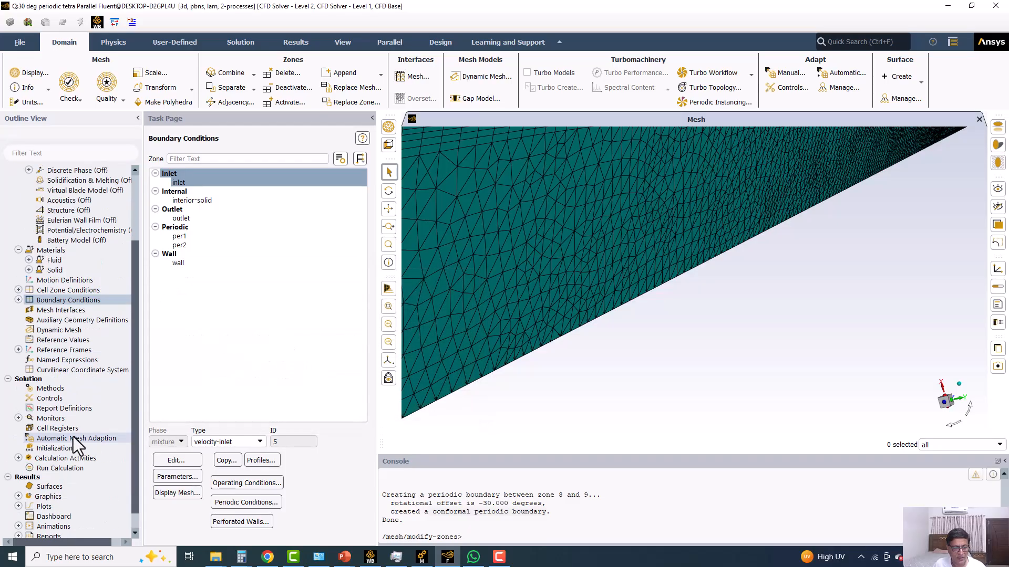
pyautogui.click(52, 389)
pyautogui.click(200, 177)
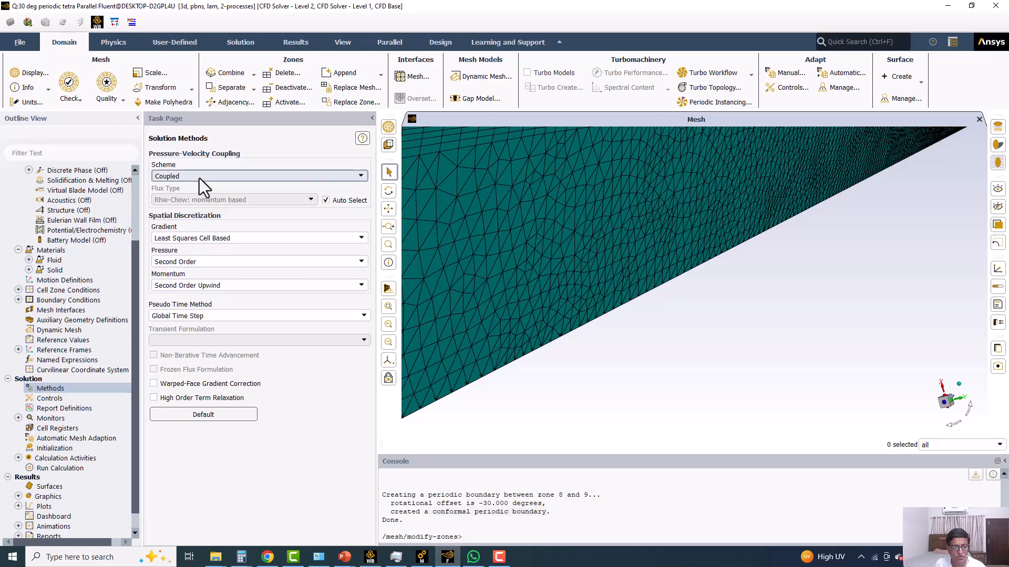
pyautogui.click(187, 189)
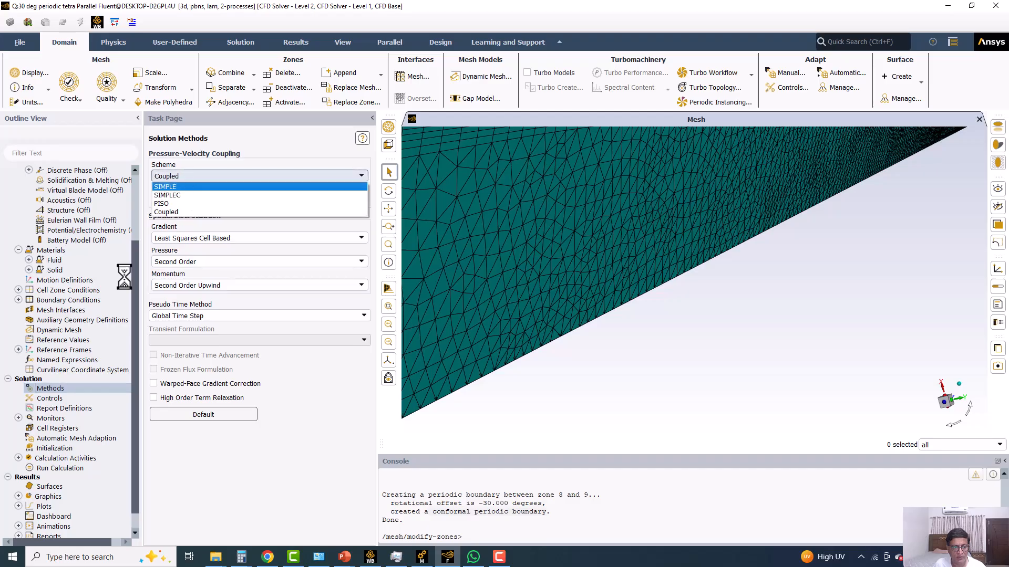
pyautogui.click(18, 418)
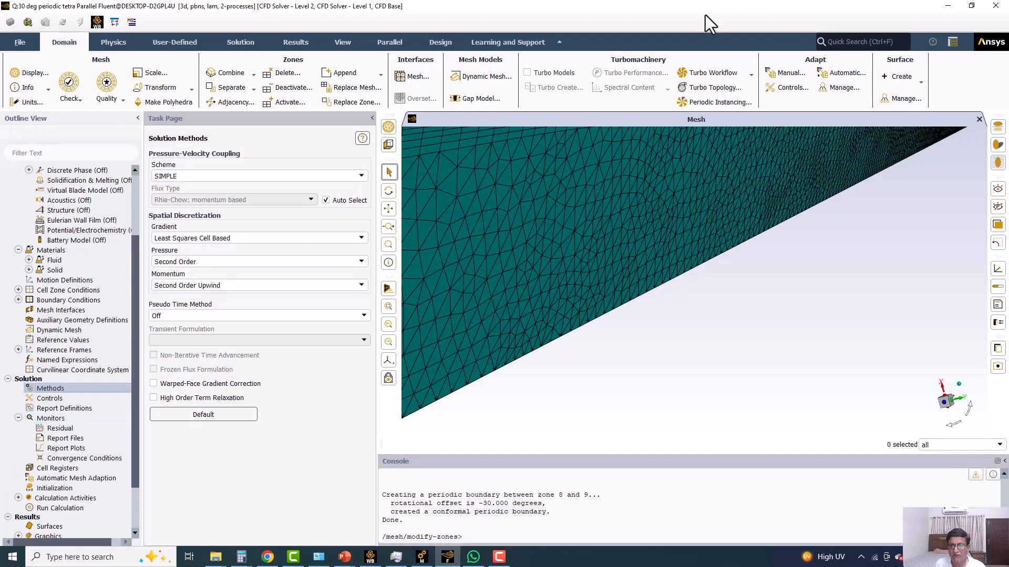
# Create a point surface at x = 0, y = 0, z = 35 m with probe snapping off.
pyautogui.click(899, 76)
pyautogui.click(898, 133)
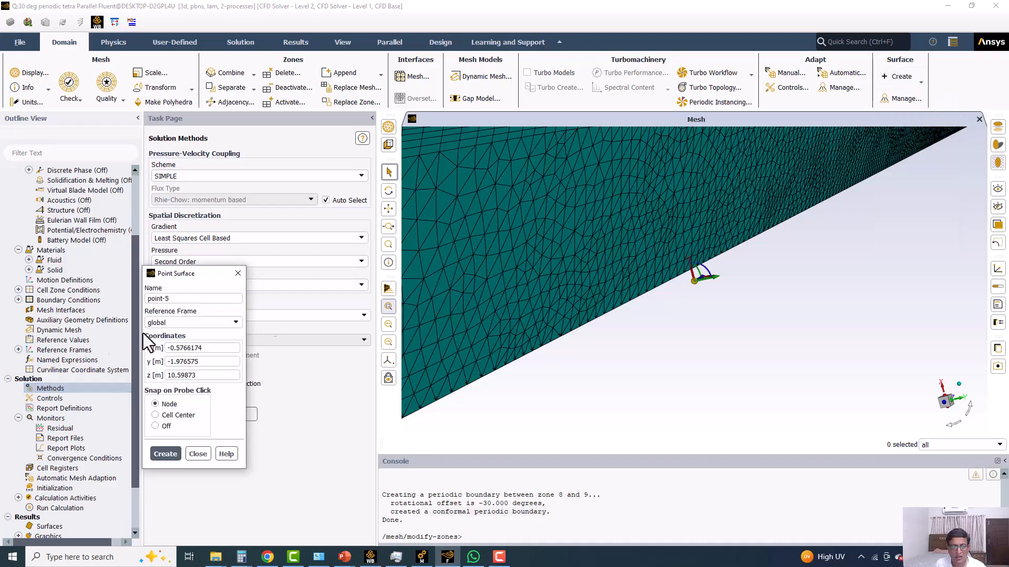
pyautogui.moveTo(219, 352); pyautogui.dragTo(122, 347)
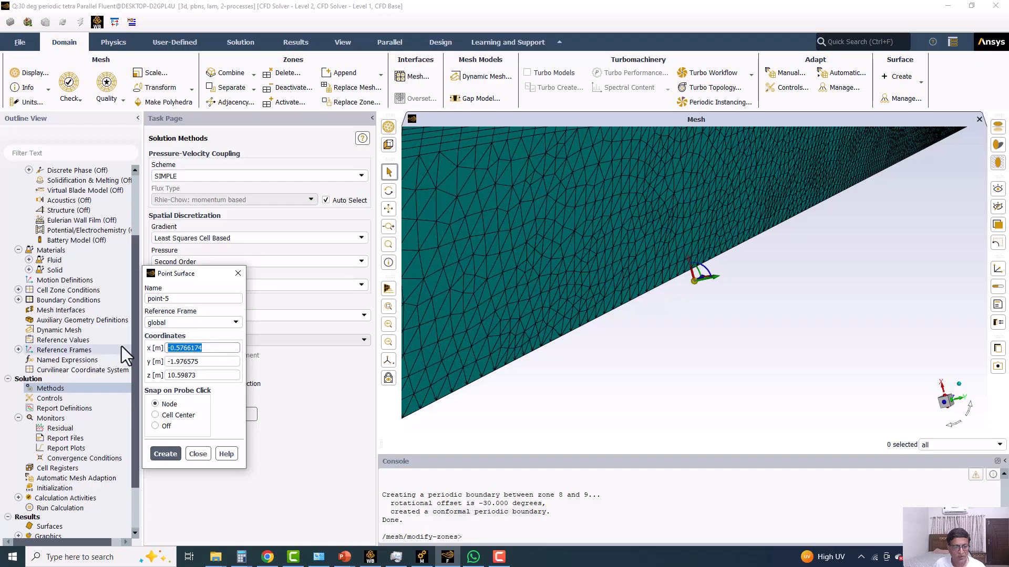
pyautogui.write('0')
pyautogui.moveTo(231, 359); pyautogui.dragTo(124, 359)
pyautogui.moveTo(199, 362); pyautogui.dragTo(131, 363)
pyautogui.write('0')
pyautogui.moveTo(225, 377); pyautogui.dragTo(51, 376)
pyautogui.write('35')
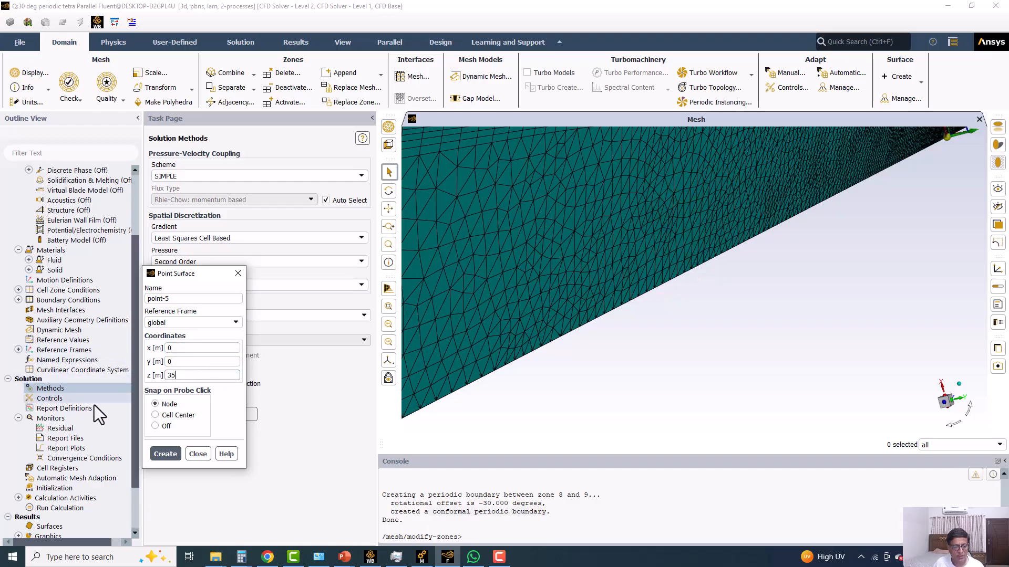
pyautogui.click(155, 426)
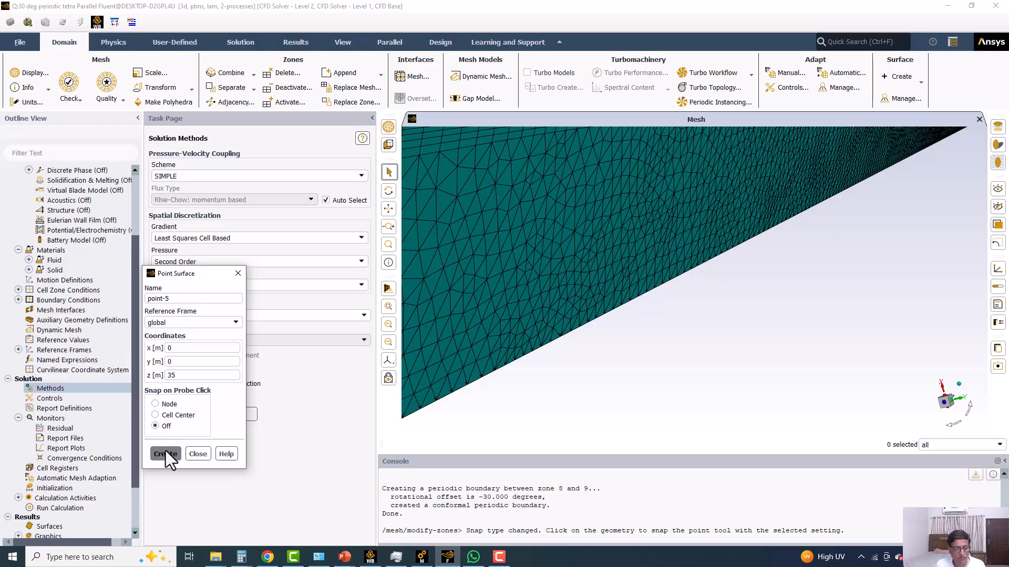
pyautogui.click(205, 454)
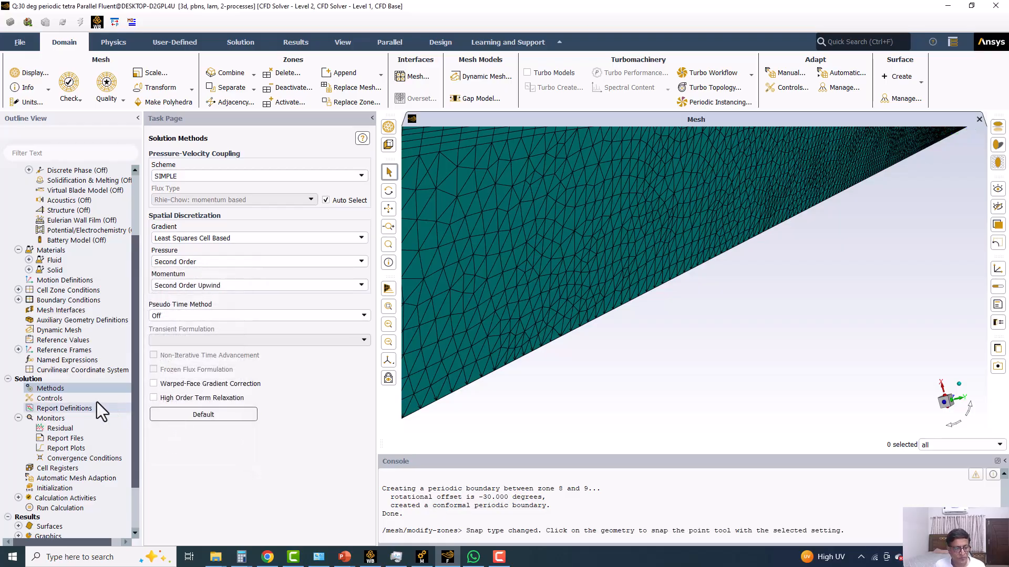
# Start a vertex-average surface report of velocity magnitude on the new point surface.
pyautogui.rightClick(63, 412)
pyautogui.moveTo(121, 480)
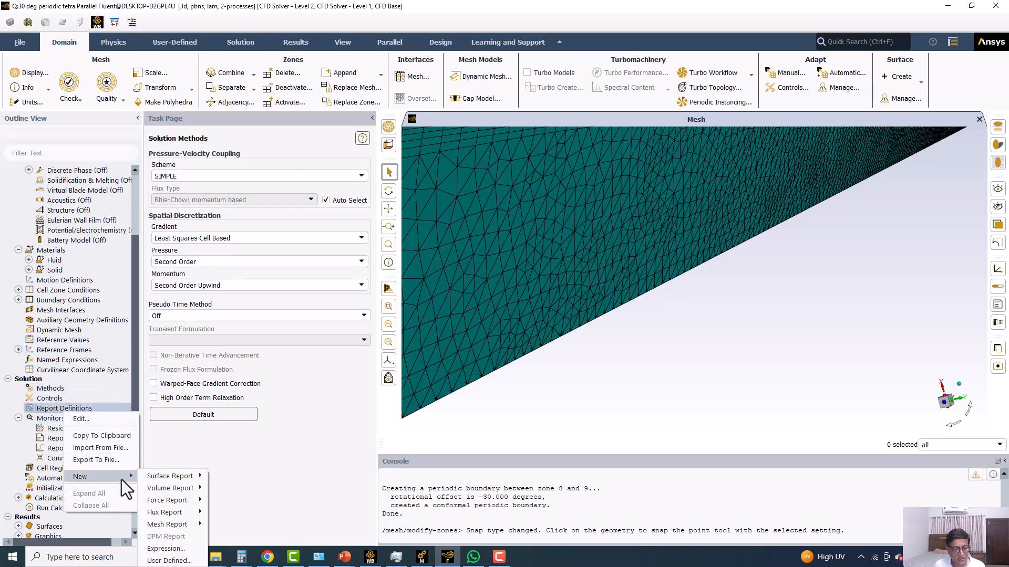
pyautogui.moveTo(181, 477)
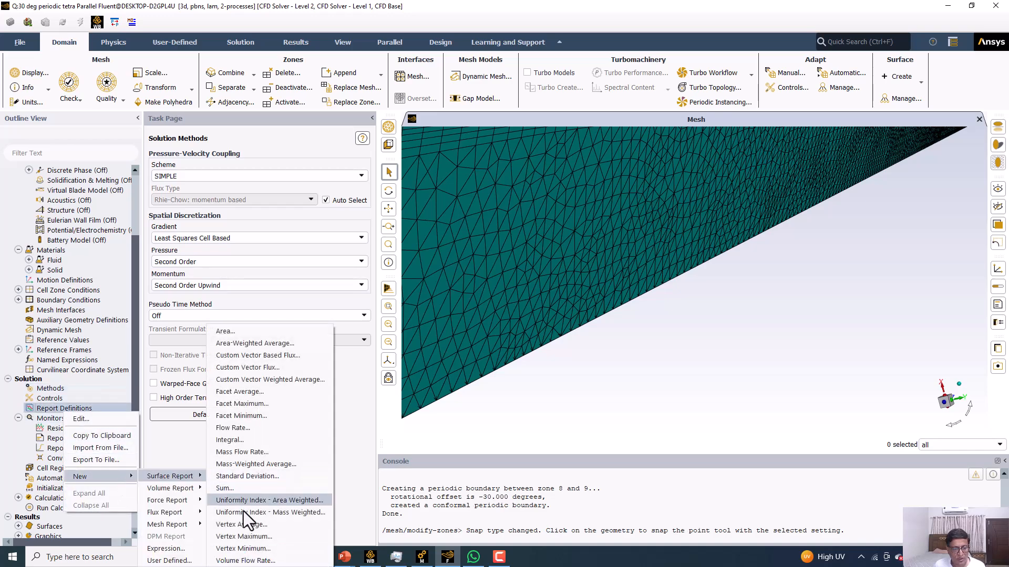
pyautogui.click(247, 528)
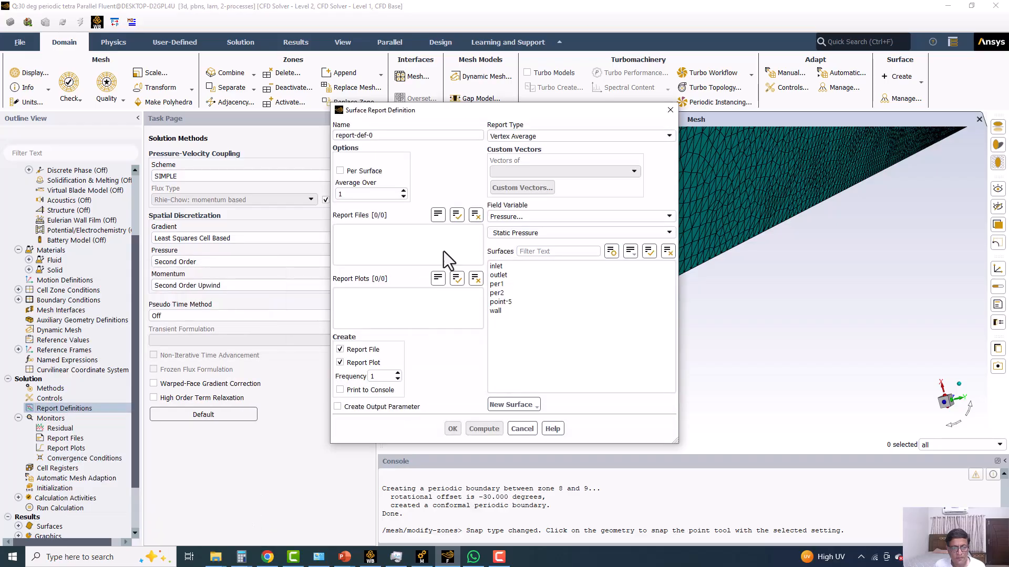
pyautogui.click(528, 220)
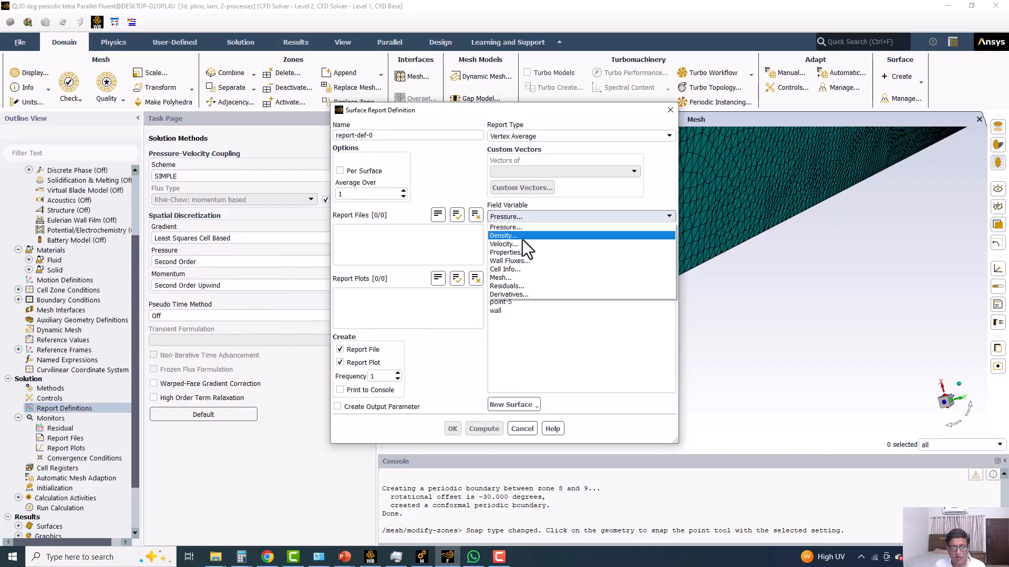
pyautogui.click(520, 242)
pyautogui.click(502, 301)
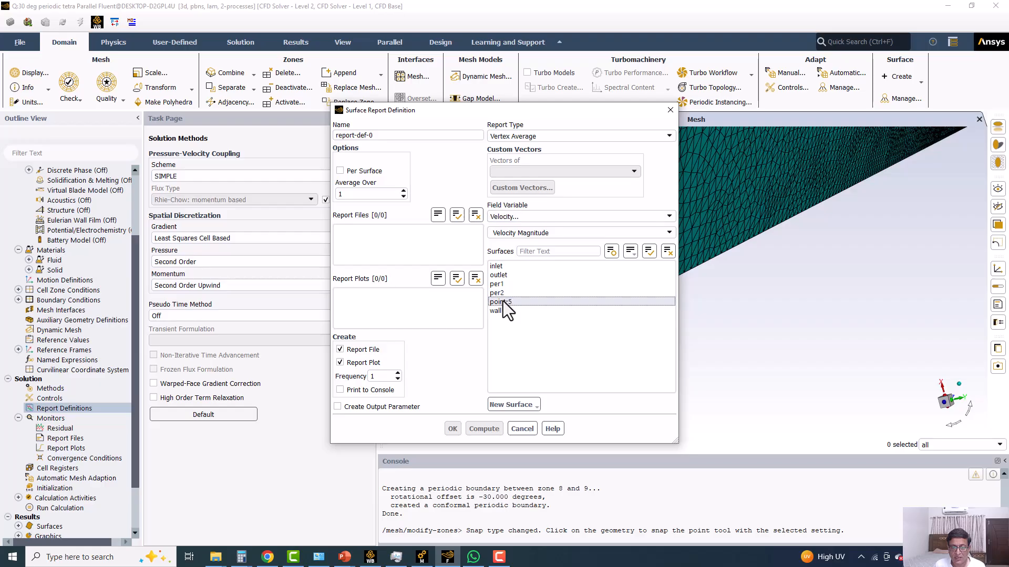
# Name the surface report velocity-monitor-point-35m-z, enable printing to the console, and create it.
pyautogui.moveTo(377, 135); pyautogui.dragTo(288, 129)
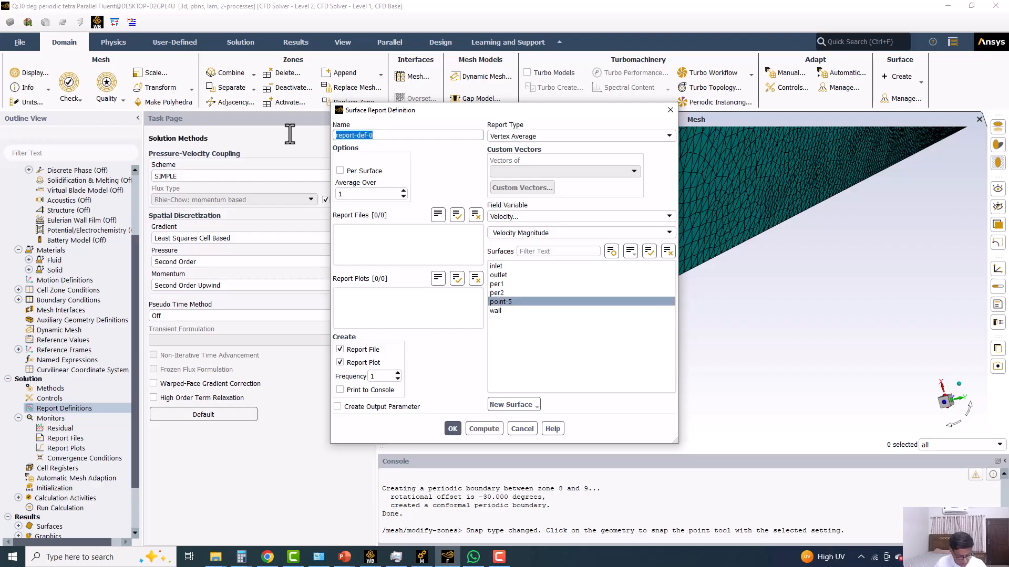
pyautogui.write('velocity-monitor-poin')
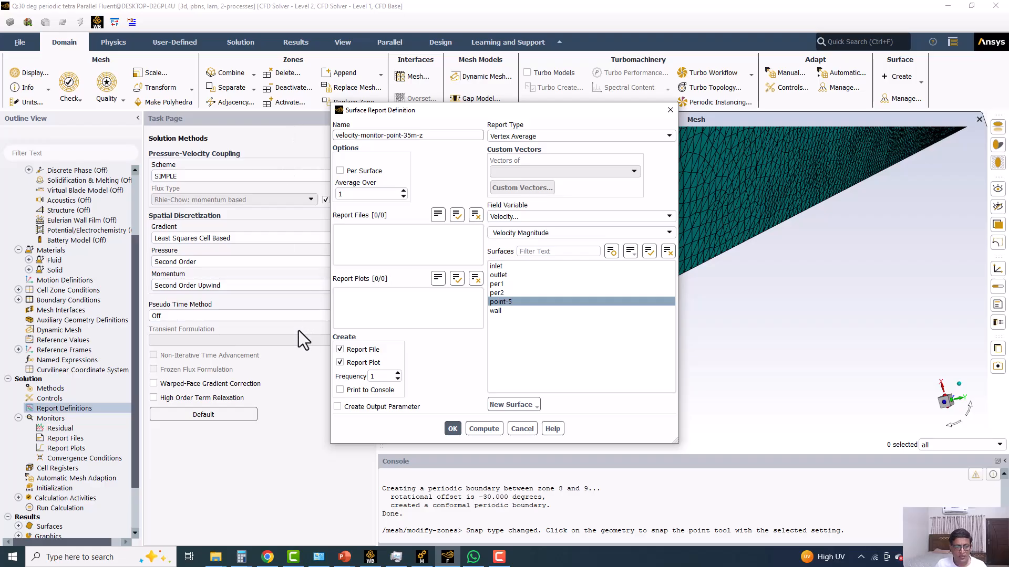
pyautogui.click(355, 390)
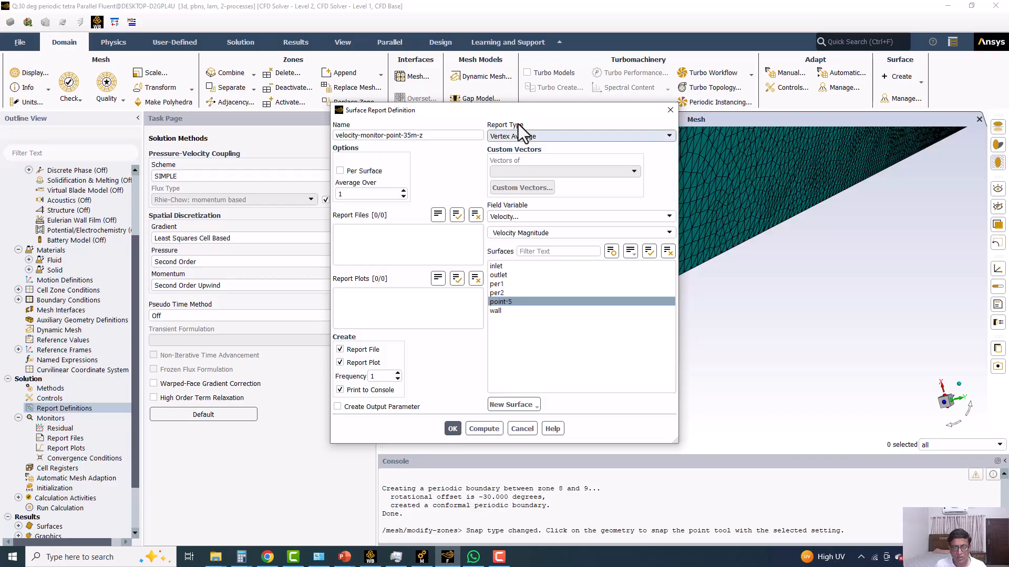
pyautogui.click(453, 428)
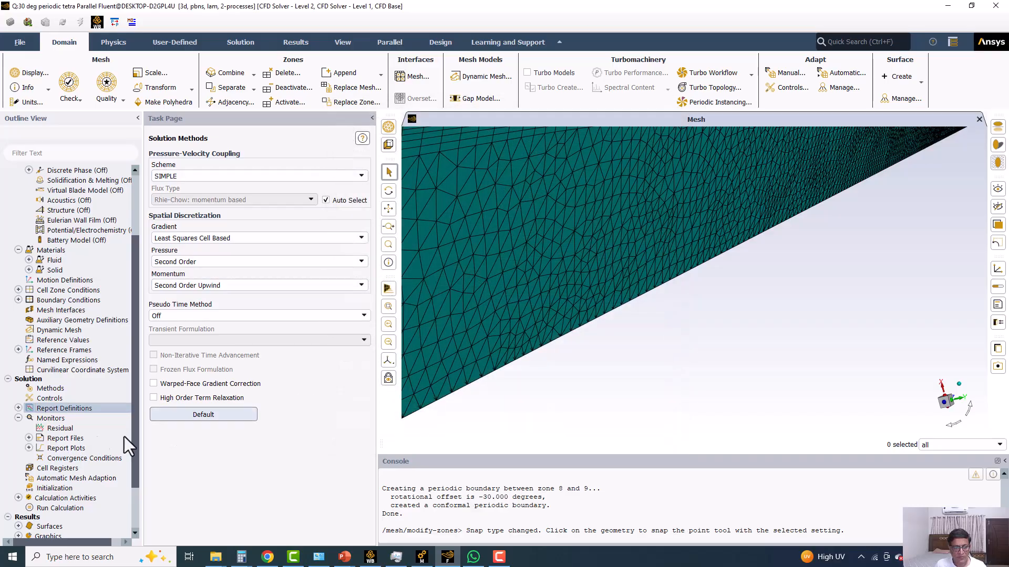
# Show the advanced residual monitor options and set the convergence criterion to none.
pyautogui.doubleClick(59, 430)
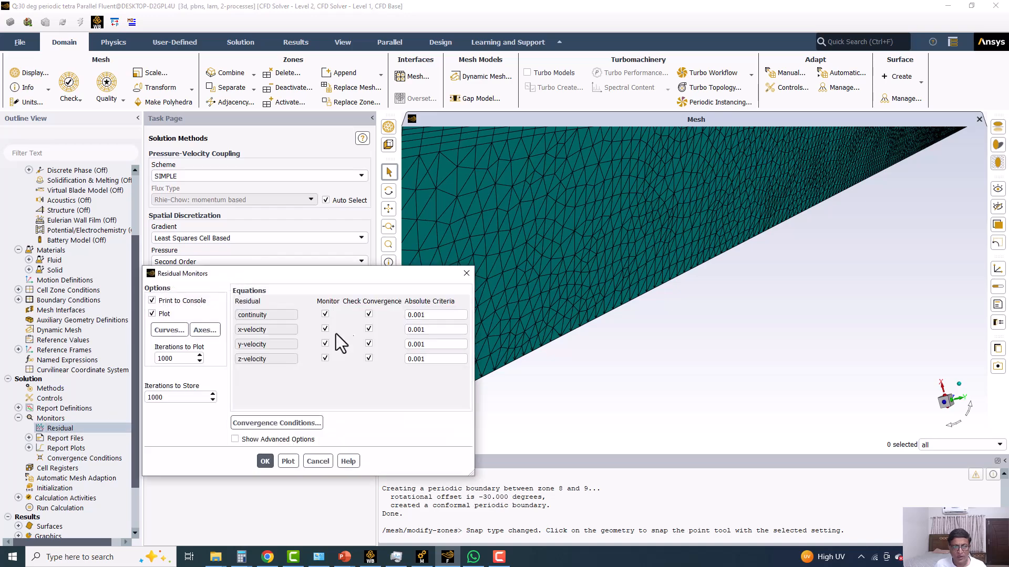
pyautogui.click(252, 439)
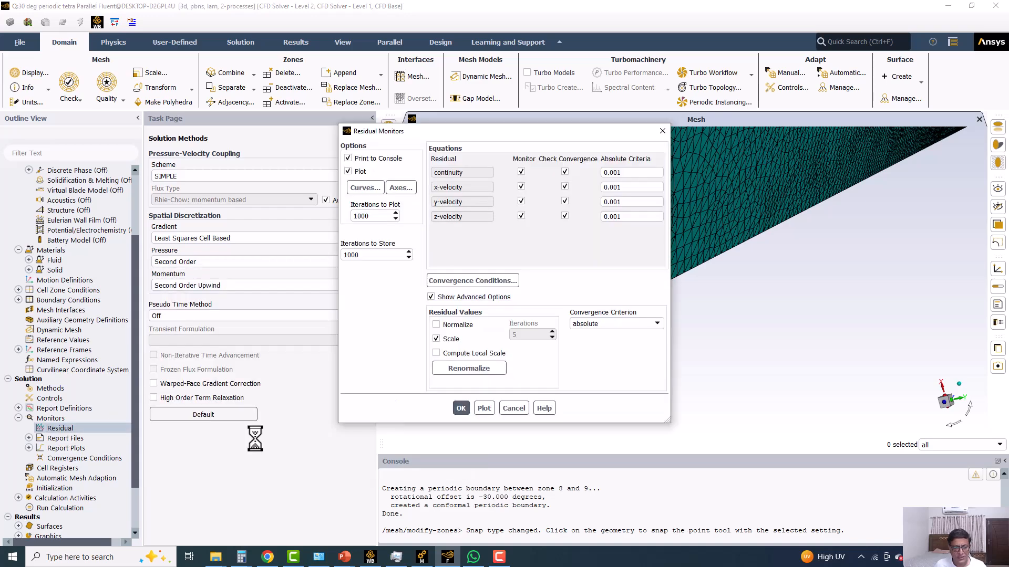
pyautogui.click(608, 324)
pyautogui.click(603, 343)
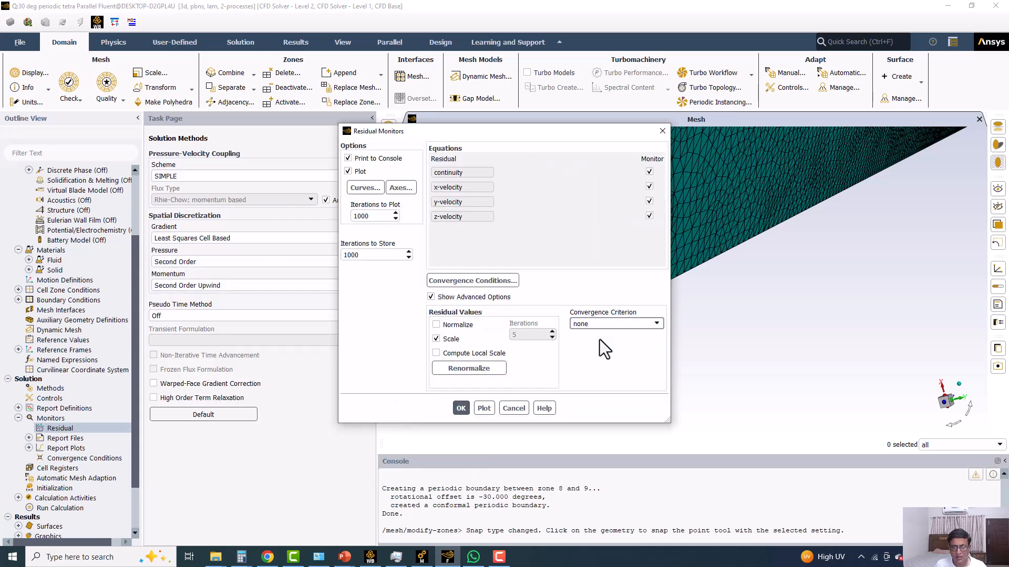
pyautogui.click(467, 409)
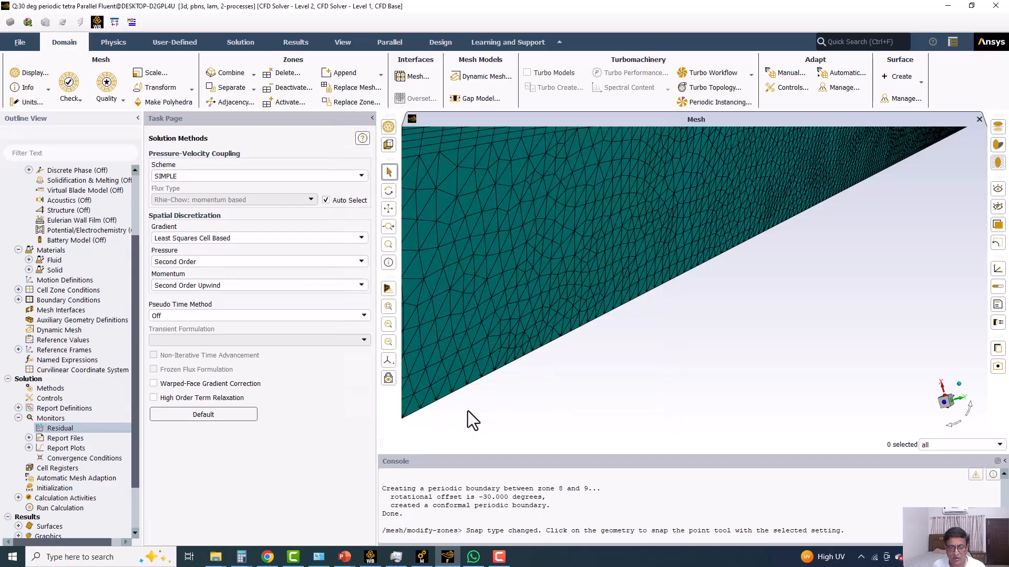
# Initialize the solution with hybrid initialization and run 1000 iterations, using the settings and mesh changes for the current calculation only.
pyautogui.click(36, 490)
pyautogui.click(226, 198)
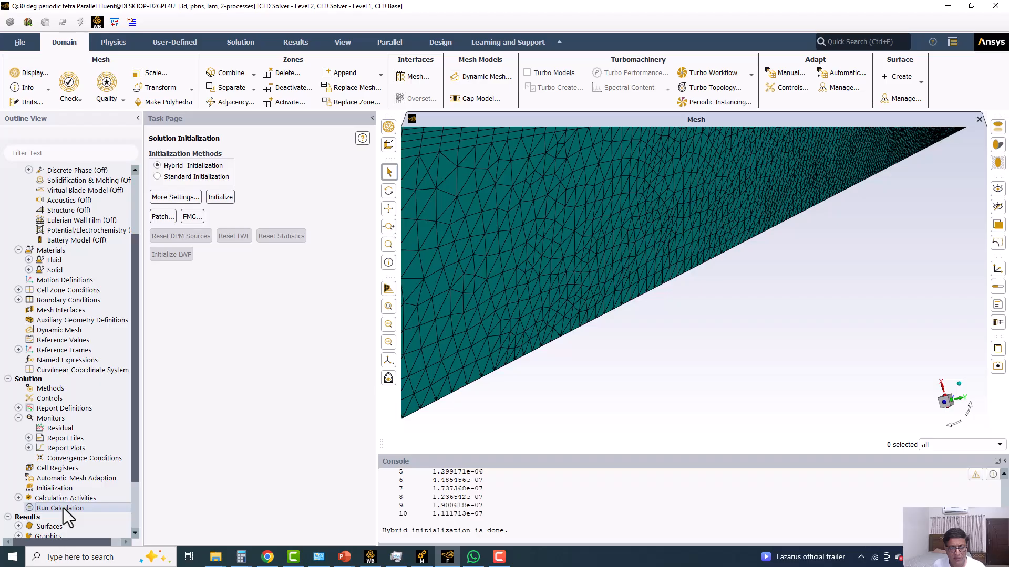
pyautogui.click(63, 510)
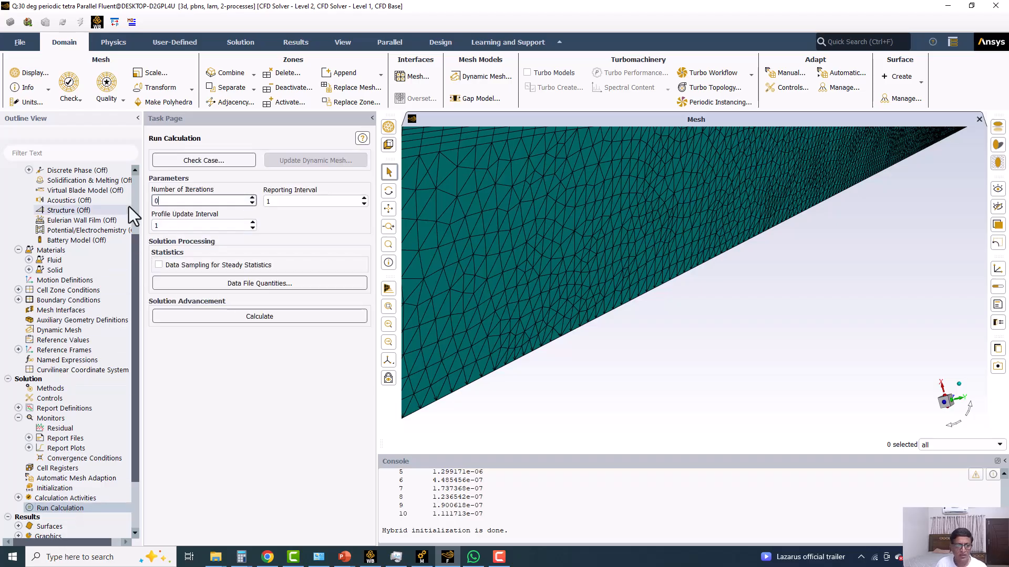
pyautogui.write('000')
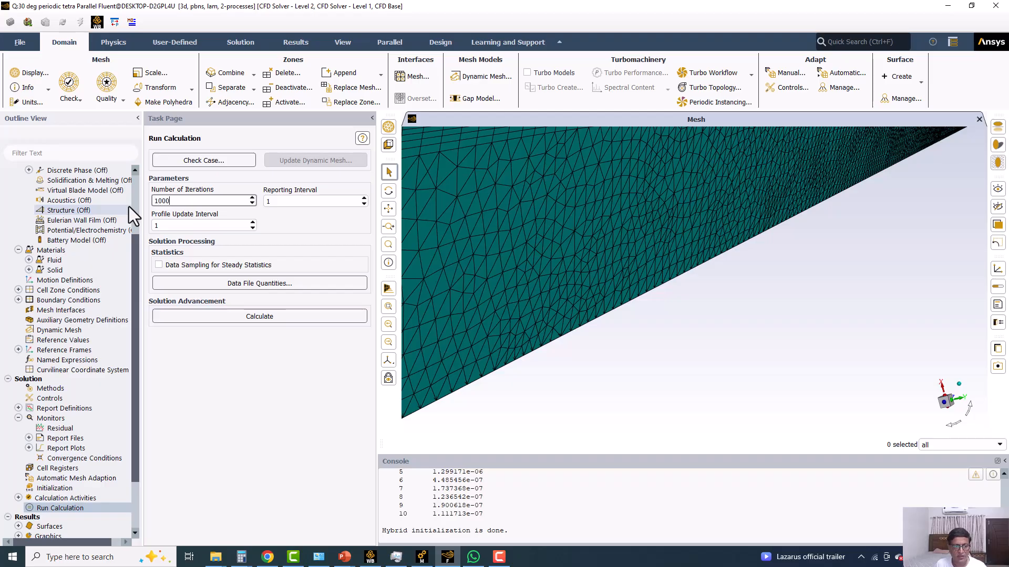
pyautogui.click(187, 317)
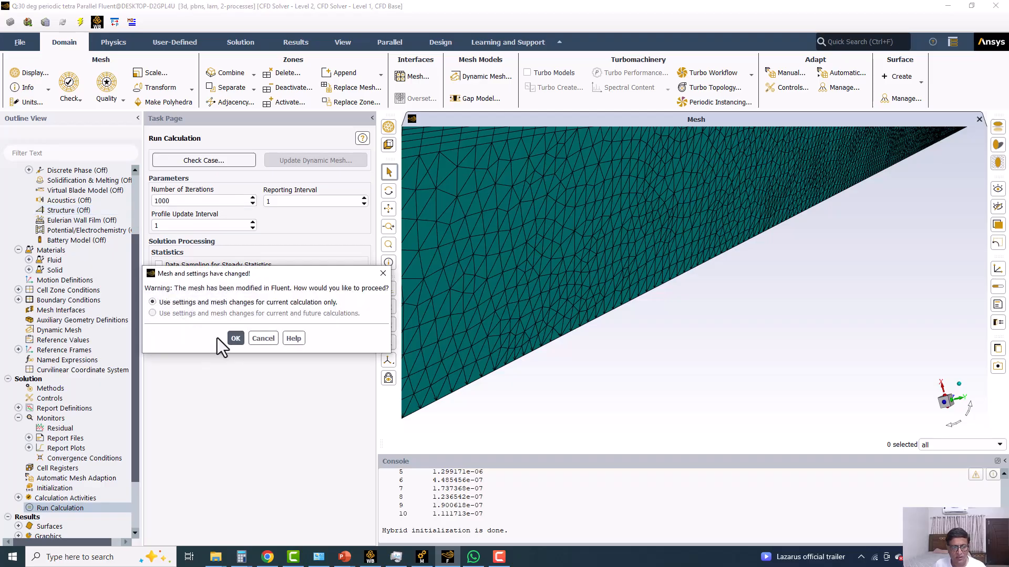
pyautogui.click(234, 339)
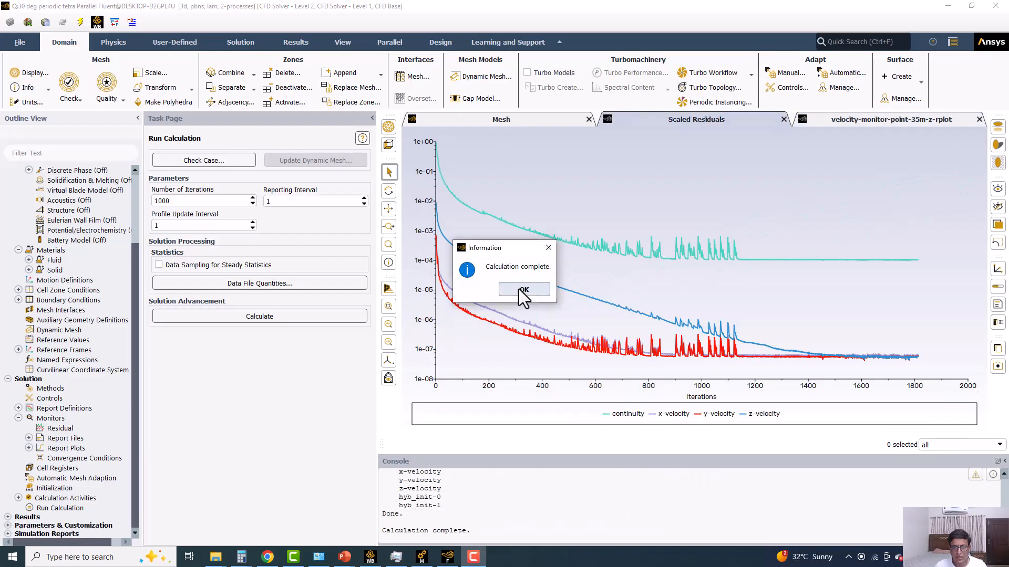
pyautogui.click(523, 290)
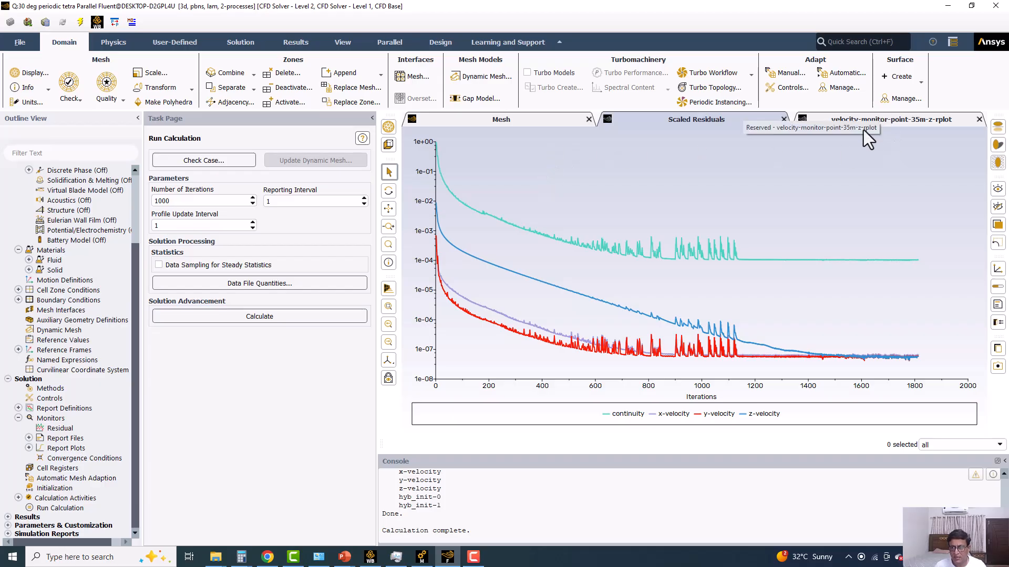
# Display filled static pressure contours on the wall surface with the global range turned off.
pyautogui.click(297, 43)
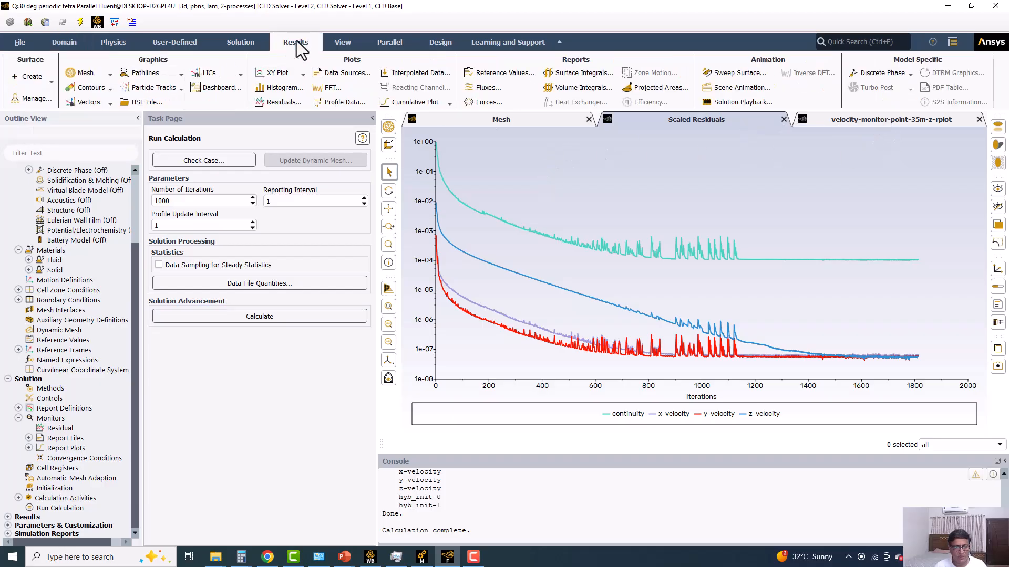
pyautogui.click(89, 88)
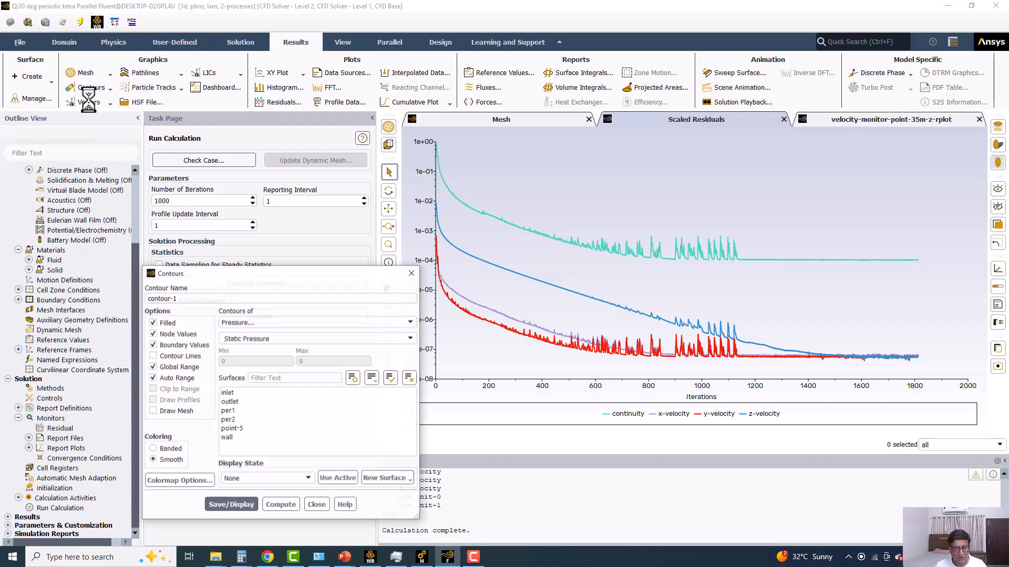
pyautogui.click(230, 436)
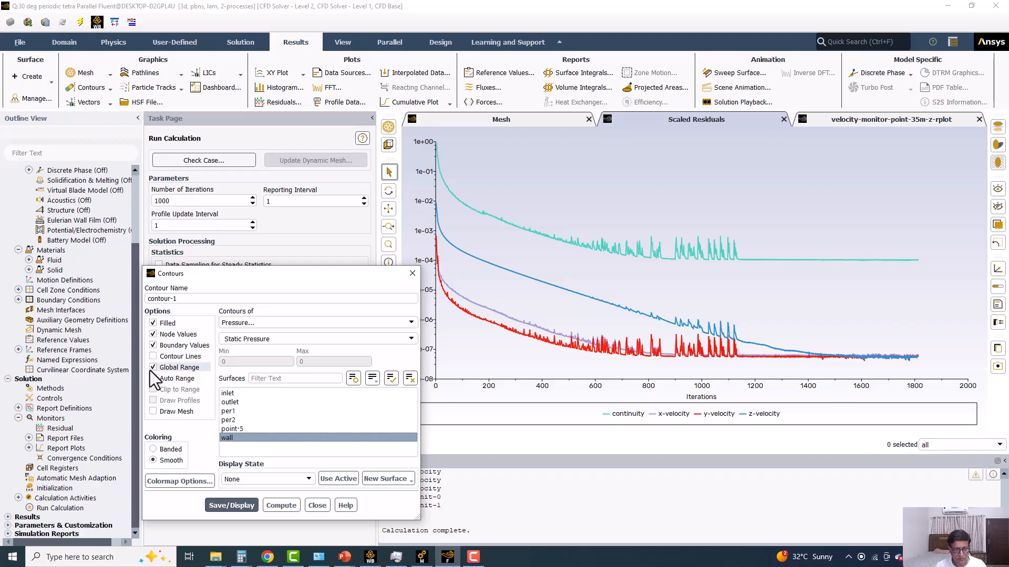
pyautogui.click(168, 368)
pyautogui.click(226, 506)
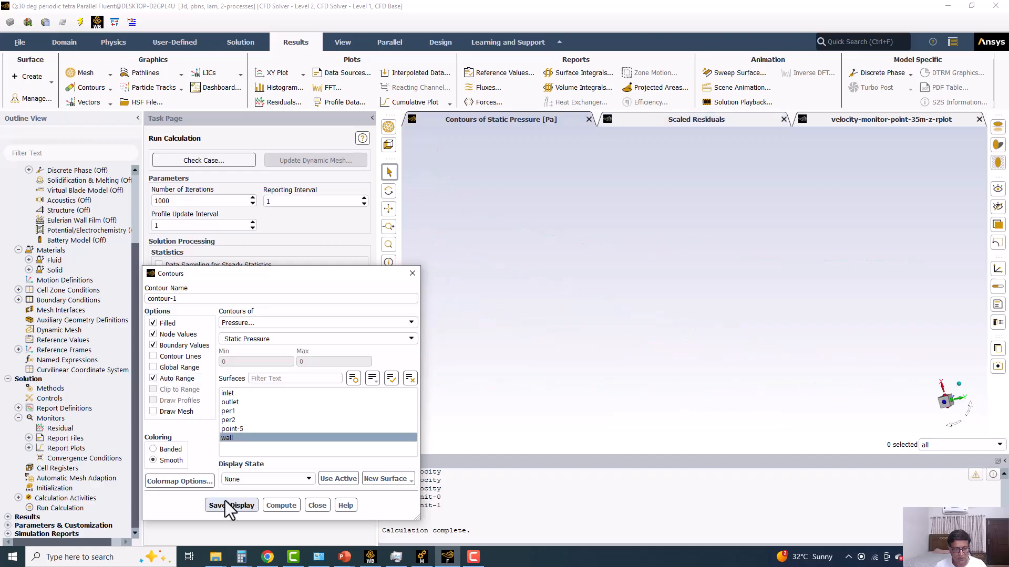
pyautogui.moveTo(378, 274); pyautogui.dragTo(274, 178)
pyautogui.moveTo(576, 298); pyautogui.dragTo(680, 272, button='middle')
pyautogui.moveTo(680, 271); pyautogui.dragTo(659, 282)
pyautogui.click(342, 42)
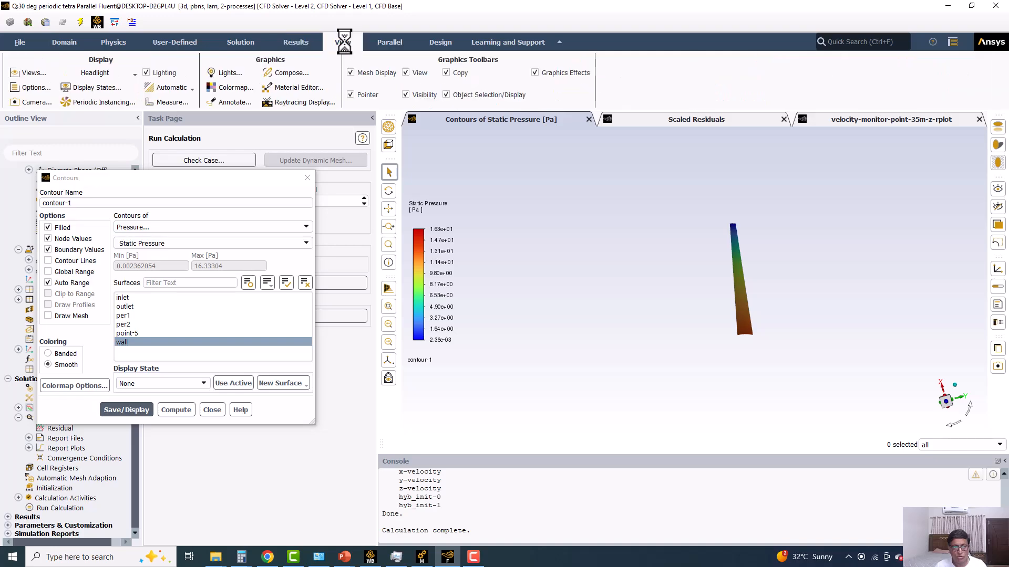
pyautogui.click(294, 73)
pyautogui.click(32, 72)
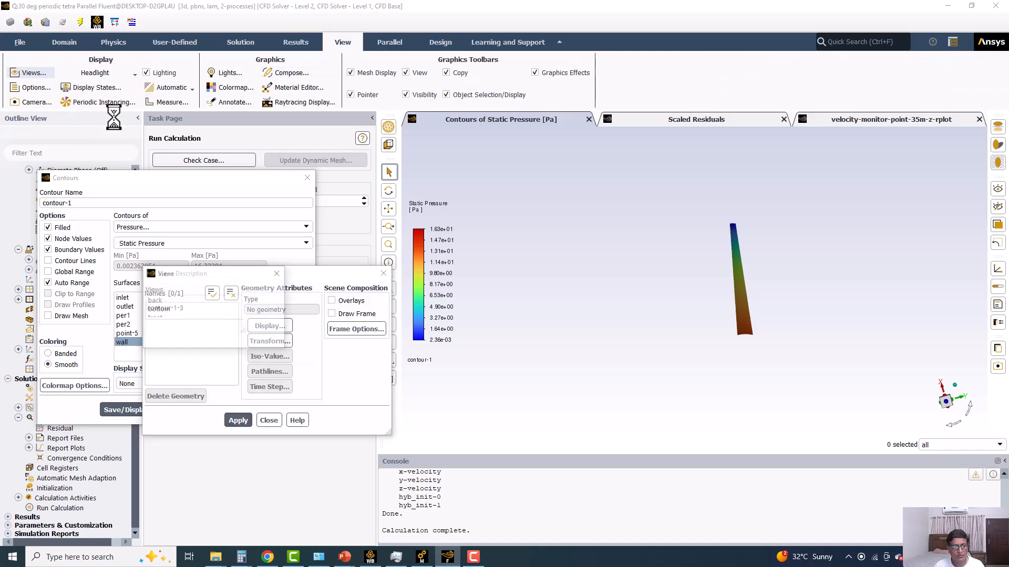
pyautogui.click(405, 413)
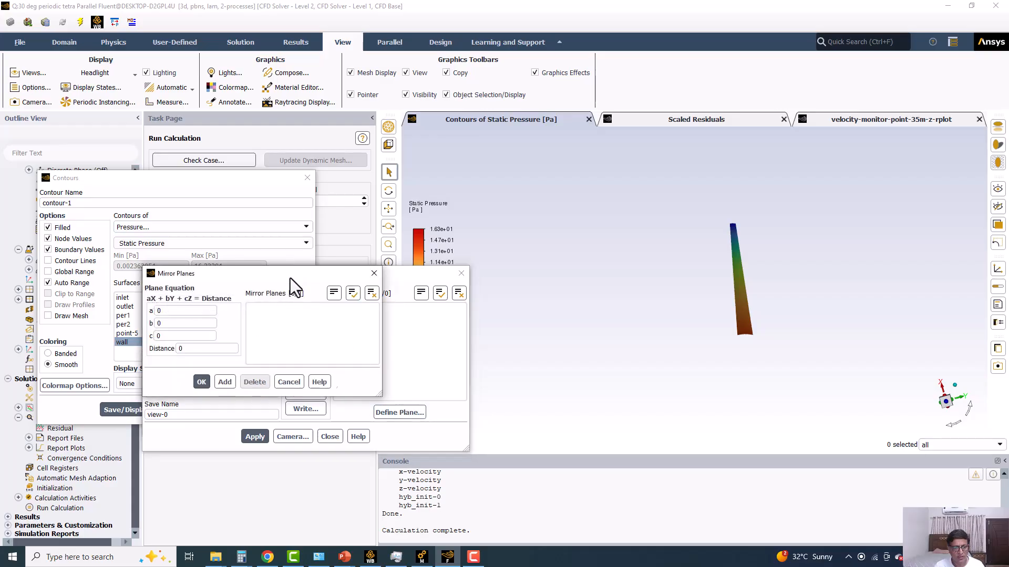
pyautogui.moveTo(288, 278); pyautogui.dragTo(575, 210)
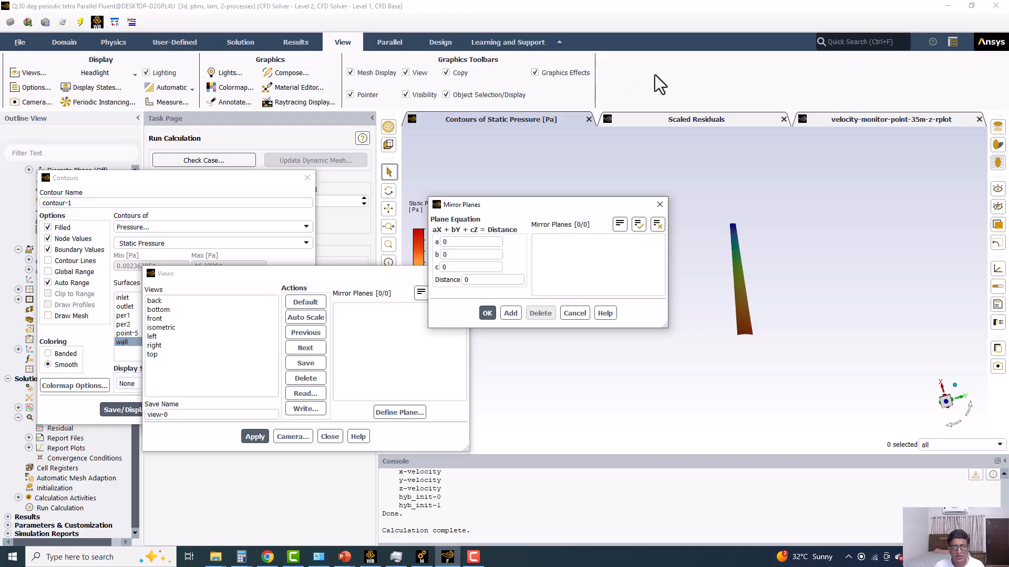
# Display the wall pressure contour as a full pipe using rotational periodic instancing about the Z axis with surfaces per1 and per2.
pyautogui.click(90, 103)
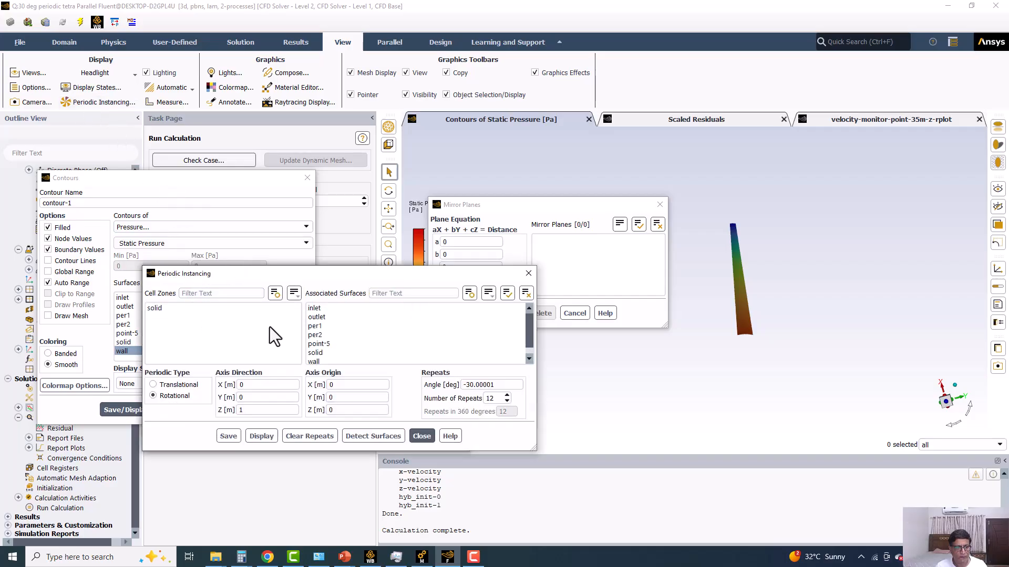
pyautogui.click(324, 334)
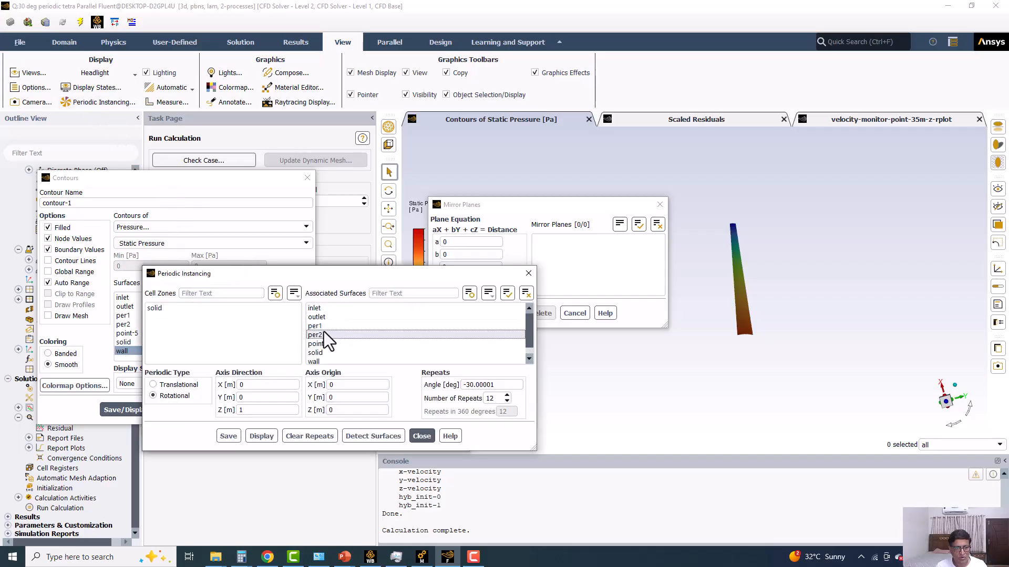
pyautogui.click(320, 326)
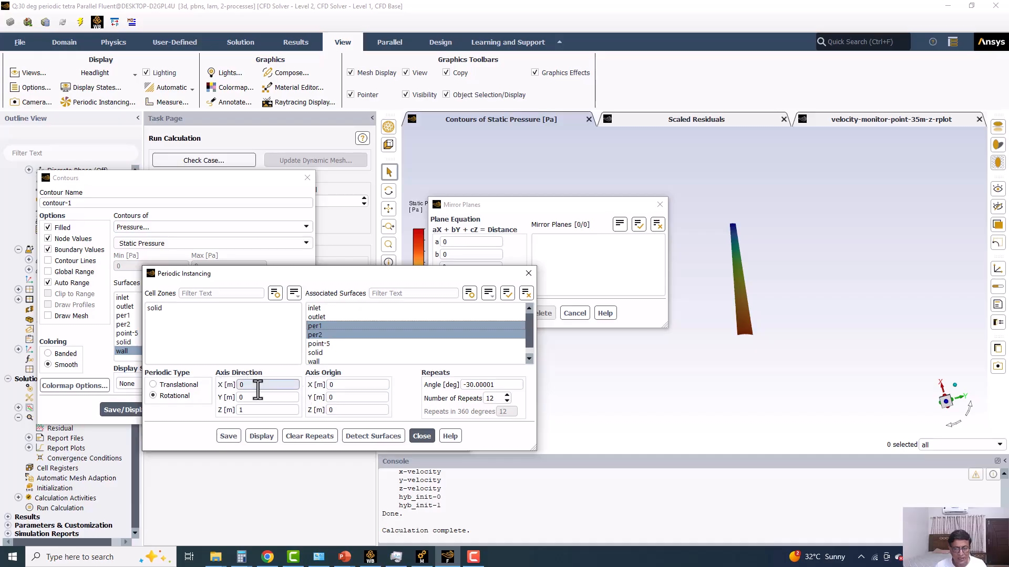
pyautogui.doubleClick(242, 410)
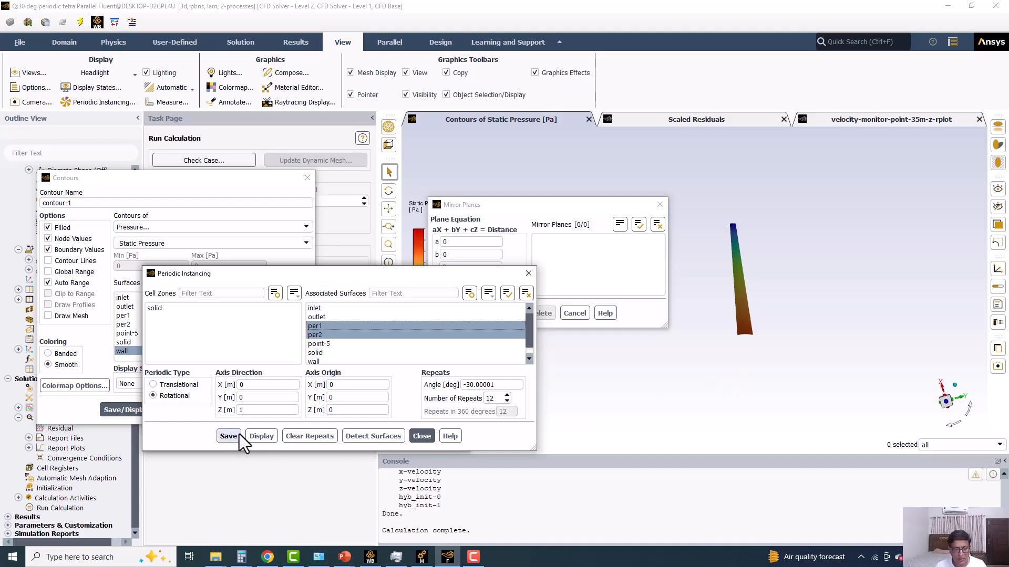
pyautogui.click(255, 437)
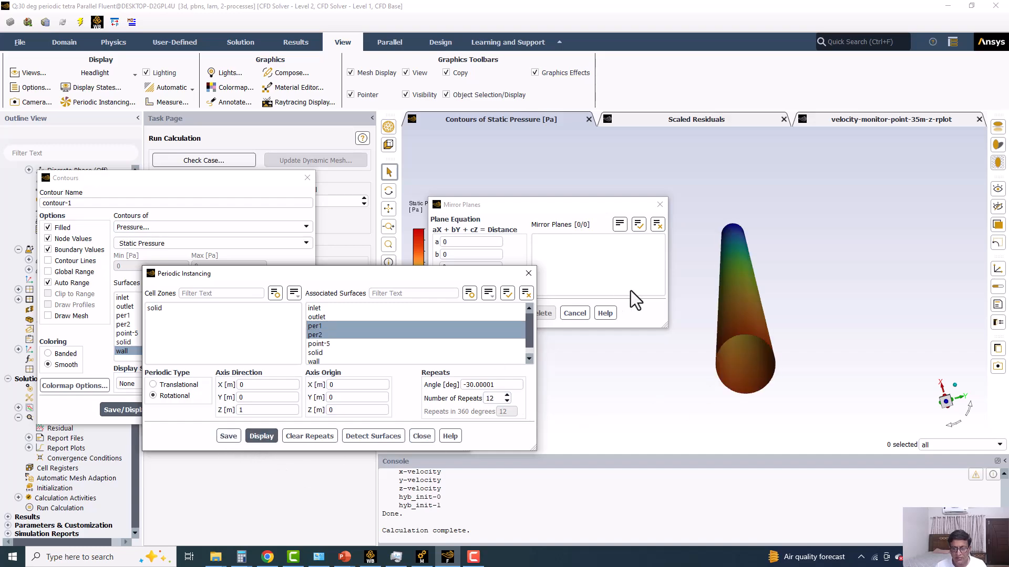
pyautogui.click(666, 280)
pyautogui.click(660, 205)
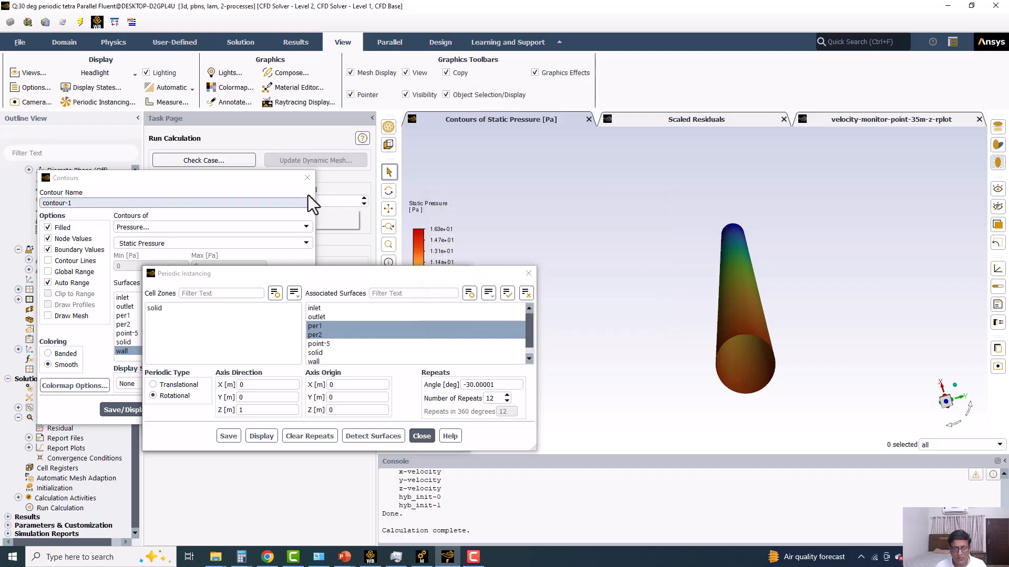
pyautogui.click(307, 178)
pyautogui.moveTo(434, 274); pyautogui.dragTo(332, 212)
pyautogui.moveTo(847, 292); pyautogui.dragTo(805, 276)
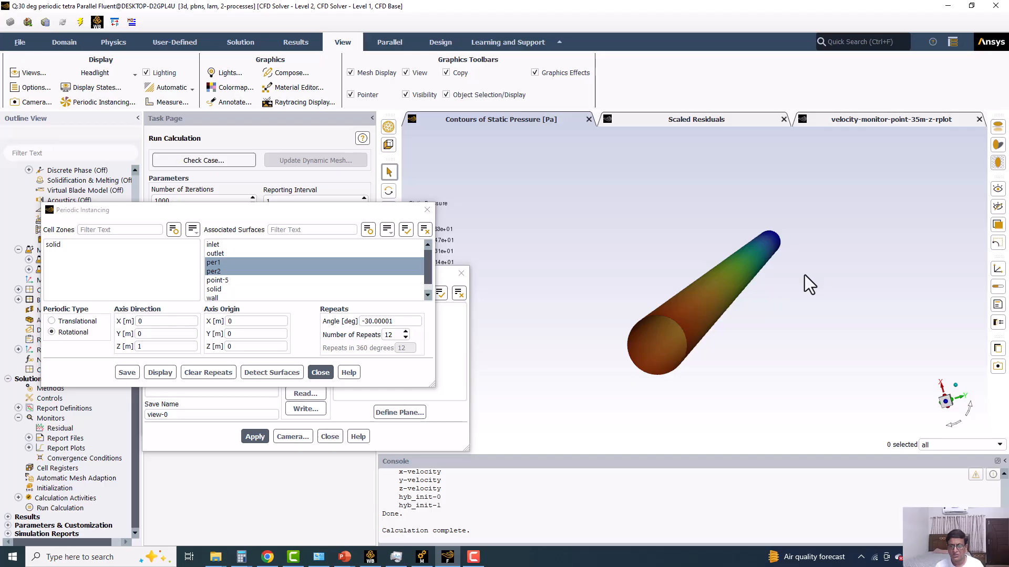
pyautogui.click(427, 211)
pyautogui.click(461, 273)
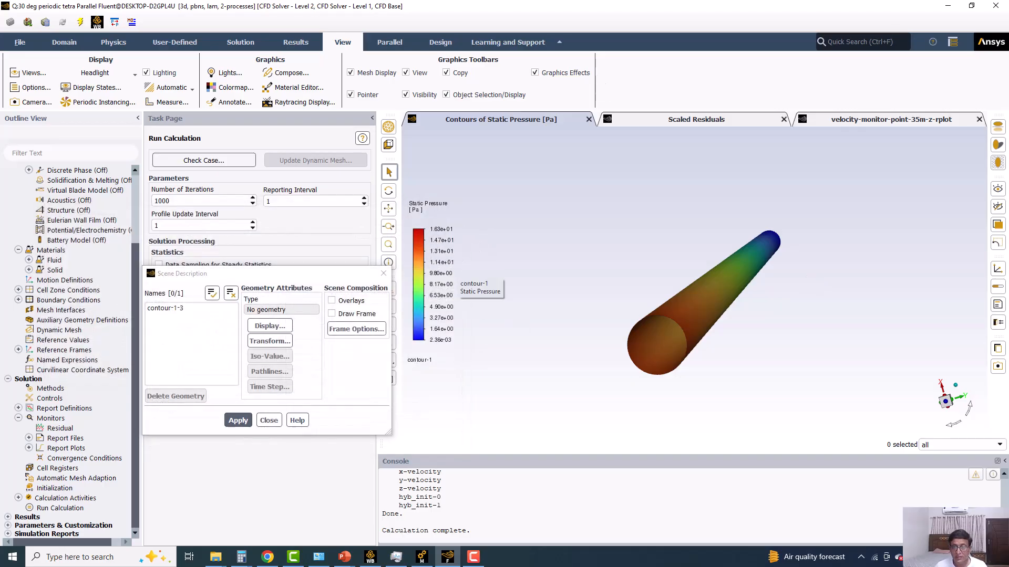
# Exit the Fluent session, using the settings changes for the current calculation only, and return to the Workbench project.
pyautogui.click(996, 6)
pyautogui.click(504, 290)
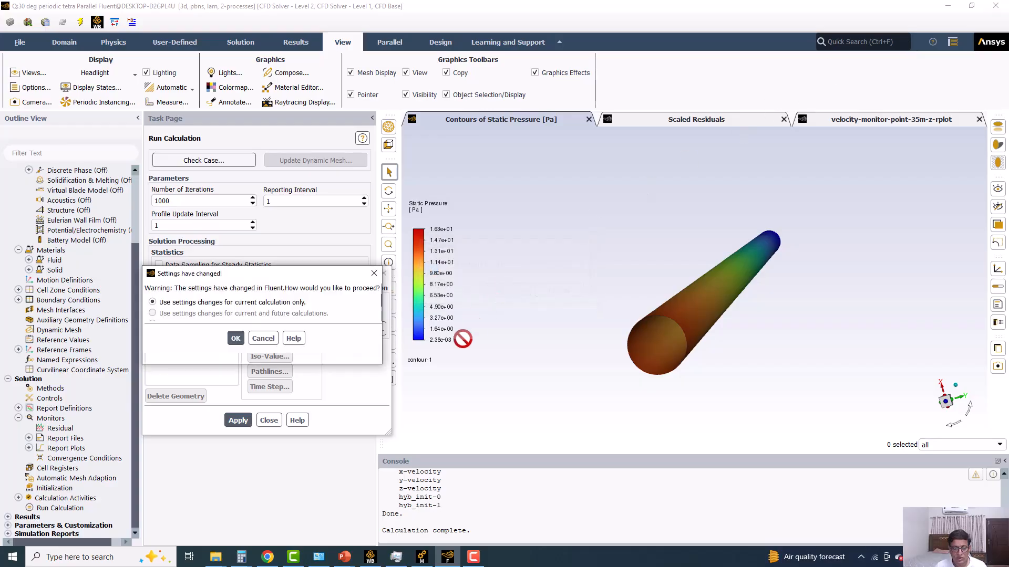
pyautogui.click(230, 350)
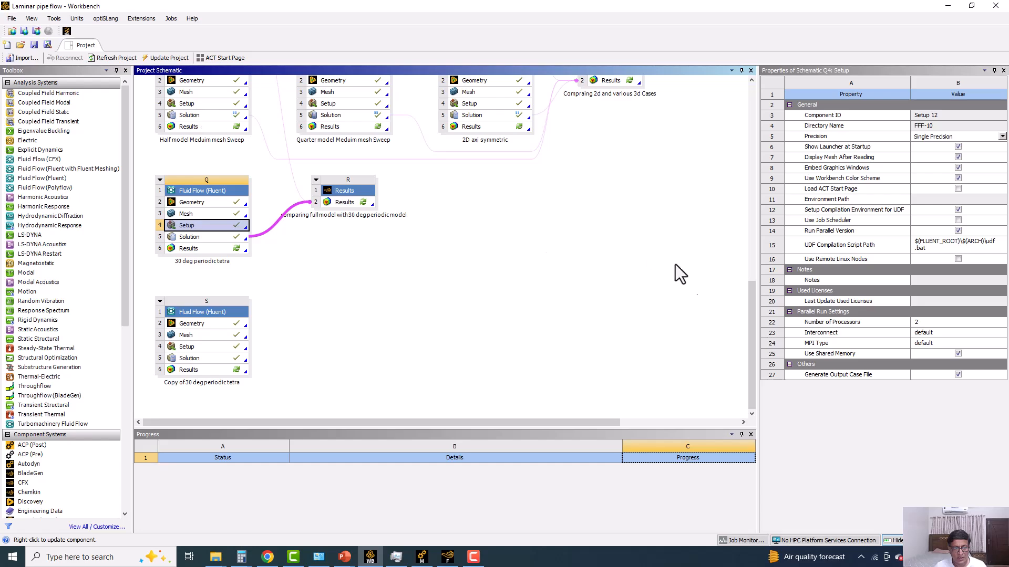
# Rename the copied Fluid Flow (Fluent) system S to "30 deg periodic hexa".
pyautogui.moveTo(750, 319); pyautogui.dragTo(755, 275)
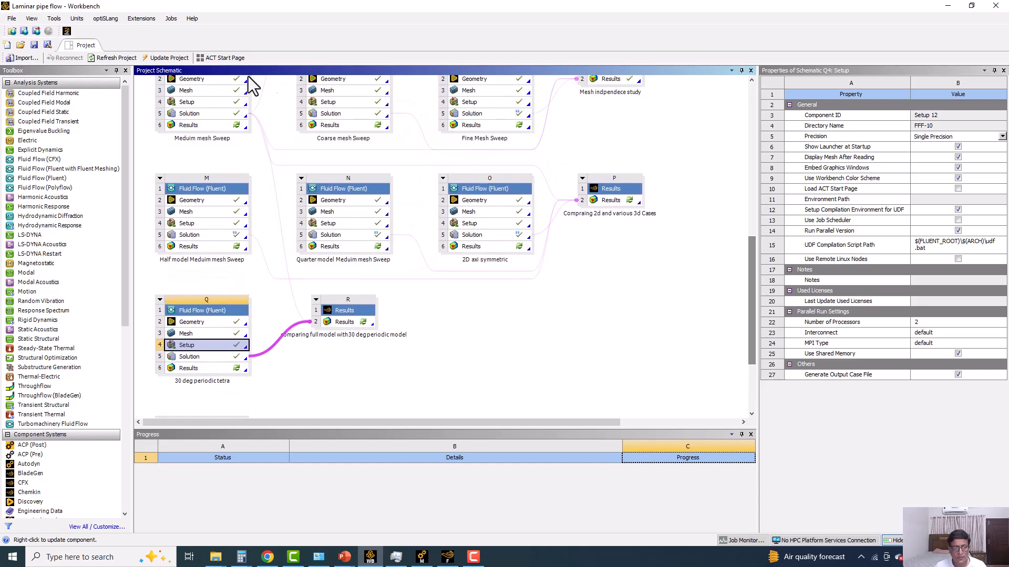
pyautogui.moveTo(750, 262); pyautogui.dragTo(757, 339)
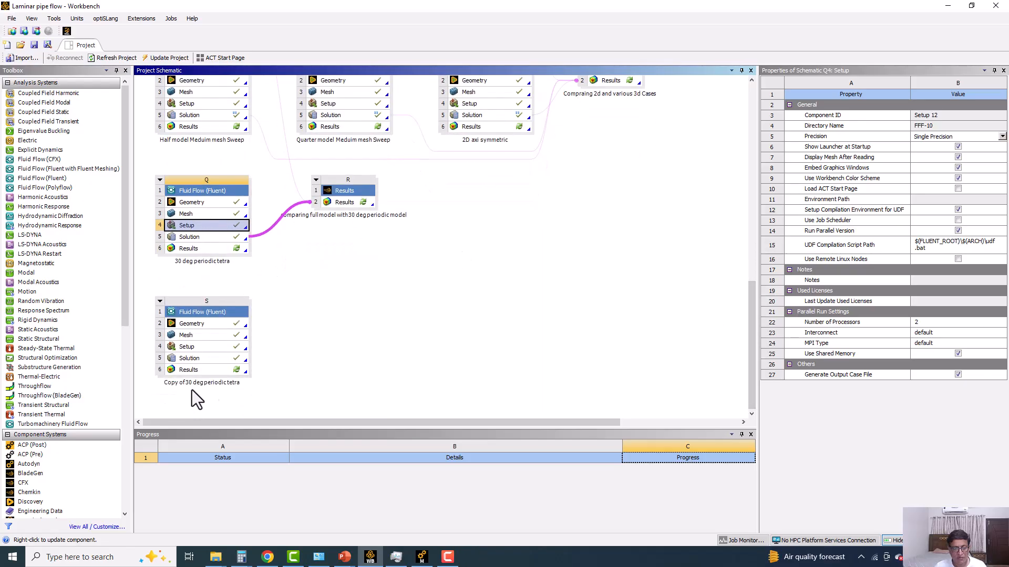
pyautogui.click(215, 310)
pyautogui.rightClick(215, 311)
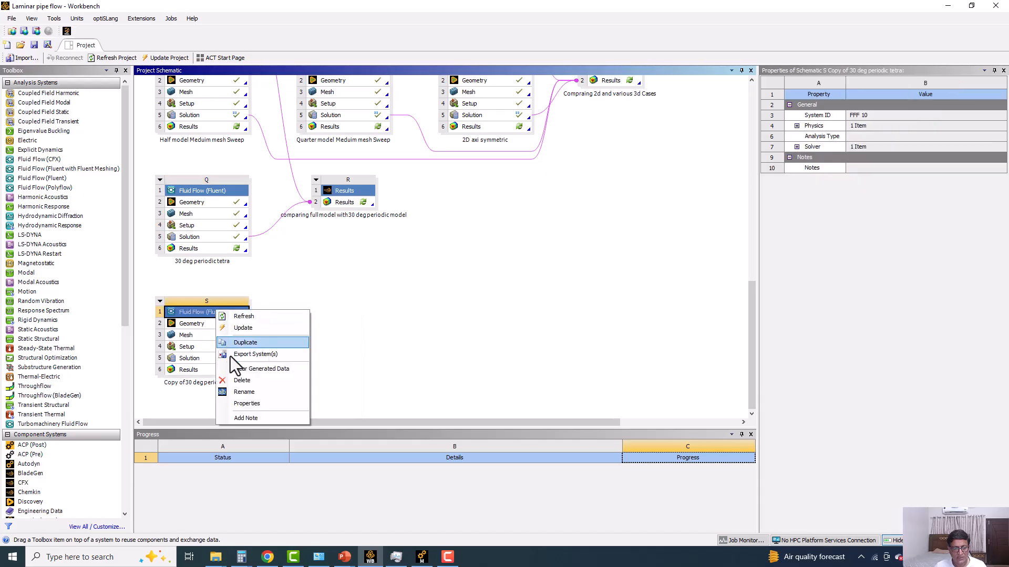
pyautogui.click(238, 392)
pyautogui.click(185, 383)
pyautogui.press('BackSpace')
pyautogui.press('BackSpace')
pyautogui.press('BackSpace')
pyautogui.press('BackSpace')
pyautogui.press('BackSpace')
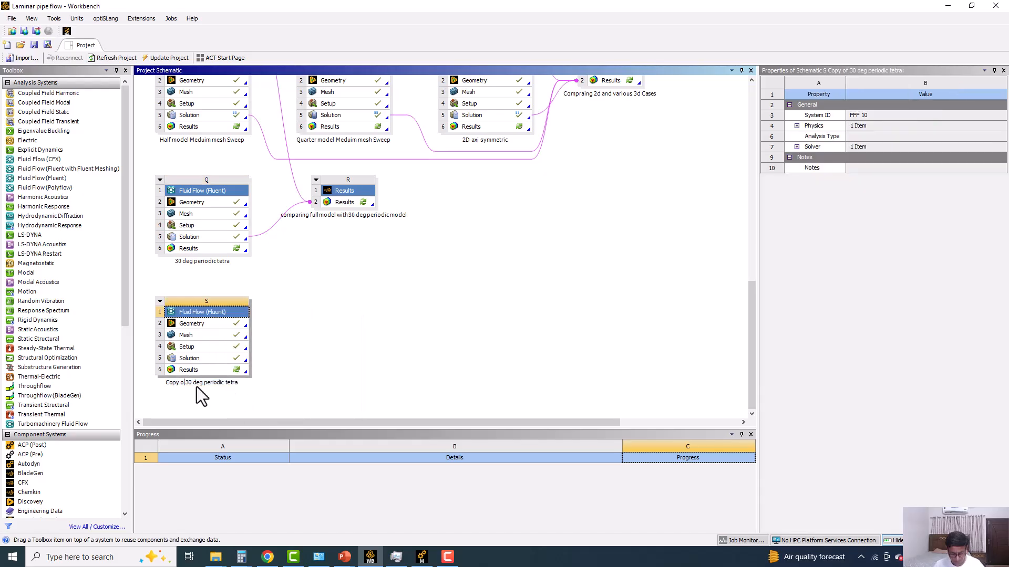
pyautogui.press('Return')
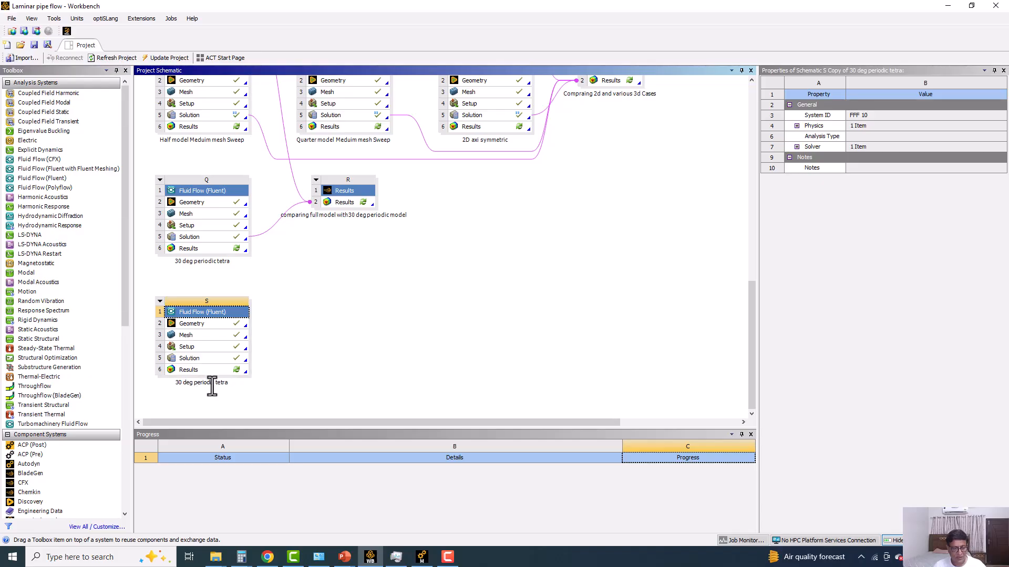
pyautogui.write('5')
pyautogui.write('hexa')
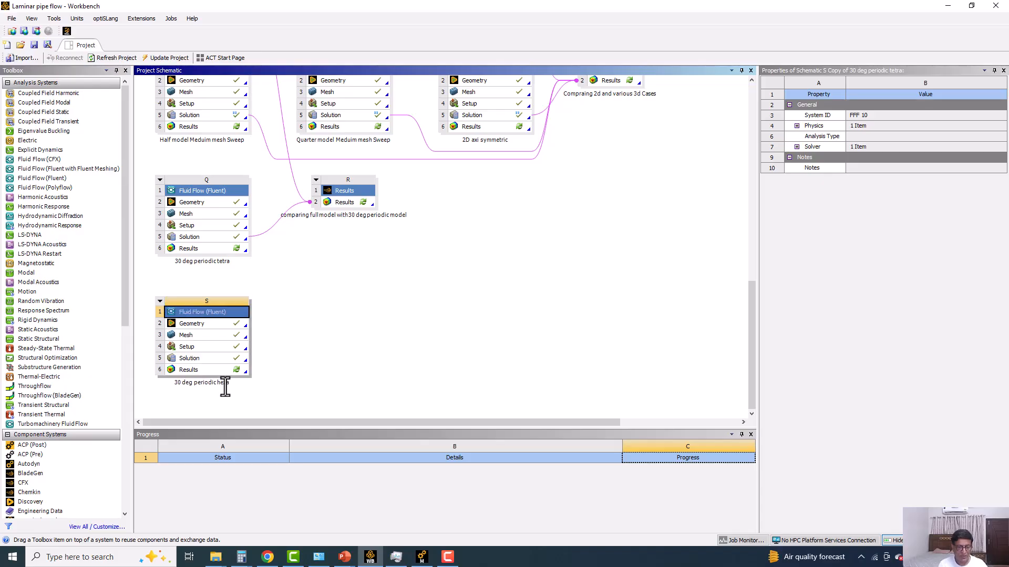
# Open the 30 deg periodic hexa geometry in DesignModeler and review the Rotate1 feature and the available body transformations.
pyautogui.doubleClick(191, 322)
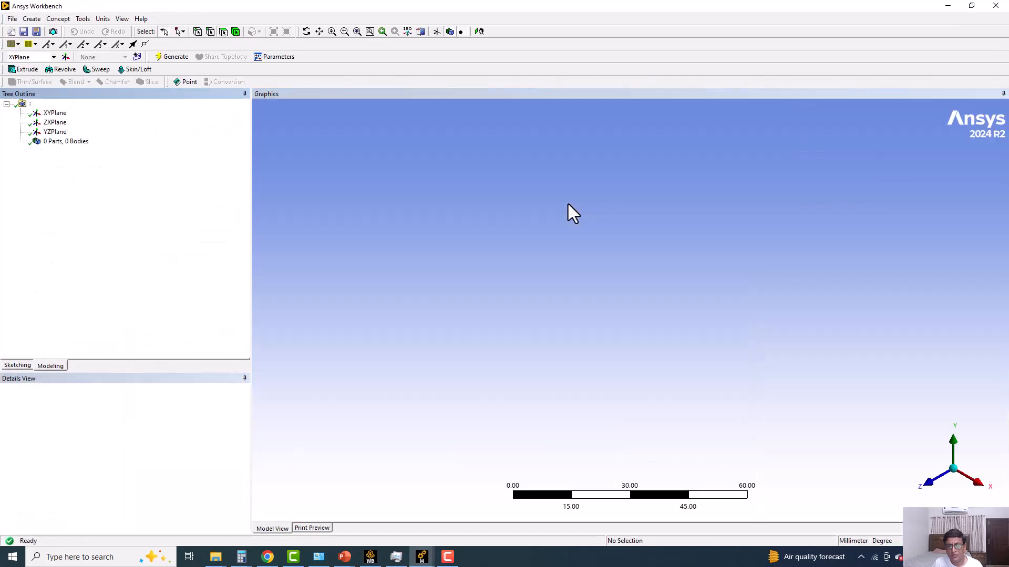
pyautogui.moveTo(418, 284); pyautogui.dragTo(436, 326, button='middle')
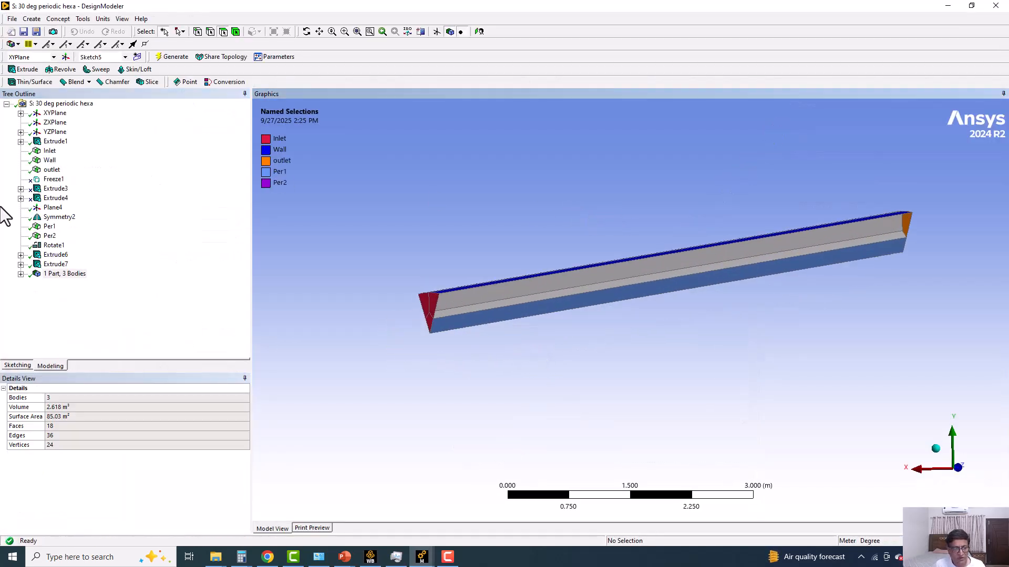
pyautogui.click(54, 245)
pyautogui.scroll(2, 417, 263)
pyautogui.click(32, 19)
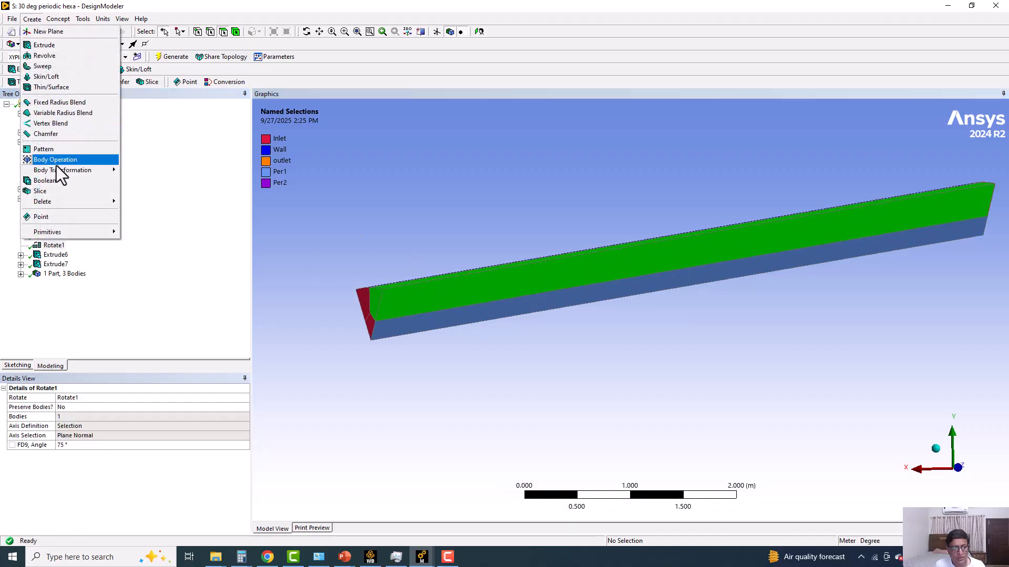
pyautogui.moveTo(67, 170)
pyautogui.moveTo(401, 176); pyautogui.dragTo(410, 175, button='middle')
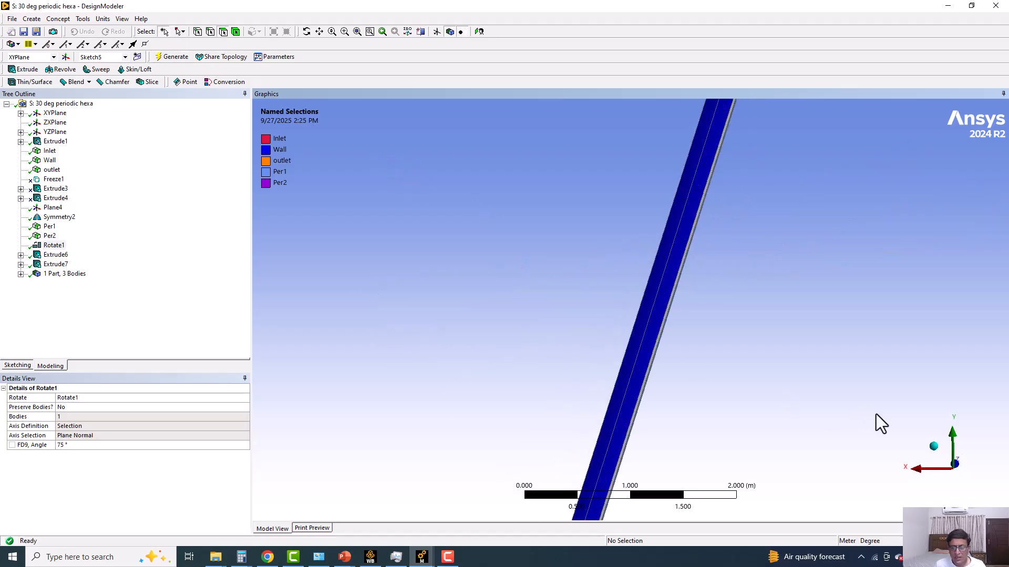
# Examine the rotated pipe sector from its ends along the Z axis and from several angles, checking its orientation and split bodies.
pyautogui.click(954, 465)
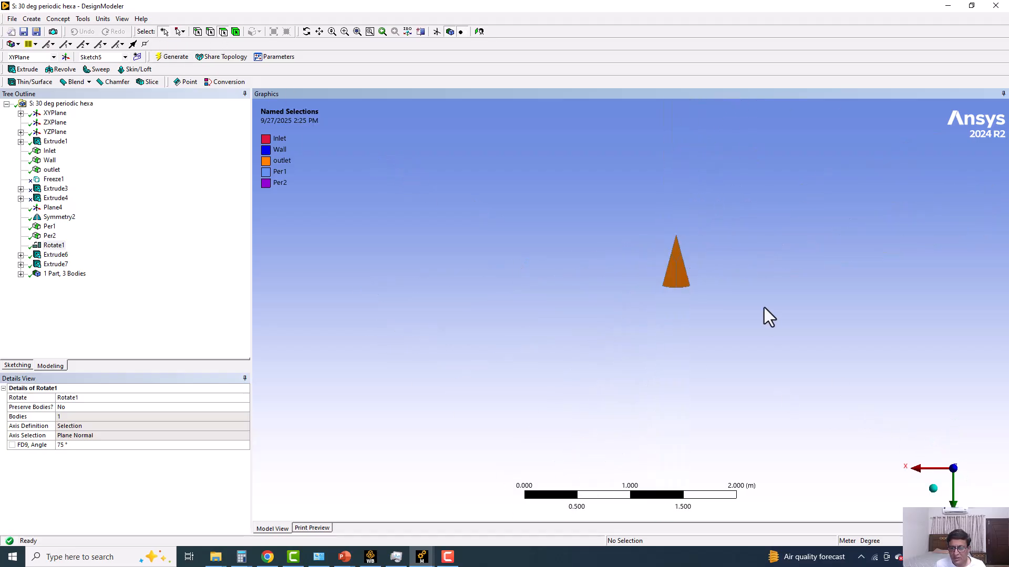
pyautogui.scroll(3, 764, 308)
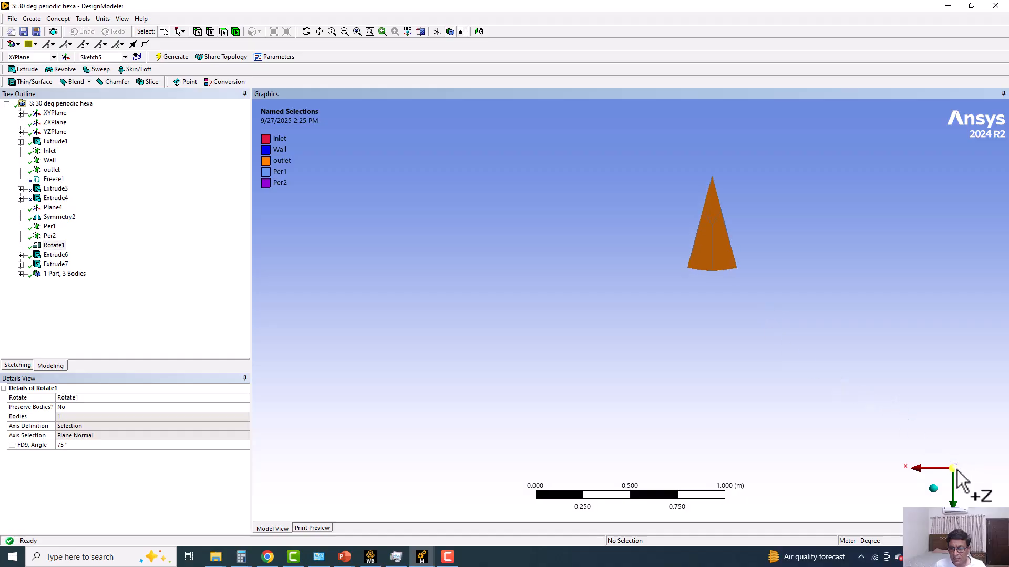
pyautogui.moveTo(447, 263); pyautogui.dragTo(532, 241, button='middle')
pyautogui.scroll(-2, 546, 258)
pyautogui.scroll(-3, 546, 258)
pyautogui.moveTo(583, 300); pyautogui.dragTo(552, 281, button='middle')
pyautogui.scroll(-2, 753, 336)
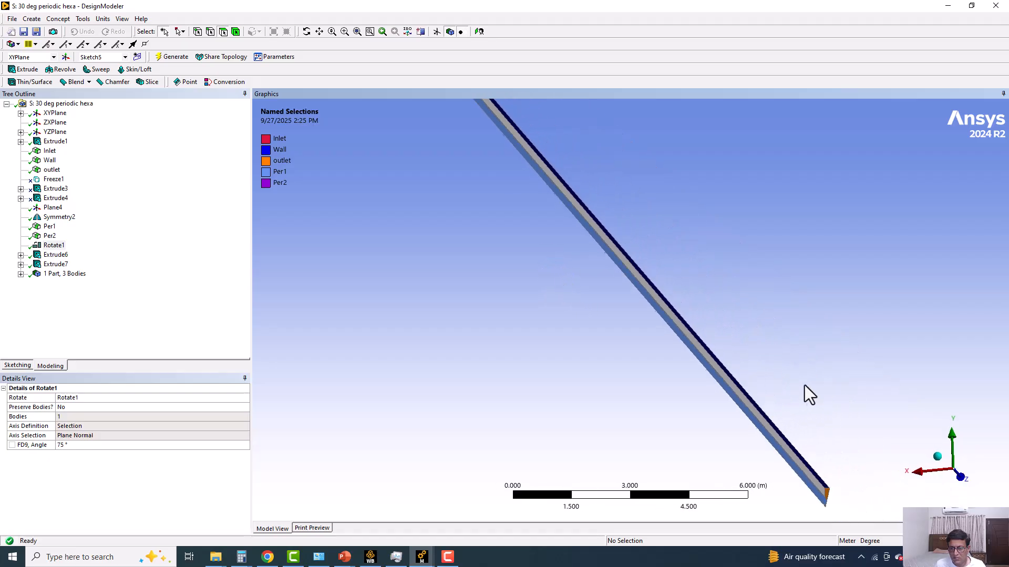
pyautogui.click(962, 479)
pyautogui.scroll(8, 749, 369)
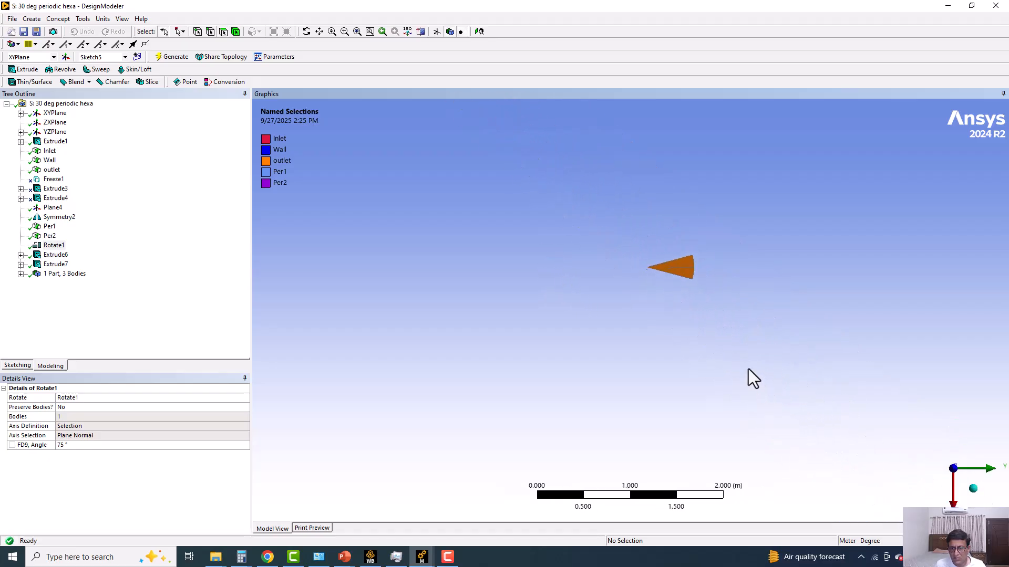
pyautogui.keyDown('ctrl'); pyautogui.moveTo(709, 235); pyautogui.dragTo(659, 334, button='middle'); pyautogui.keyUp('ctrl')
pyautogui.scroll(-3, 750, 329)
pyautogui.moveTo(750, 329)
pyautogui.mouseDown(button='middle')
pyautogui.moveTo(666, 377)
pyautogui.moveTo(695, 339)
pyautogui.moveTo(682, 353)
pyautogui.moveTo(698, 270)
pyautogui.moveTo(660, 225)
pyautogui.moveTo(763, 305)
pyautogui.moveTo(738, 322)
pyautogui.mouseUp(button='middle')
pyautogui.scroll(-3, 614, 286)
pyautogui.moveTo(615, 286); pyautogui.dragTo(536, 281, button='middle')
pyautogui.scroll(4, 479, 394)
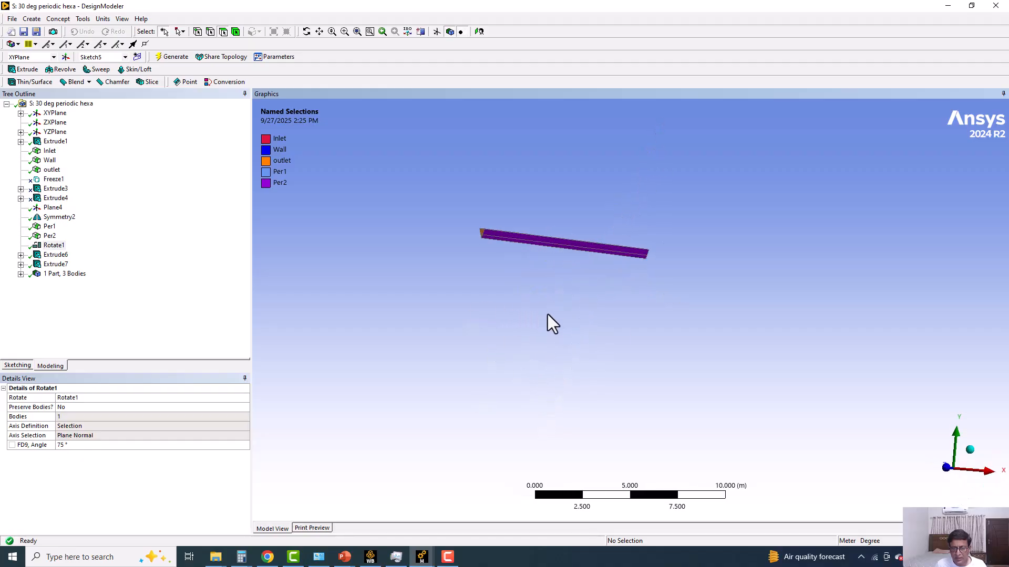
pyautogui.moveTo(563, 314); pyautogui.dragTo(626, 342, button='middle')
pyautogui.scroll(3, 573, 320)
pyautogui.scroll(3, 540, 322)
pyautogui.keyDown('ctrl'); pyautogui.moveTo(530, 323); pyautogui.dragTo(554, 360, button='middle'); pyautogui.keyUp('ctrl')
# Suppress the Rotate1 feature and all features below it.
pyautogui.rightClick(57, 245)
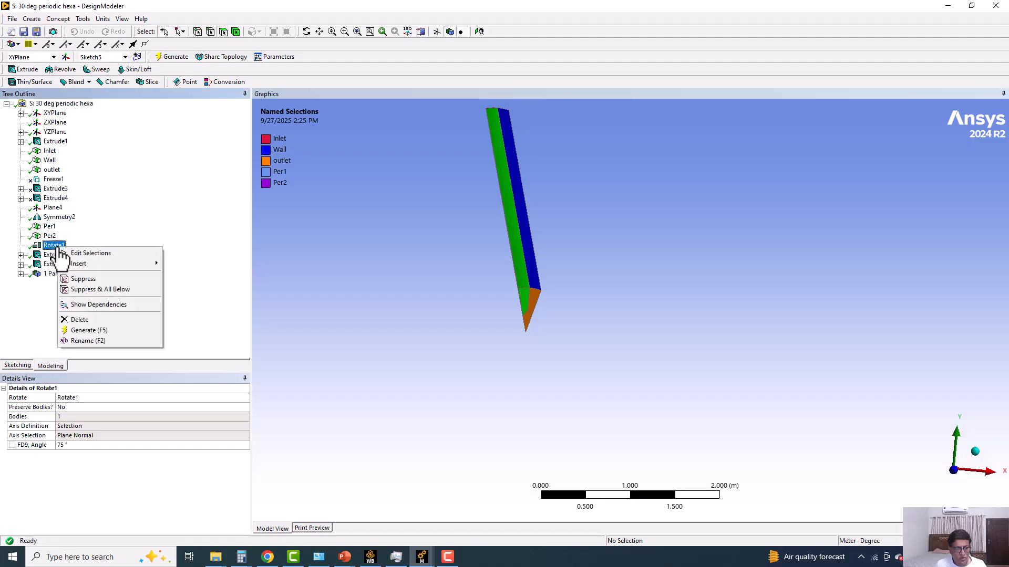
pyautogui.click(91, 290)
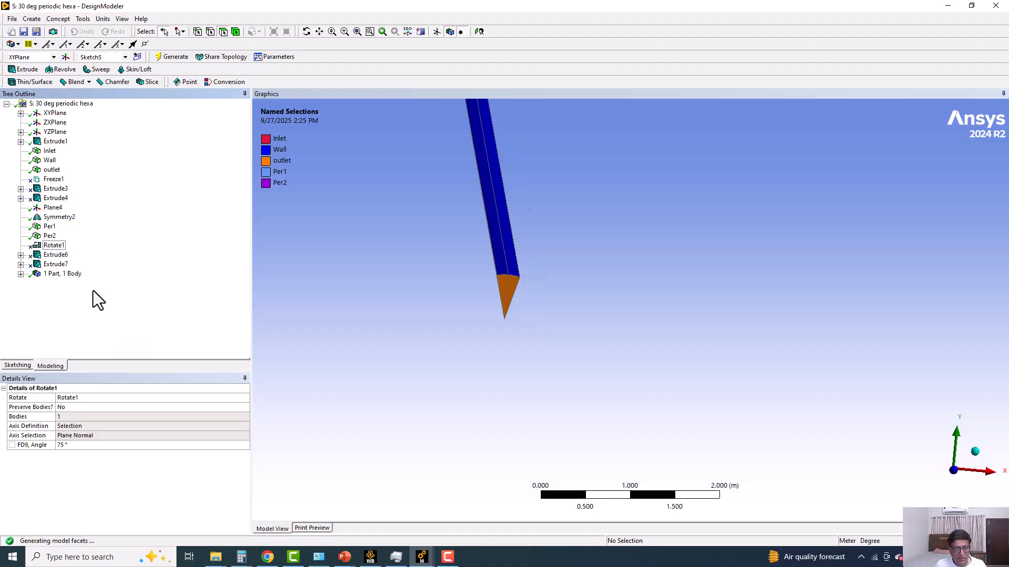
pyautogui.keyDown('ctrl'); pyautogui.moveTo(491, 245); pyautogui.dragTo(407, 250, button='middle'); pyautogui.keyUp('ctrl')
pyautogui.scroll(2, 616, 304)
# Examine the unrotated sector's position relative to the ZXPlane and XYPlane, looking face-on at the XYPlane.
pyautogui.click(46, 126)
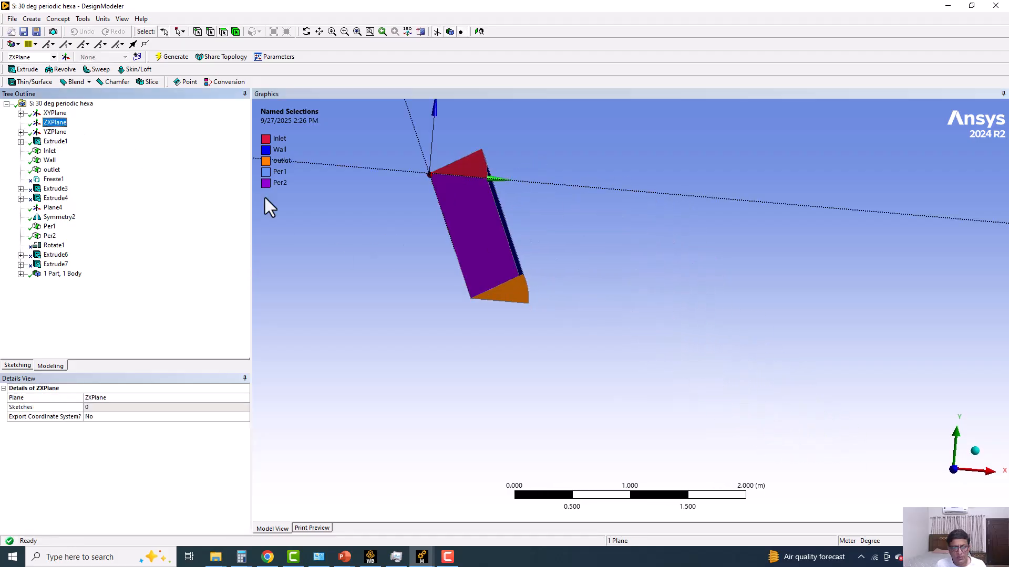
pyautogui.scroll(-2, 516, 254)
pyautogui.moveTo(523, 272); pyautogui.dragTo(519, 269, button='middle')
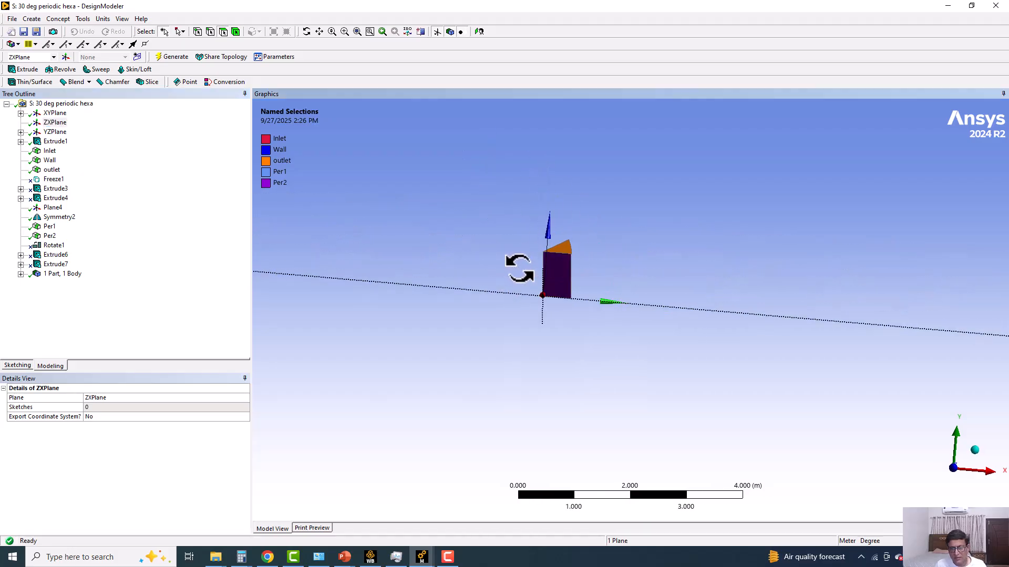
pyautogui.click(56, 113)
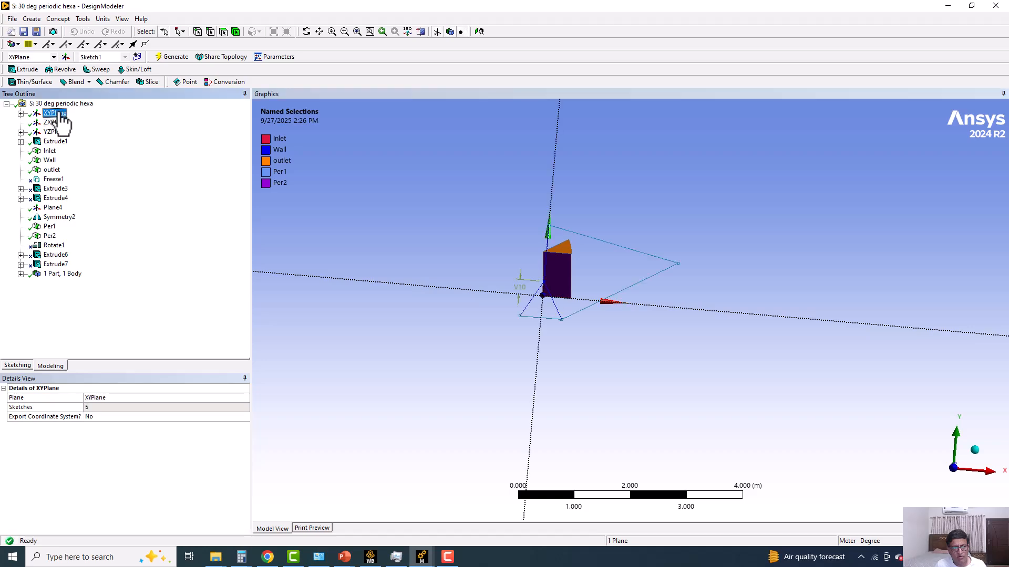
pyautogui.moveTo(524, 257)
pyautogui.mouseDown(button='middle')
pyautogui.moveTo(520, 322)
pyautogui.moveTo(517, 262)
pyautogui.mouseUp(button='middle')
pyautogui.click(478, 31)
pyautogui.scroll(2, 692, 339)
pyautogui.scroll(8, 693, 339)
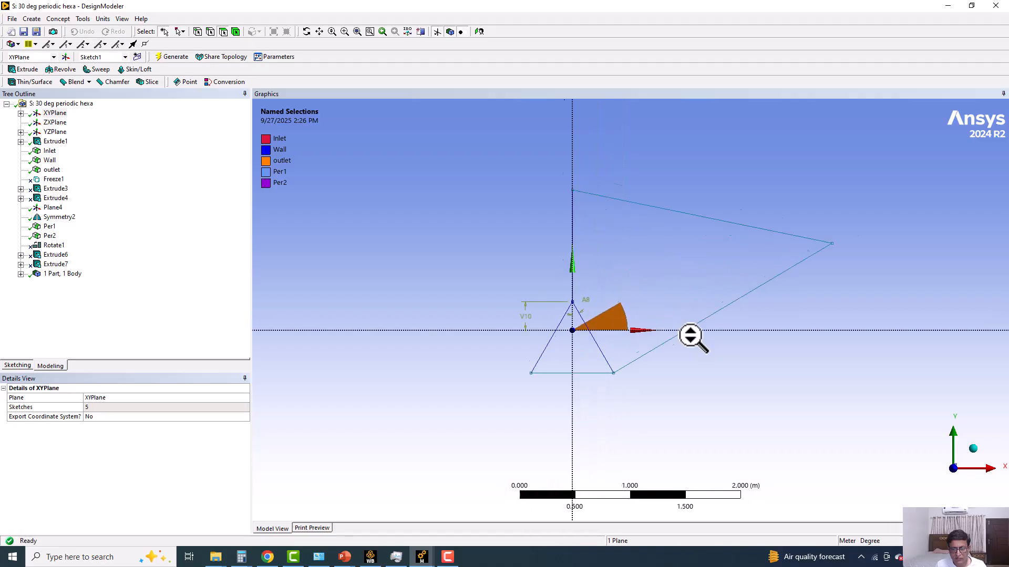
pyautogui.scroll(1, 692, 339)
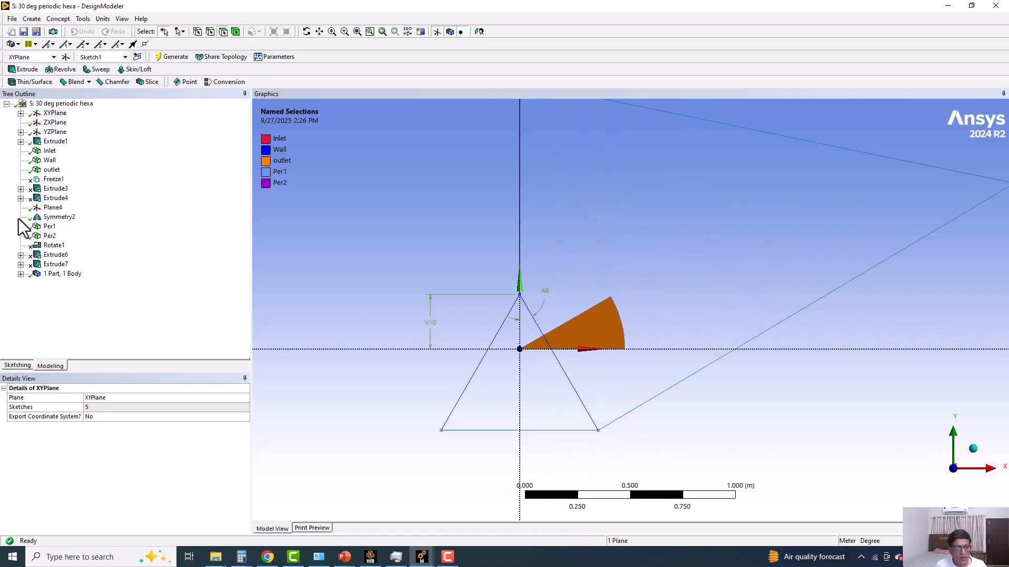
# Unsuppress only the Rotate1 feature and review its axis definition, axis selection and angle.
pyautogui.click(51, 246)
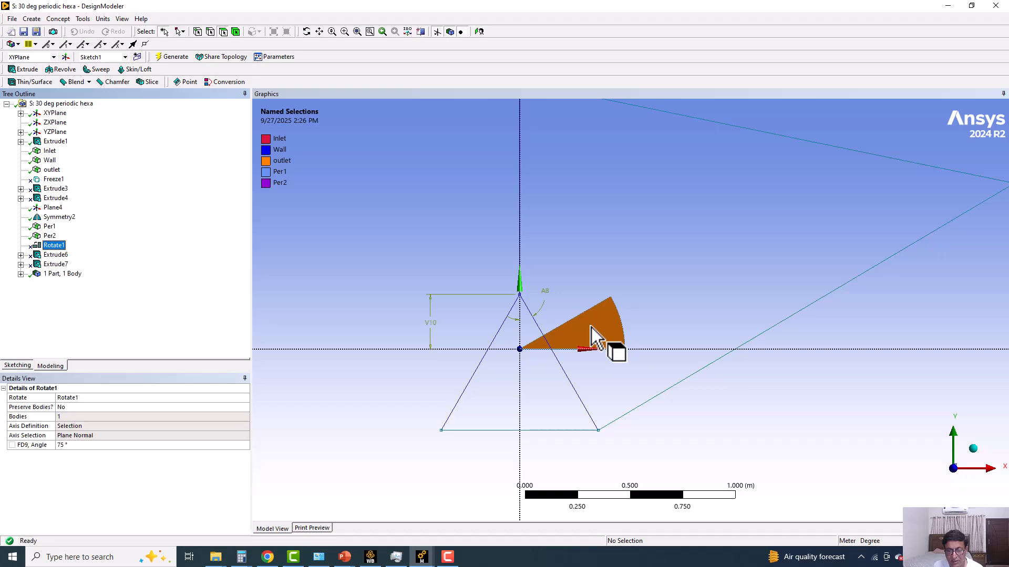
pyautogui.rightClick(53, 245)
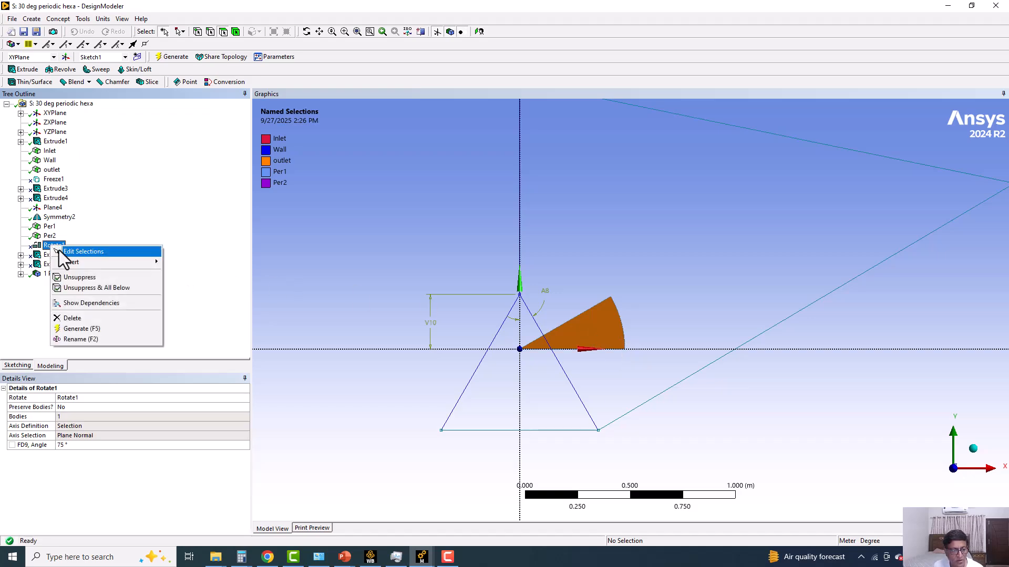
pyautogui.click(77, 276)
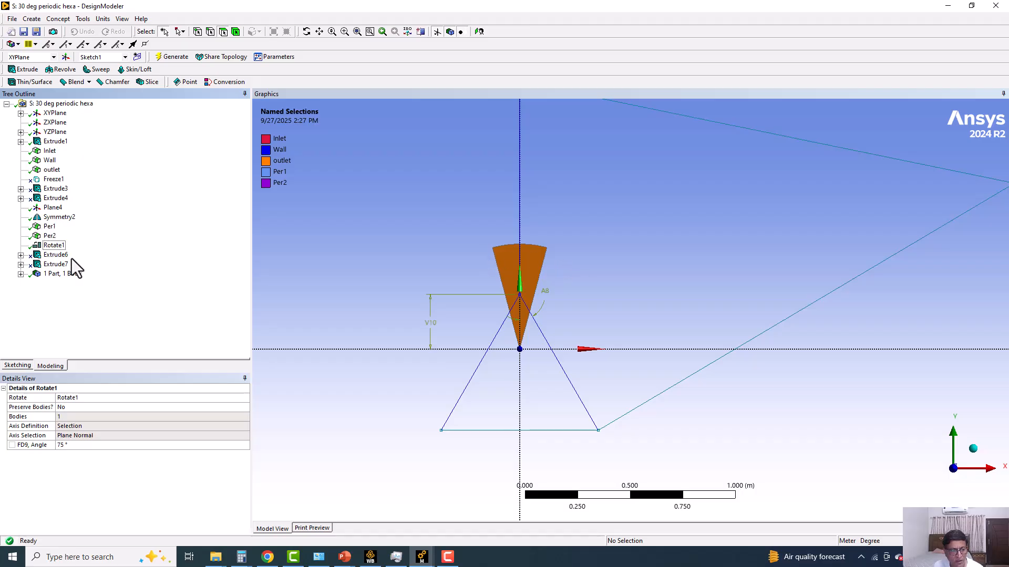
pyautogui.click(42, 428)
pyautogui.click(42, 436)
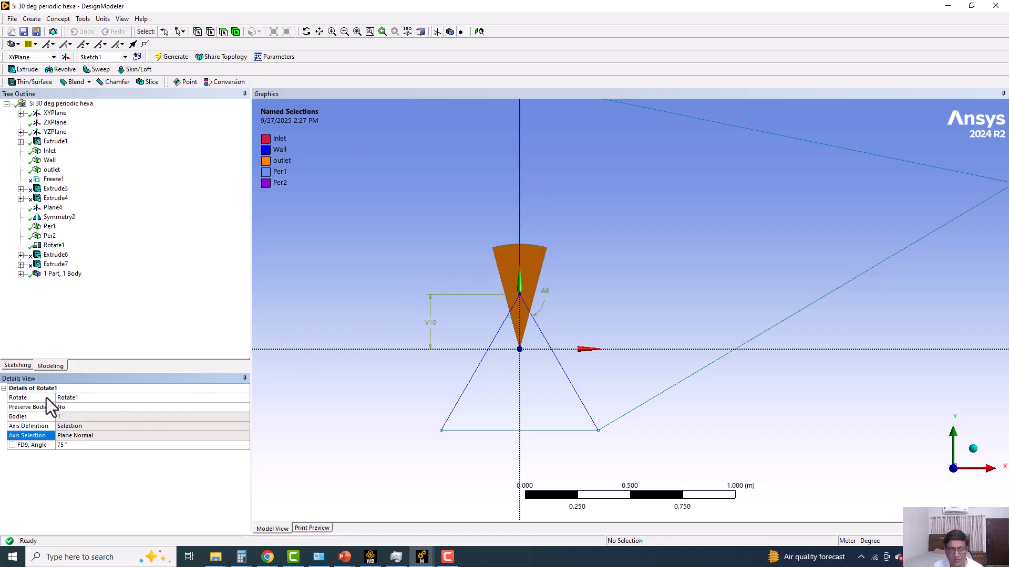
pyautogui.click(65, 441)
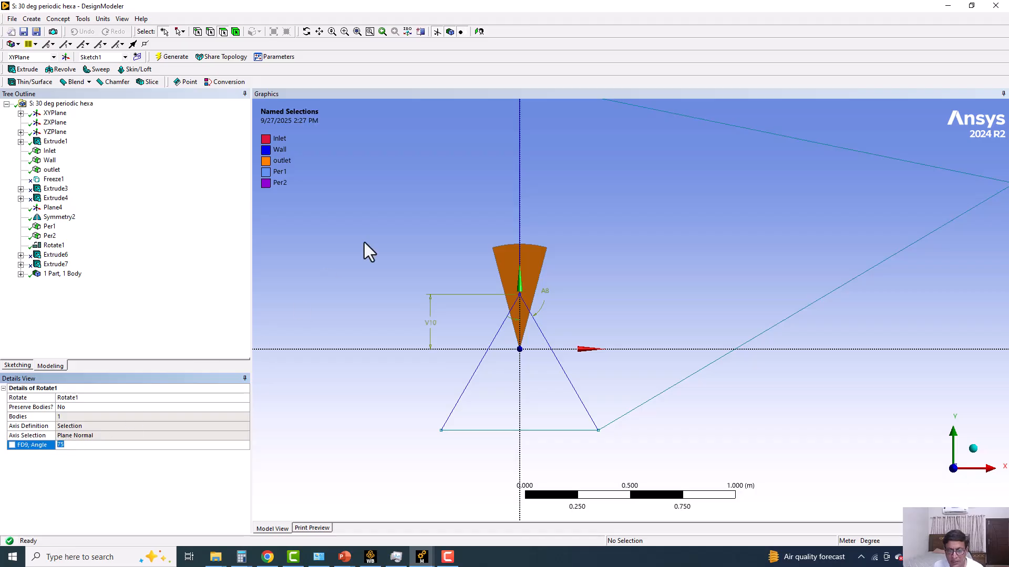
# Examine the Extrude6 slice settings and its base Sketch5 on the XYPlane, including the available constraints and the V10 and A8 dimensions.
pyautogui.click(55, 254)
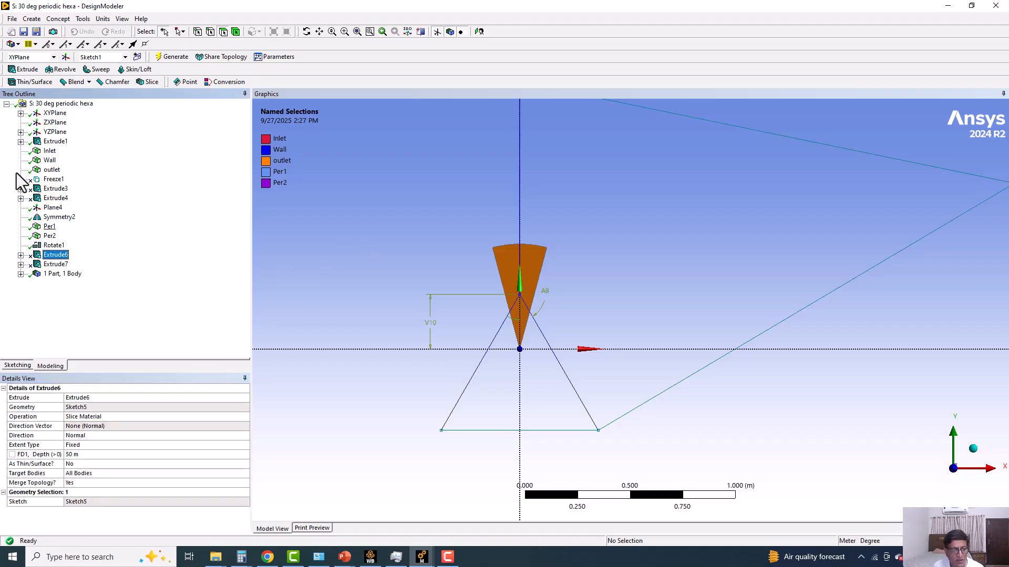
pyautogui.click(20, 113)
pyautogui.click(68, 151)
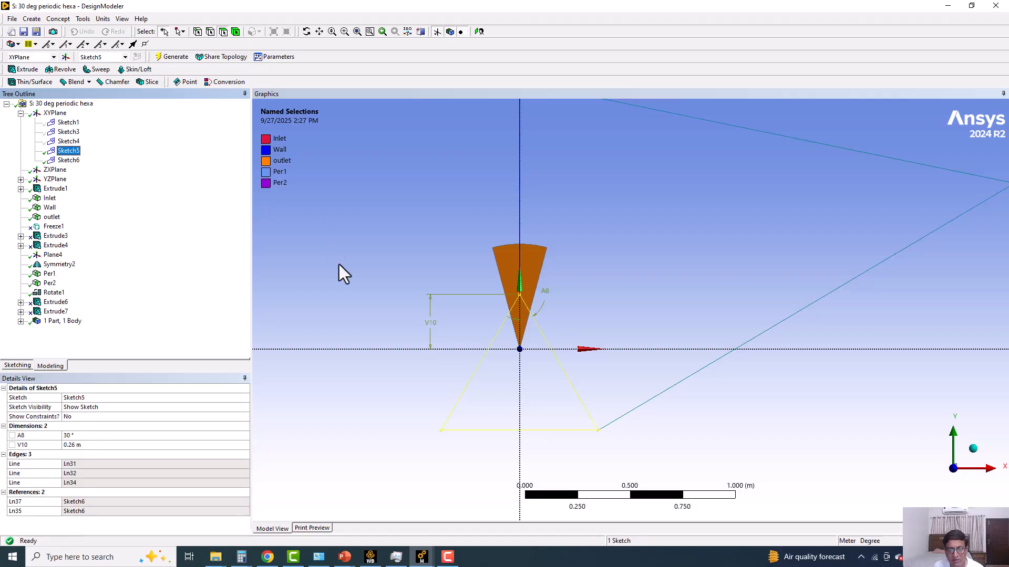
pyautogui.scroll(3, 396, 318)
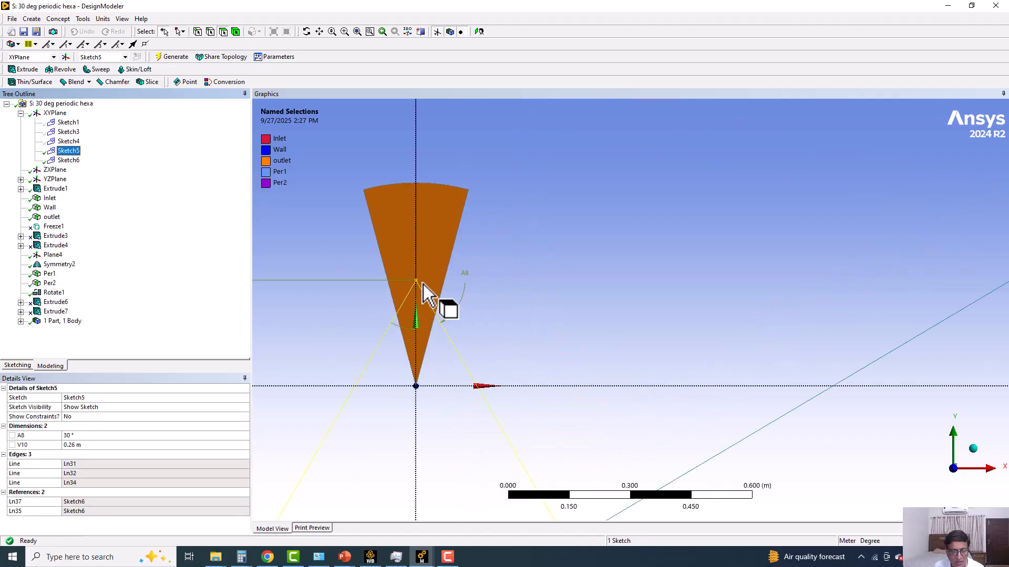
pyautogui.scroll(-2, 439, 315)
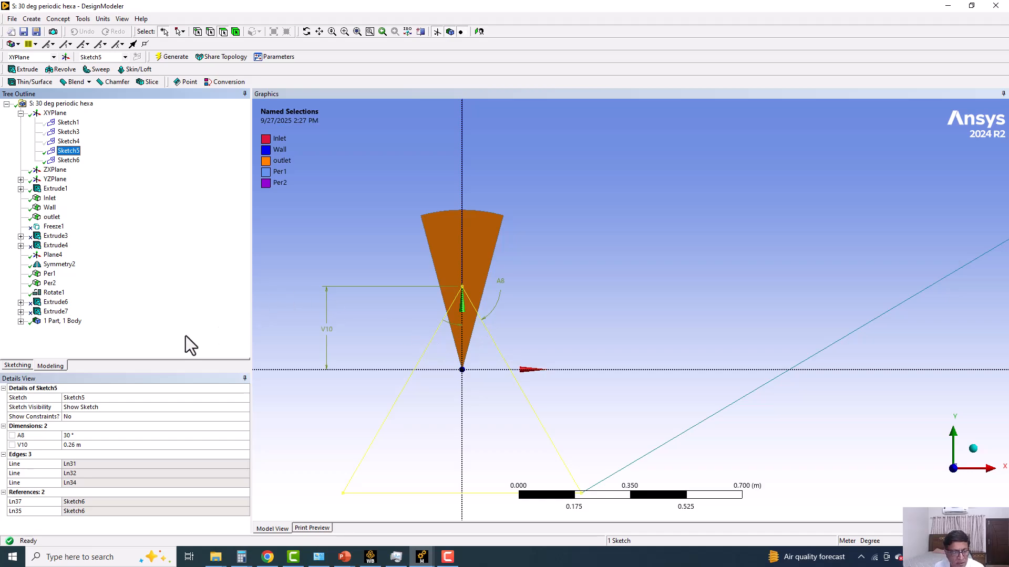
pyautogui.click(18, 367)
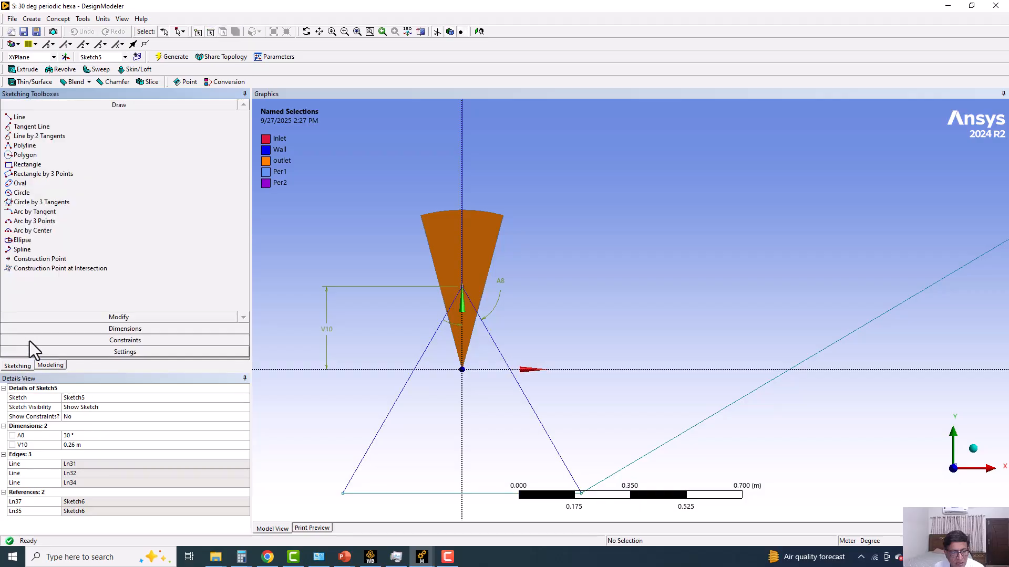
pyautogui.click(106, 339)
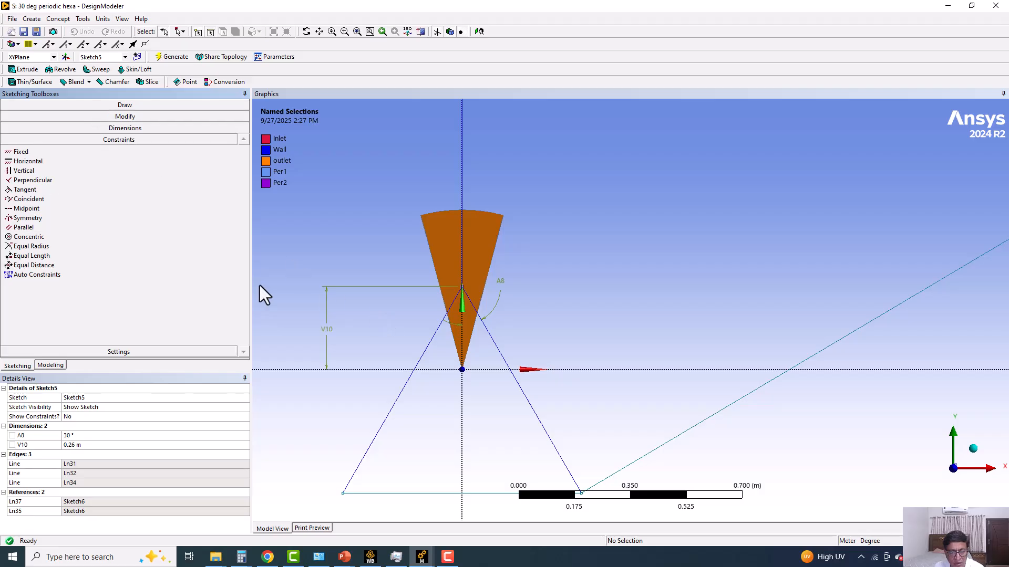
pyautogui.click(85, 445)
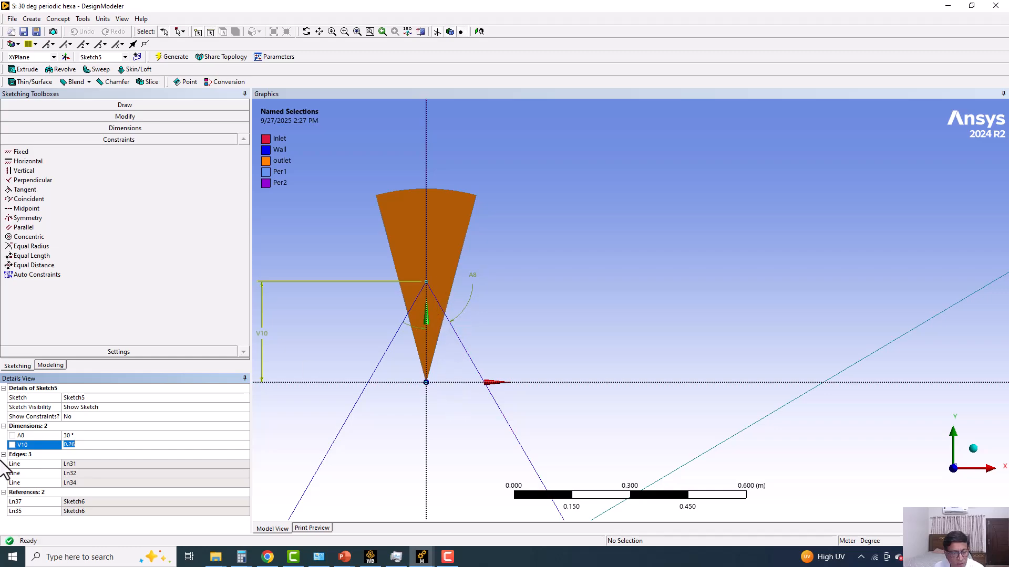
pyautogui.click(82, 436)
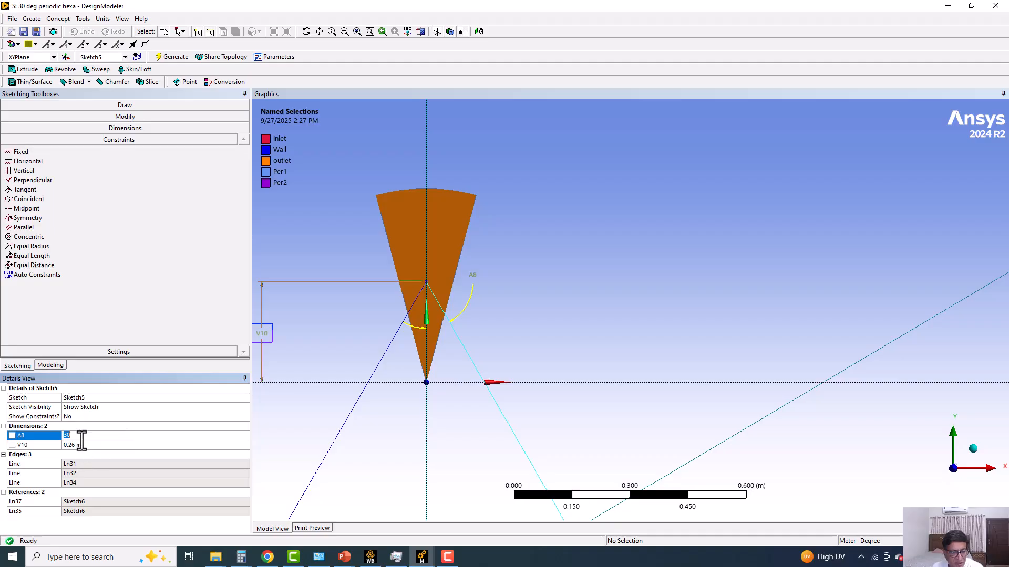
# Review the Extrude6 settings and the full extent of the sketch outlines around the sector.
pyautogui.click(58, 364)
pyautogui.click(68, 151)
pyautogui.click(55, 302)
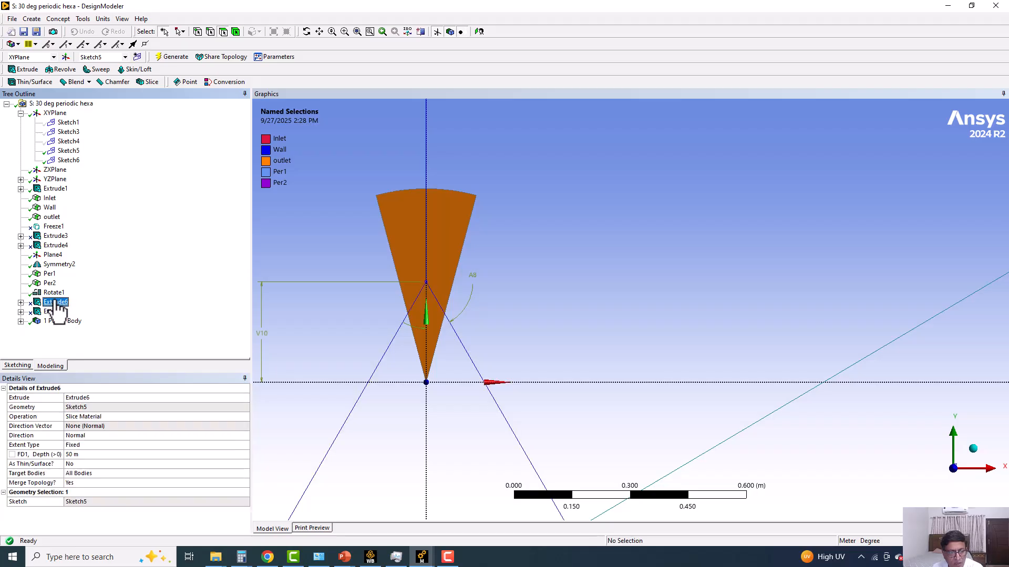
pyautogui.scroll(-3, 521, 301)
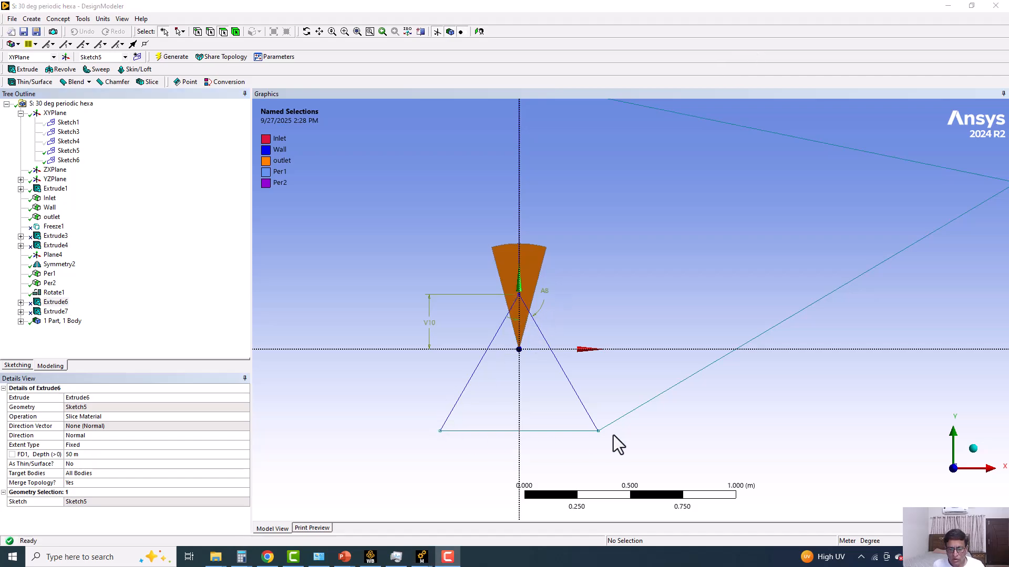
pyautogui.scroll(-1, 604, 351)
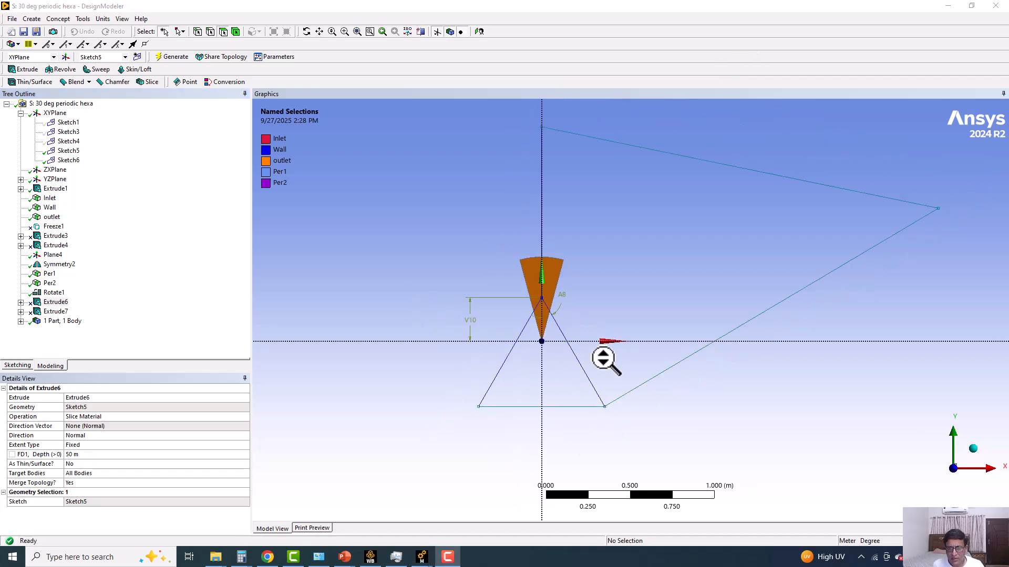
# Hide Sketch6 of the XYPlane, leaving the Sketch5 triangle displayed over the sector.
pyautogui.click(60, 159)
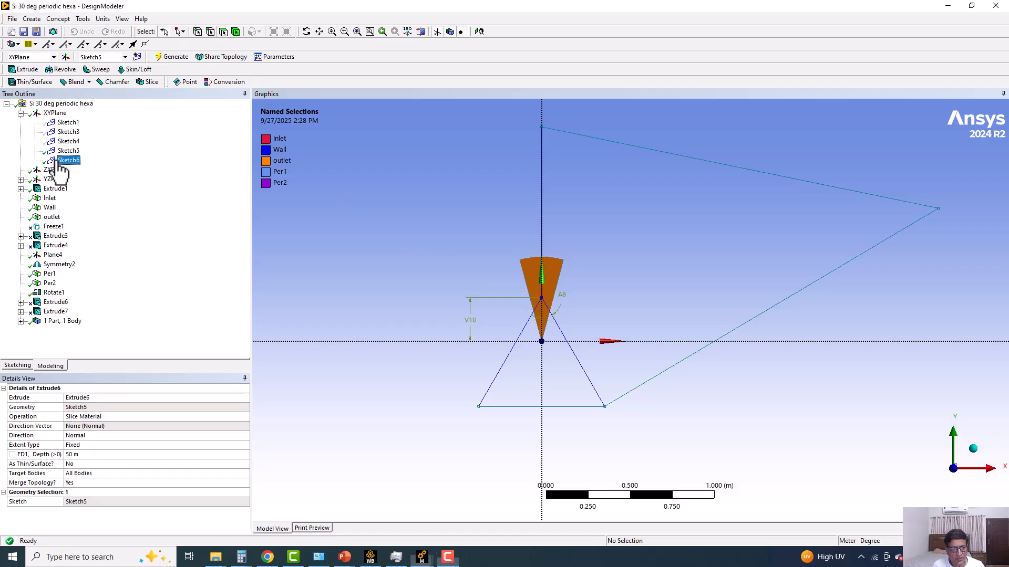
pyautogui.rightClick(57, 161)
pyautogui.click(84, 177)
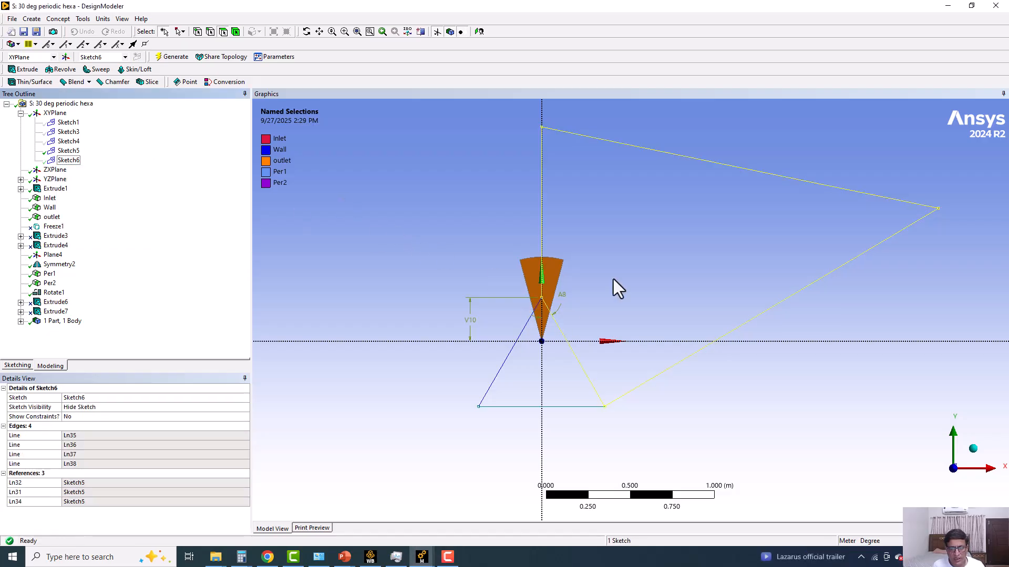
pyautogui.scroll(3, 606, 251)
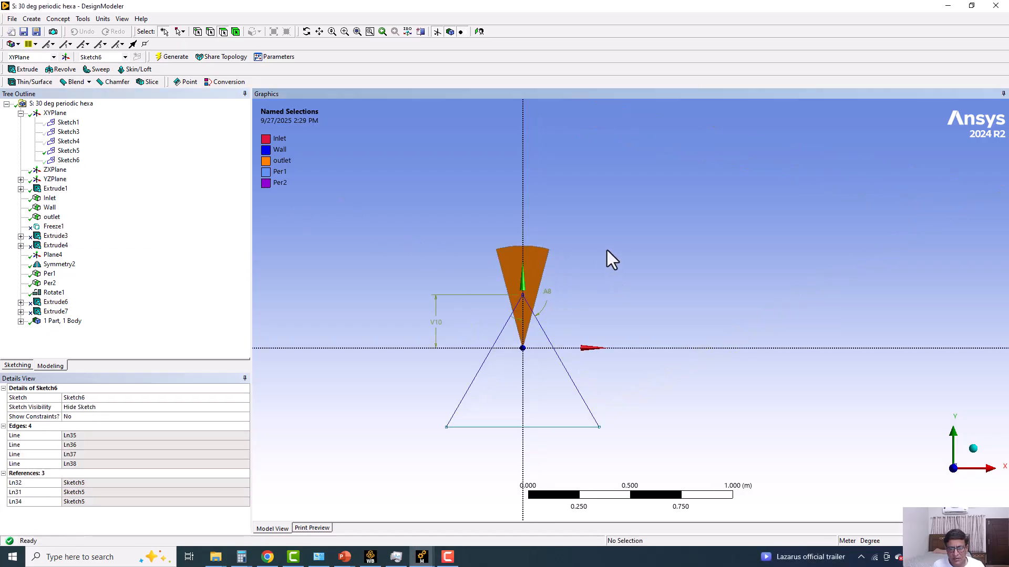
# Turn off the plane display and highlight the Sketch5 triangle against the sector's tip.
pyautogui.click(437, 32)
pyautogui.click(436, 32)
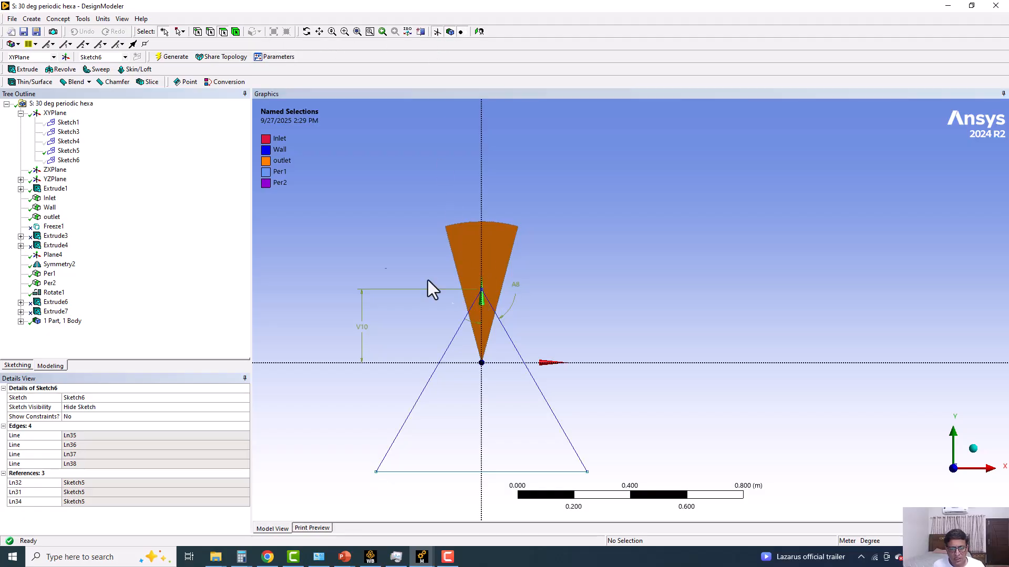
pyautogui.click(66, 151)
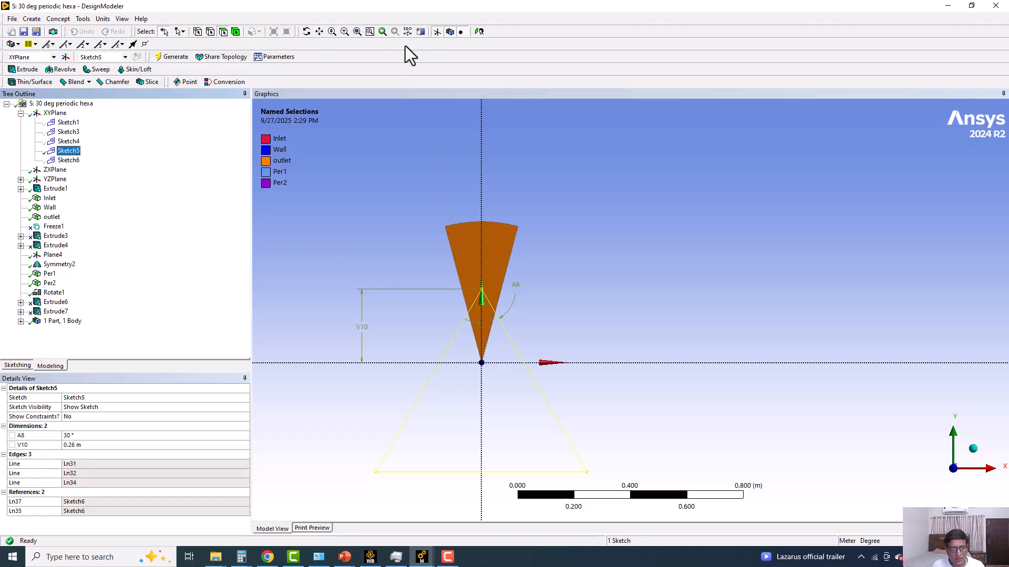
pyautogui.click(436, 32)
pyautogui.scroll(3, 501, 269)
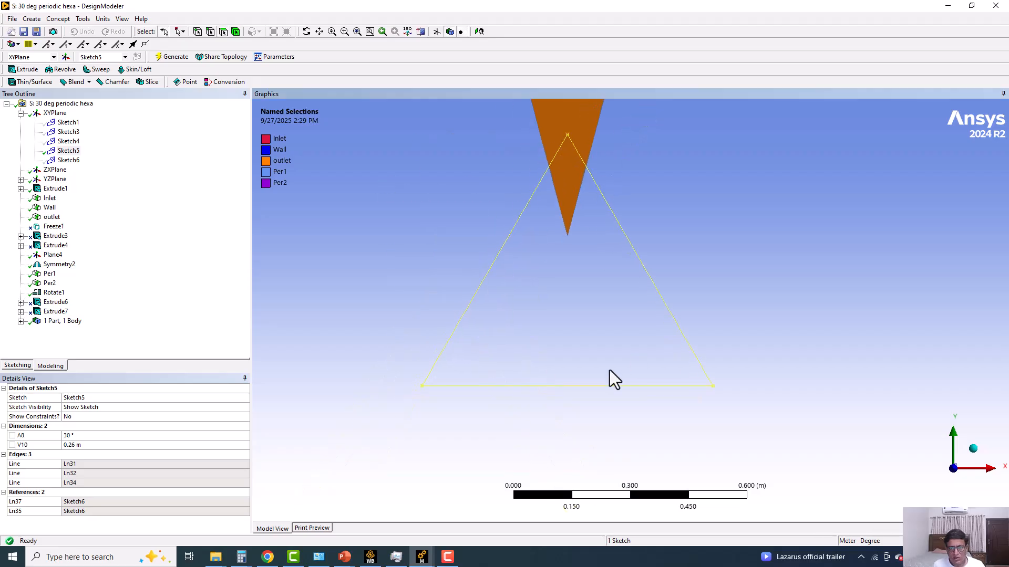
# Check the slice operation and depth of Extrude6, and unsuppress only that feature.
pyautogui.click(55, 302)
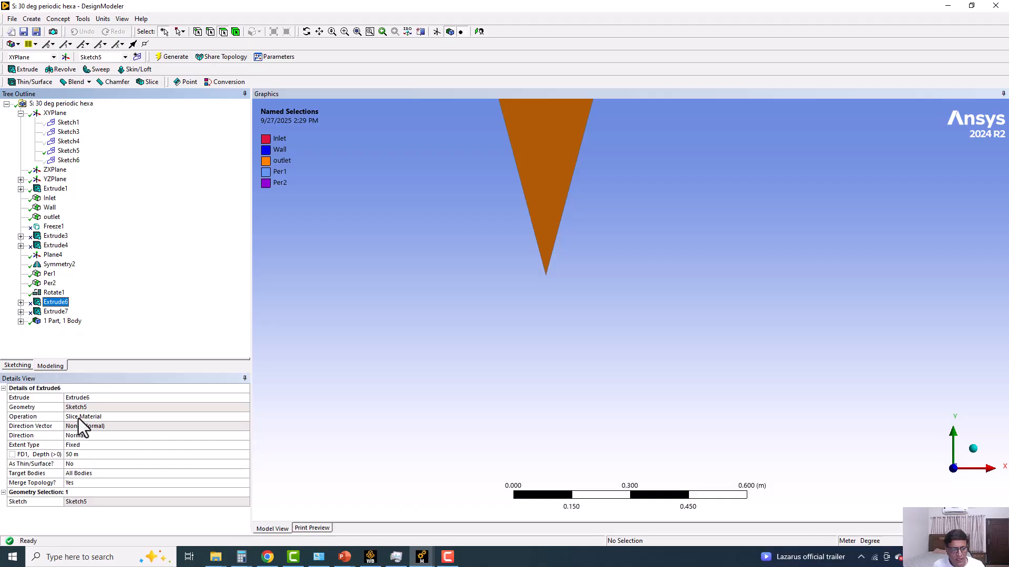
pyautogui.click(85, 455)
pyautogui.scroll(-3, 541, 318)
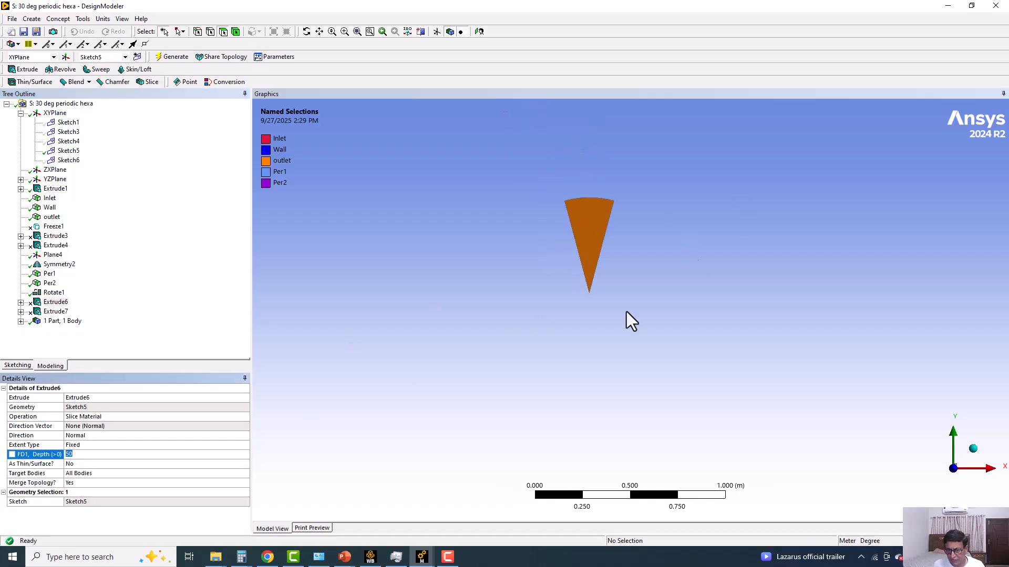
pyautogui.scroll(2, 599, 280)
pyautogui.keyDown('ctrl'); pyautogui.moveTo(540, 384); pyautogui.dragTo(539, 429, button='middle'); pyautogui.keyUp('ctrl')
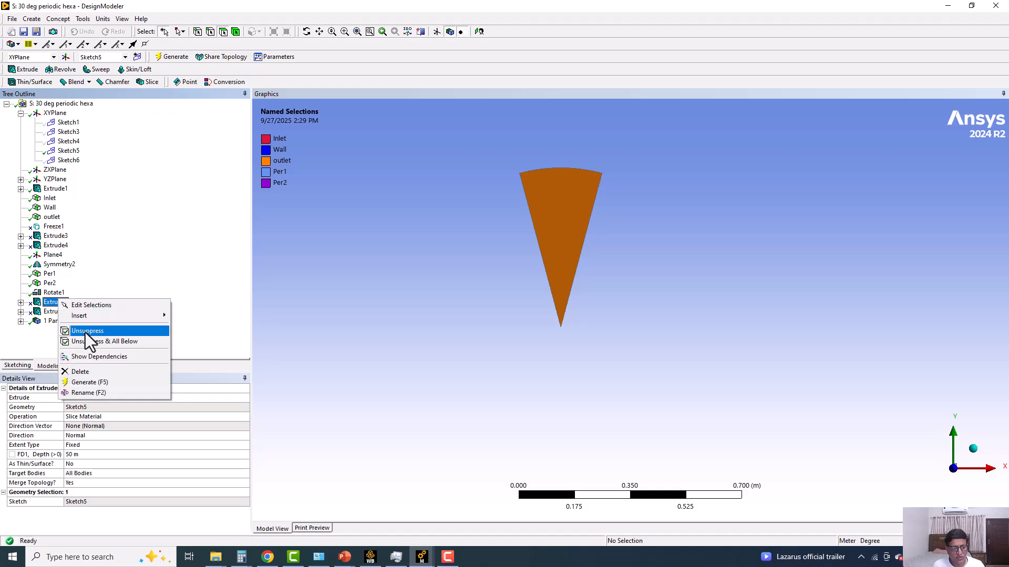
pyautogui.click(86, 332)
pyautogui.scroll(2, 372, 259)
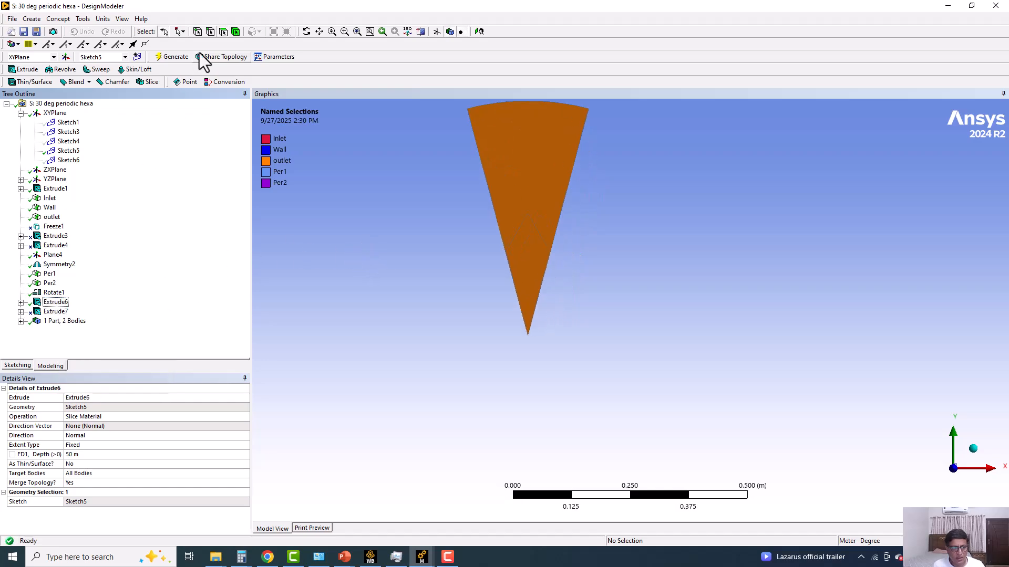
# Inspect the inner and outer bodies of the sliced sector one at a time and compare the cut with Sketch5.
pyautogui.click(235, 34)
pyautogui.click(513, 253)
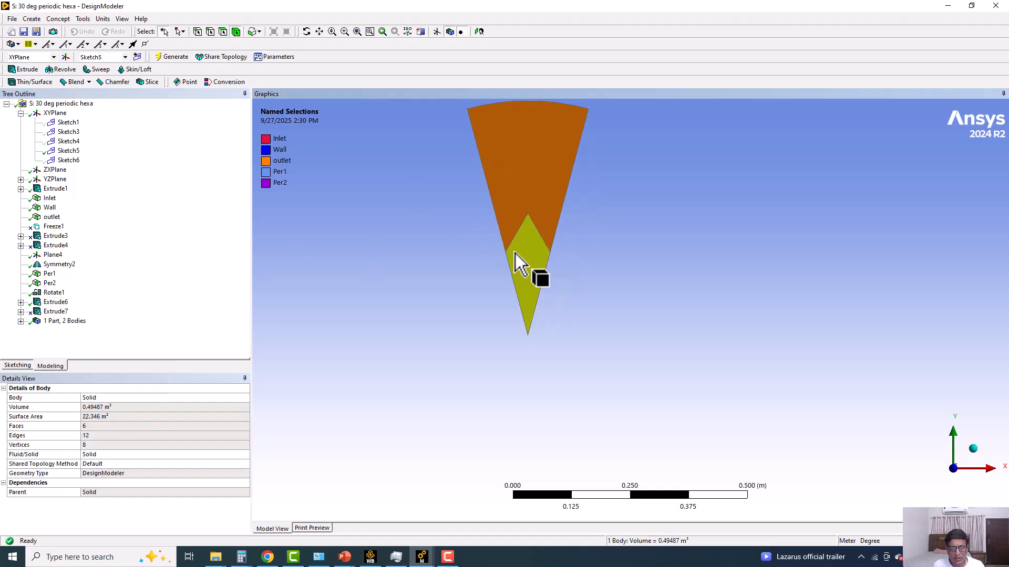
pyautogui.click(546, 189)
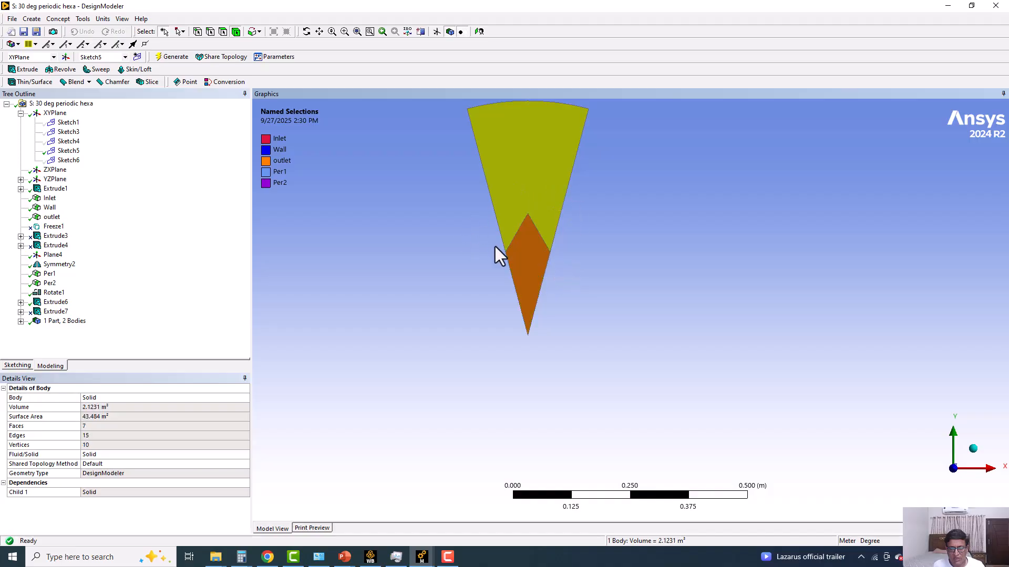
pyautogui.click(516, 251)
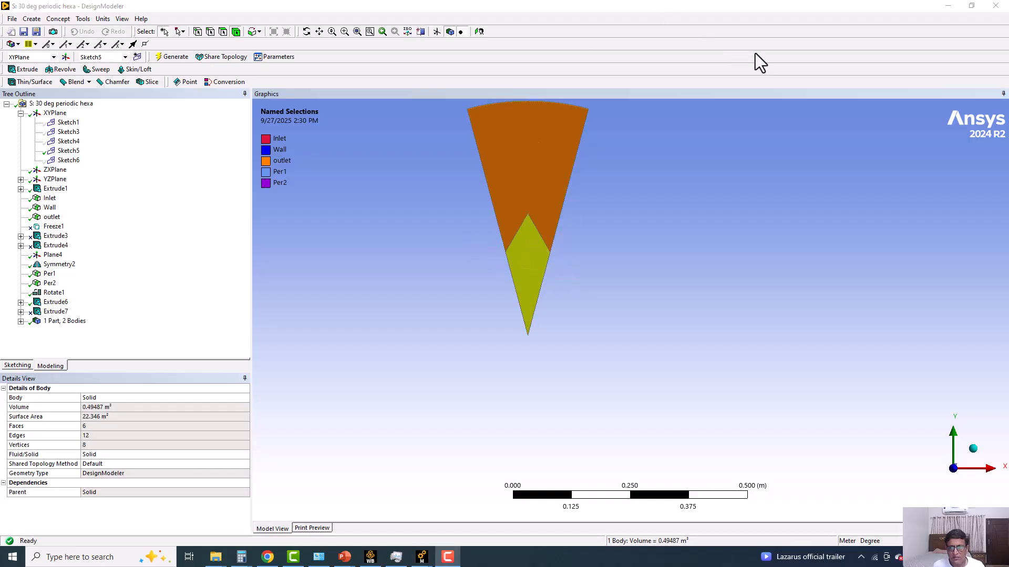
pyautogui.click(68, 151)
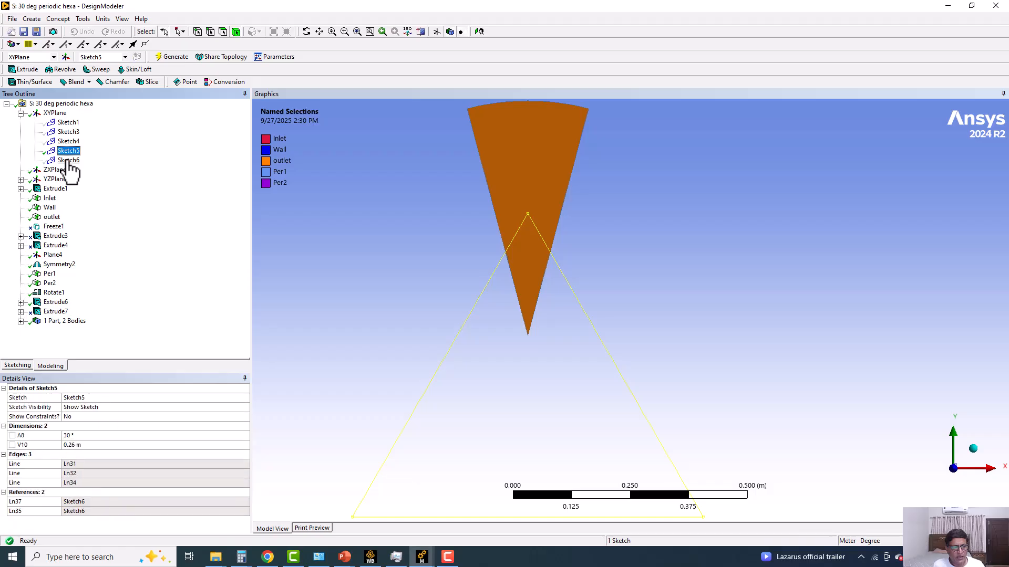
pyautogui.keyDown('ctrl'); pyautogui.moveTo(474, 226); pyautogui.dragTo(473, 304, button='middle'); pyautogui.keyUp('ctrl')
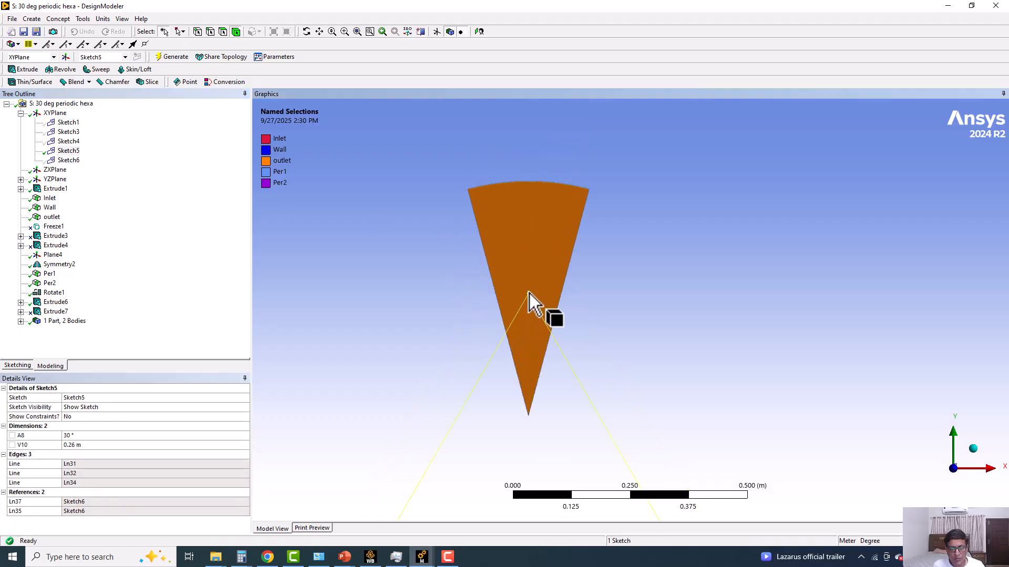
# Show Sketch6 of the XYPlane over the sliced sector.
pyautogui.rightClick(68, 160)
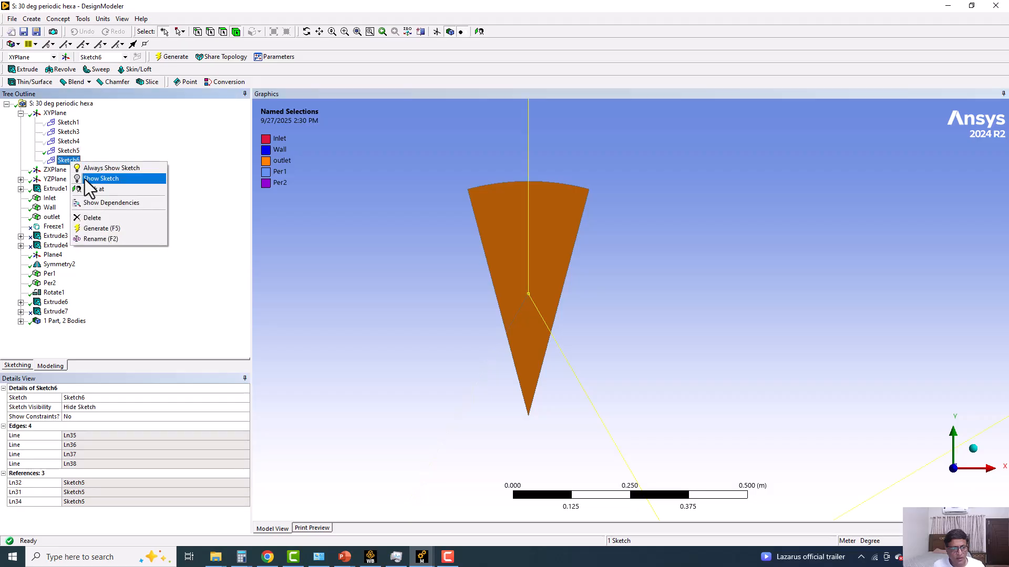
pyautogui.click(94, 179)
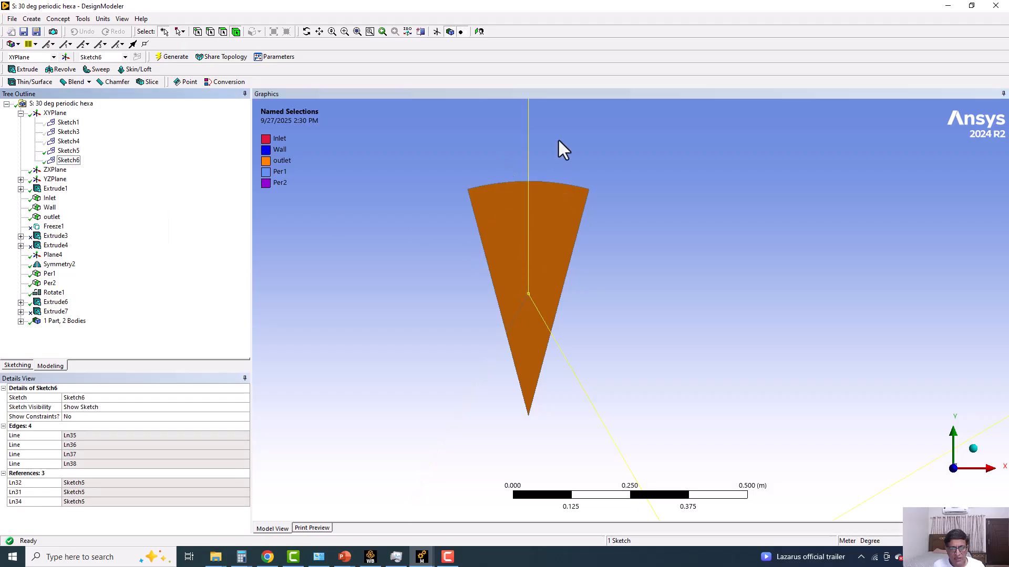
pyautogui.keyDown('ctrl'); pyautogui.moveTo(552, 221); pyautogui.dragTo(540, 379, button='middle'); pyautogui.keyUp('ctrl')
pyautogui.keyDown('ctrl'); pyautogui.moveTo(525, 219); pyautogui.dragTo(518, 320, button='middle'); pyautogui.keyUp('ctrl')
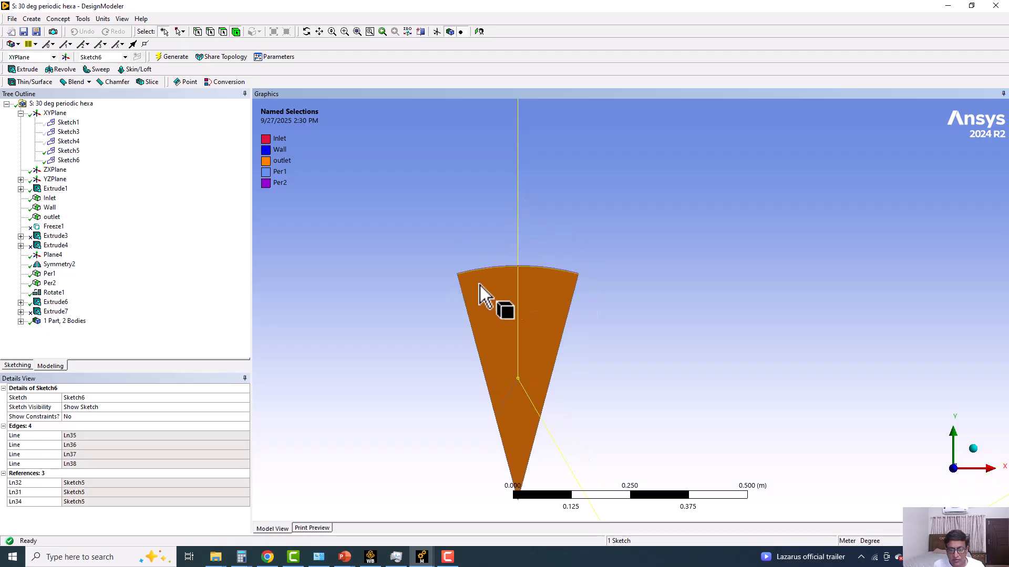
# Examine the closed four-line outline of Sketch6, both in full and close up where it crosses the sector.
pyautogui.scroll(-6, 581, 218)
pyautogui.keyDown('ctrl'); pyautogui.moveTo(610, 279); pyautogui.dragTo(401, 244, button='middle'); pyautogui.keyUp('ctrl')
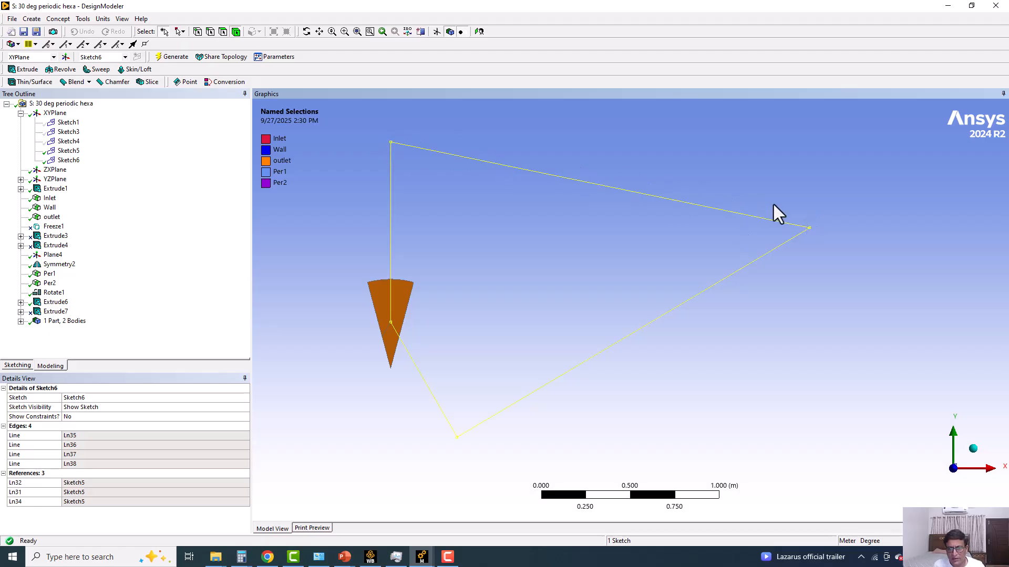
pyautogui.moveTo(413, 324)
pyautogui.keyDown('ctrl'); pyautogui.mouseDown(button='middle')
pyautogui.moveTo(459, 216)
pyautogui.moveTo(541, 372)
pyautogui.mouseUp(button='middle'); pyautogui.keyUp('ctrl')
pyautogui.scroll(5, 457, 208)
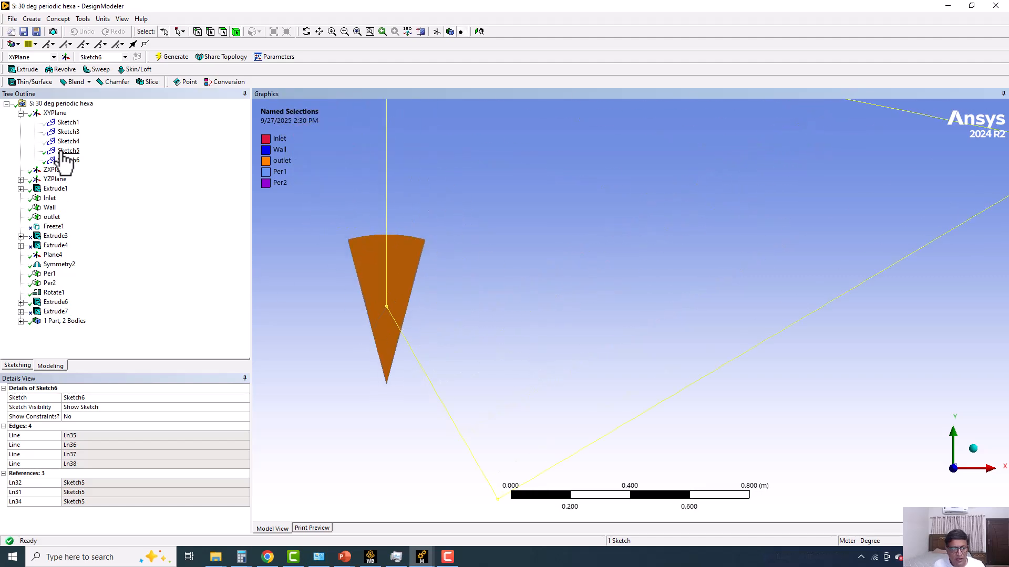
pyautogui.scroll(3, 358, 288)
pyautogui.keyDown('ctrl'); pyautogui.moveTo(359, 288); pyautogui.dragTo(382, 264, button='middle'); pyautogui.keyUp('ctrl')
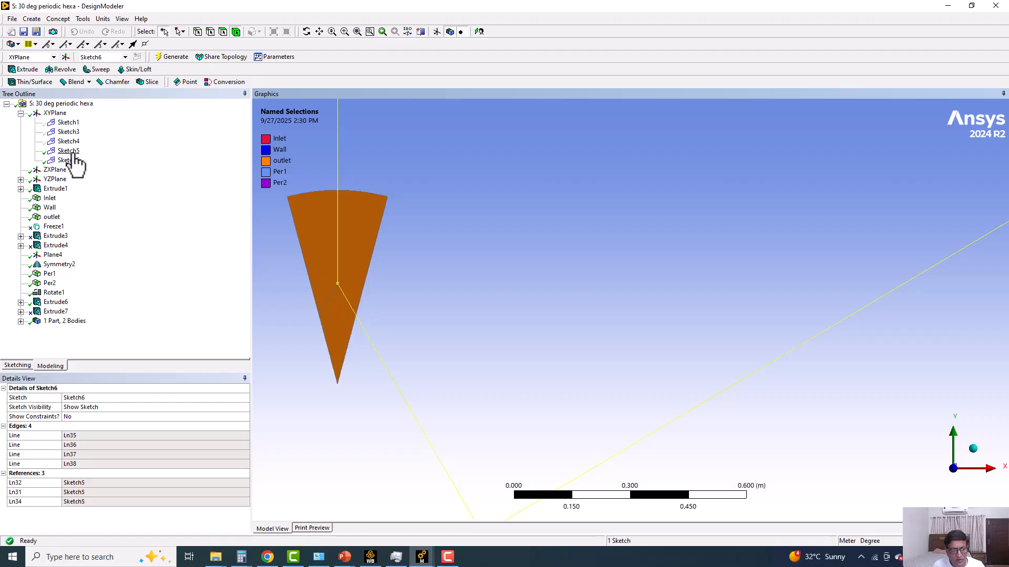
pyautogui.scroll(4, 341, 297)
pyautogui.keyDown('ctrl'); pyautogui.moveTo(342, 314); pyautogui.dragTo(734, 365, button='middle'); pyautogui.keyUp('ctrl')
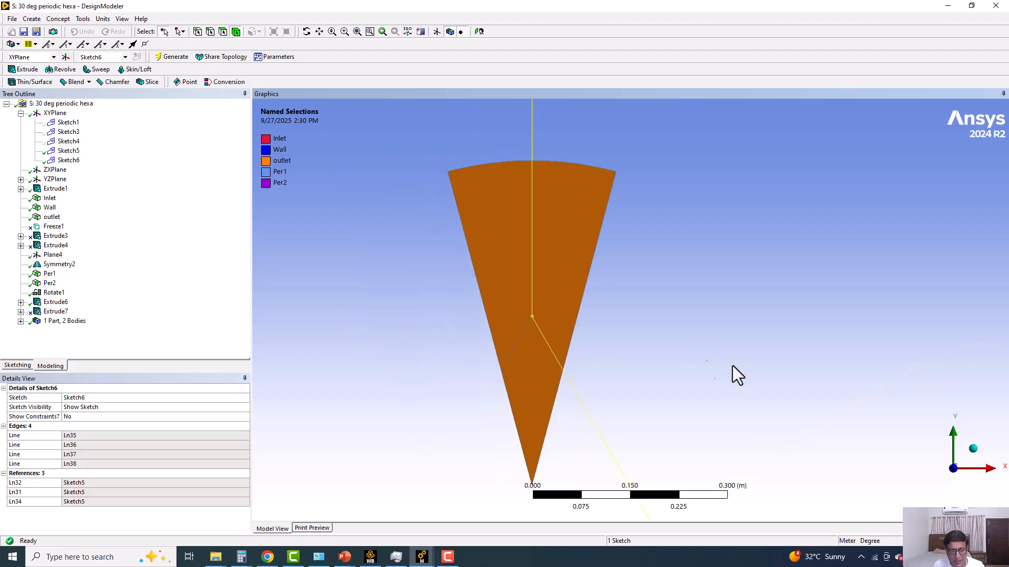
pyautogui.scroll(-5, 590, 389)
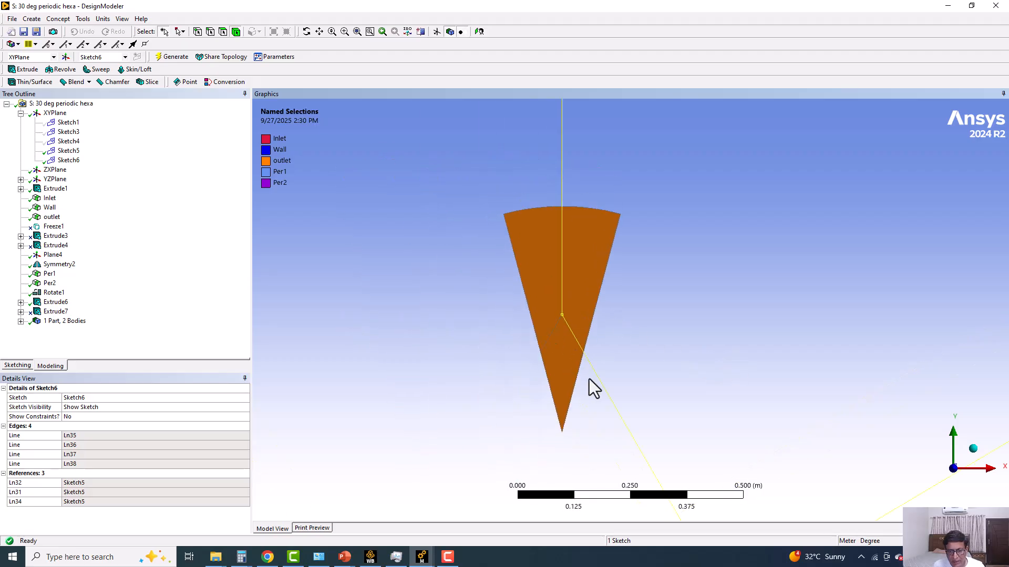
pyautogui.moveTo(596, 372)
pyautogui.keyDown('ctrl'); pyautogui.mouseDown(button='middle')
pyautogui.moveTo(549, 338)
pyautogui.moveTo(521, 345)
pyautogui.mouseUp(button='middle'); pyautogui.keyUp('ctrl')
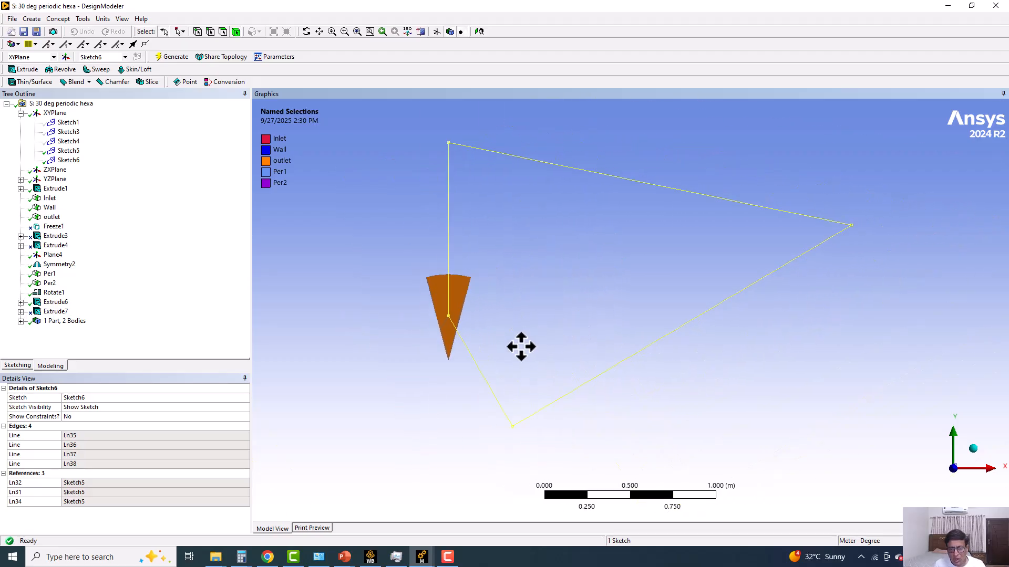
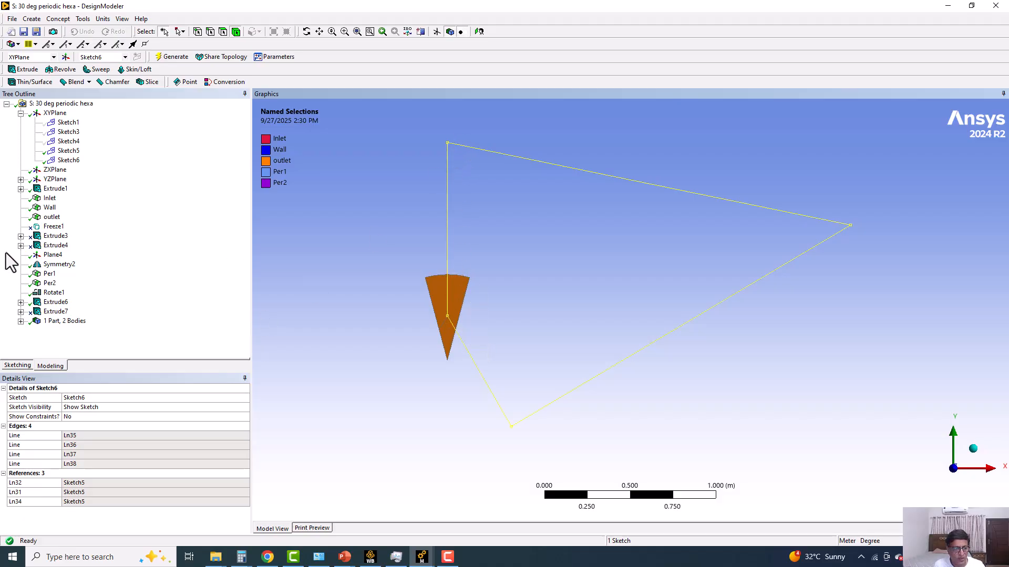
# Review the slice settings of Extrude7 and its Sketch6 outline, and unsuppress Extrude7 together with everything below it.
pyautogui.click(55, 313)
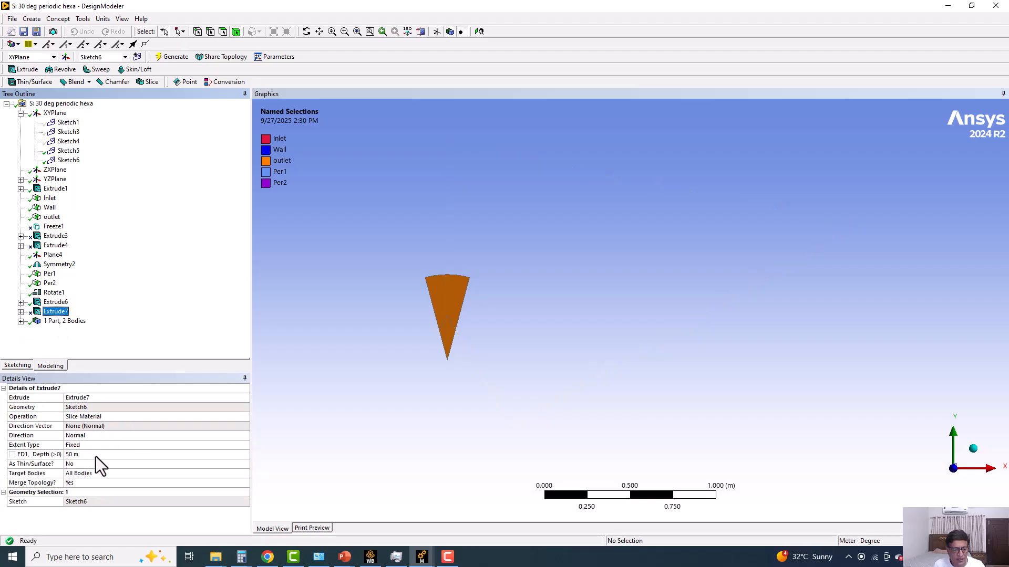
pyautogui.rightClick(56, 312)
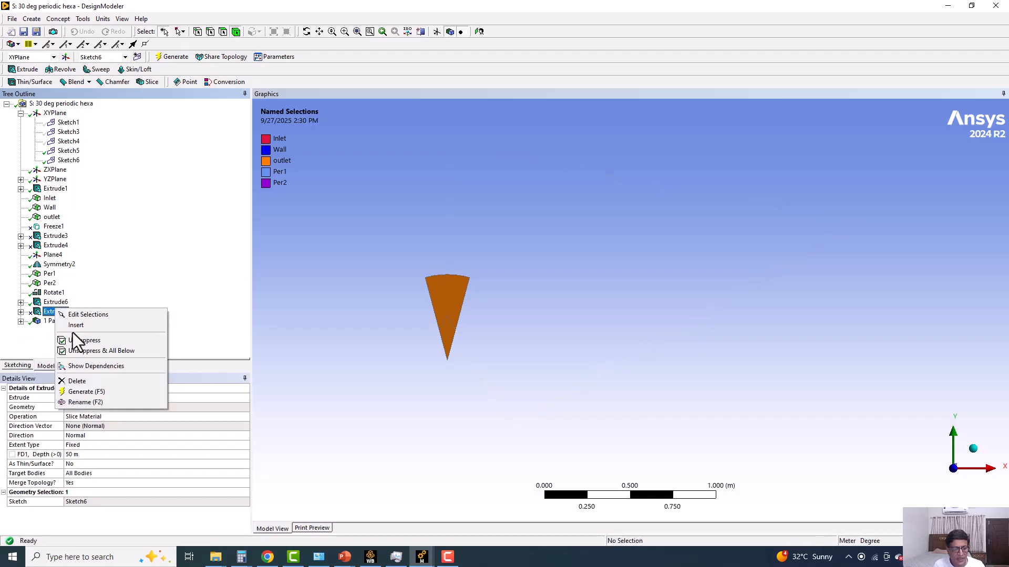
pyautogui.click(134, 341)
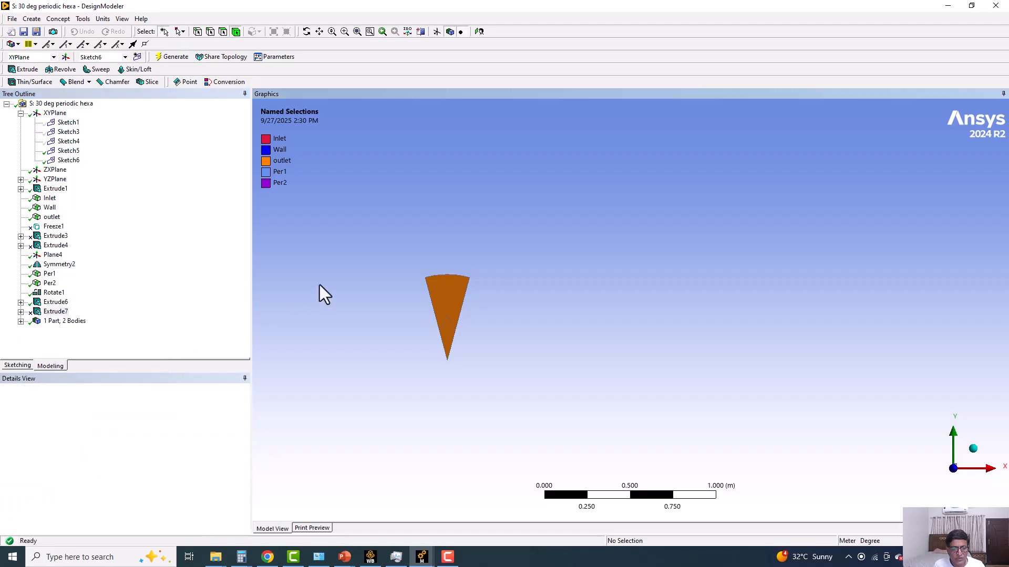
pyautogui.click(53, 158)
pyautogui.scroll(2, 405, 315)
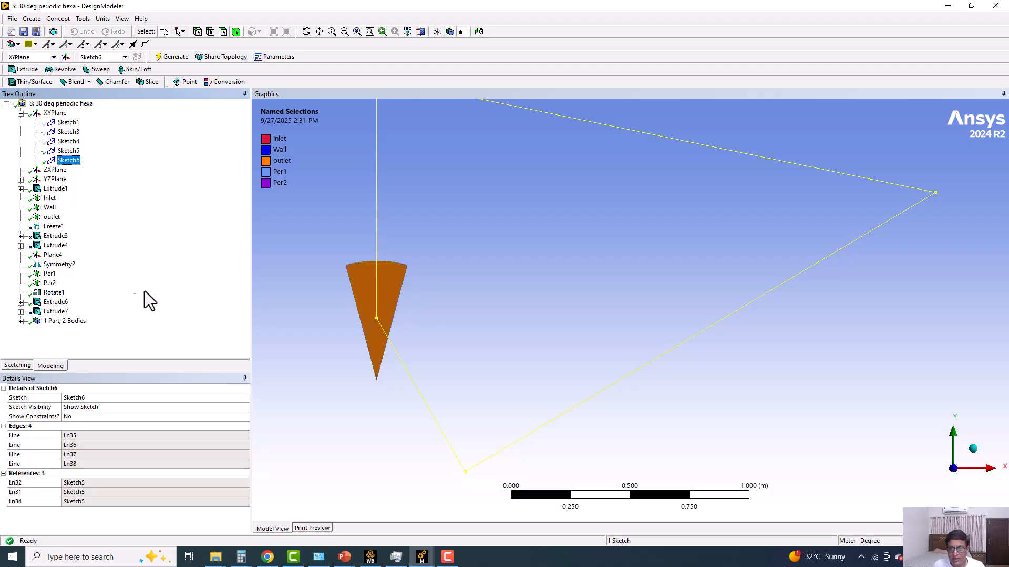
pyautogui.click(58, 312)
pyautogui.rightClick(60, 314)
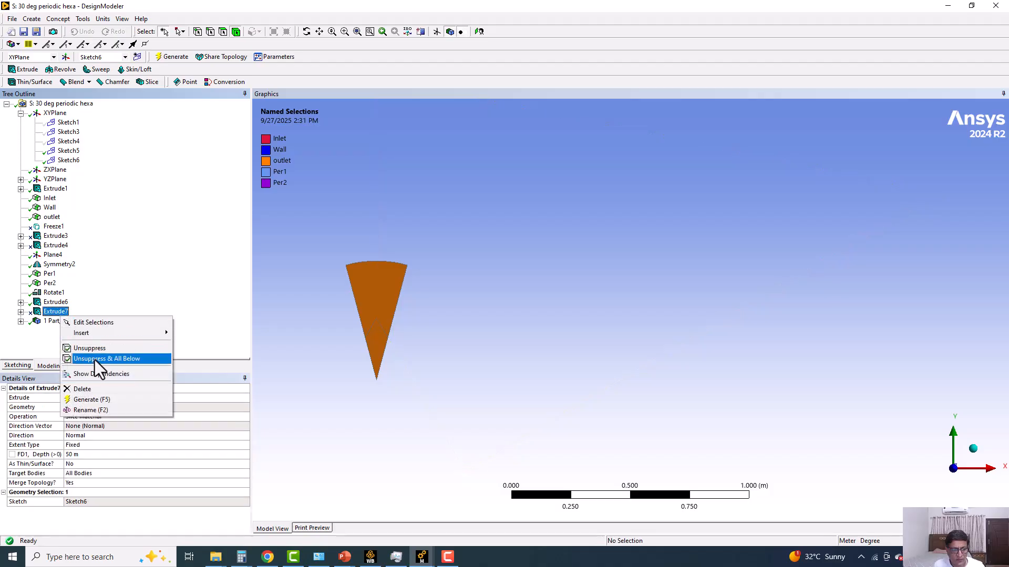
pyautogui.click(94, 359)
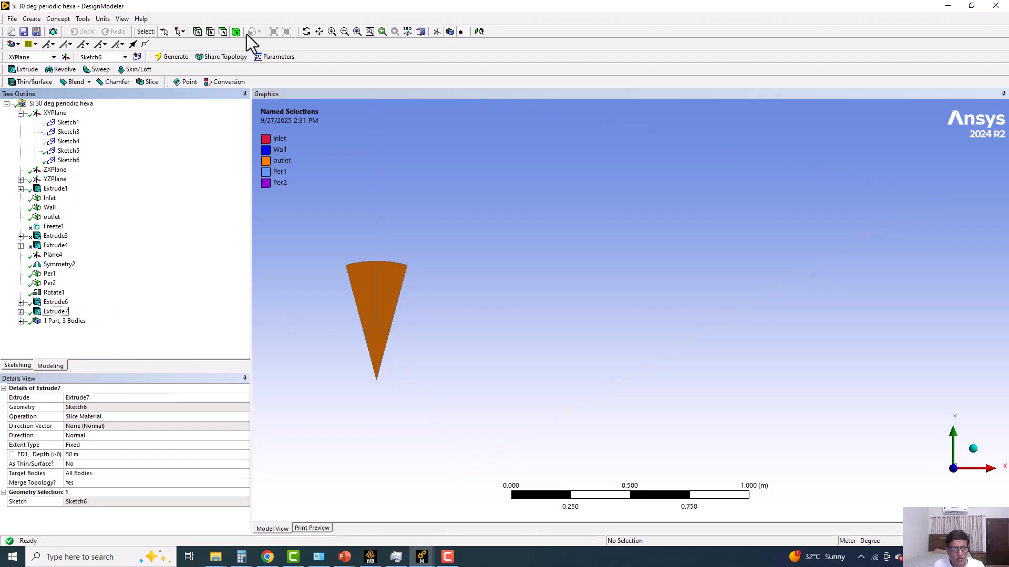
# Inspect the bodies produced by the Extrude7 slice one at a time on the sector's end face.
pyautogui.click(380, 298)
pyautogui.click(371, 307)
pyautogui.click(383, 344)
pyautogui.click(398, 324)
pyautogui.keyDown('ctrl'); pyautogui.moveTo(435, 309); pyautogui.dragTo(488, 281, button='middle'); pyautogui.keyUp('ctrl')
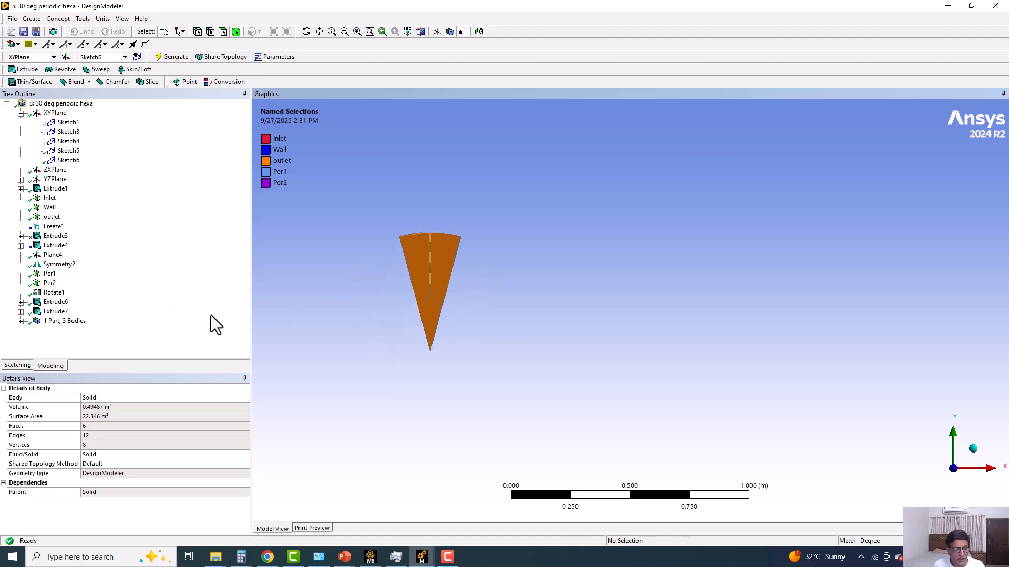
# Examine the Symmetry2 feature and the Per1 and Per2 named selections against the sector's side faces.
pyautogui.click(50, 274)
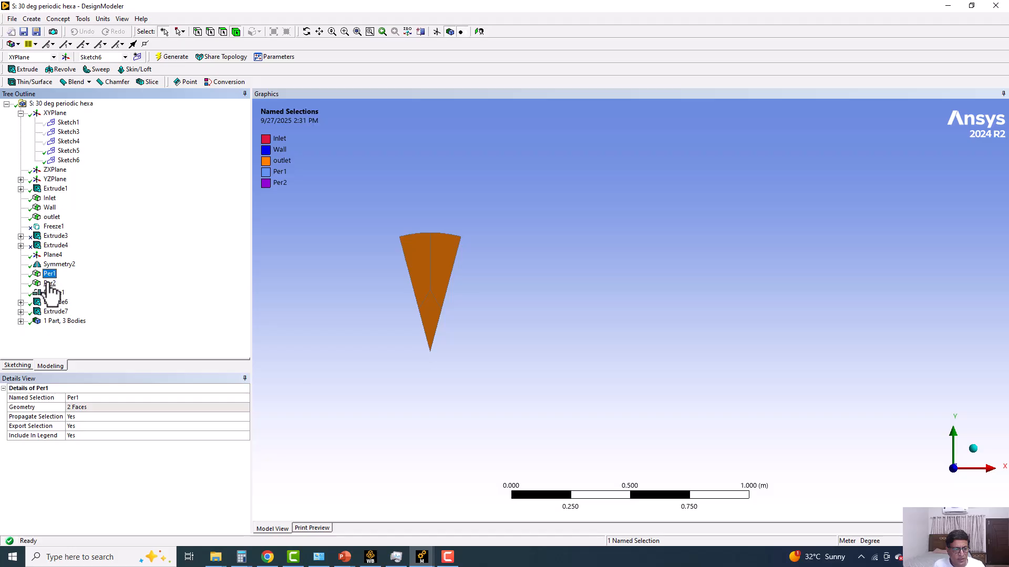
pyautogui.click(53, 264)
pyautogui.moveTo(346, 293)
pyautogui.mouseDown(button='middle')
pyautogui.moveTo(320, 295)
pyautogui.moveTo(336, 288)
pyautogui.mouseUp(button='middle')
pyautogui.scroll(-7, 335, 288)
pyautogui.keyDown('ctrl'); pyautogui.moveTo(380, 356); pyautogui.dragTo(573, 316, button='middle'); pyautogui.keyUp('ctrl')
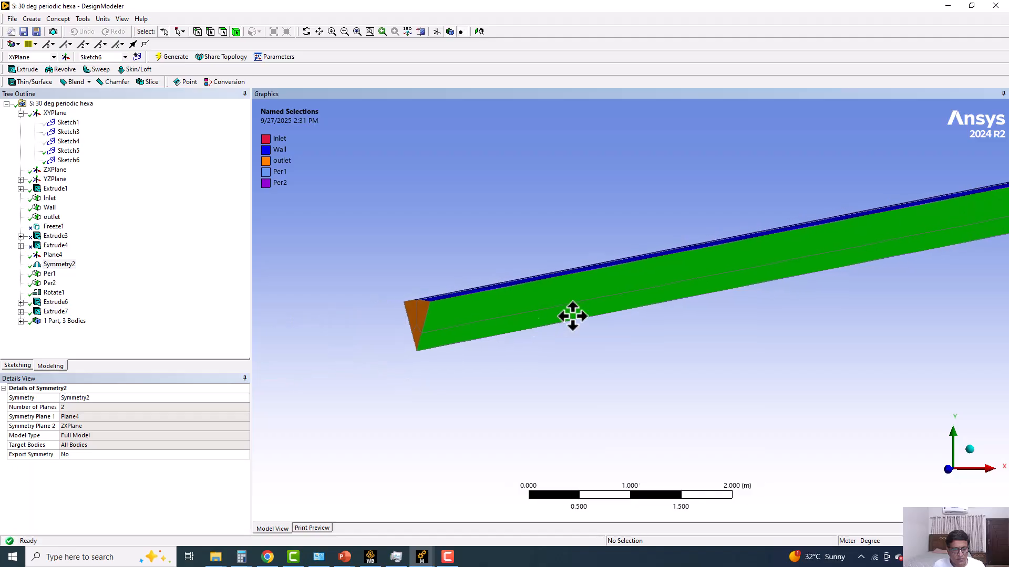
pyautogui.scroll(7, 515, 328)
pyautogui.keyDown('ctrl'); pyautogui.moveTo(447, 332); pyautogui.dragTo(676, 317, button='middle'); pyautogui.keyUp('ctrl')
pyautogui.scroll(5, 444, 330)
pyautogui.keyDown('ctrl'); pyautogui.moveTo(443, 331); pyautogui.dragTo(542, 275, button='middle'); pyautogui.keyUp('ctrl')
pyautogui.moveTo(301, 275); pyautogui.dragTo(665, 328, button='middle')
pyautogui.keyDown('ctrl'); pyautogui.moveTo(895, 454); pyautogui.dragTo(529, 254, button='middle'); pyautogui.keyUp('ctrl')
pyautogui.click(74, 264)
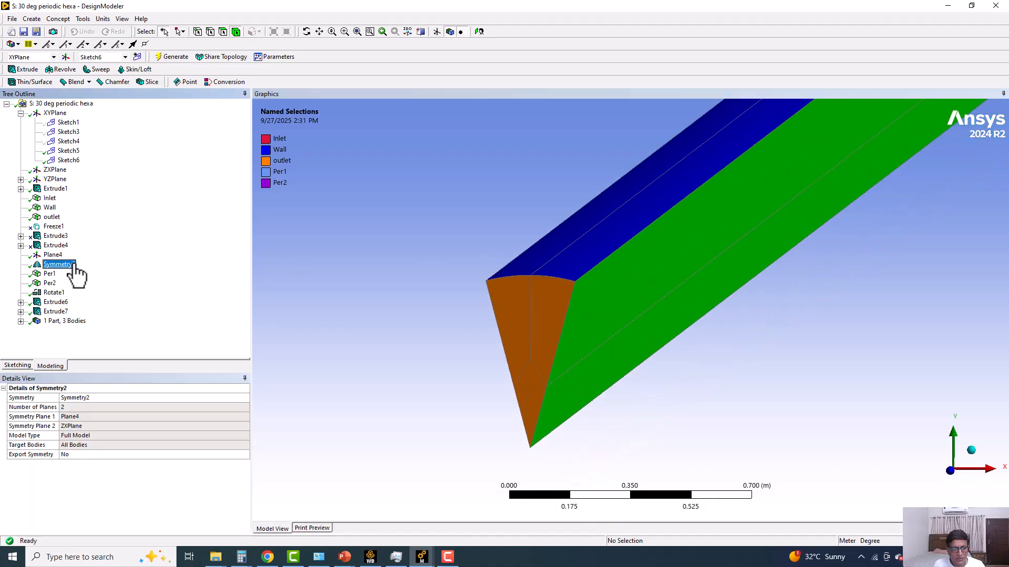
pyautogui.click(50, 274)
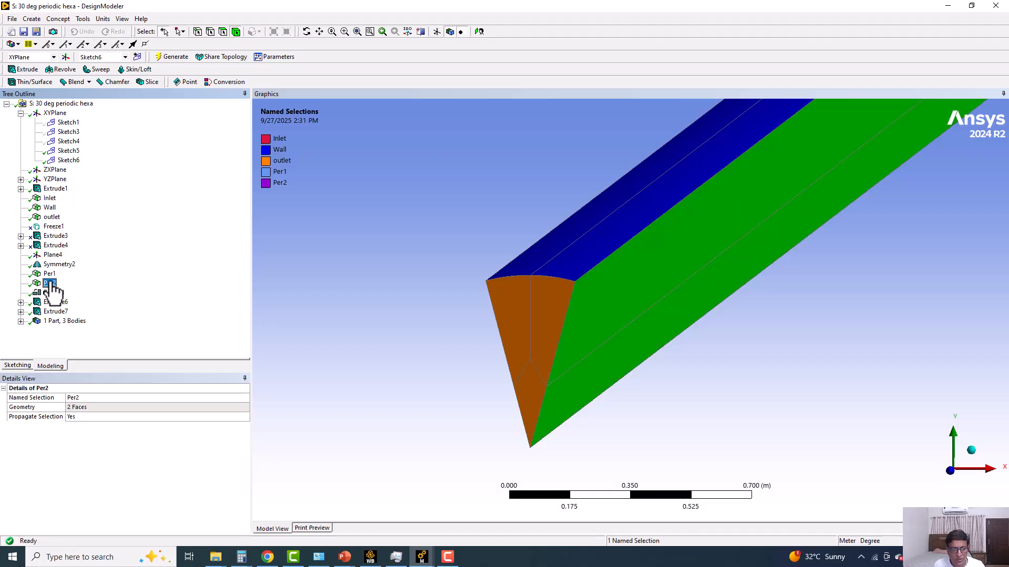
pyautogui.click(59, 265)
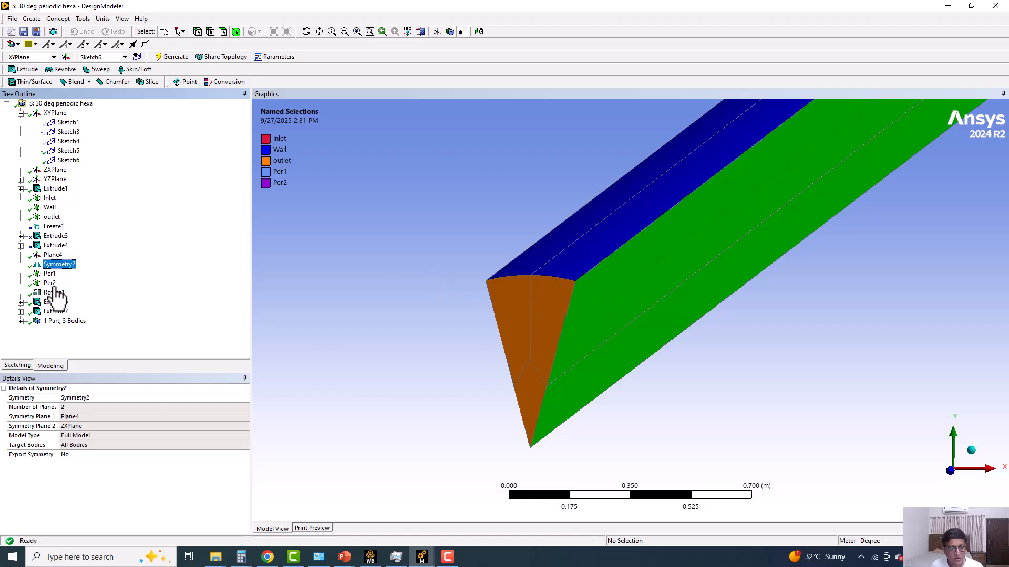
# Inspect individual bodies of the sector, and check all three solids of the multibody part together.
pyautogui.click(561, 310)
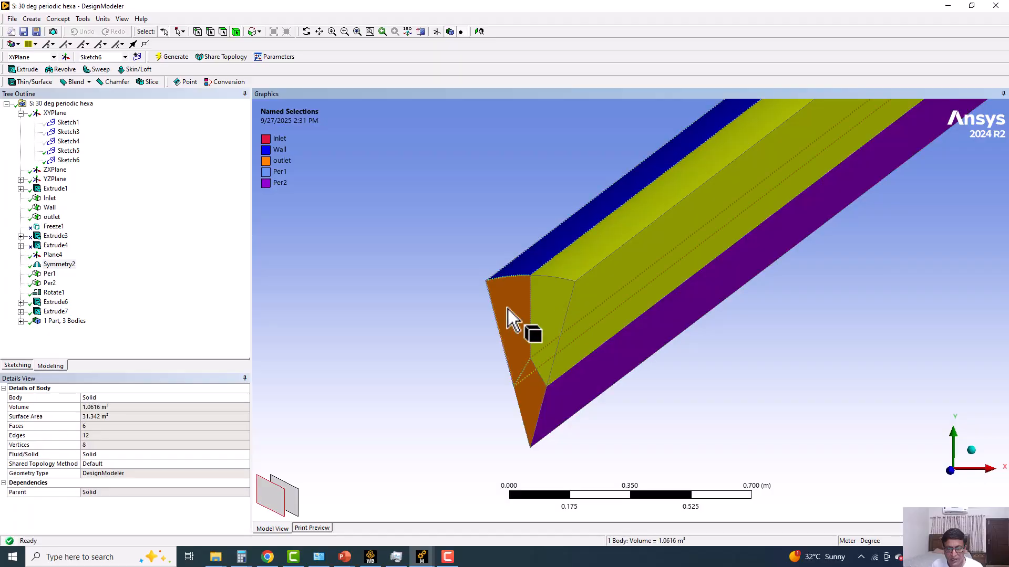
pyautogui.click(525, 405)
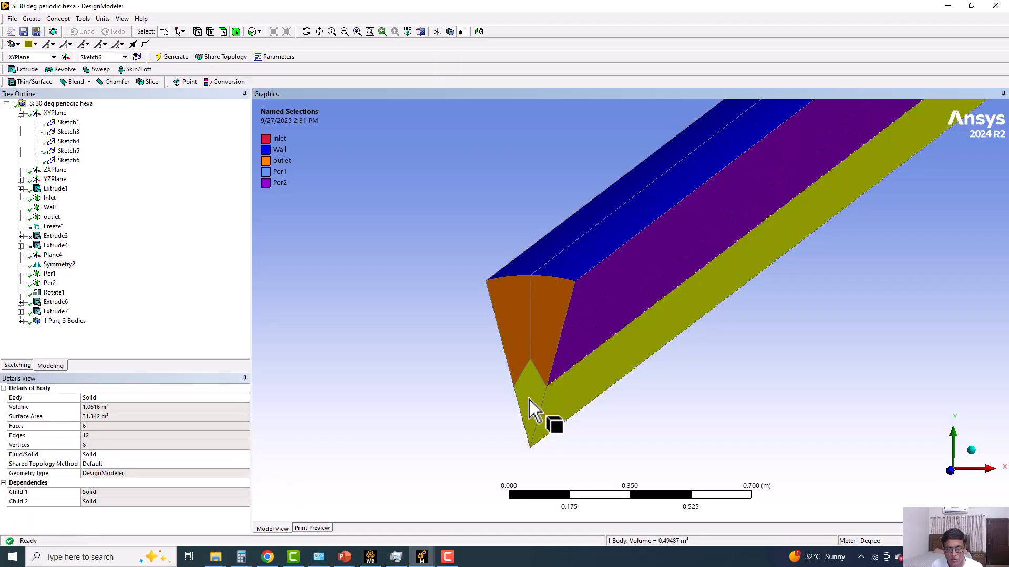
pyautogui.click(21, 321)
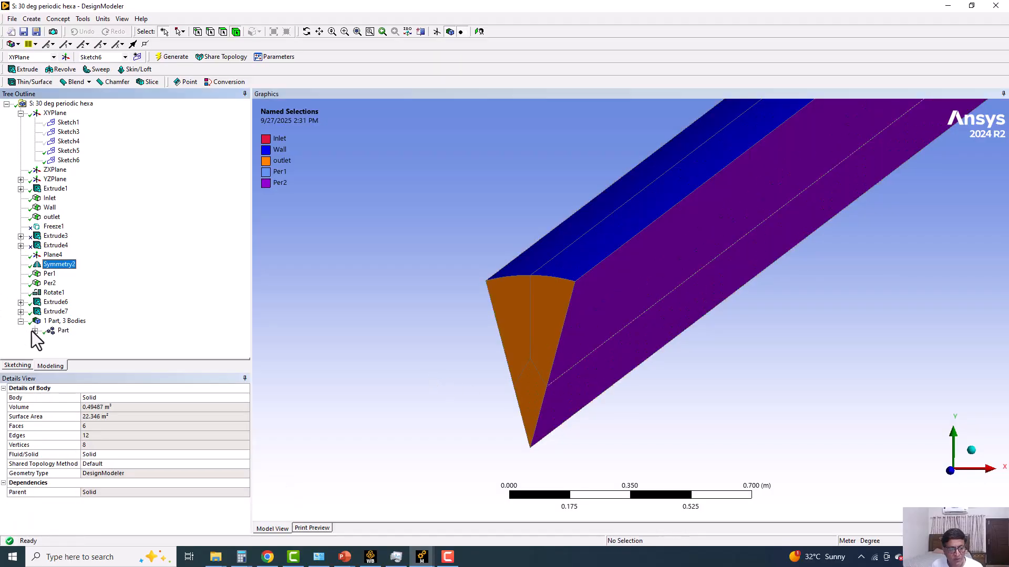
pyautogui.click(34, 331)
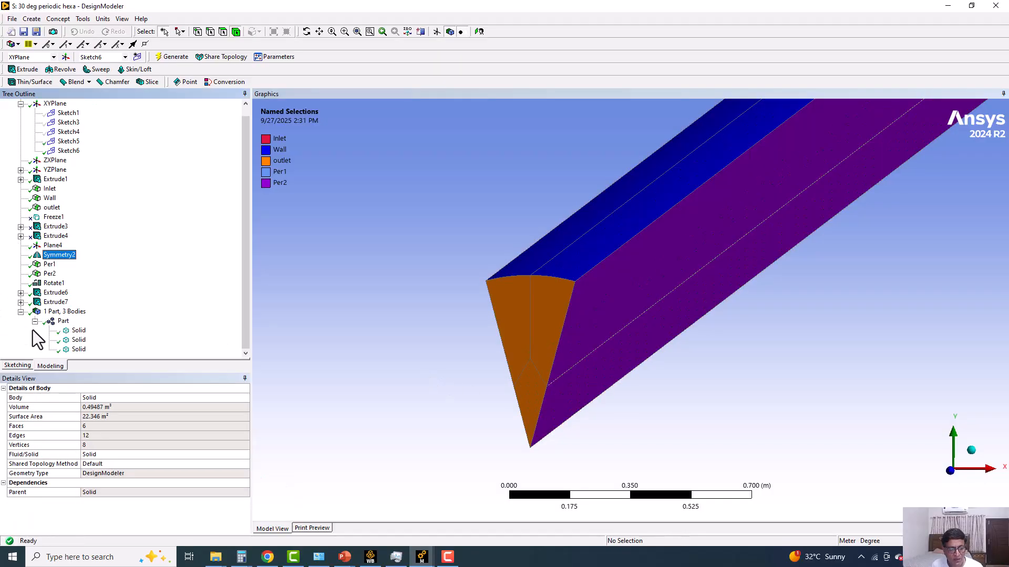
pyautogui.click(84, 331)
pyautogui.keyDown('ctrl'); pyautogui.click(79, 340); pyautogui.keyUp('ctrl')
pyautogui.keyDown('ctrl'); pyautogui.click(79, 350); pyautogui.keyUp('ctrl')
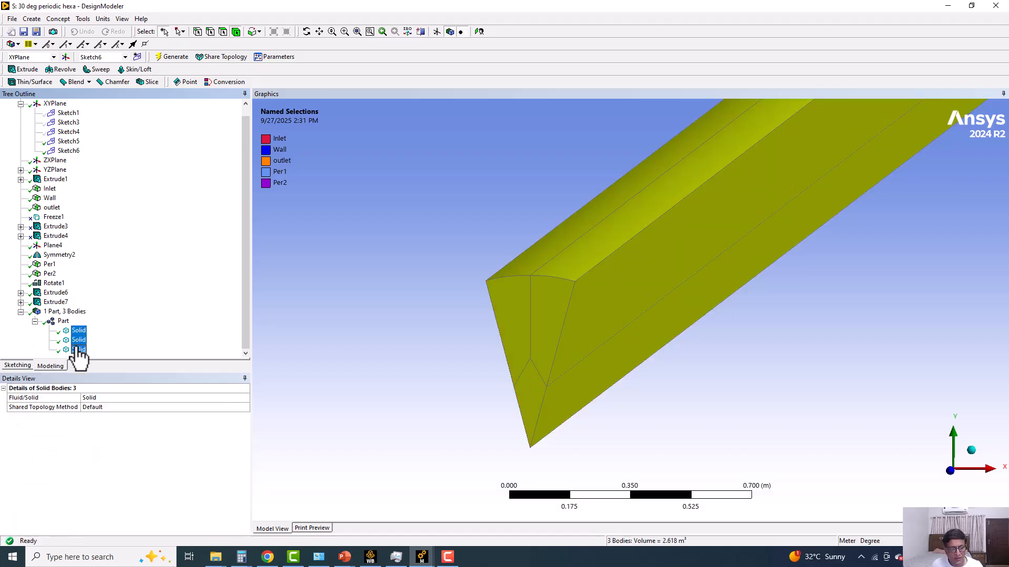
pyautogui.rightClick(79, 349)
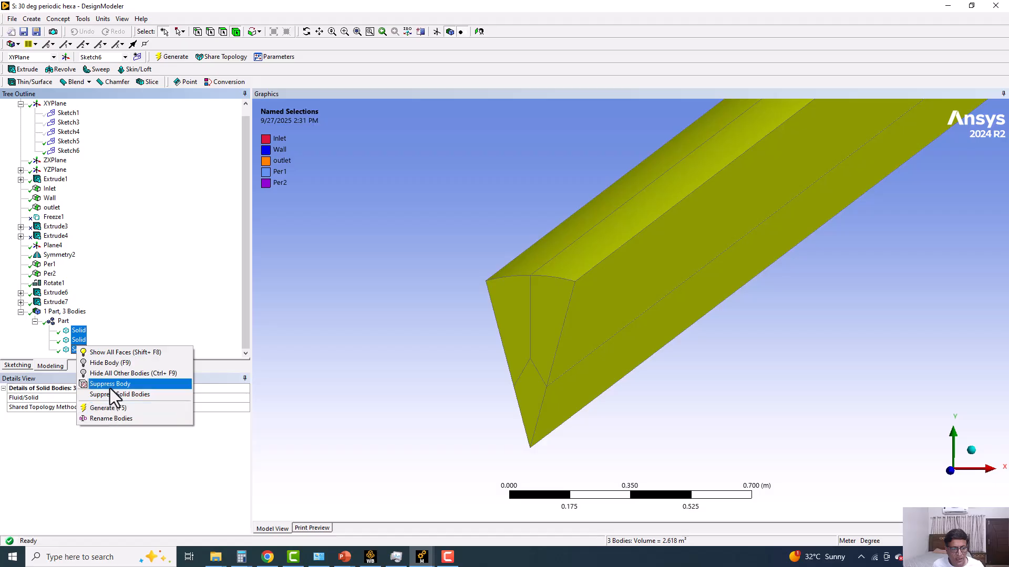
pyautogui.click(407, 277)
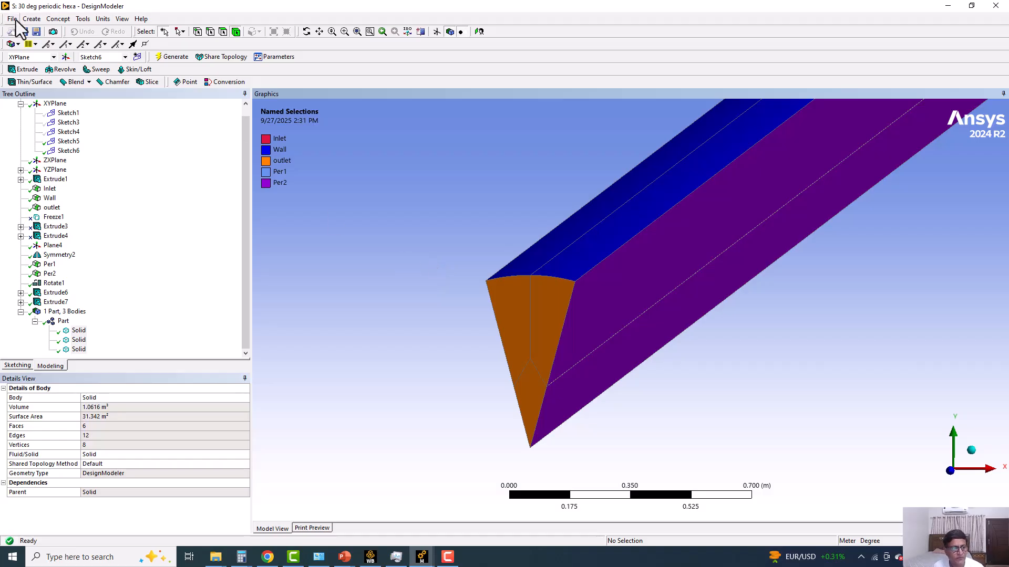
# Switch to Workbench and open the 30 deg periodic hexa mesh with upstream data re-read, dismissing the scoping worksheet.
pyautogui.click(370, 557)
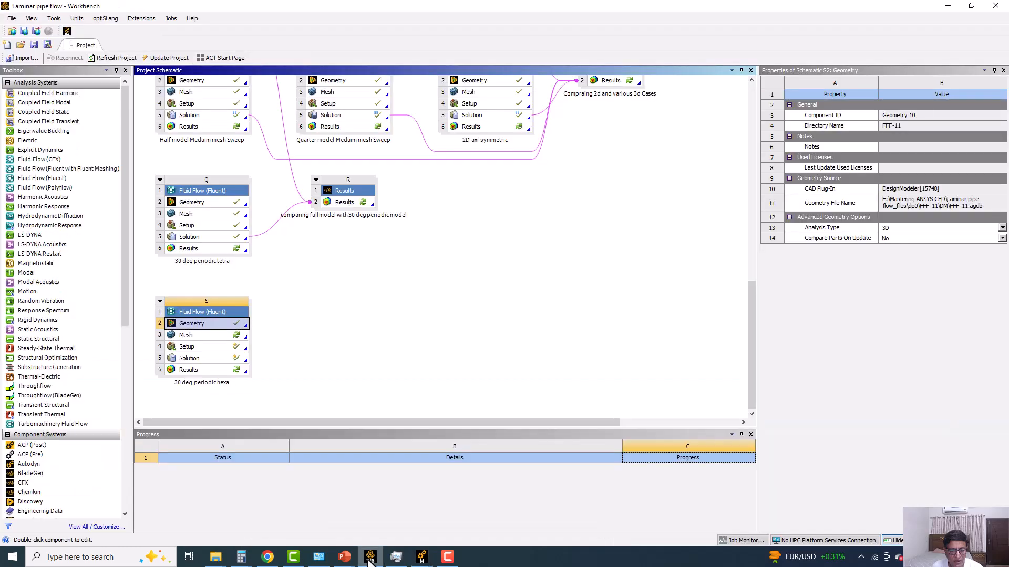
pyautogui.doubleClick(200, 335)
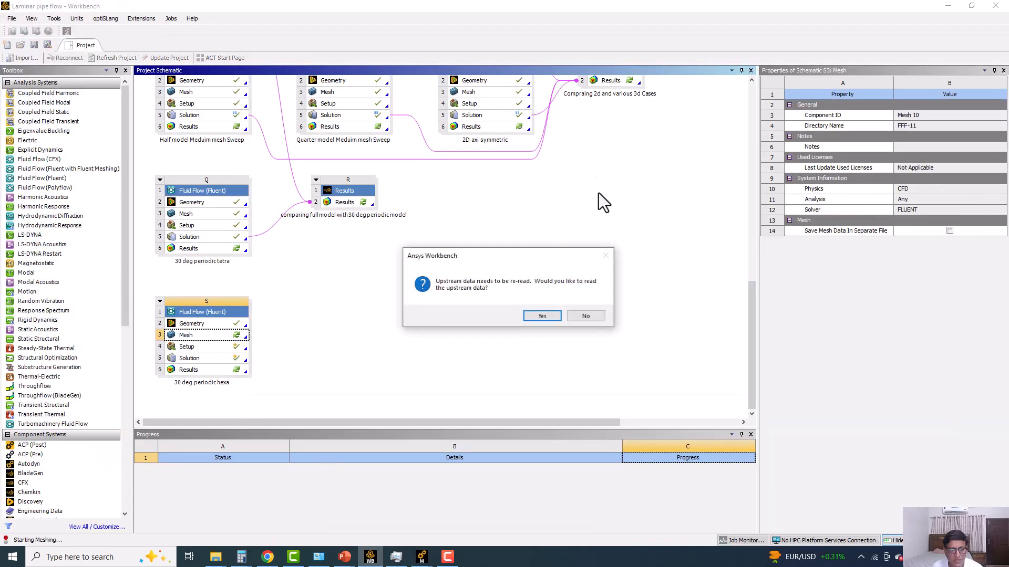
pyautogui.click(543, 315)
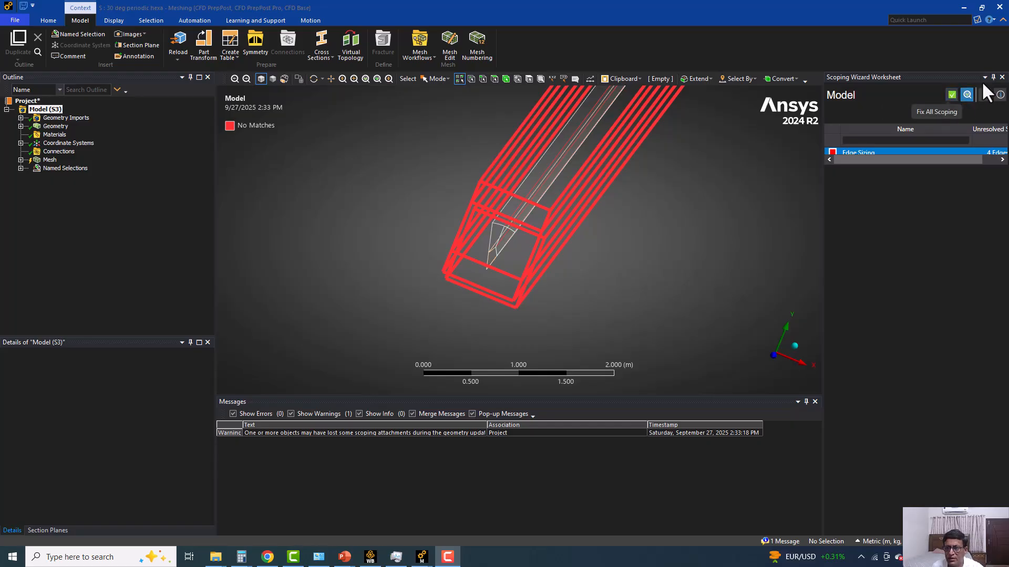
pyautogui.click(1002, 77)
pyautogui.scroll(5, 531, 212)
pyautogui.scroll(1, 581, 253)
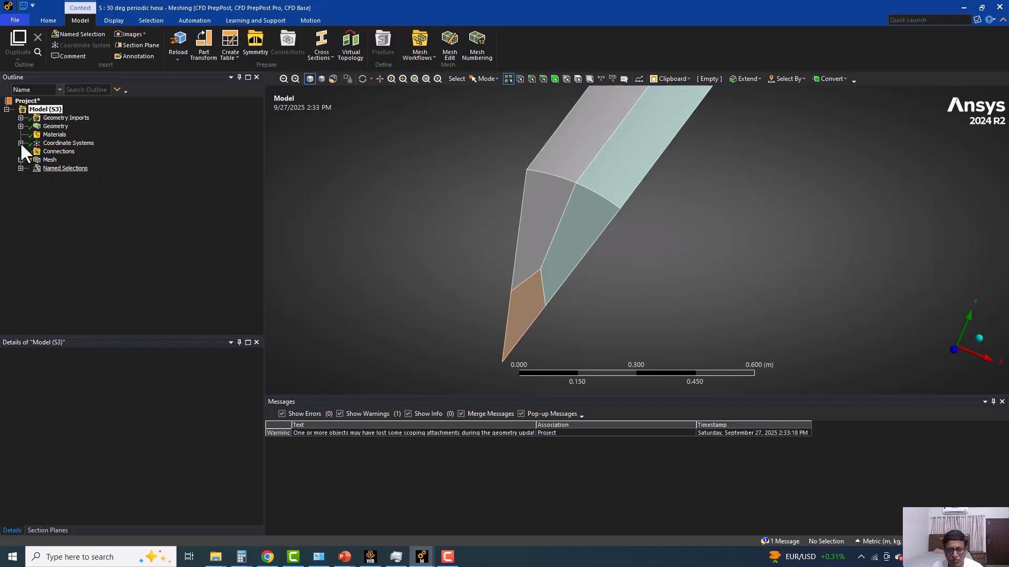
# Review the Sweep Method settings, and examine the lengthwise edges scoped to Edge Sizing in wireframe display.
pyautogui.click(21, 160)
pyautogui.click(76, 168)
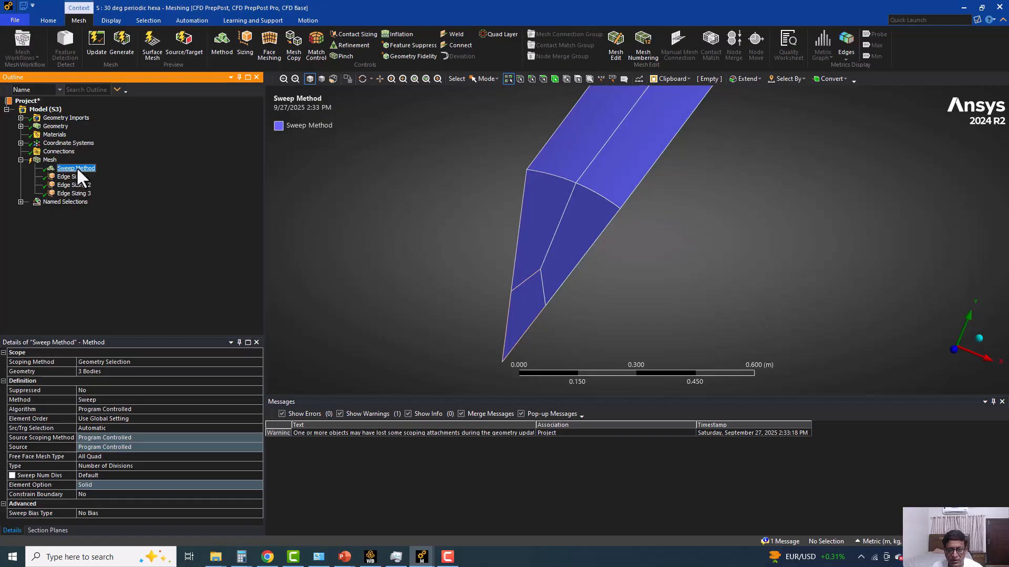
pyautogui.click(76, 176)
pyautogui.scroll(-2, 523, 201)
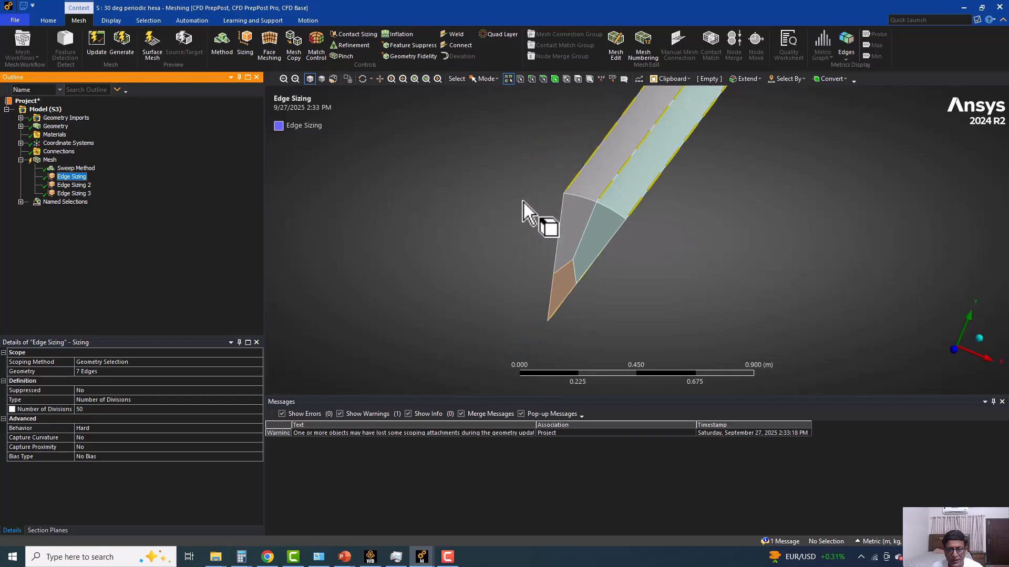
pyautogui.click(333, 78)
pyautogui.scroll(-8, 508, 196)
pyautogui.keyDown('ctrl'); pyautogui.moveTo(549, 234); pyautogui.dragTo(326, 286, button='middle'); pyautogui.keyUp('ctrl')
pyautogui.moveTo(470, 267); pyautogui.dragTo(743, 308, button='middle')
pyautogui.scroll(5, 518, 213)
pyautogui.moveTo(515, 214); pyautogui.dragTo(535, 224, button='middle')
pyautogui.scroll(1, 570, 232)
pyautogui.keyDown('ctrl'); pyautogui.moveTo(593, 310); pyautogui.dragTo(531, 149, button='middle'); pyautogui.keyUp('ctrl')
pyautogui.keyDown('ctrl'); pyautogui.moveTo(528, 310); pyautogui.dragTo(506, 200, button='middle'); pyautogui.keyUp('ctrl')
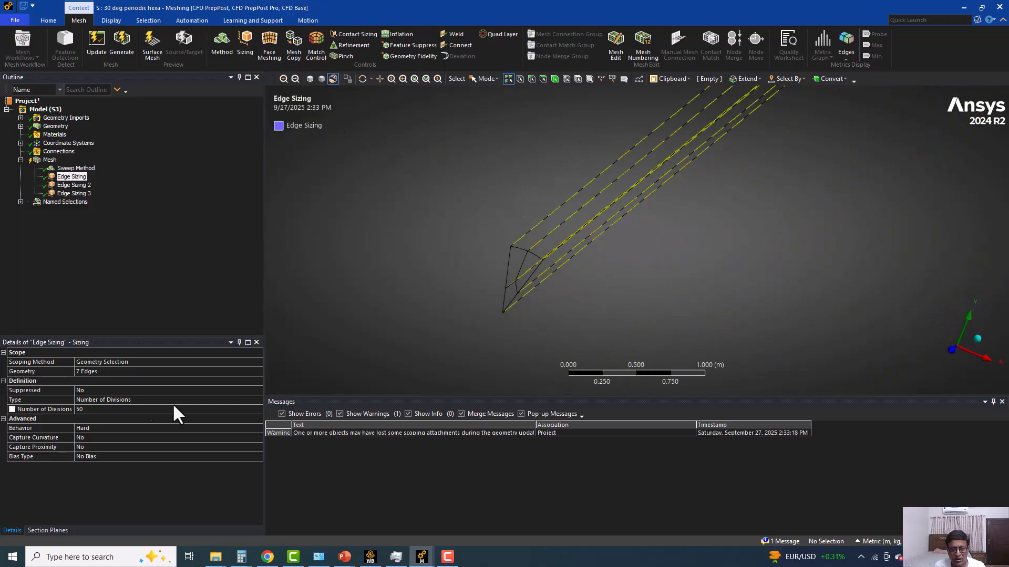
# Check the division count of Edge Sizing 2 and examine its scoped edges on the sector's end face.
pyautogui.click(79, 186)
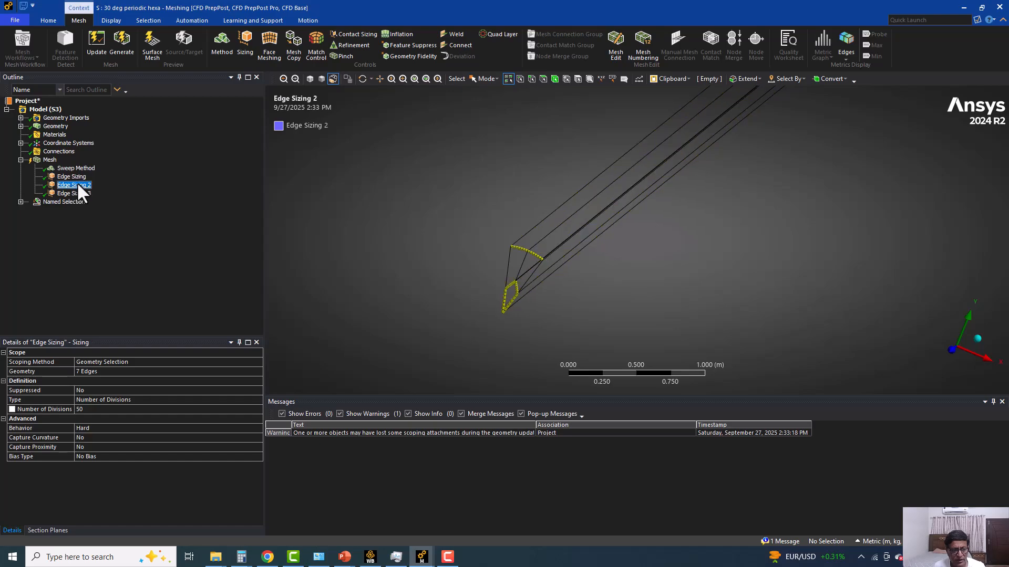
pyautogui.scroll(5, 485, 274)
pyautogui.keyDown('ctrl'); pyautogui.moveTo(485, 274); pyautogui.dragTo(616, 197, button='middle'); pyautogui.keyUp('ctrl')
pyautogui.scroll(2, 466, 187)
pyautogui.scroll(1, 467, 187)
pyautogui.moveTo(467, 187)
pyautogui.keyDown('ctrl'); pyautogui.mouseDown(button='middle')
pyautogui.moveTo(513, 203)
pyautogui.moveTo(614, 204)
pyautogui.mouseUp(button='middle'); pyautogui.keyUp('ctrl')
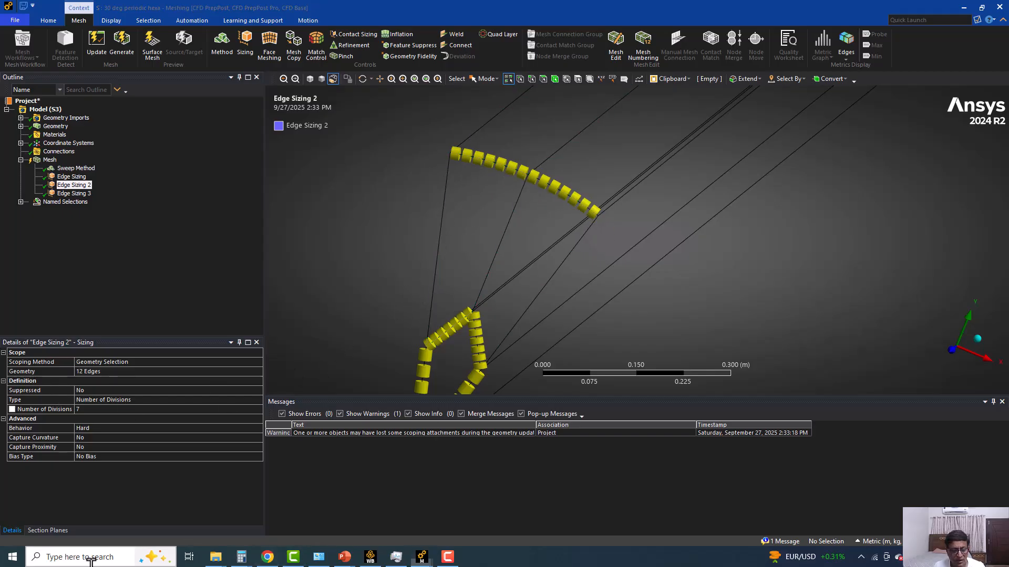
# Calculate 360 divided by 40 in Calculator, and close it to return to the mesh.
pyautogui.click(91, 557)
pyautogui.write('ca')
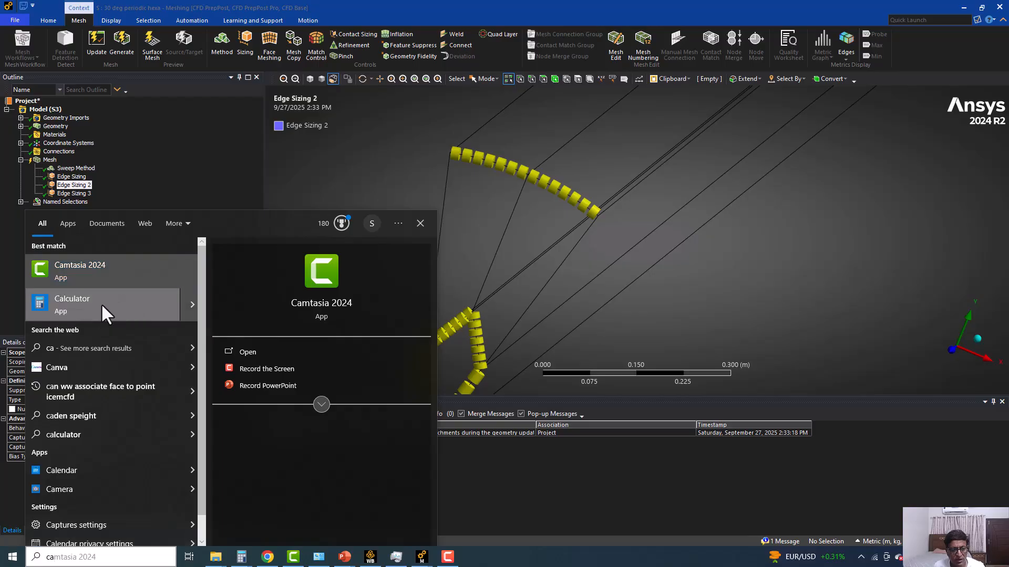
pyautogui.click(104, 314)
pyautogui.write('40')
pyautogui.press('BackSpace')
pyautogui.press('BackSpace')
pyautogui.write('3')
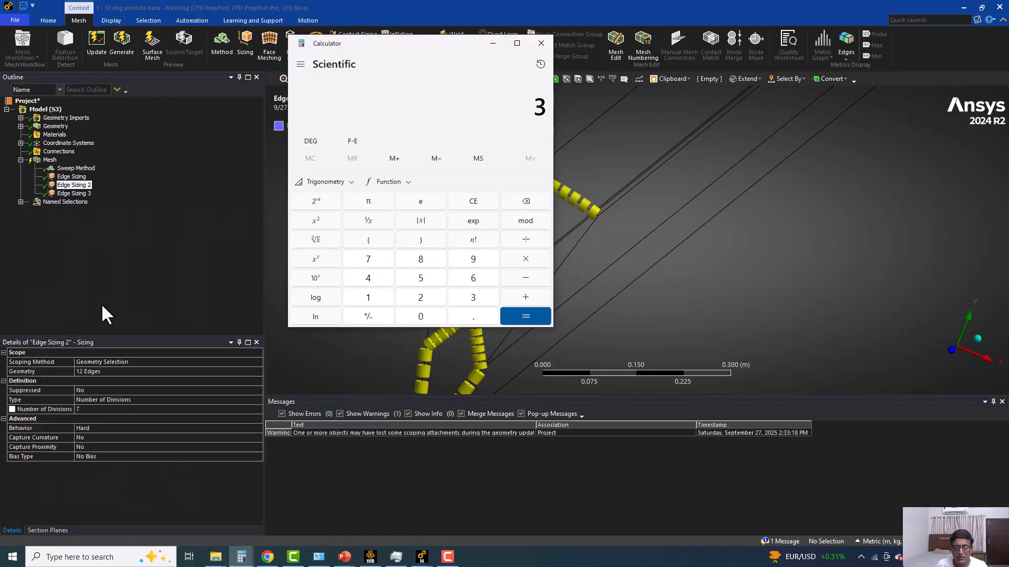
pyautogui.write('60/40 ÷ 4')
pyautogui.press('Return')
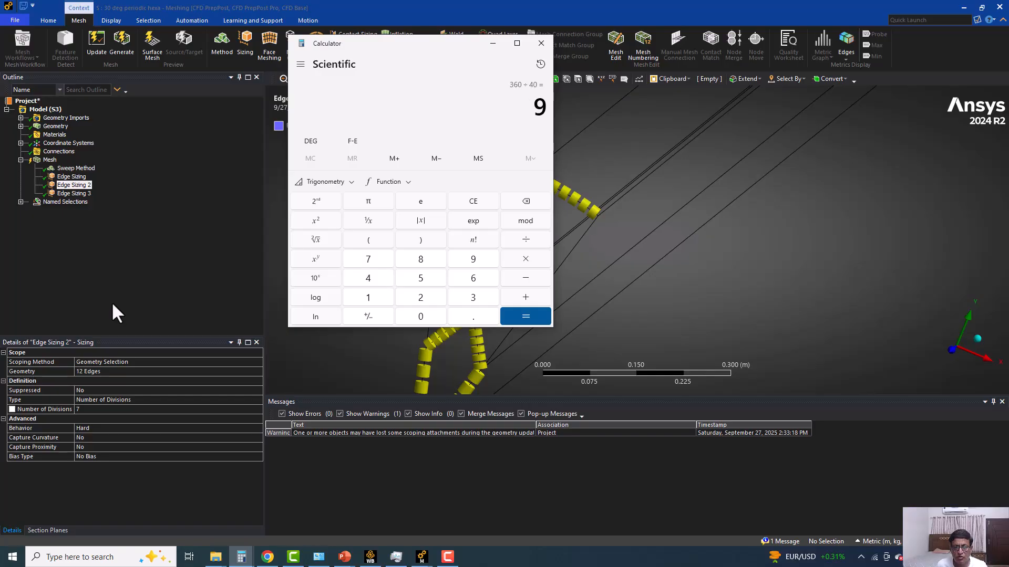
pyautogui.moveTo(383, 46); pyautogui.dragTo(416, 165)
pyautogui.moveTo(415, 173); pyautogui.dragTo(223, 208)
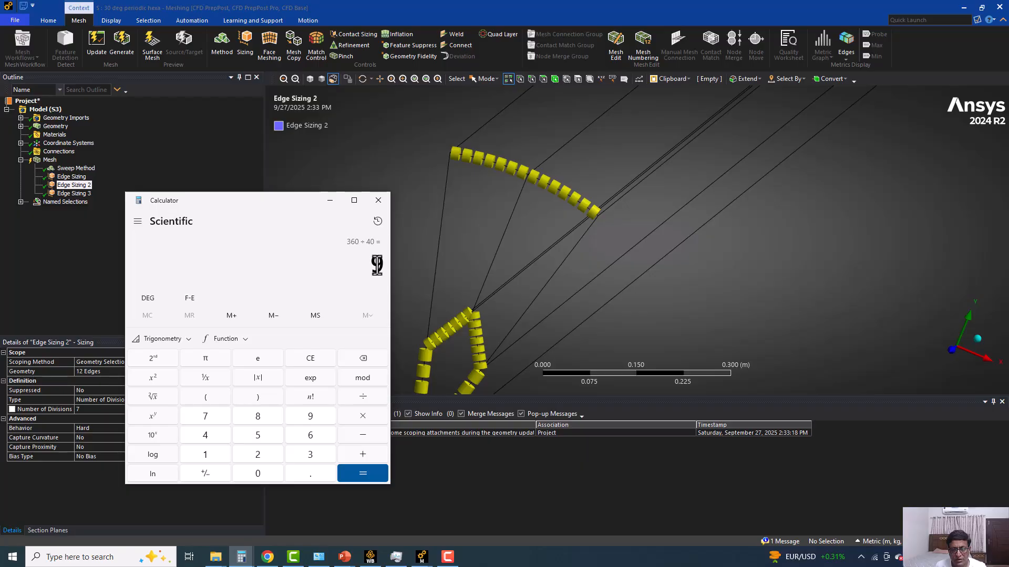
pyautogui.click(378, 200)
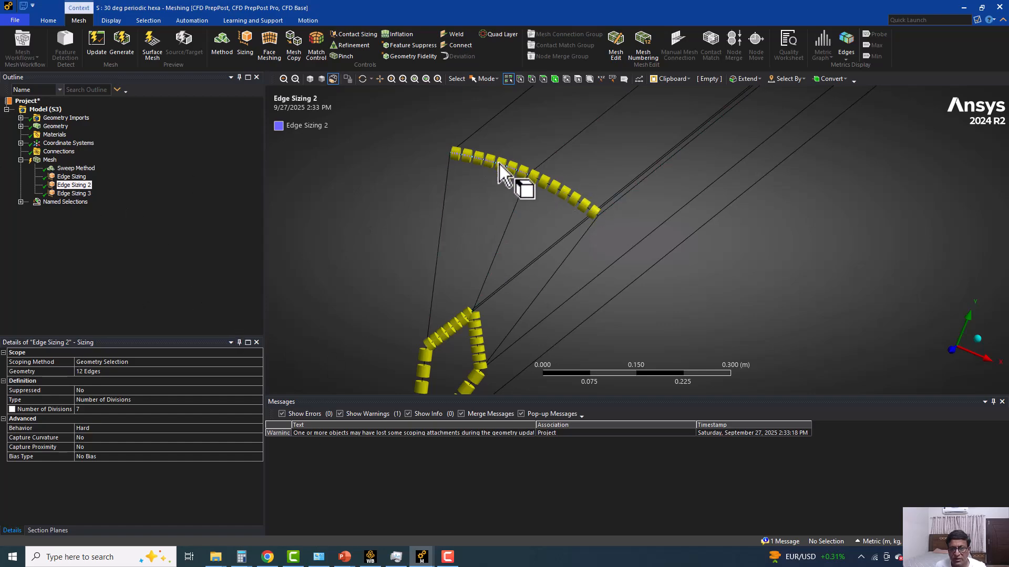
# Examine the Edge Sizing 2 edges around the inner block, and review the scoped and reverse-bias edges of Edge Sizing 3.
pyautogui.keyDown('ctrl'); pyautogui.moveTo(417, 349); pyautogui.dragTo(426, 233, button='middle'); pyautogui.keyUp('ctrl')
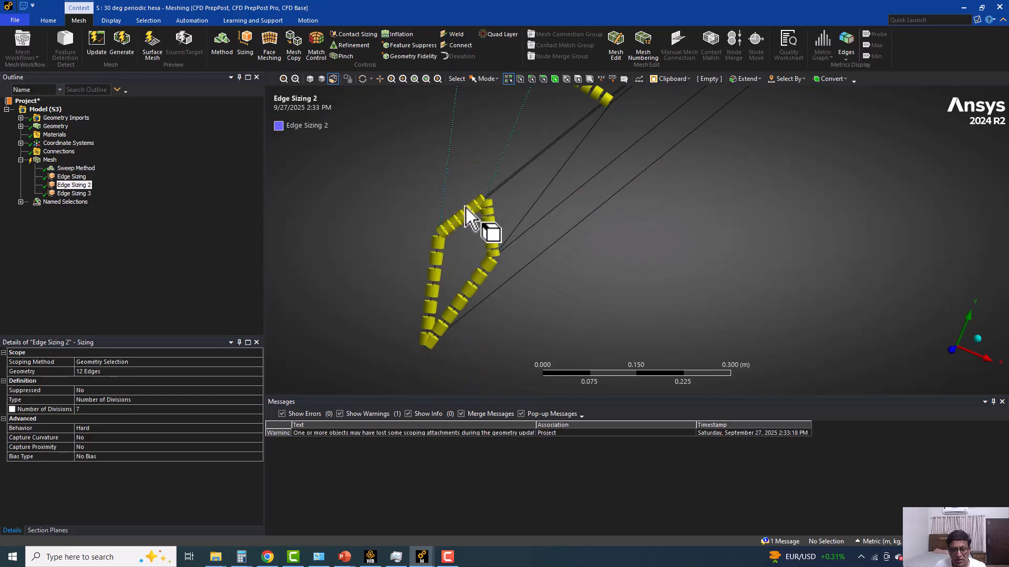
pyautogui.scroll(-3, 357, 318)
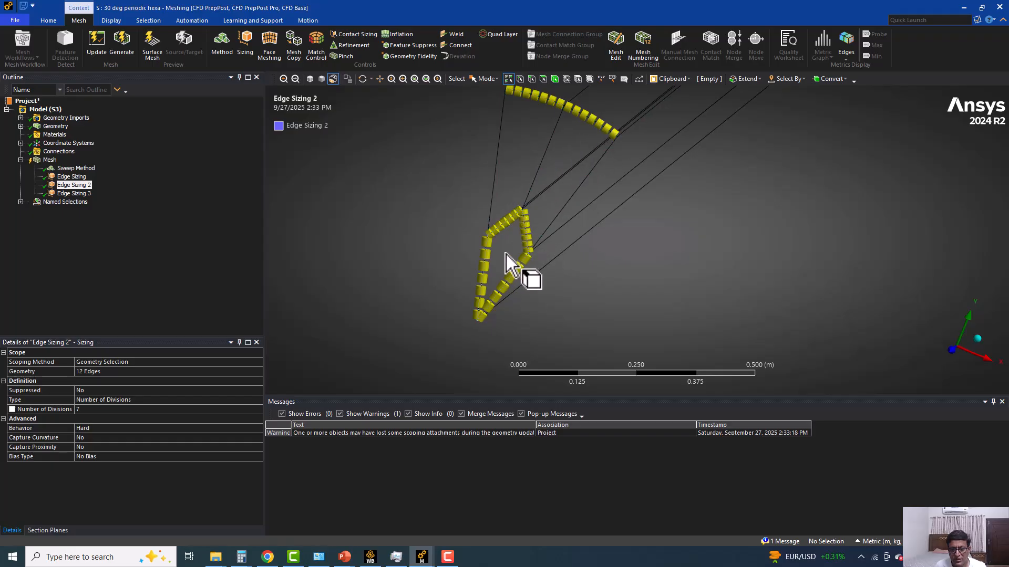
pyautogui.keyDown('ctrl'); pyautogui.moveTo(477, 268); pyautogui.dragTo(480, 277, button='middle'); pyautogui.keyUp('ctrl')
pyautogui.click(70, 194)
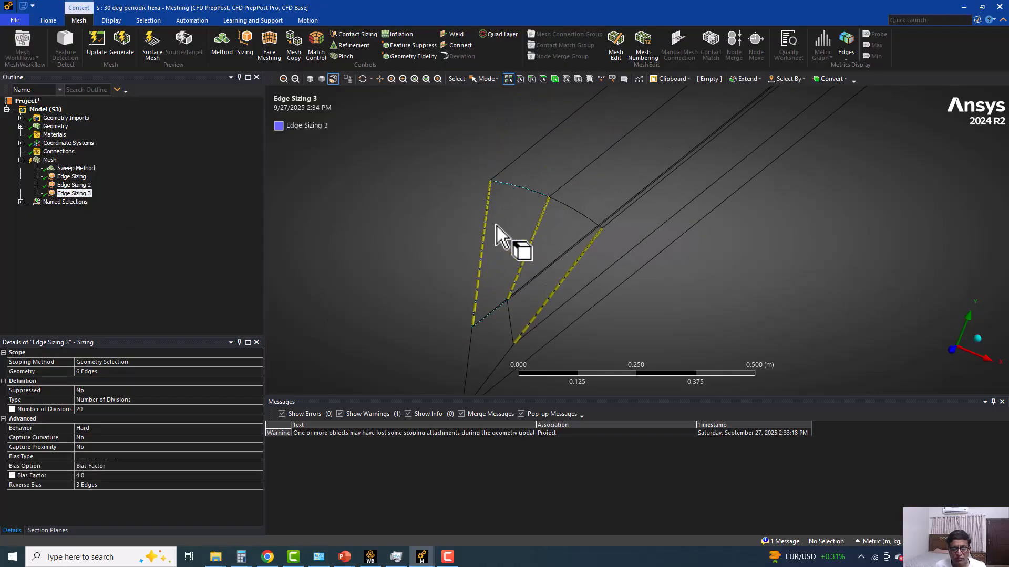
pyautogui.keyDown('ctrl'); pyautogui.moveTo(400, 318); pyautogui.dragTo(403, 265, button='middle'); pyautogui.keyUp('ctrl')
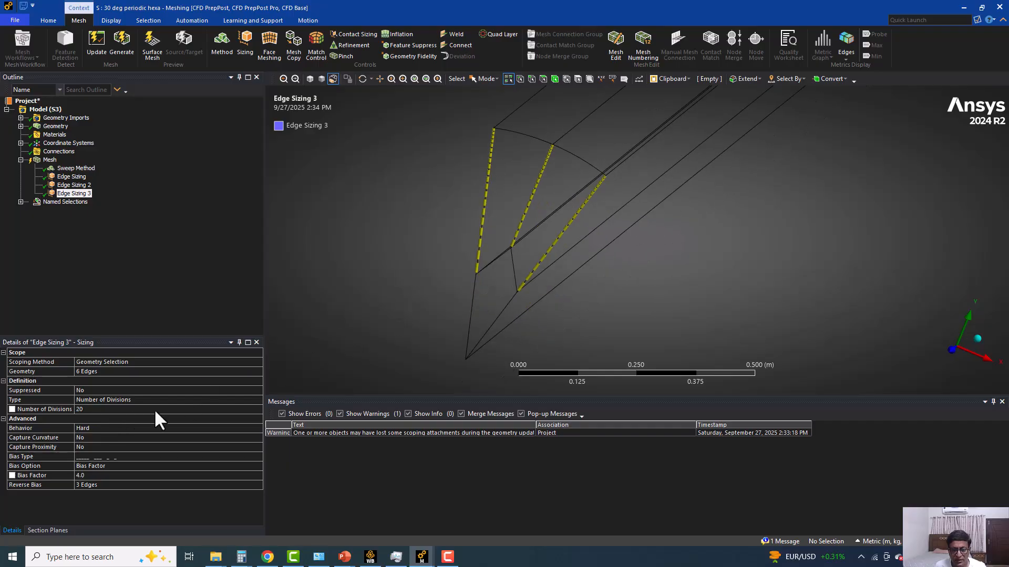
pyautogui.click(100, 485)
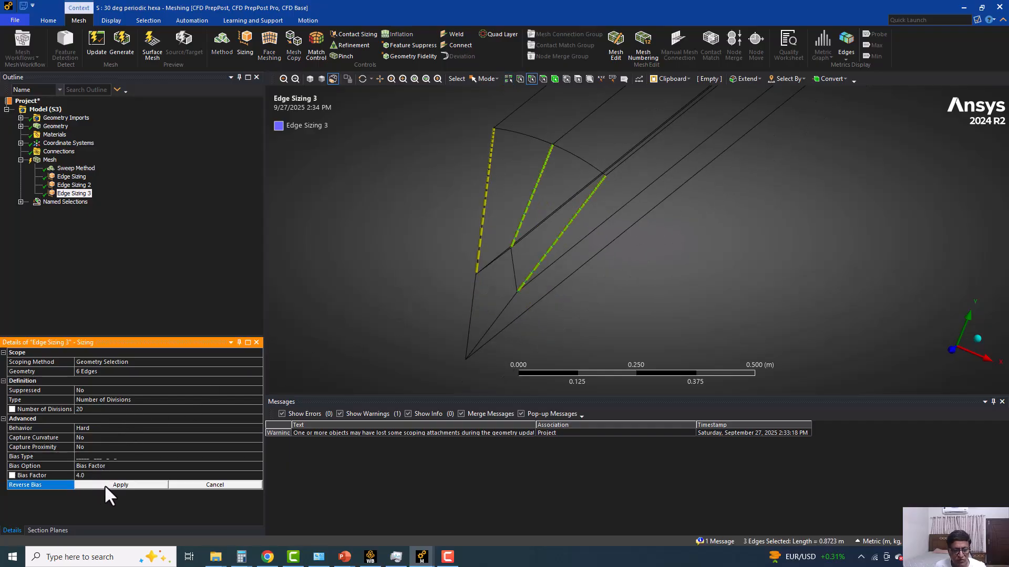
# Generate the hexa mesh and show it in shaded display with edges.
pyautogui.click(49, 160)
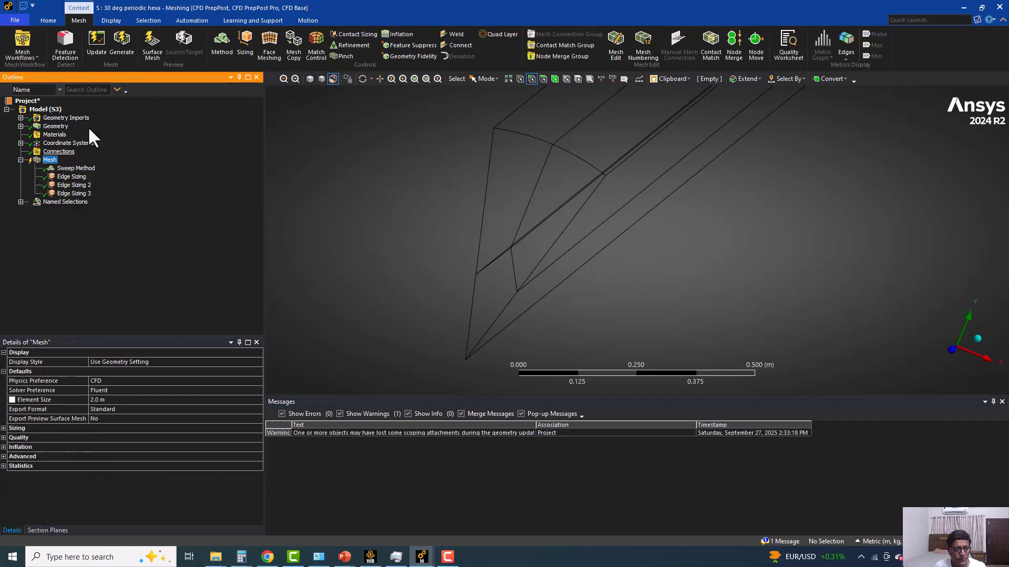
pyautogui.click(131, 42)
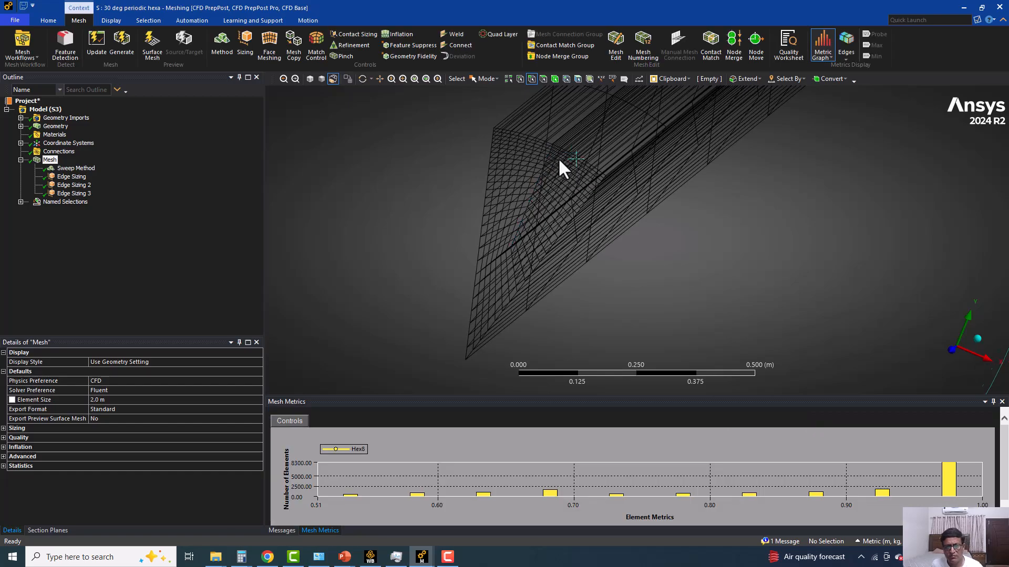
pyautogui.click(309, 79)
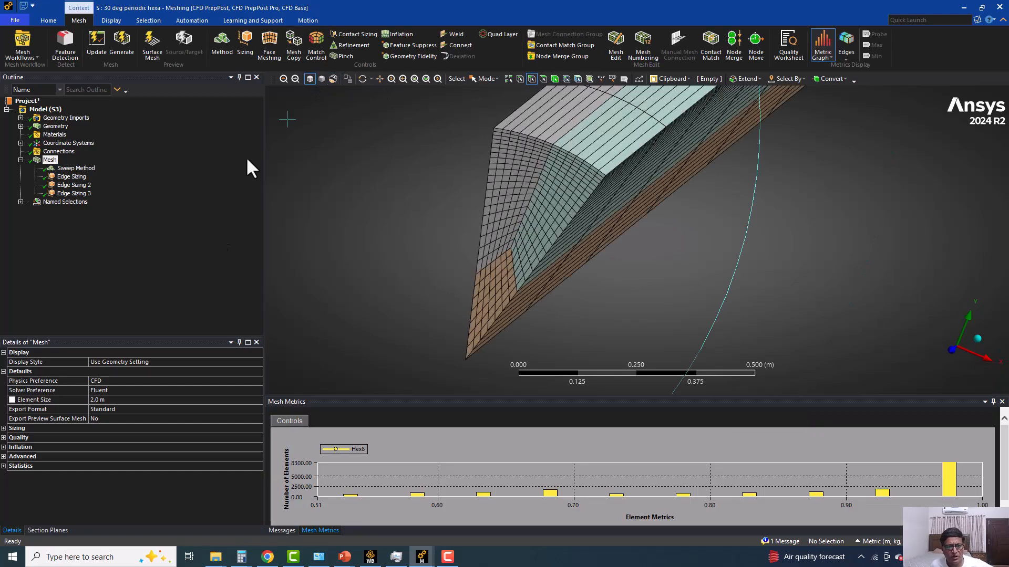
# Check the mesh statistics for nodes and elements, and inspect the swept mesh on the sector's end face and along its length.
pyautogui.click(3, 457)
pyautogui.scroll(-1, 11, 465)
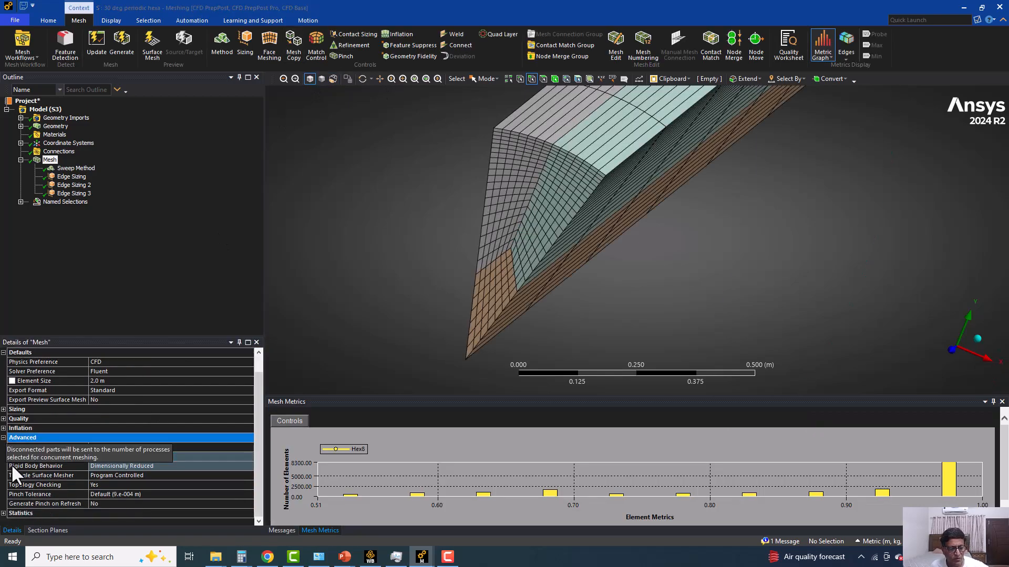
pyautogui.click(3, 513)
pyautogui.scroll(-1, 13, 512)
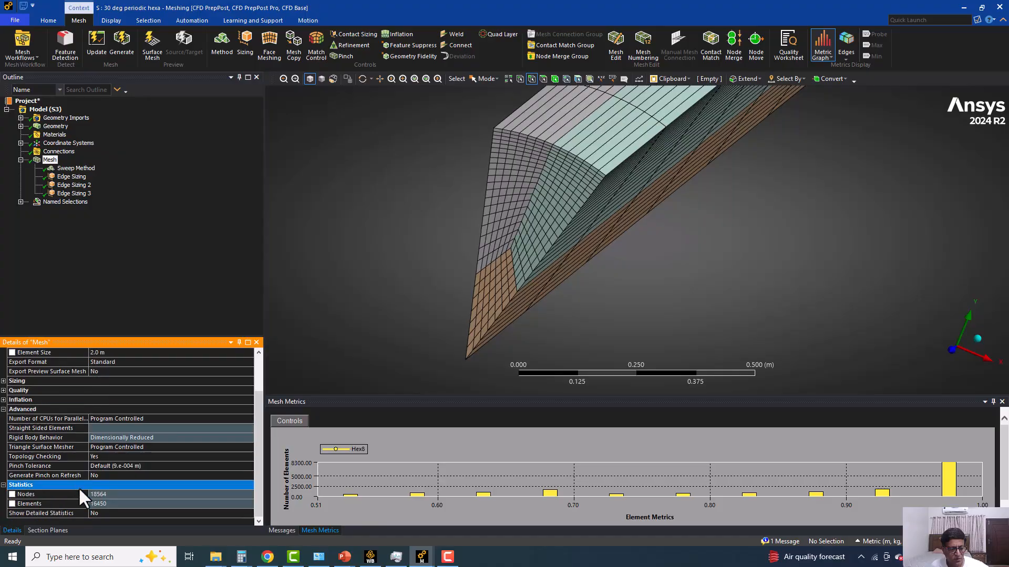
pyautogui.click(114, 503)
pyautogui.scroll(-5, 506, 182)
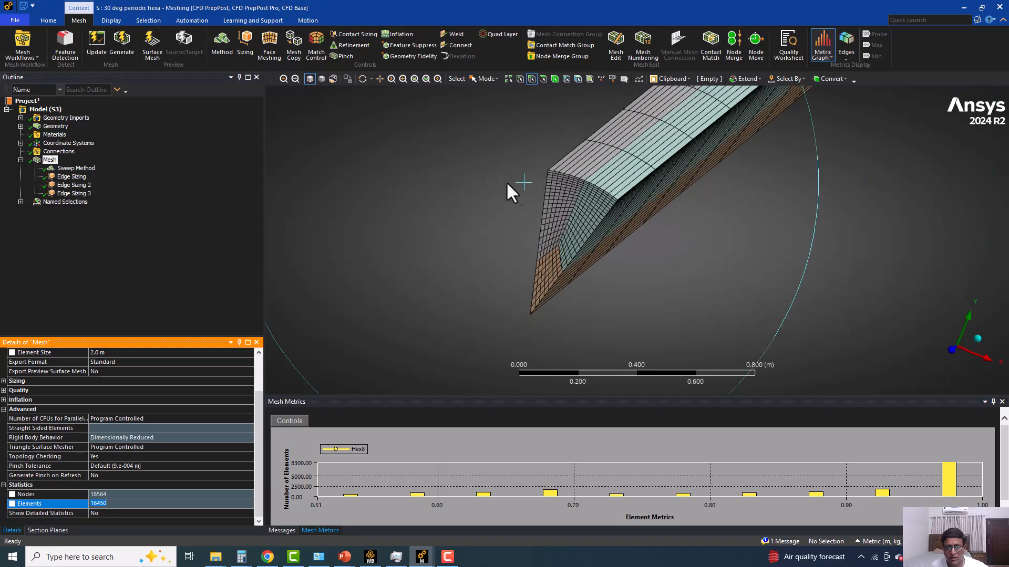
pyautogui.scroll(3, 563, 207)
pyautogui.moveTo(649, 167); pyautogui.dragTo(547, 221, button='middle')
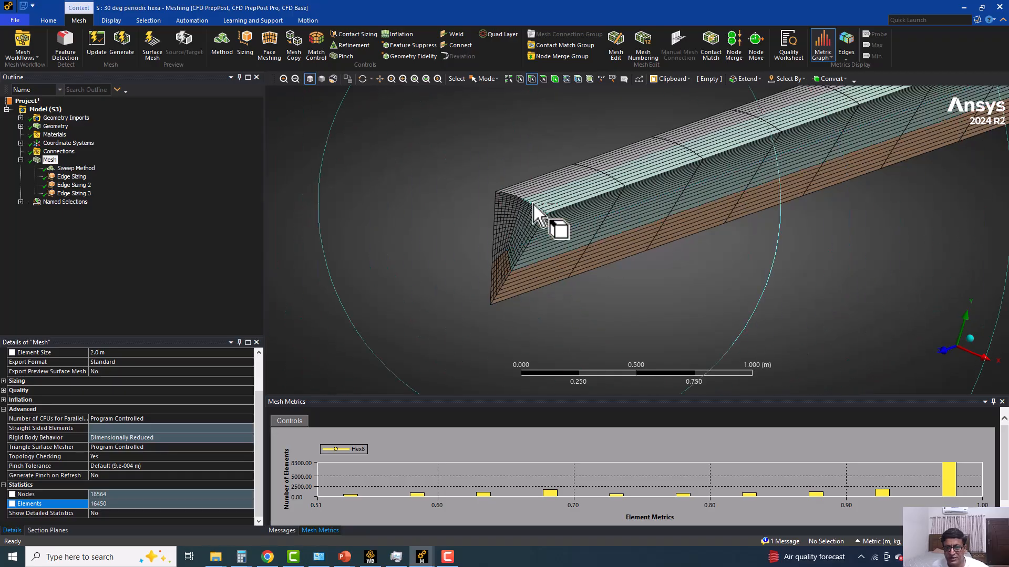
pyautogui.scroll(2, 534, 204)
pyautogui.scroll(1, 534, 204)
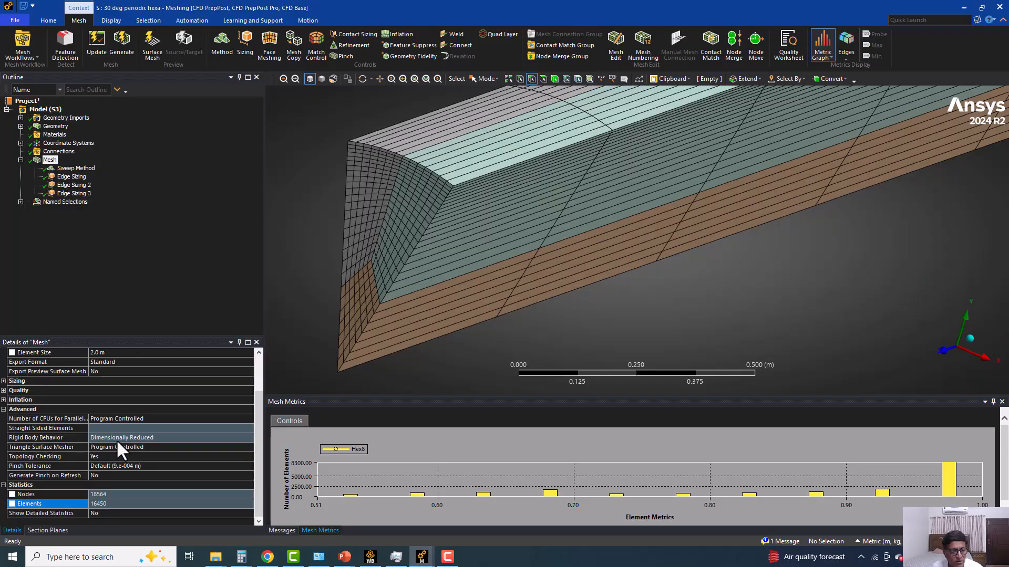
# Check the minimum and average orthogonal quality of the mesh.
pyautogui.scroll(2, 100, 429)
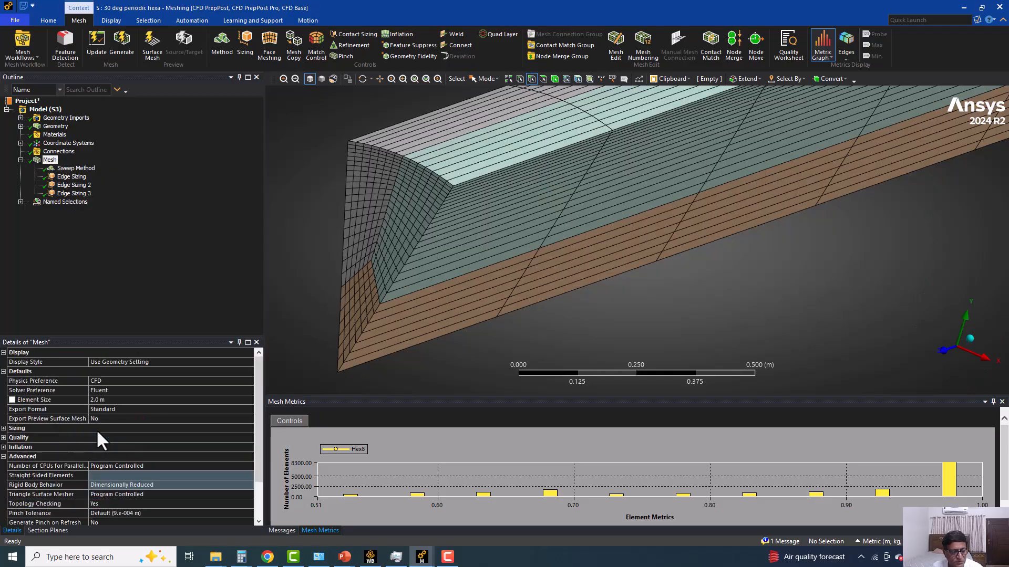
pyautogui.click(3, 438)
pyautogui.scroll(-1, 99, 454)
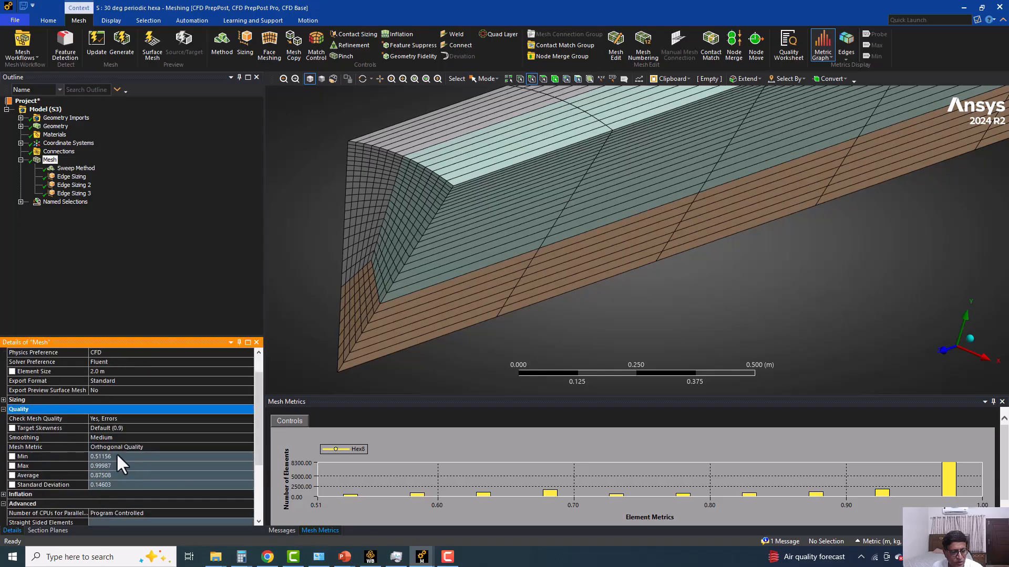
pyautogui.click(115, 456)
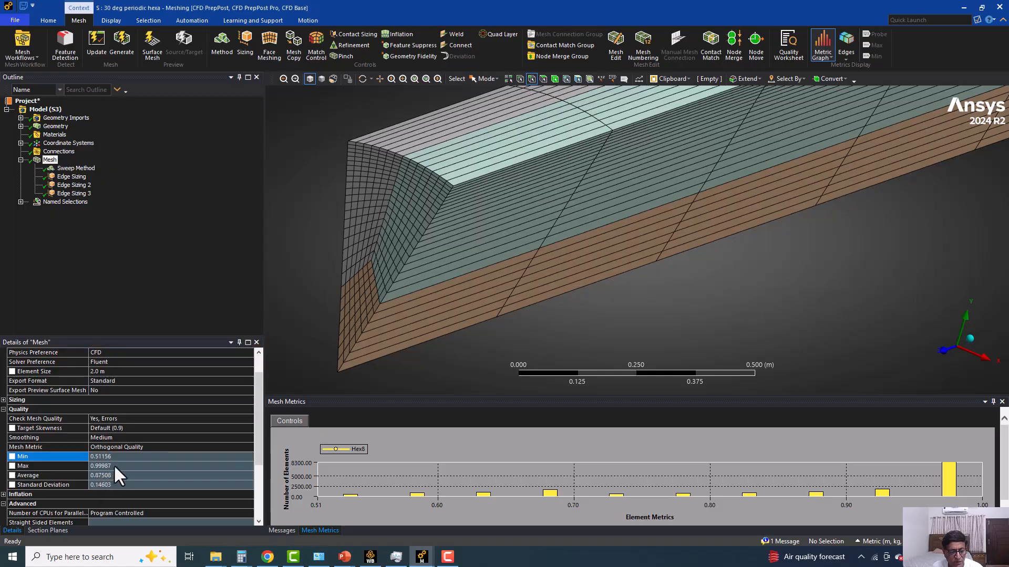
pyautogui.click(110, 475)
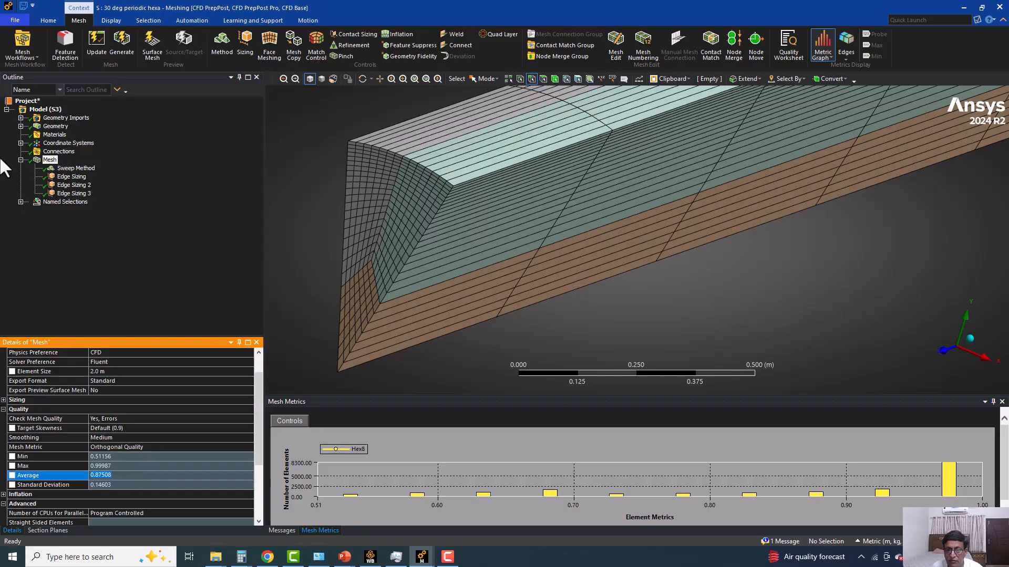
# Update the mesh for Fluent, and switch to Workbench to save the project before returning to Meshing.
pyautogui.click(95, 42)
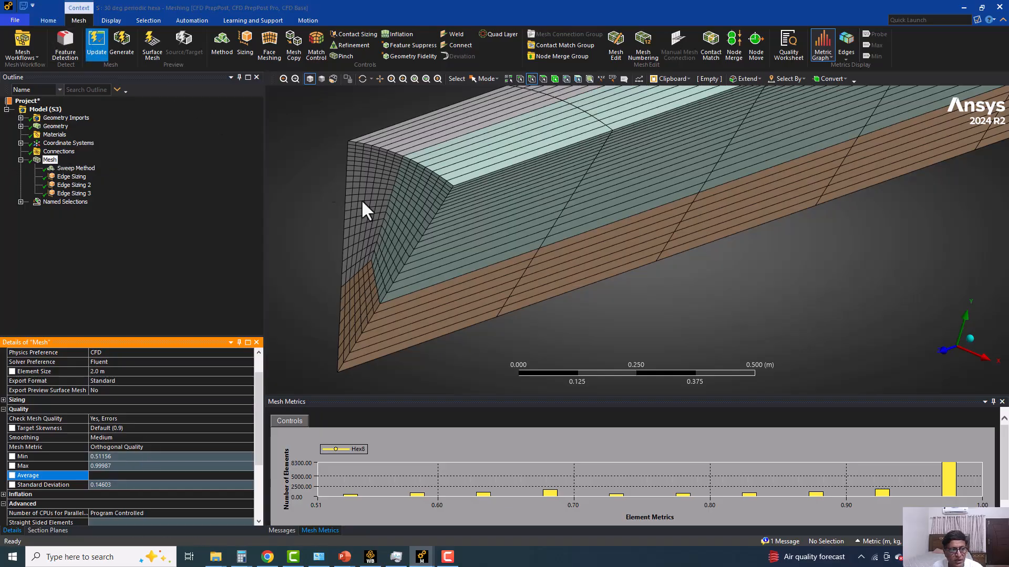
pyautogui.click(59, 151)
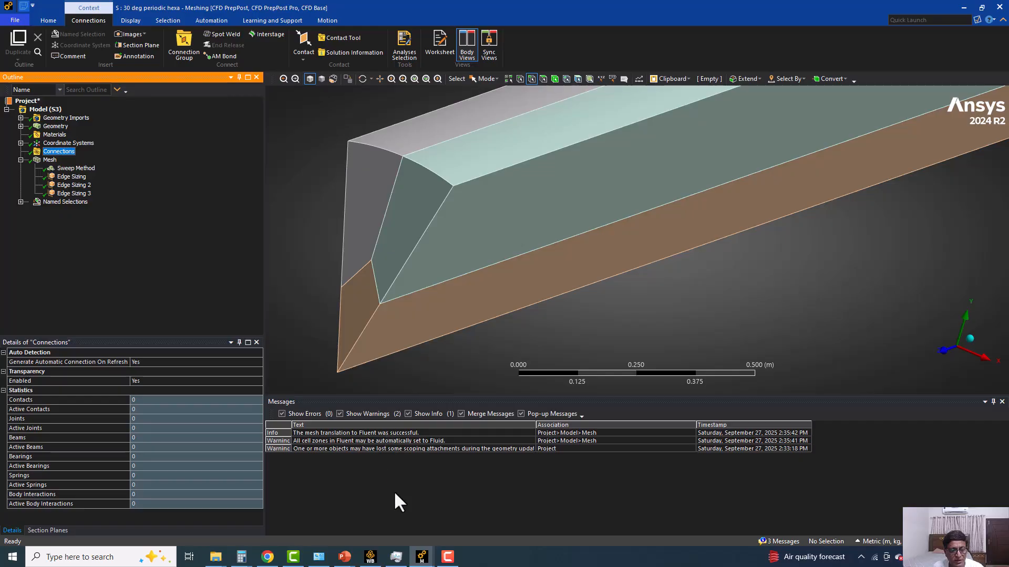
pyautogui.click(369, 556)
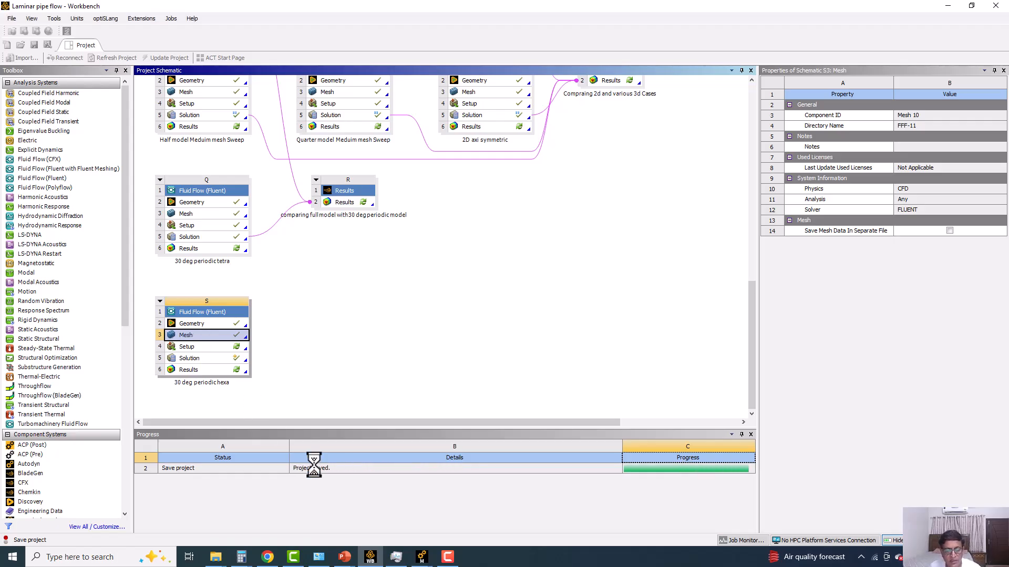
pyautogui.click(420, 555)
pyautogui.click(464, 517)
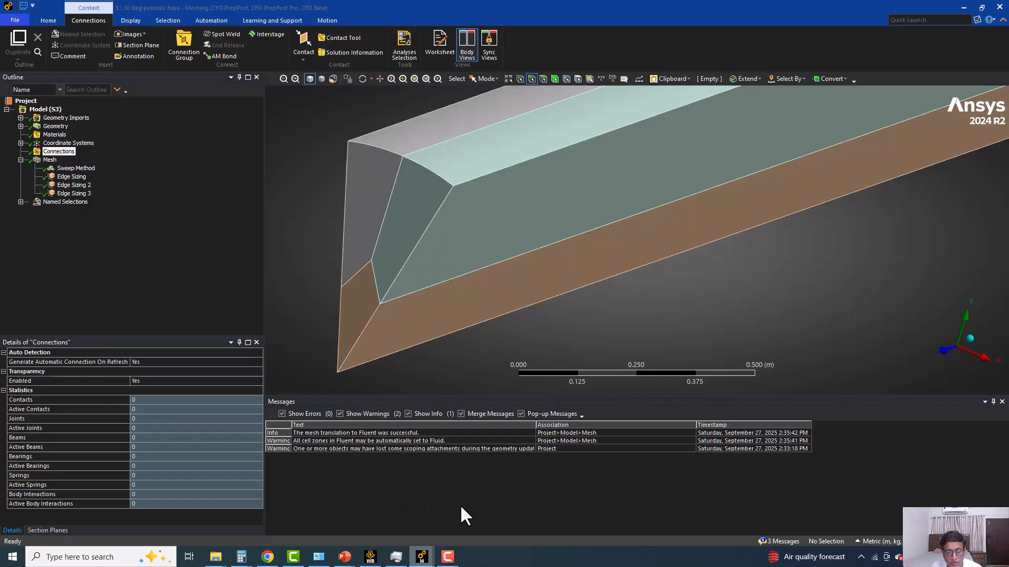
# Display the mesh again and examine the sector's end face and lengthwise divisions from different angles.
pyautogui.click(51, 160)
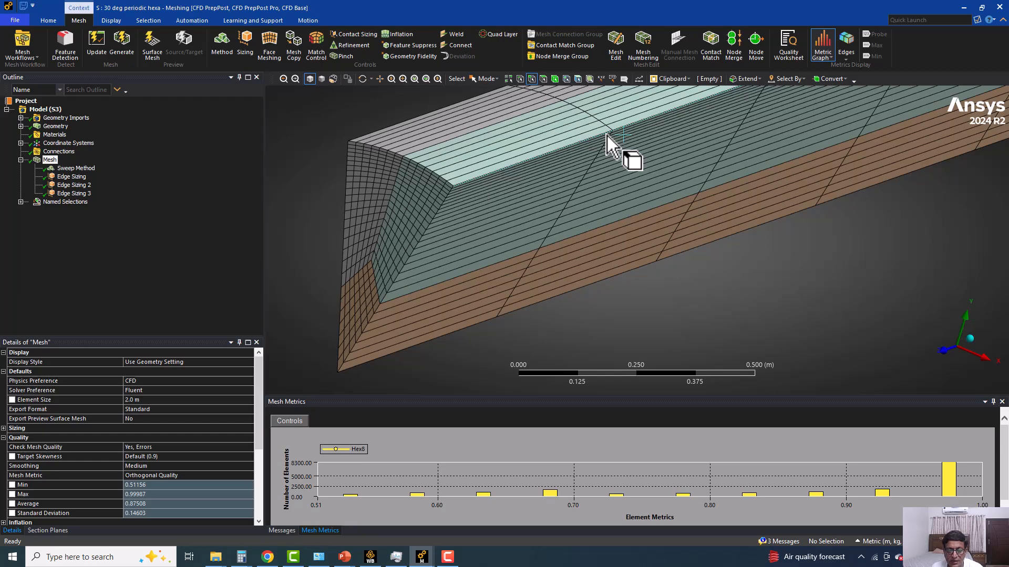
pyautogui.moveTo(495, 248); pyautogui.dragTo(587, 199, button='middle')
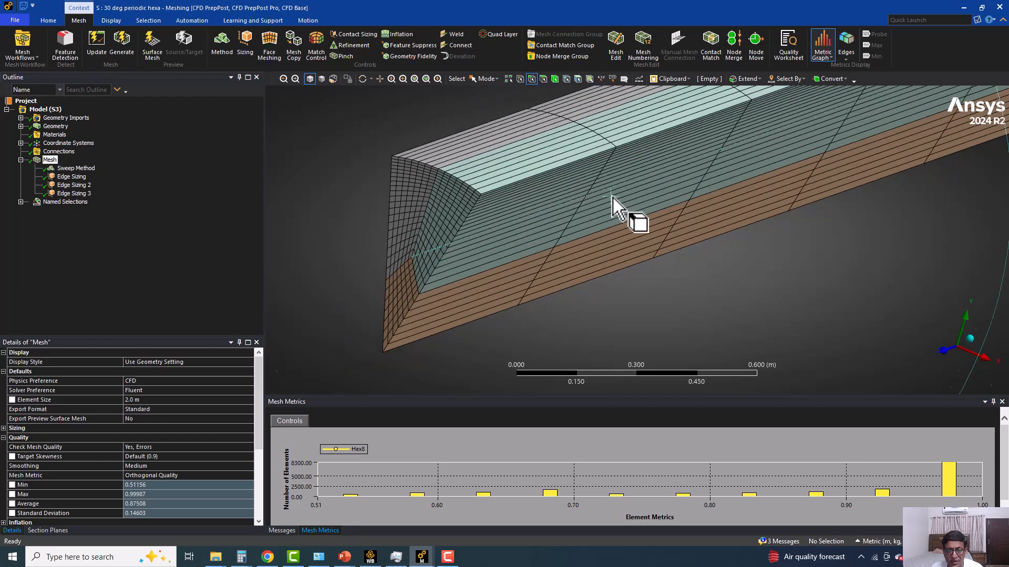
pyautogui.scroll(-3, 570, 238)
pyautogui.moveTo(563, 247); pyautogui.dragTo(480, 239, button='middle')
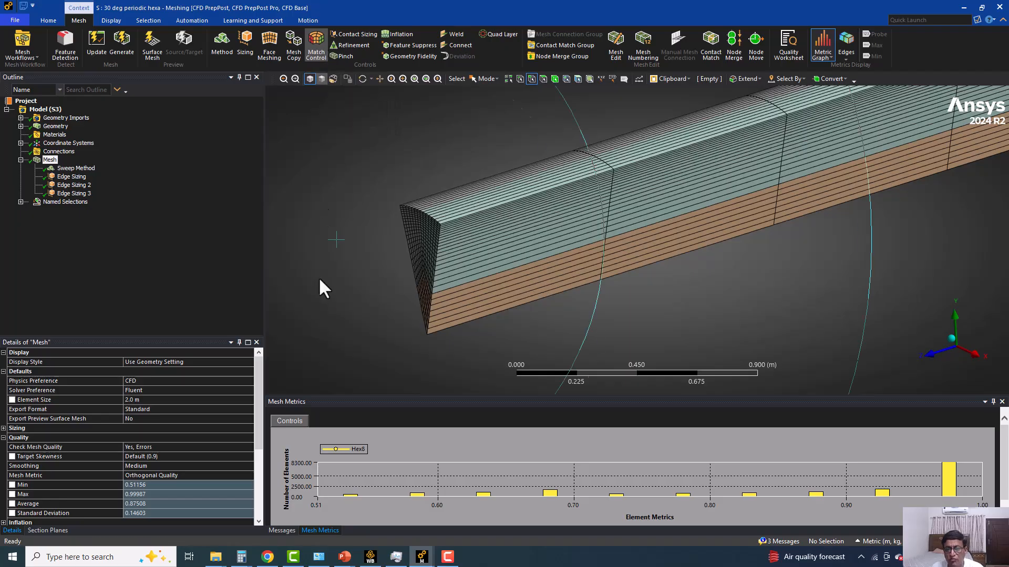
pyautogui.scroll(3, 321, 309)
pyautogui.moveTo(326, 281); pyautogui.dragTo(361, 292, button='middle')
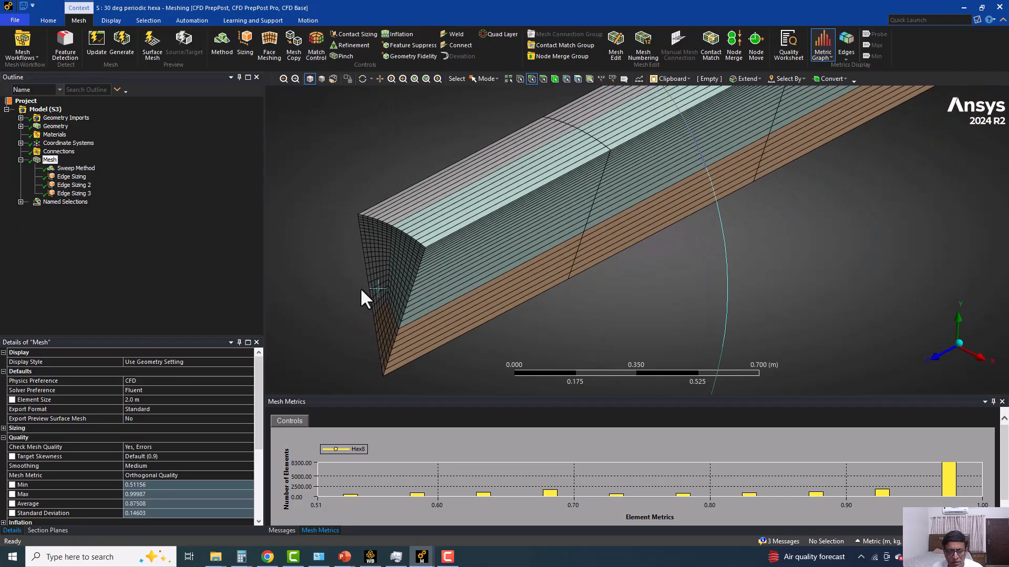
# Close Meshing and open the Setup of the 30 deg periodic hexa system, starting Fluent in double precision with 2 solver processes.
pyautogui.click(999, 7)
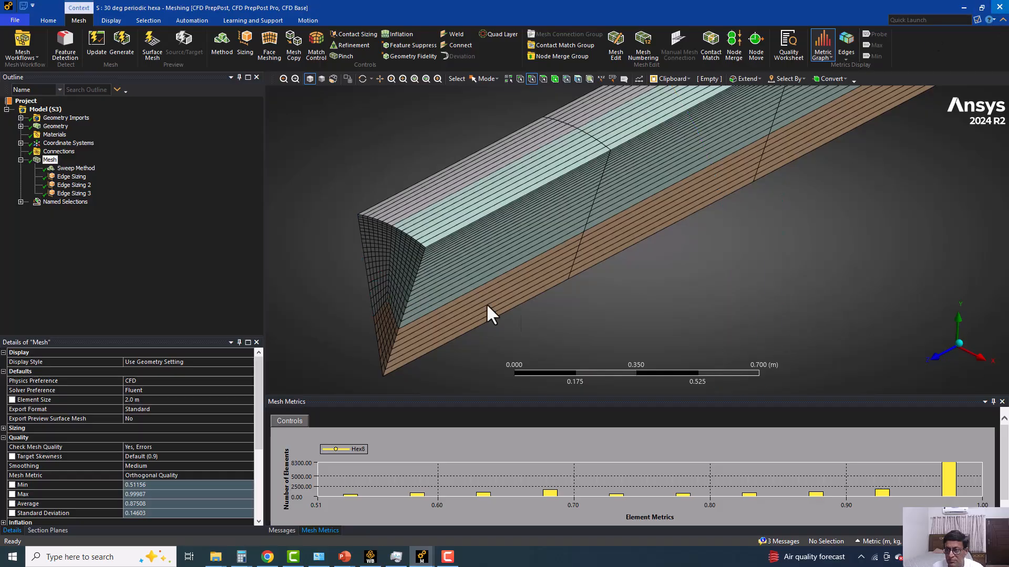
pyautogui.doubleClick(194, 347)
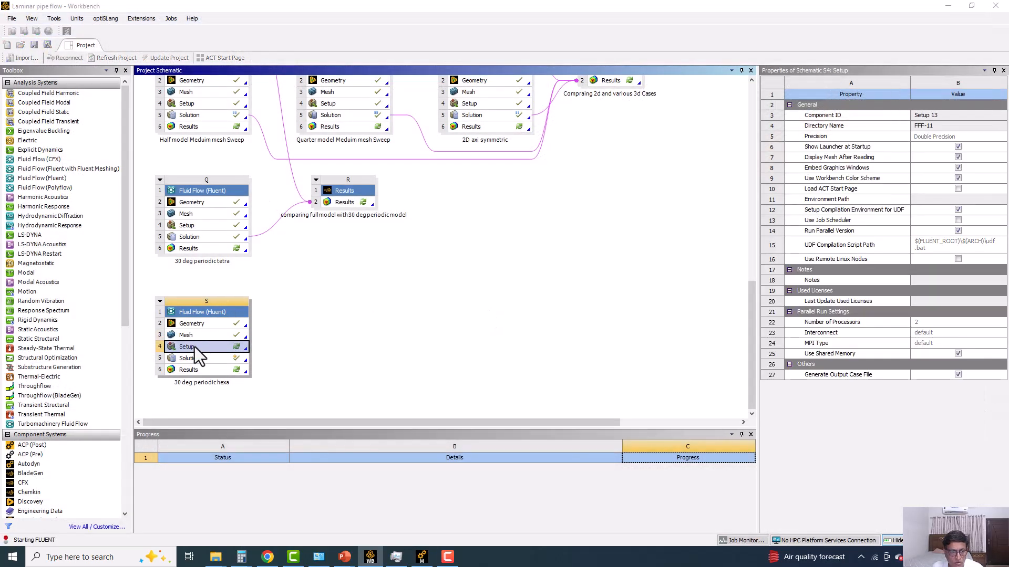
pyautogui.click(500, 316)
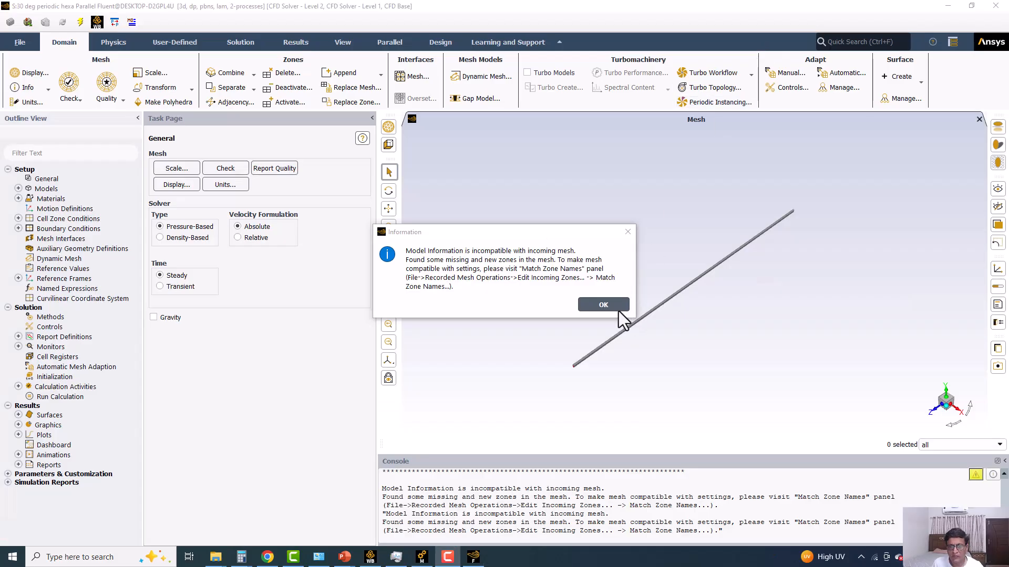
pyautogui.click(612, 303)
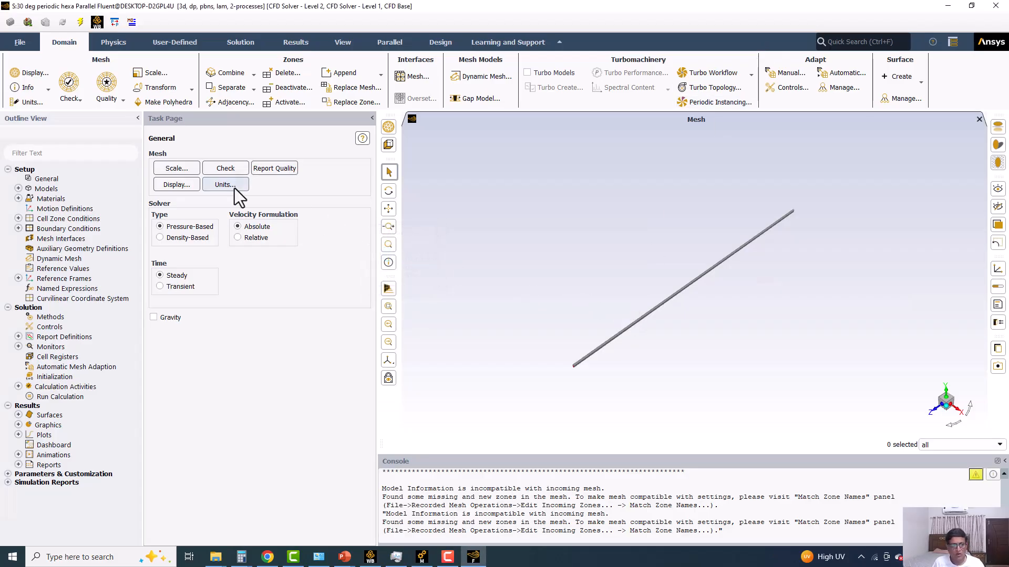
# Report the mesh quality and check the maximum aspect ratio in the console.
pyautogui.click(273, 168)
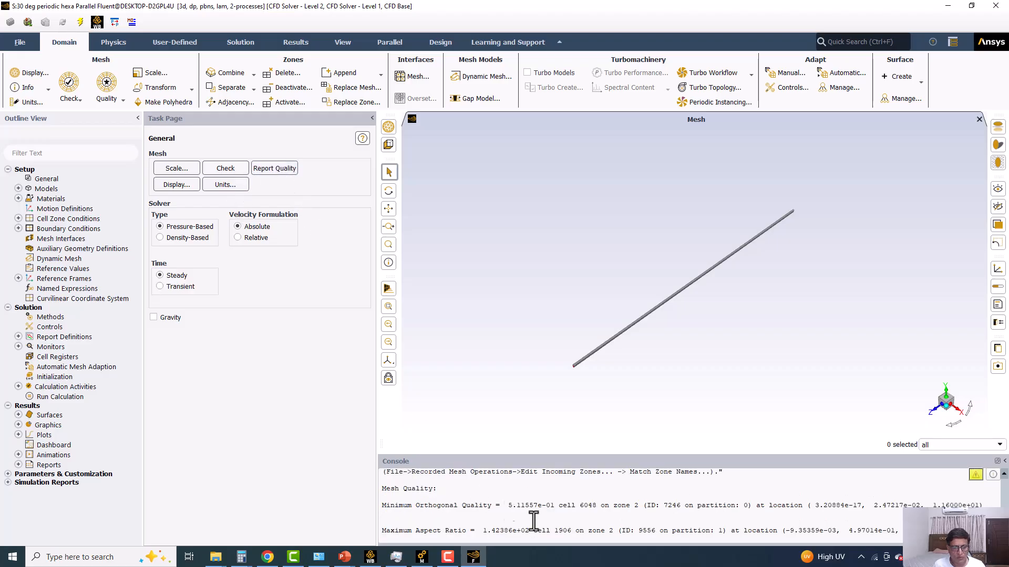
pyautogui.moveTo(483, 530); pyautogui.dragTo(525, 529)
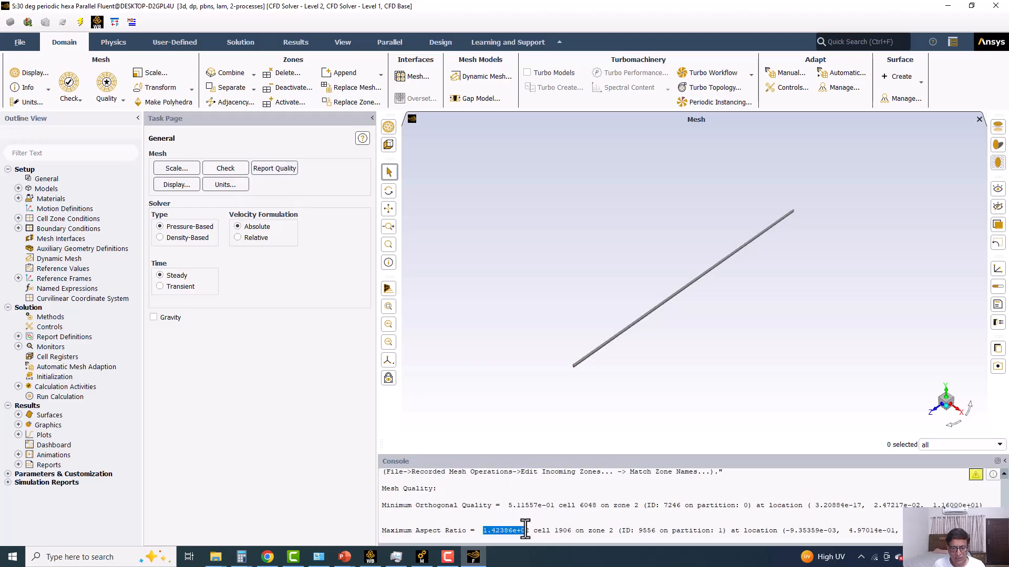
# Review the missing and new zones in Match Zone Names from the recorded mesh operations, and close it without matching the solid zone.
pyautogui.click(21, 42)
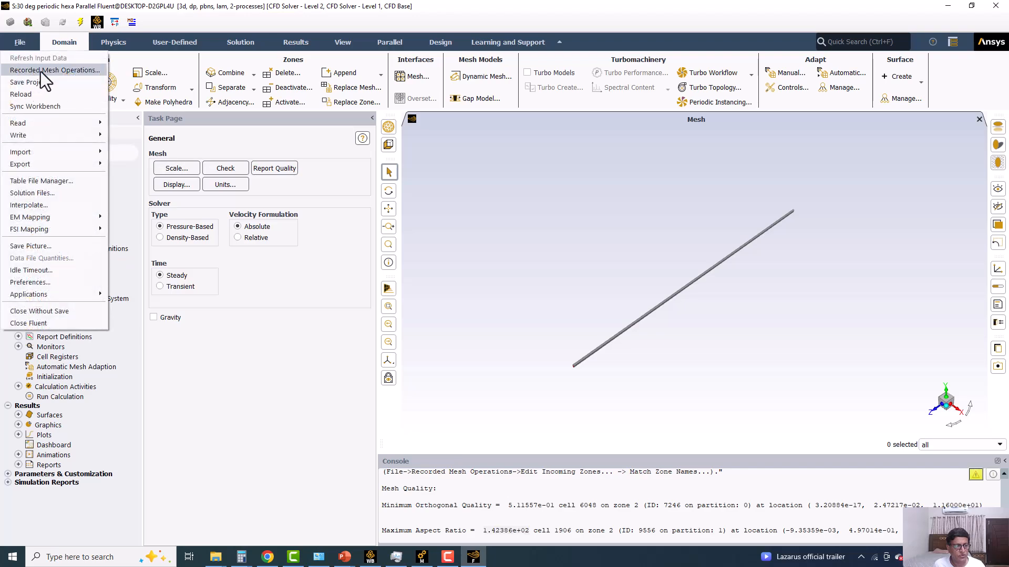
pyautogui.click(41, 72)
pyautogui.click(192, 430)
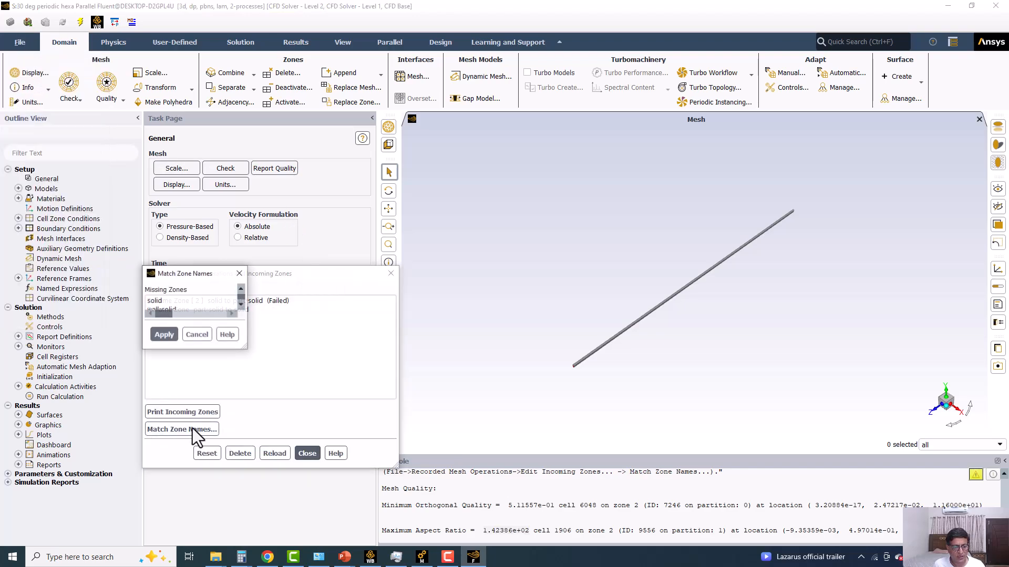
pyautogui.click(157, 304)
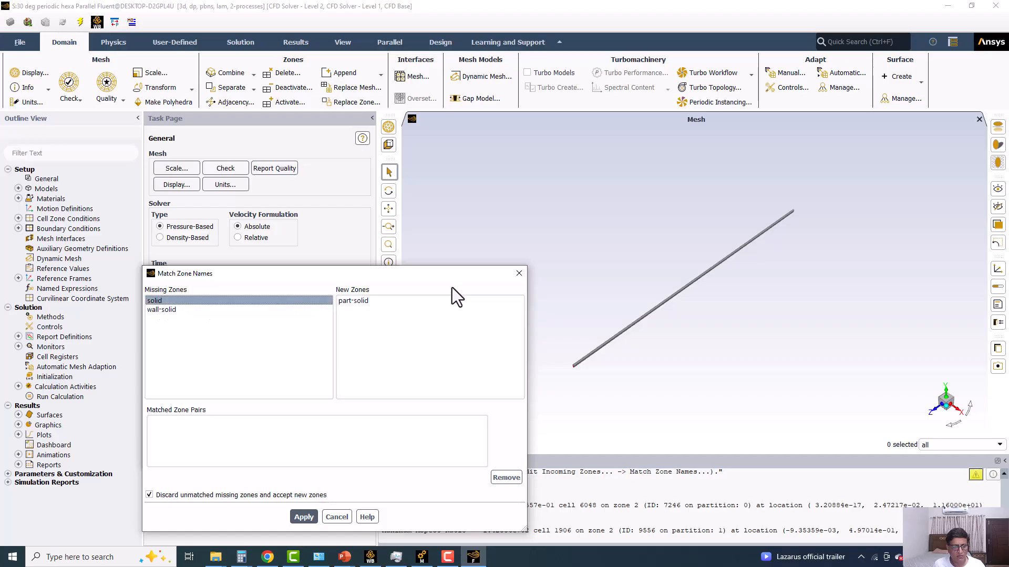
pyautogui.click(519, 274)
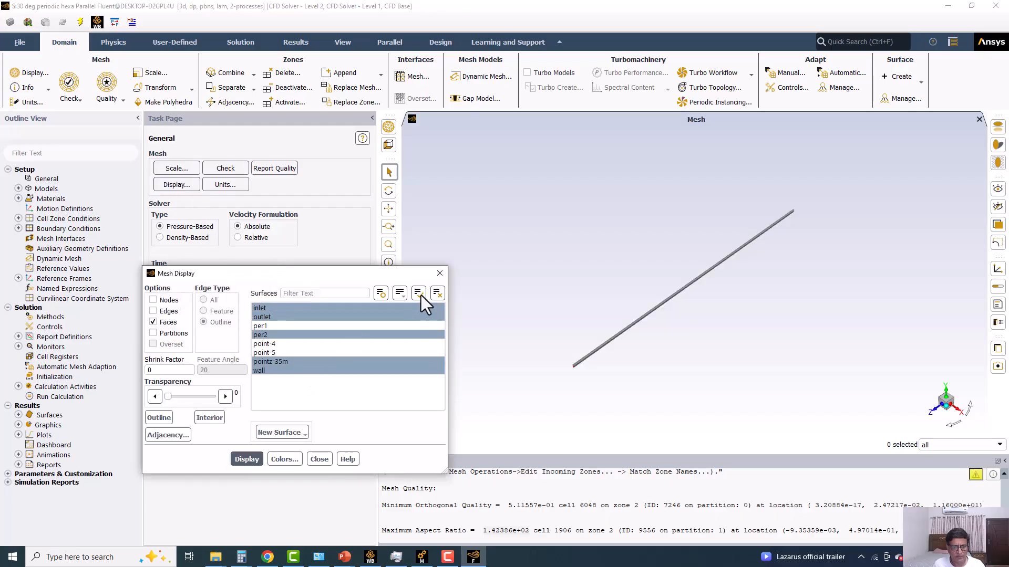
# Group the Mesh Display surfaces by surface type and leave only the wall surfaces per1 and per2 selected.
pyautogui.click(416, 294)
pyautogui.click(400, 294)
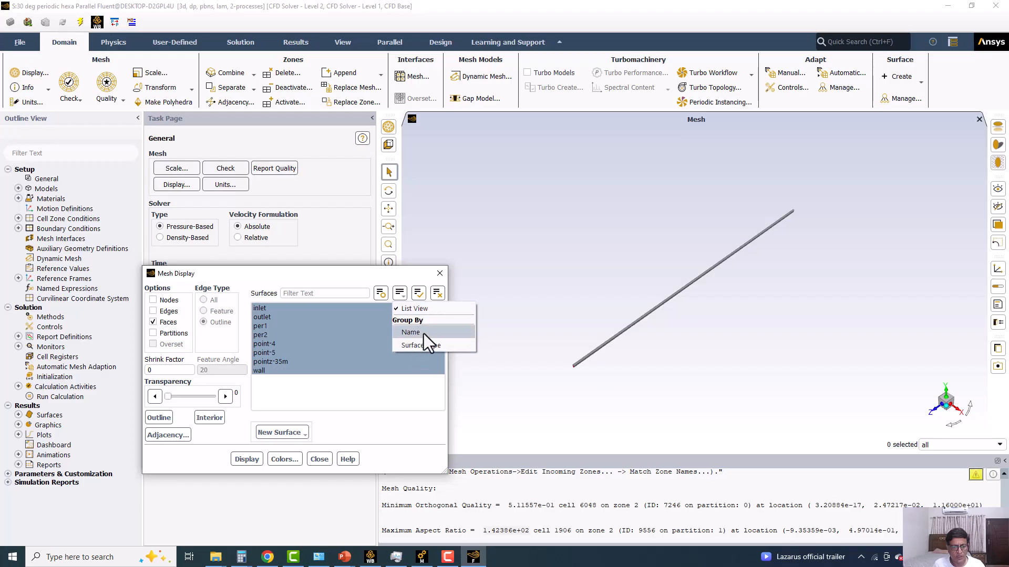
pyautogui.click(424, 343)
pyautogui.moveTo(303, 276); pyautogui.dragTo(374, 221)
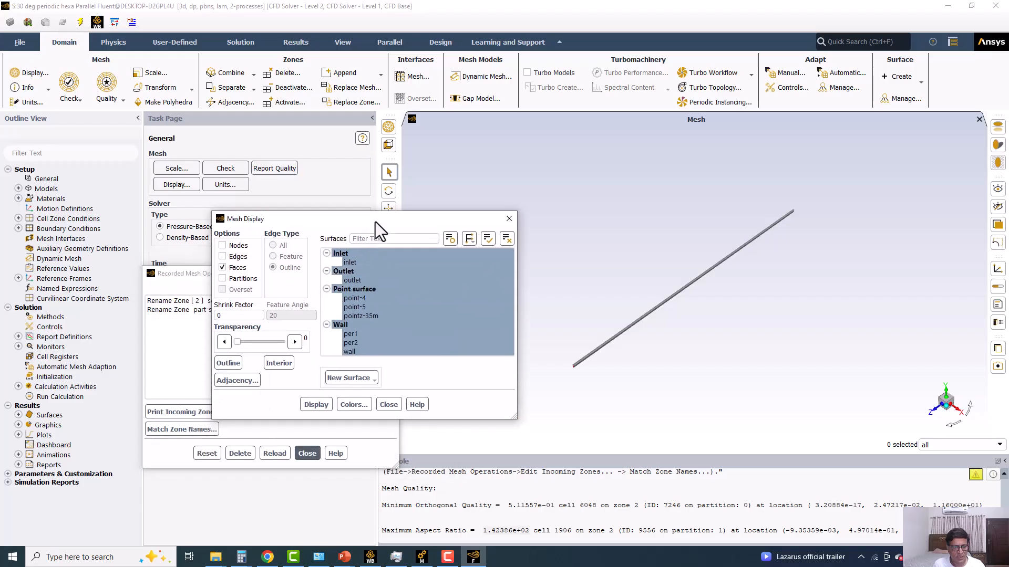
pyautogui.click(384, 316)
pyautogui.click(348, 333)
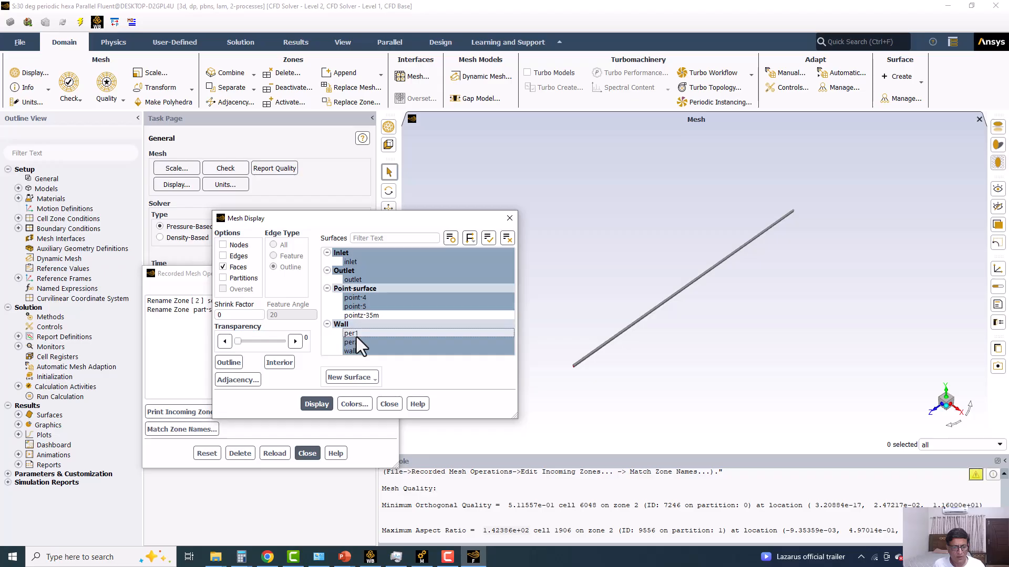
pyautogui.click(507, 238)
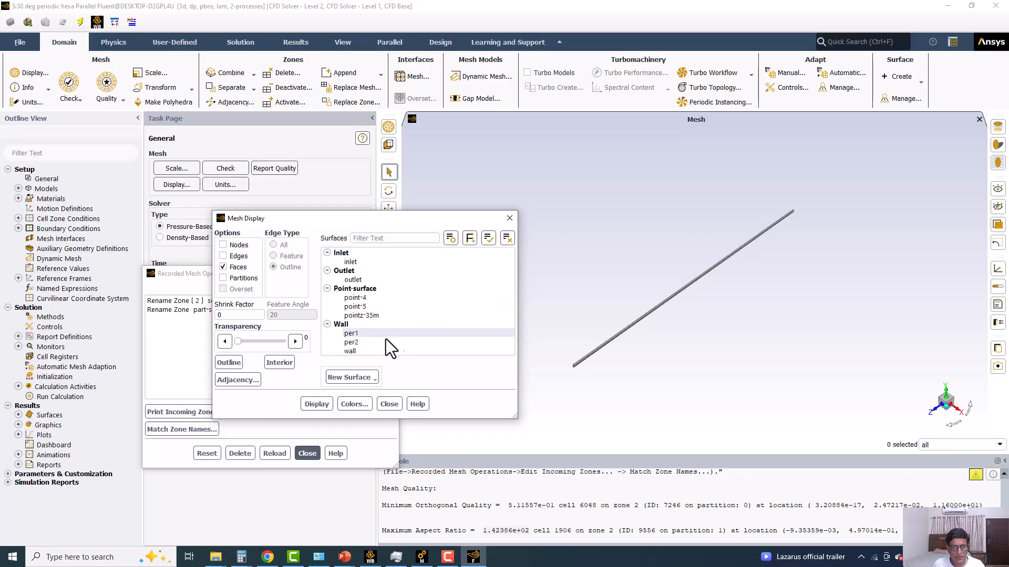
pyautogui.click(351, 333)
pyautogui.click(351, 342)
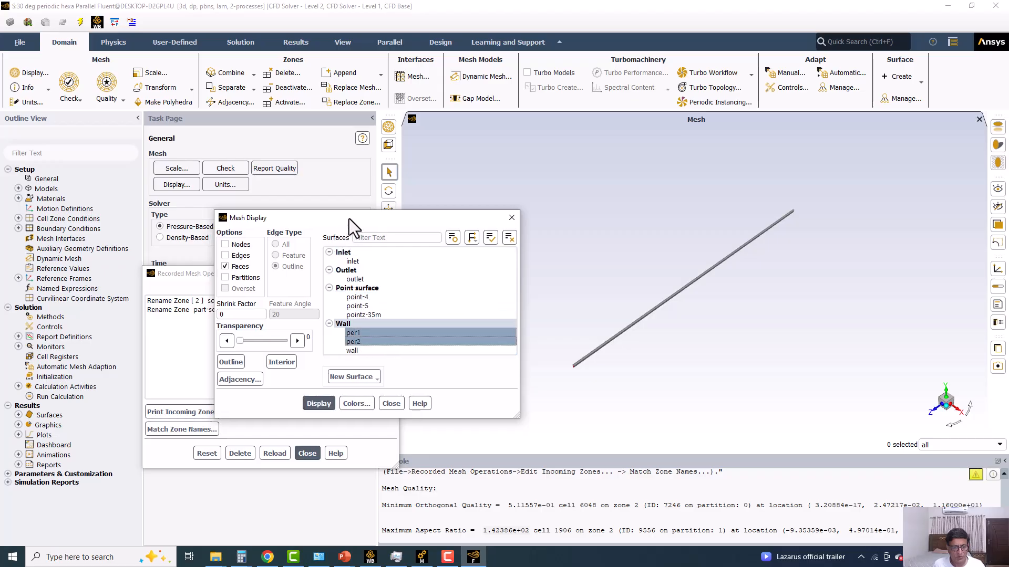
pyautogui.moveTo(354, 220); pyautogui.dragTo(422, 161)
# Enter the mesh/modify-zones command level in the console.
pyautogui.click(455, 491)
pyautogui.press('Return')
pyautogui.write('mesh')
pyautogui.press('Return')
pyautogui.press('Return')
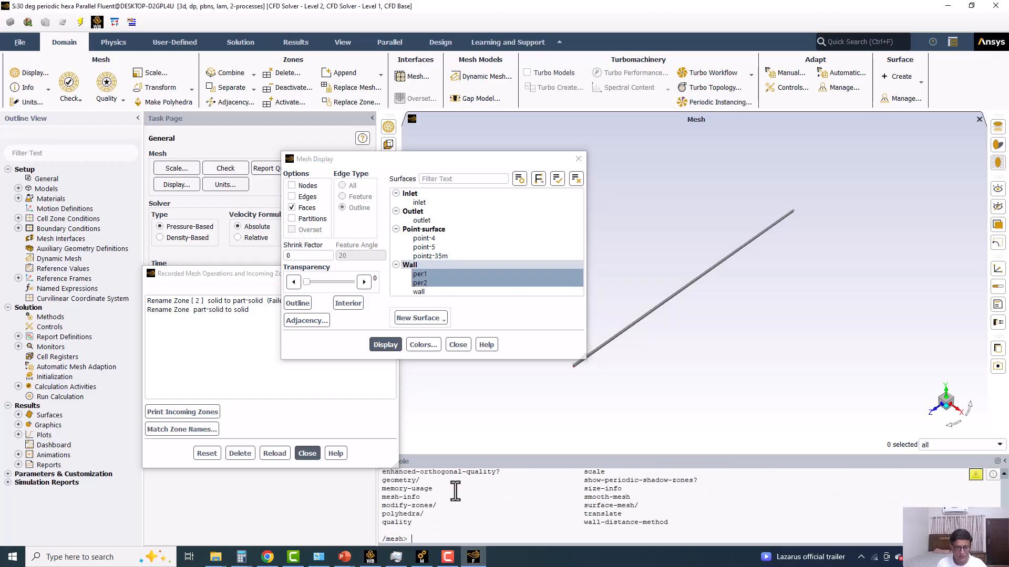
pyautogui.write('modi')
pyautogui.press('Return')
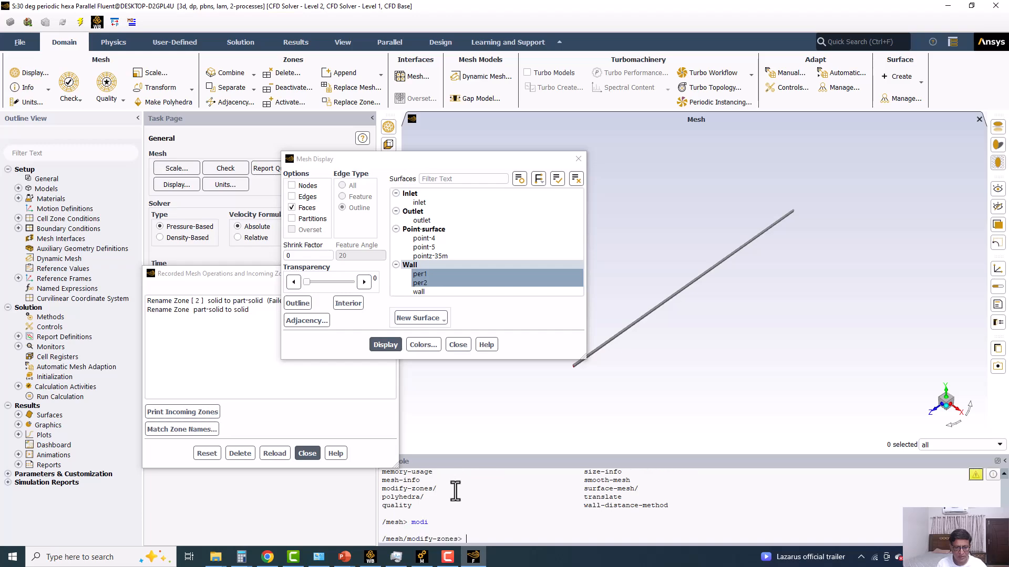
# List the modify-zones commands and look through them for the one that creates a periodic interface.
pyautogui.scroll(3, 455, 491)
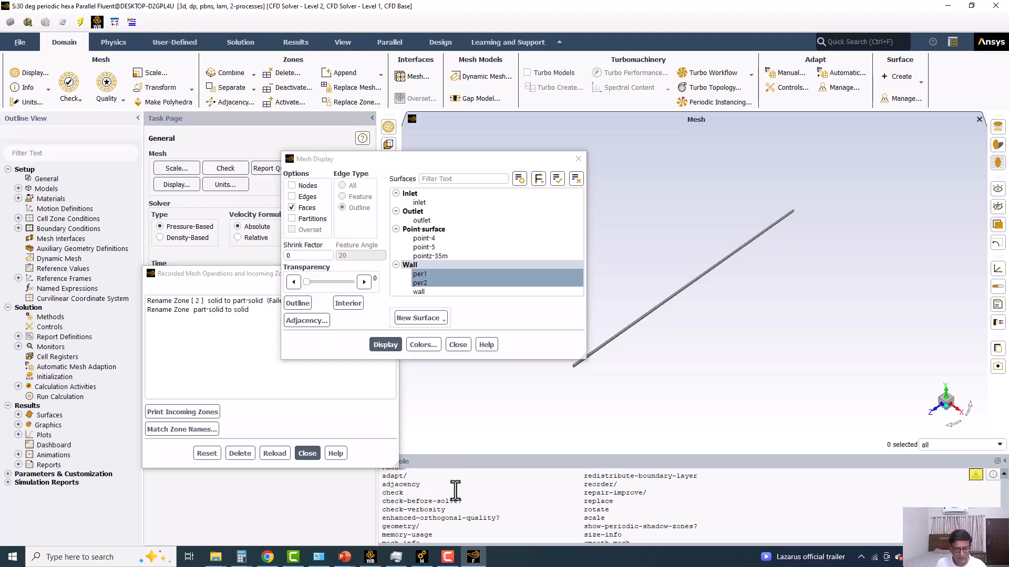
pyautogui.scroll(2, 455, 492)
pyautogui.scroll(-5, 455, 492)
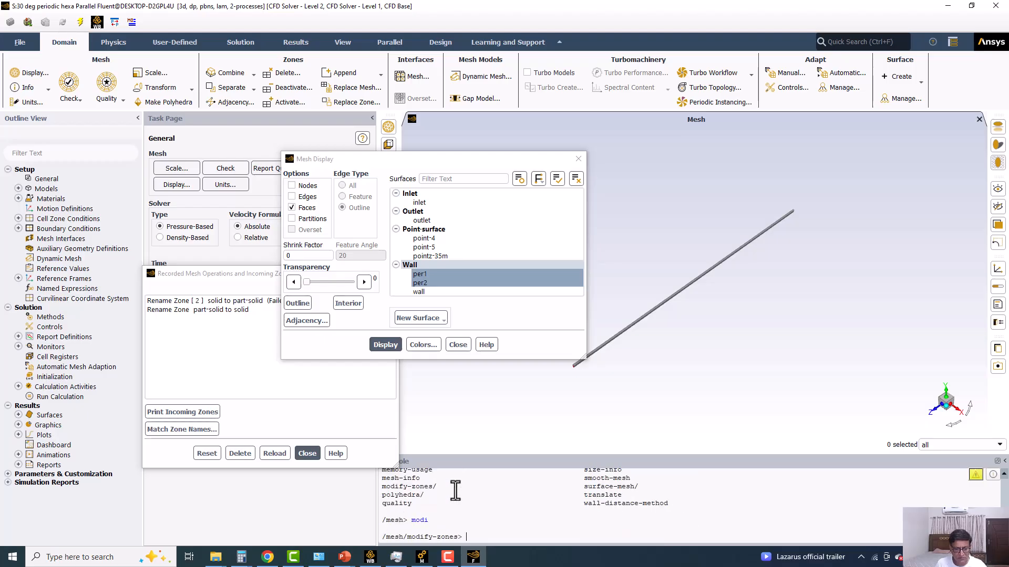
pyautogui.scroll(2, 455, 491)
pyautogui.write('modi')
pyautogui.press('Return')
pyautogui.press('Return')
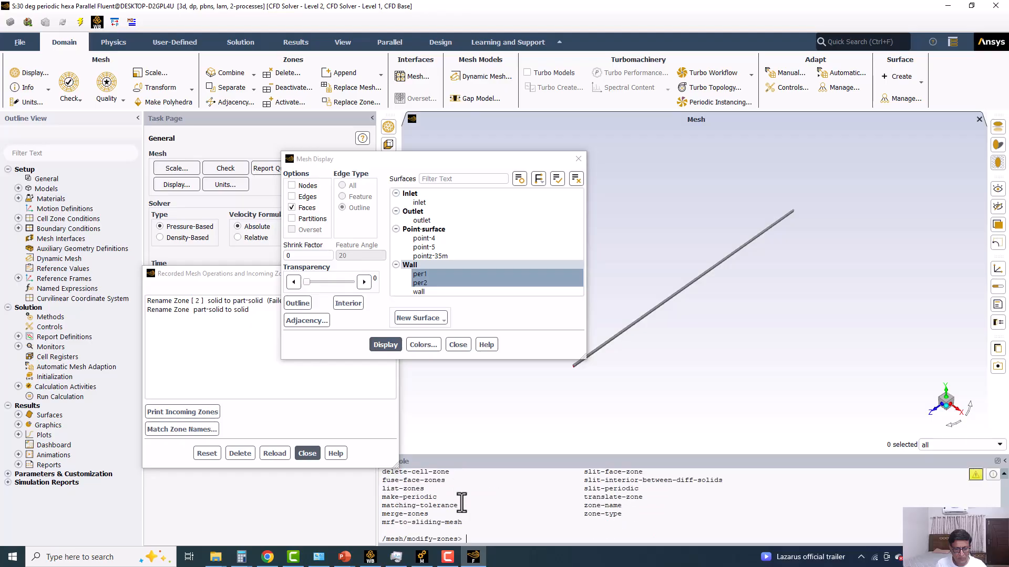
pyautogui.scroll(1, 461, 503)
pyautogui.scroll(1, 461, 503)
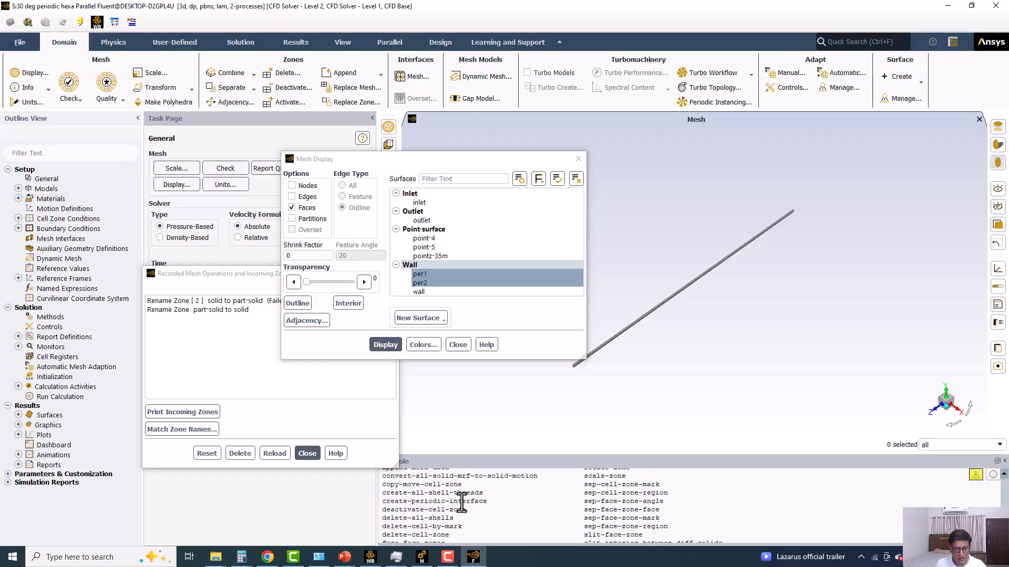
pyautogui.scroll(-2, 488, 527)
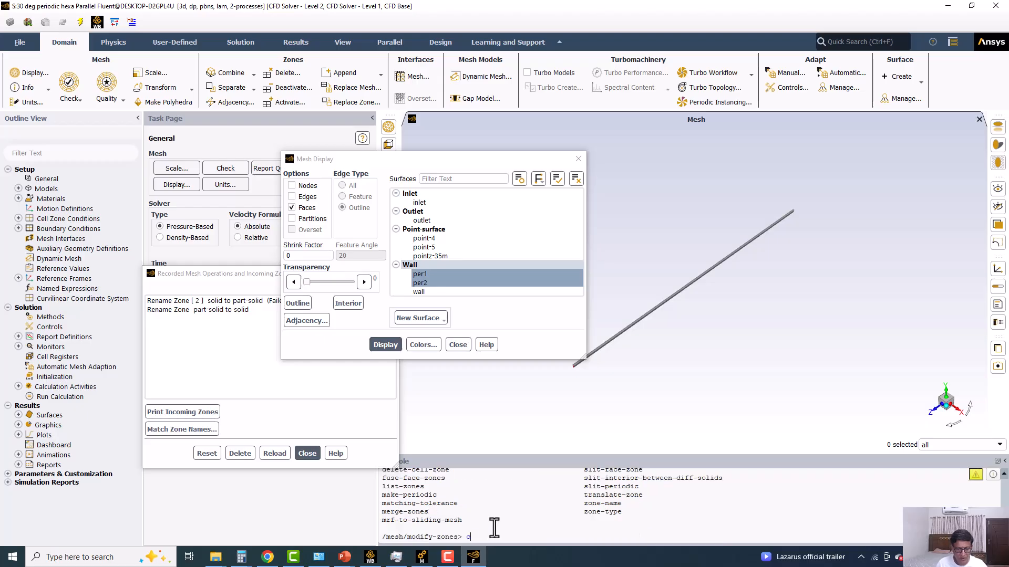
# Start creating a periodic interface from the console with the auto method, and name the zone perdioic.
pyautogui.write('-p')
pyautogui.press('Return')
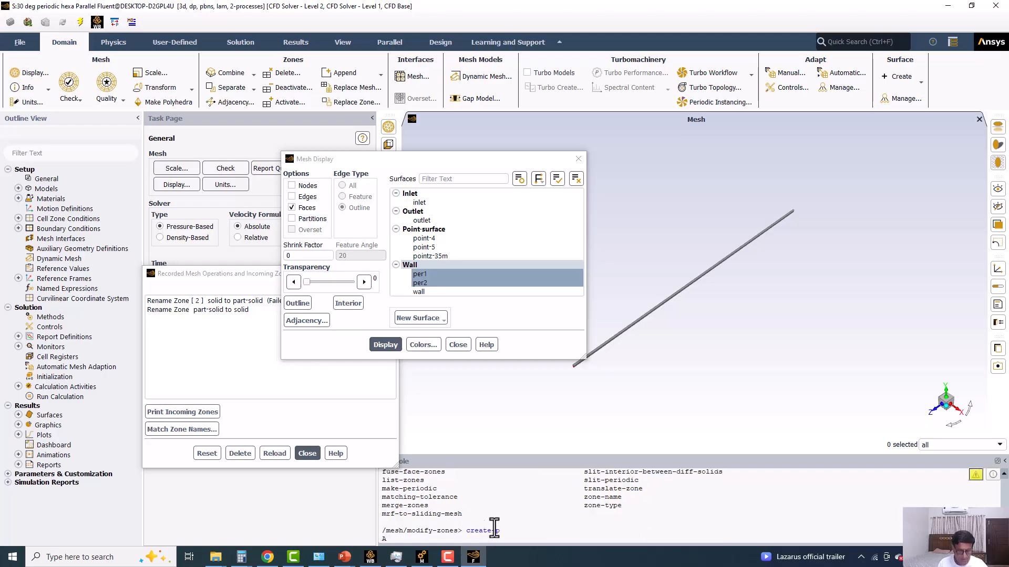
pyautogui.press('Return')
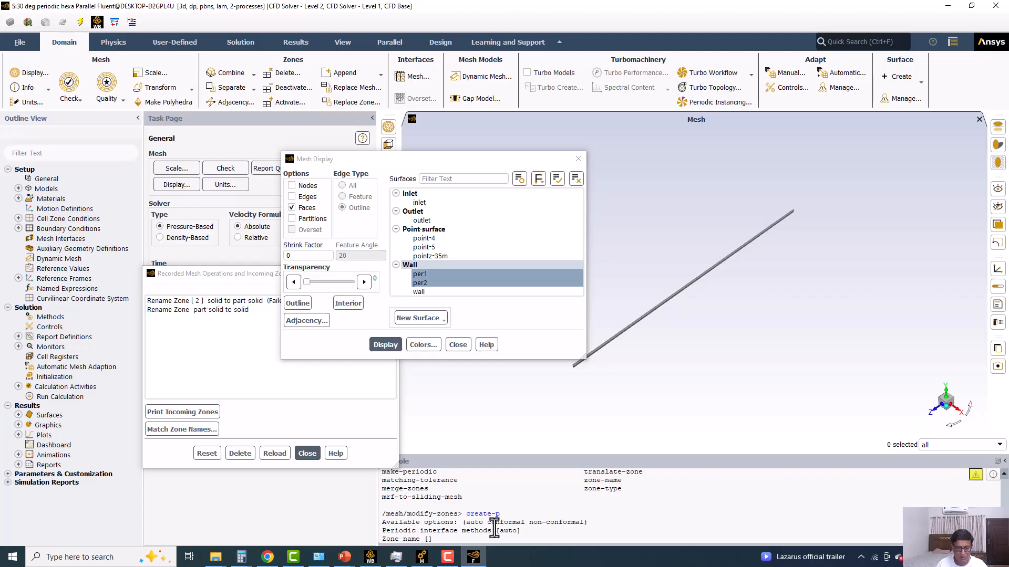
pyautogui.moveTo(661, 455); pyautogui.dragTo(680, 362)
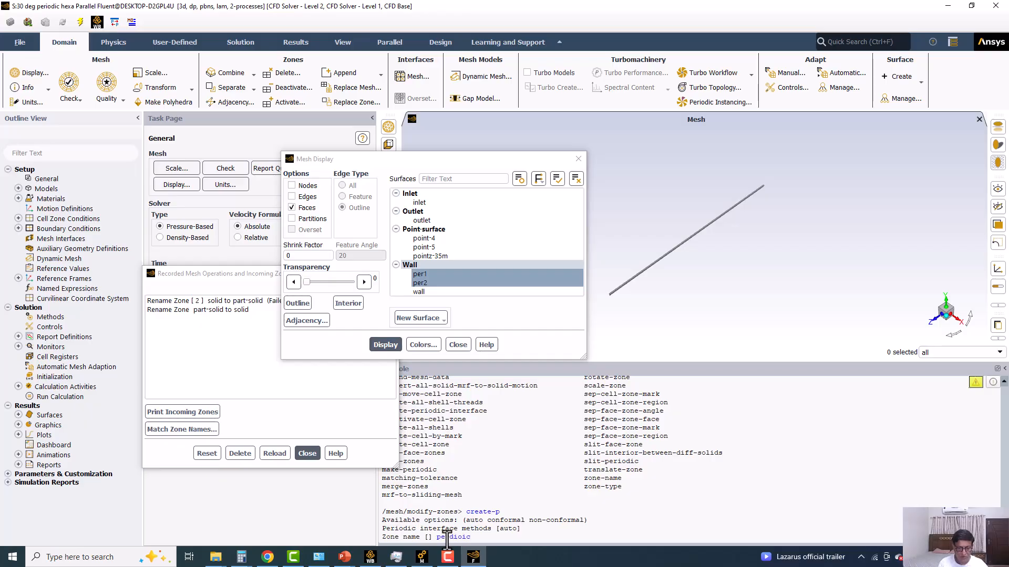
pyautogui.press('Return')
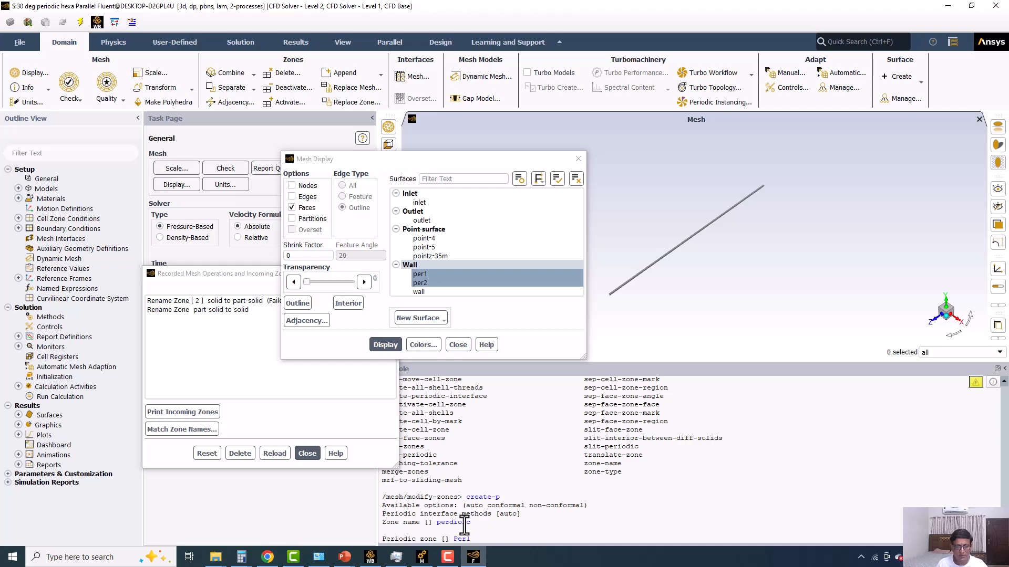
# Specify per1 as the periodic zone and per2 as its shadow zone.
pyautogui.write('per')
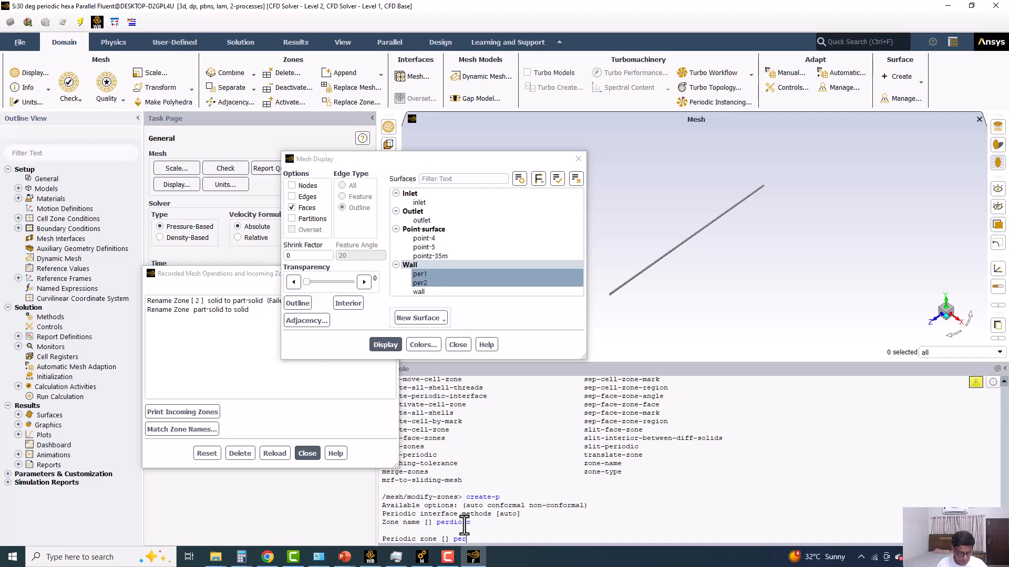
pyautogui.press('Return')
pyautogui.write('per')
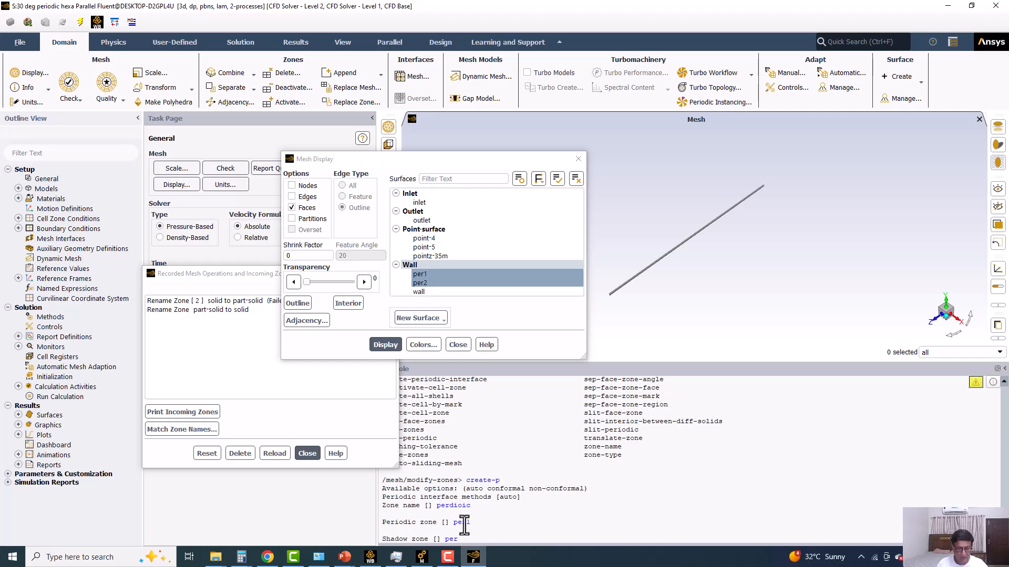
pyautogui.write('2')
pyautogui.press('Return')
pyautogui.press('Return')
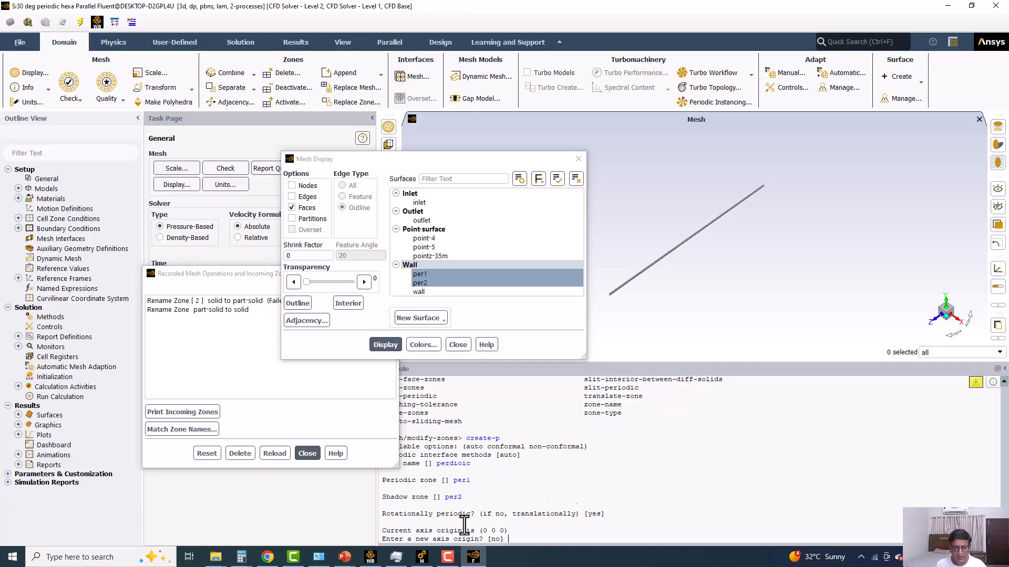
# Create the rotationally periodic zone, keeping the default axis origin (0 0 0) and direction (0 0 1) and auto-detecting the offset.
pyautogui.press('Return')
pyautogui.press('Return')
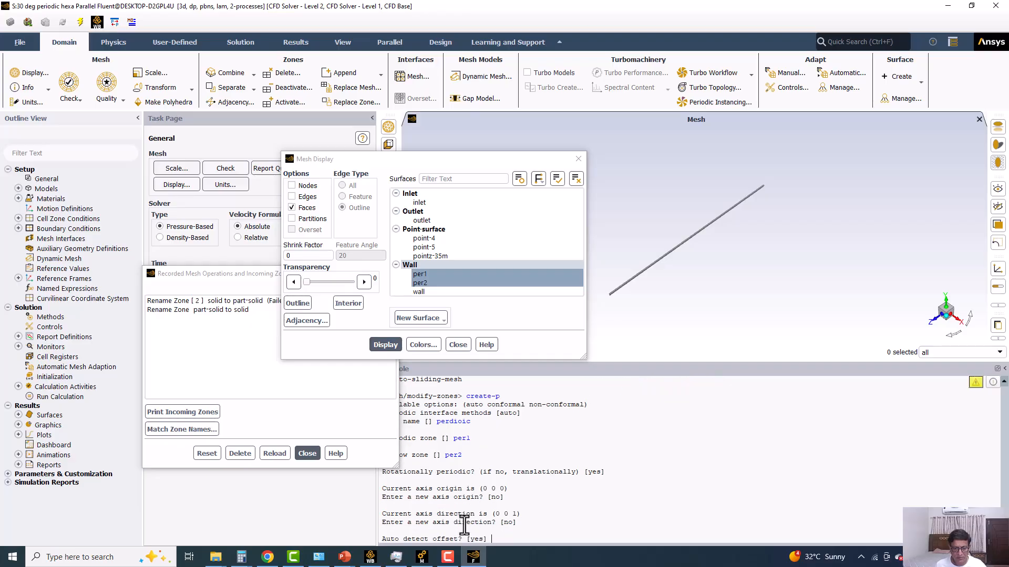
pyautogui.press('Return')
pyautogui.press('Return')
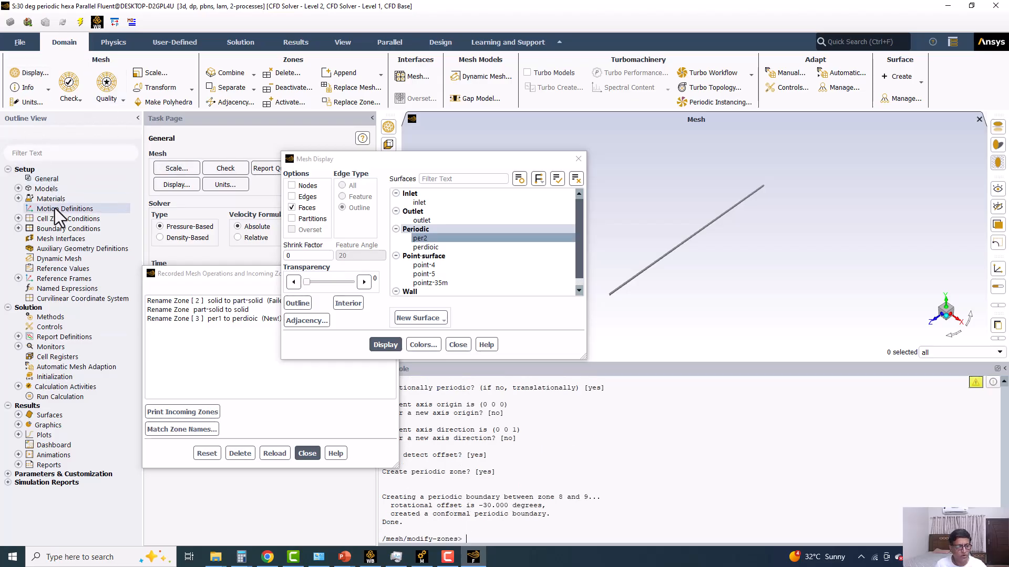
# Show the boundary conditions list and close the Mesh Display and Recorded Mesh Operations dialogs.
pyautogui.doubleClick(58, 227)
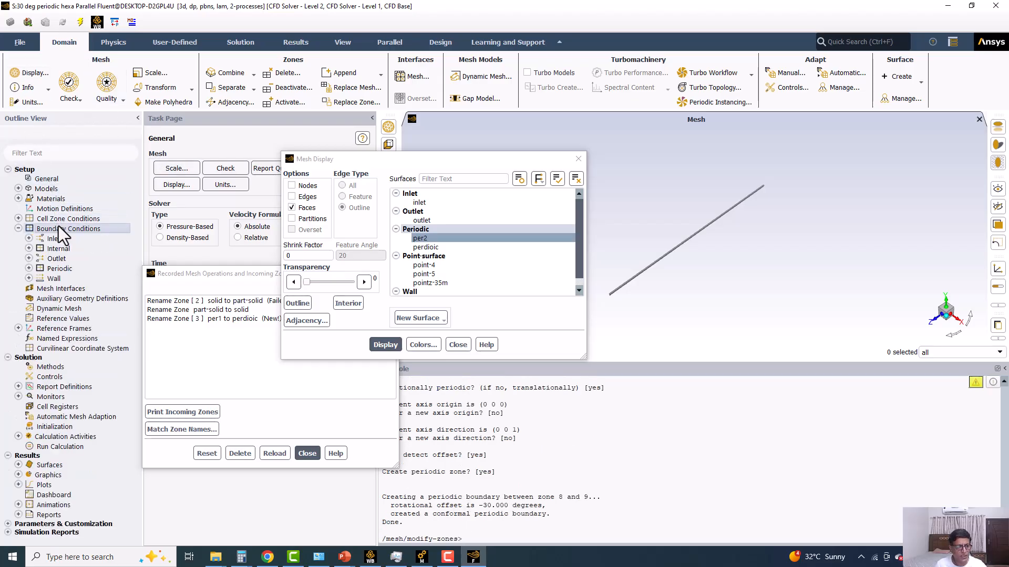
pyautogui.click(579, 158)
pyautogui.click(395, 273)
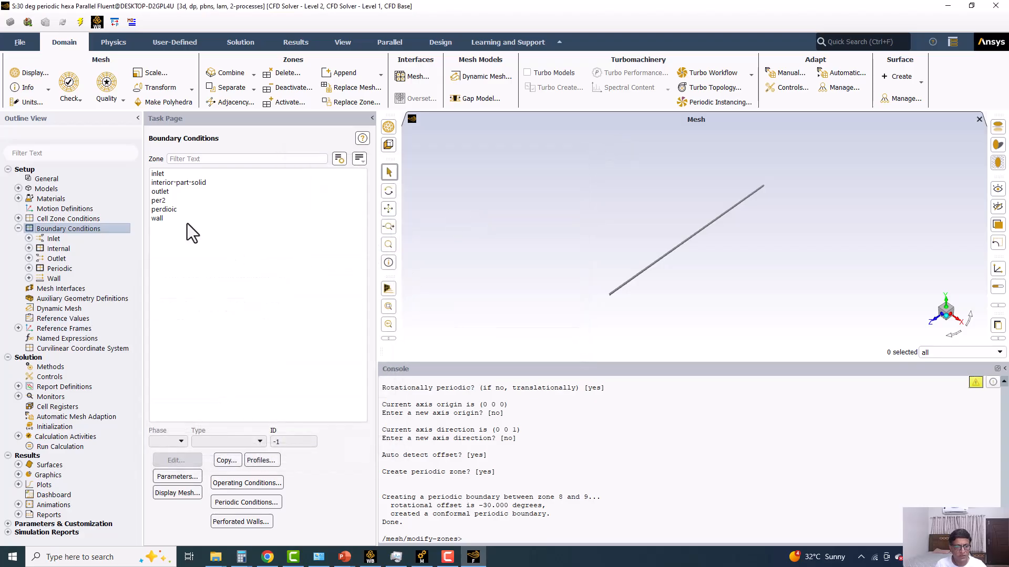
# Rename the periodic boundary zone perdioic as per1 and apply the change.
pyautogui.click(156, 208)
pyautogui.click(162, 461)
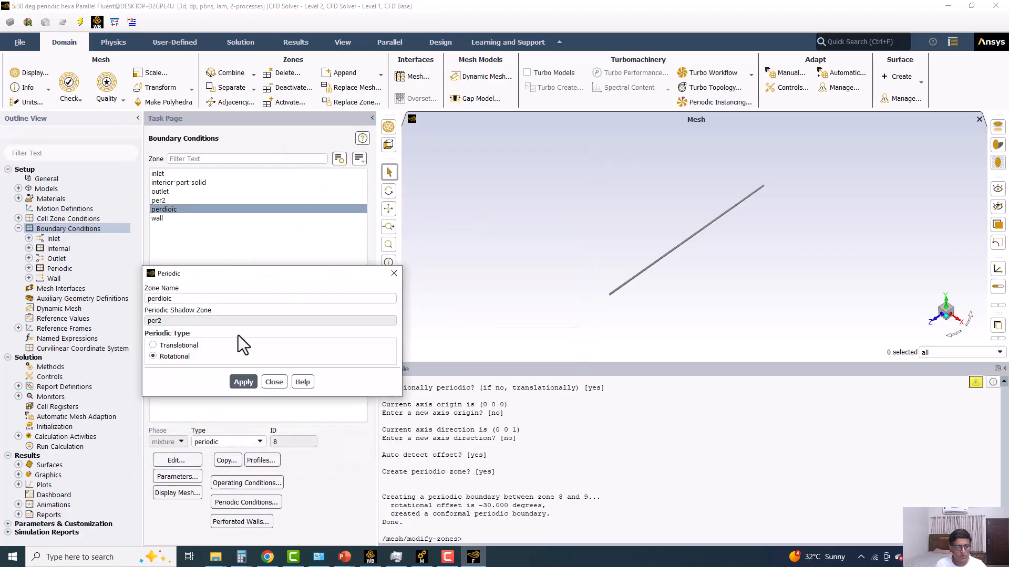
pyautogui.doubleClick(217, 299)
pyautogui.write('per1')
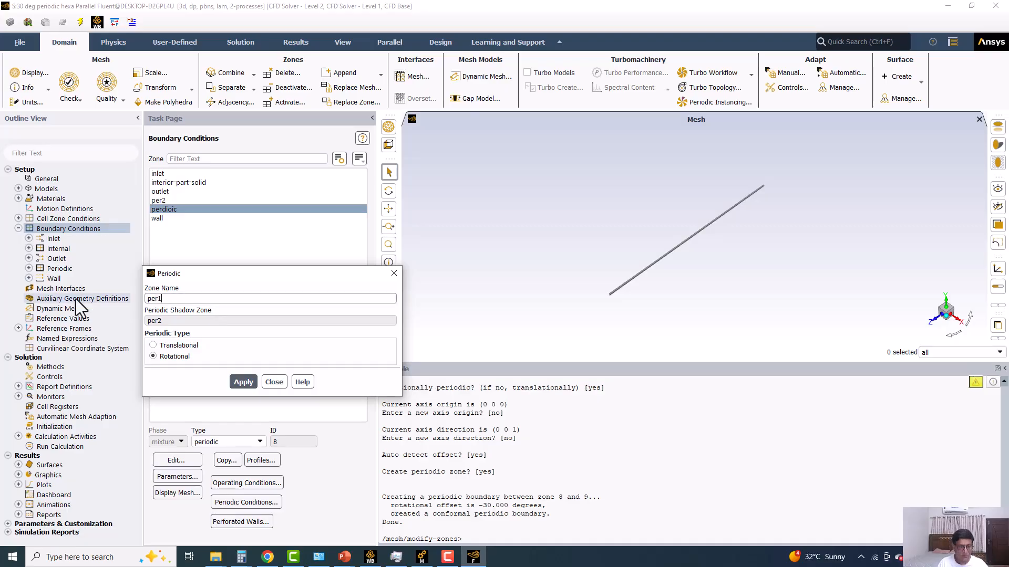
pyautogui.click(243, 382)
pyautogui.click(280, 382)
# Display the mesh with all edges and no faces, adding per1 and per2 to the shown surfaces.
pyautogui.click(42, 71)
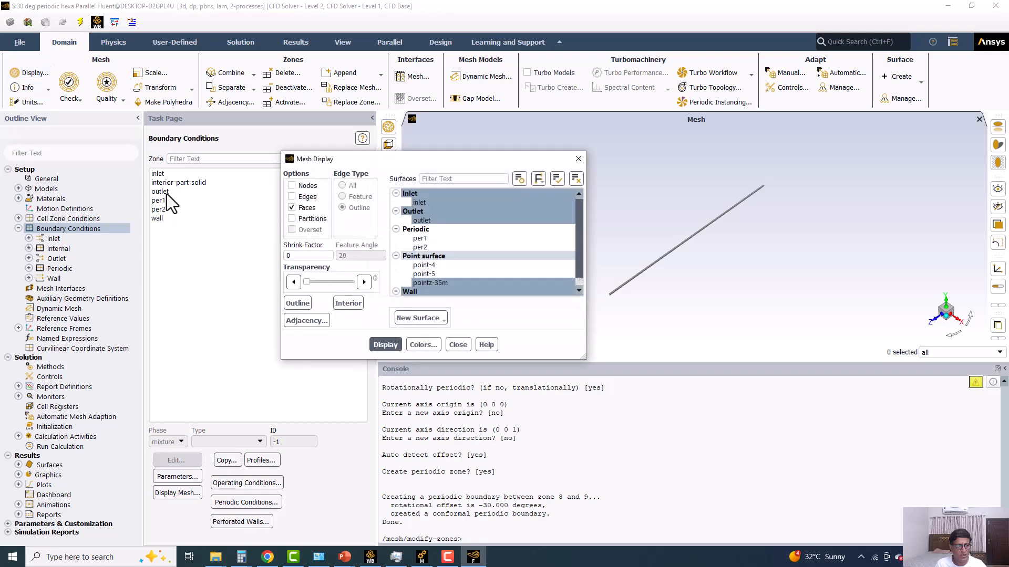
pyautogui.click(294, 196)
pyautogui.click(298, 207)
pyautogui.click(419, 247)
pyautogui.click(420, 238)
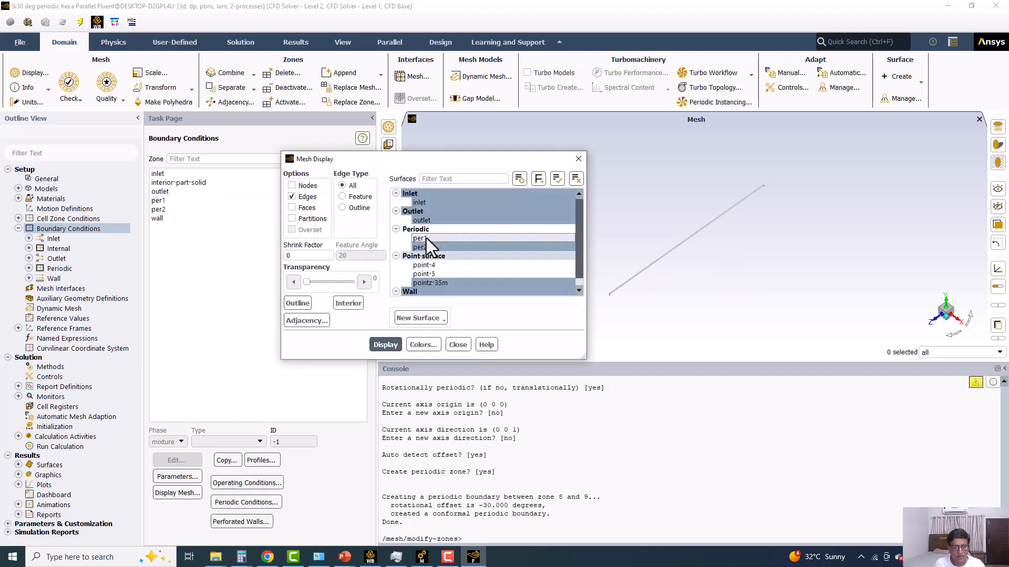
pyautogui.click(386, 345)
# Enlarge the graphics area, bring the sector's end into view, and redisplay the mesh with both faces and edges.
pyautogui.moveTo(468, 162); pyautogui.dragTo(264, 171)
pyautogui.moveTo(488, 360); pyautogui.dragTo(487, 450)
pyautogui.scroll(4, 629, 311)
pyautogui.keyDown('ctrl'); pyautogui.moveTo(580, 352); pyautogui.dragTo(613, 308, button='middle'); pyautogui.keyUp('ctrl')
pyautogui.scroll(4, 612, 308)
pyautogui.keyDown('ctrl'); pyautogui.moveTo(723, 288); pyautogui.dragTo(767, 266, button='middle'); pyautogui.keyUp('ctrl')
pyautogui.scroll(5, 767, 266)
pyautogui.scroll(-5, 620, 255)
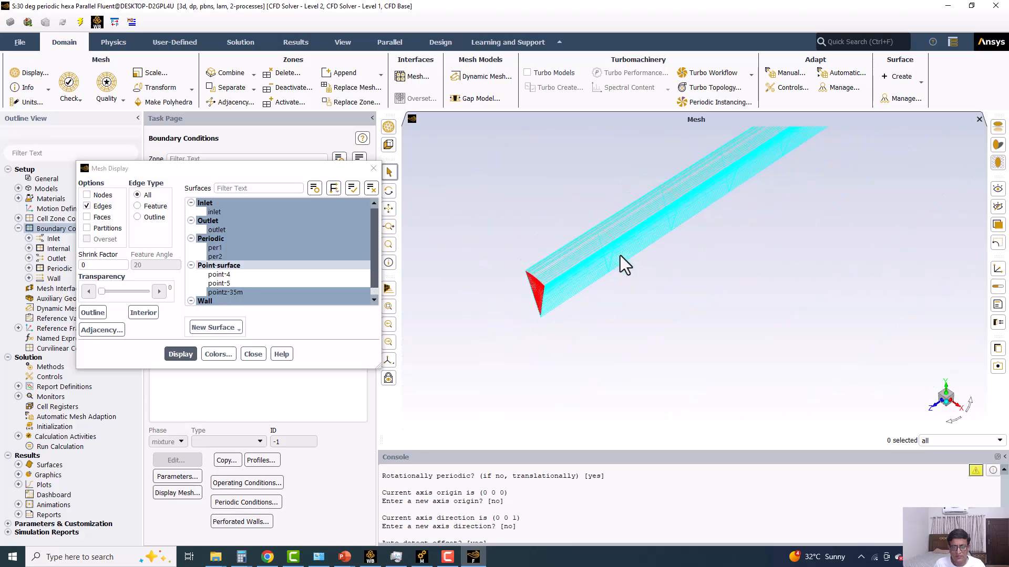
pyautogui.click(99, 217)
pyautogui.click(100, 217)
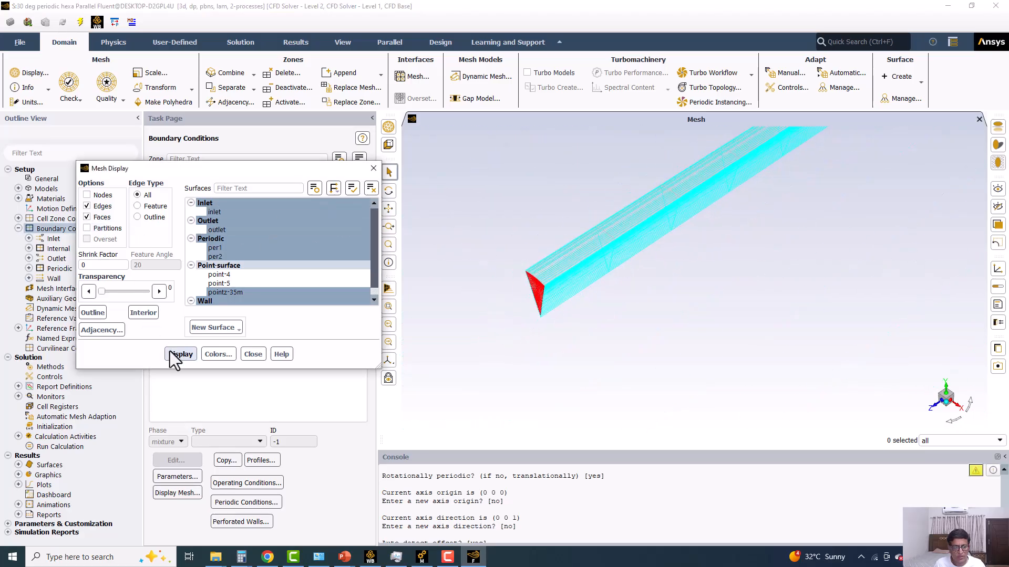
pyautogui.click(169, 350)
# Examine the hexa cells on the sector's end face, along the curved wall and on the periodic side.
pyautogui.scroll(6, 547, 247)
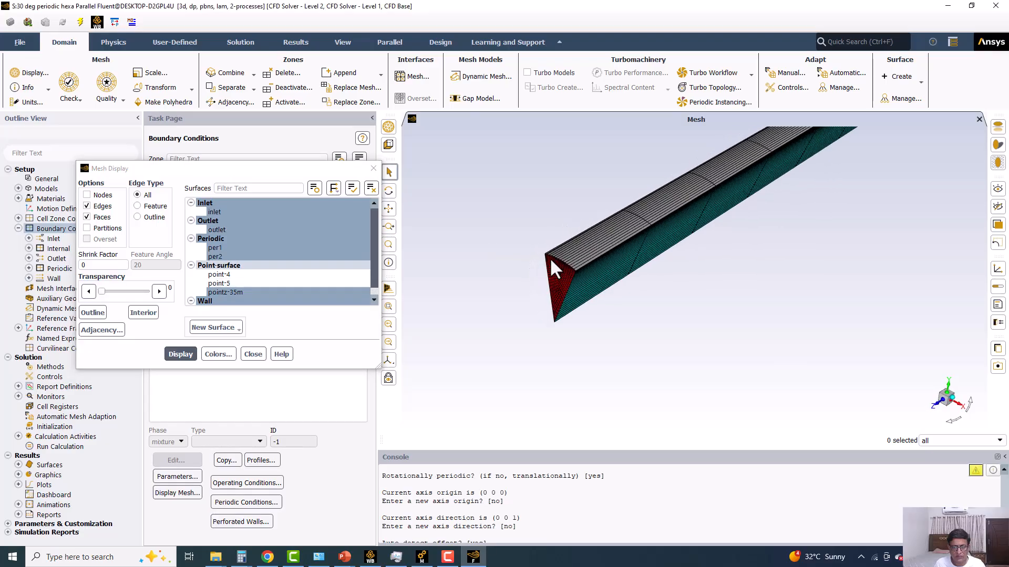
pyautogui.moveTo(556, 284); pyautogui.dragTo(641, 268)
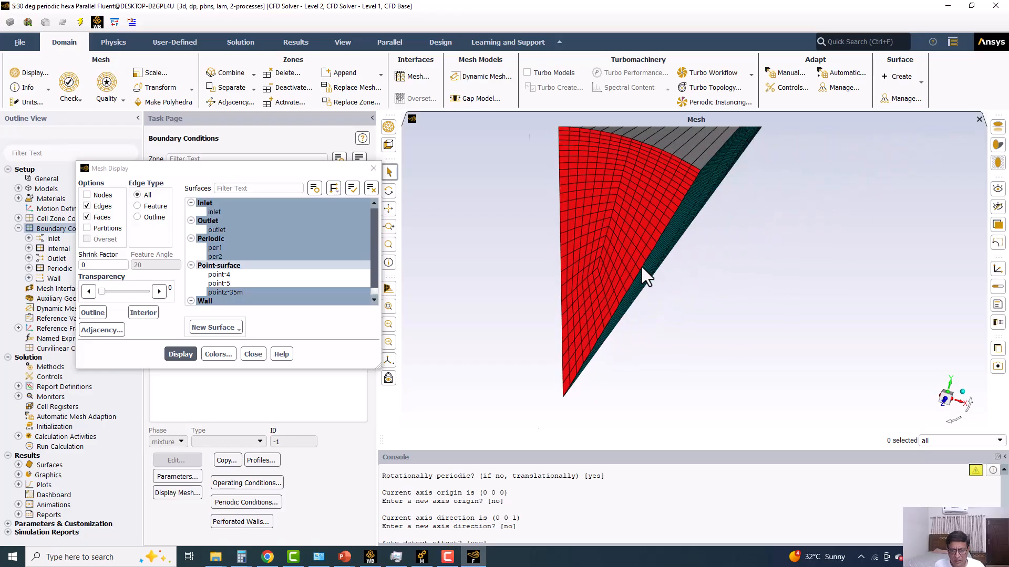
pyautogui.scroll(3, 578, 276)
pyautogui.scroll(-5, 541, 316)
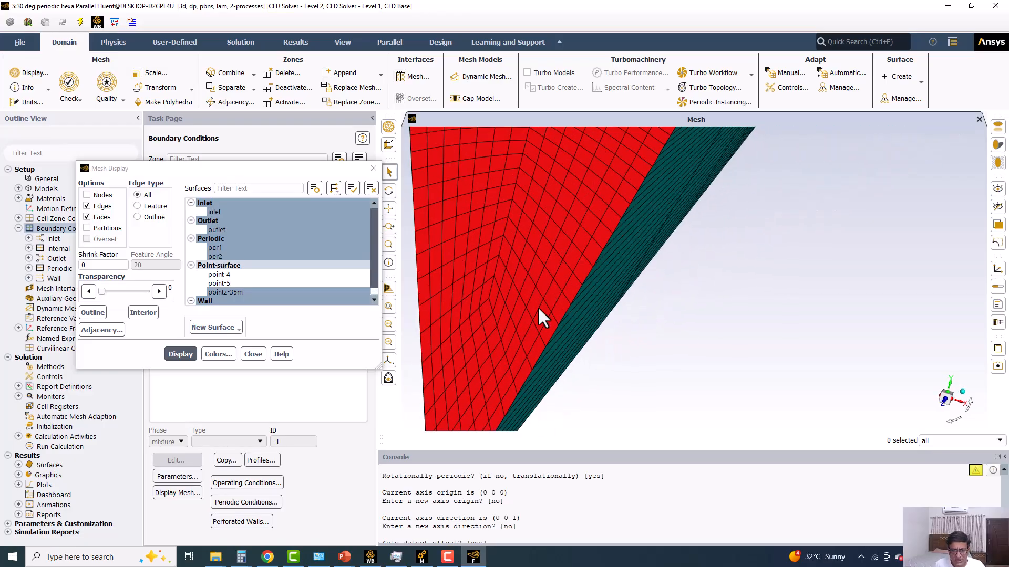
pyautogui.moveTo(540, 286); pyautogui.dragTo(559, 194)
pyautogui.scroll(5, 559, 195)
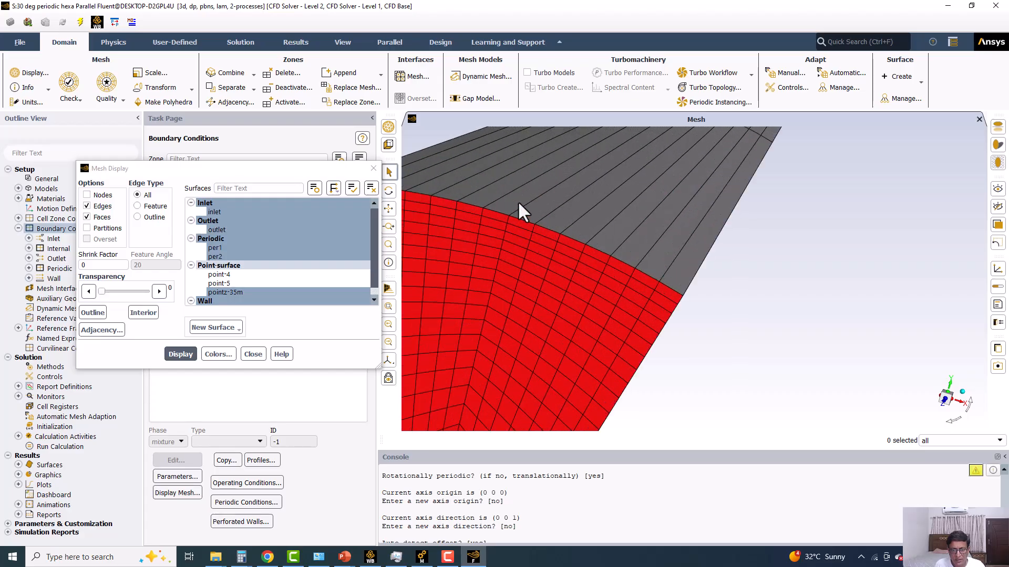
pyautogui.scroll(-5, 559, 267)
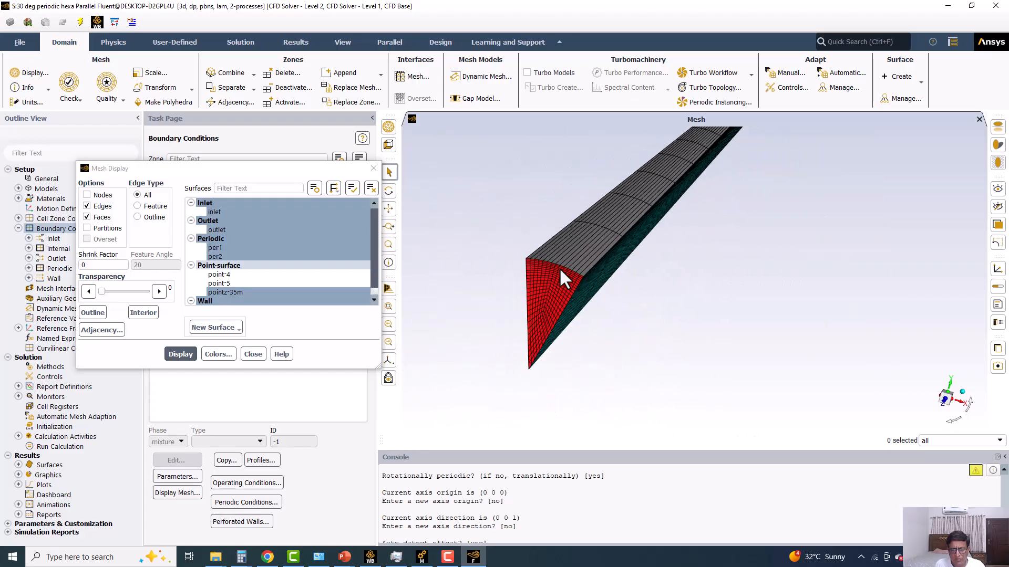
pyautogui.scroll(4, 559, 267)
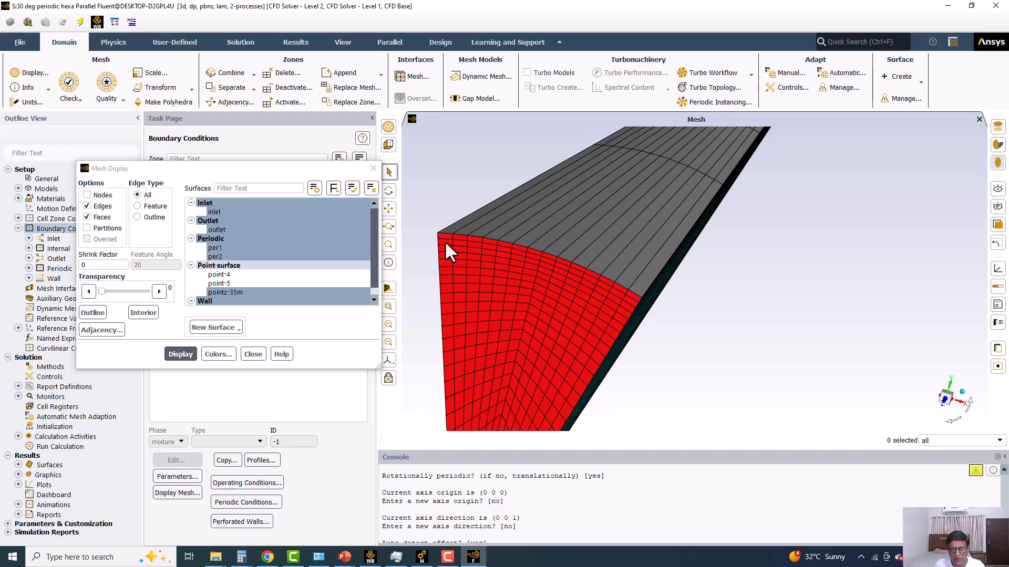
# Zoom in on the end face's corner cells, close the mesh display settings, and report the mesh size to read the cell count.
pyautogui.scroll(3, 446, 242)
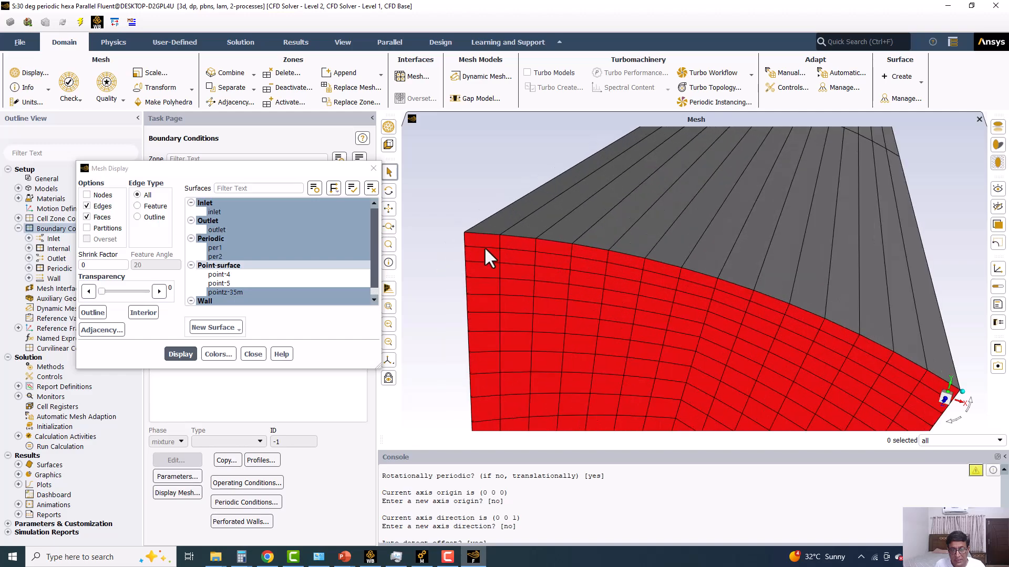
pyautogui.scroll(-5, 485, 251)
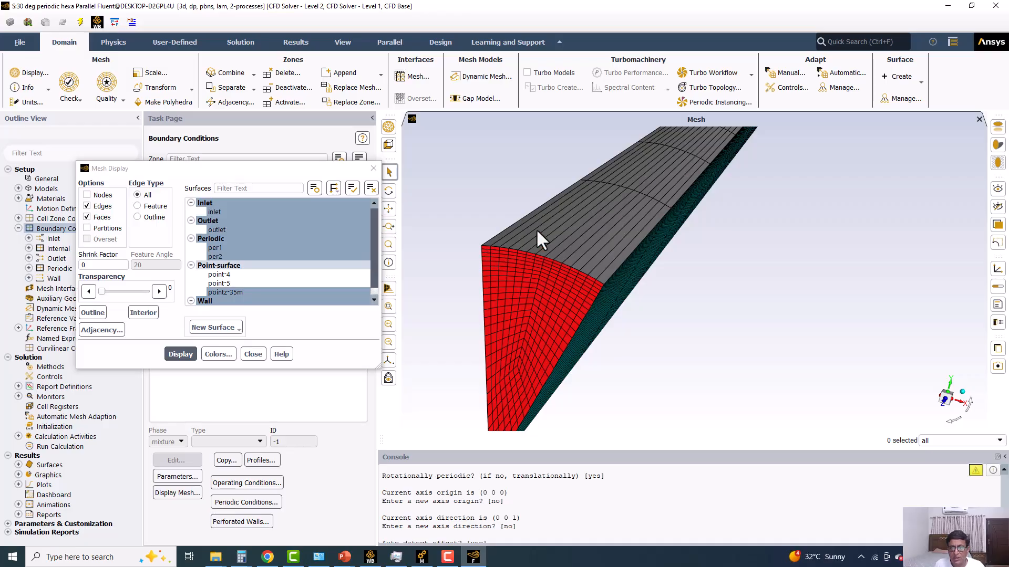
pyautogui.click(373, 168)
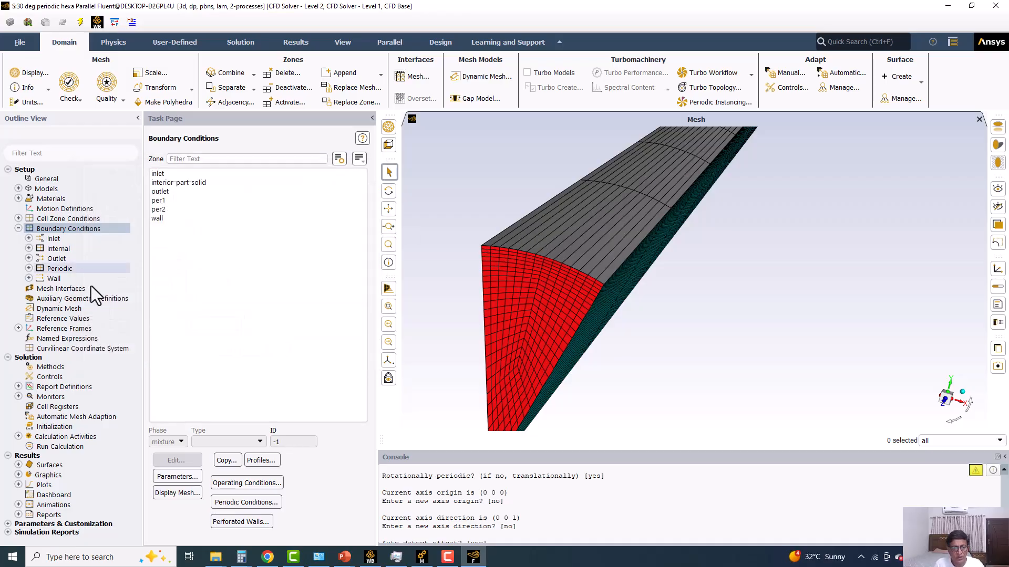
pyautogui.click(45, 93)
pyautogui.click(24, 100)
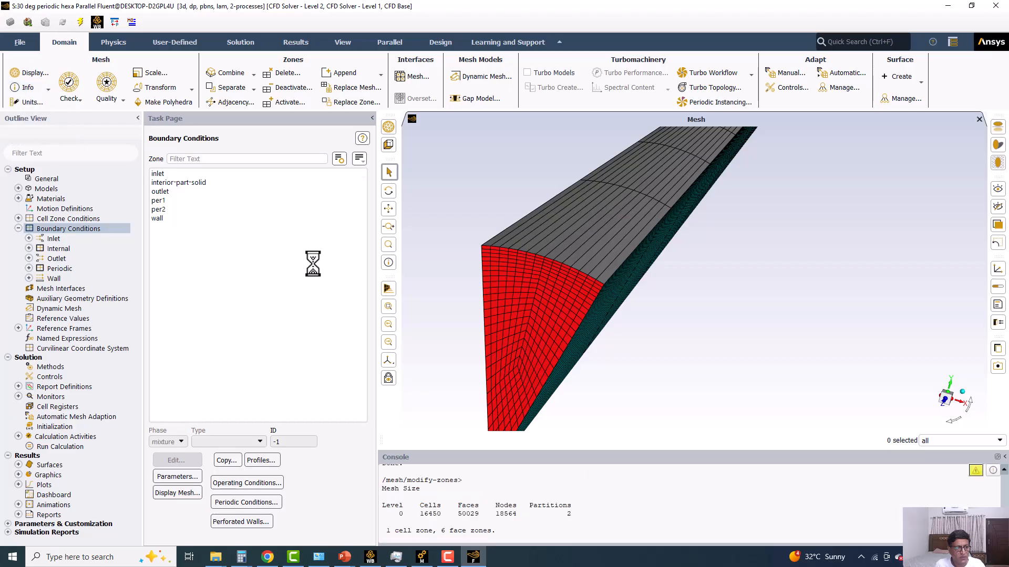
pyautogui.moveTo(421, 514); pyautogui.dragTo(439, 516)
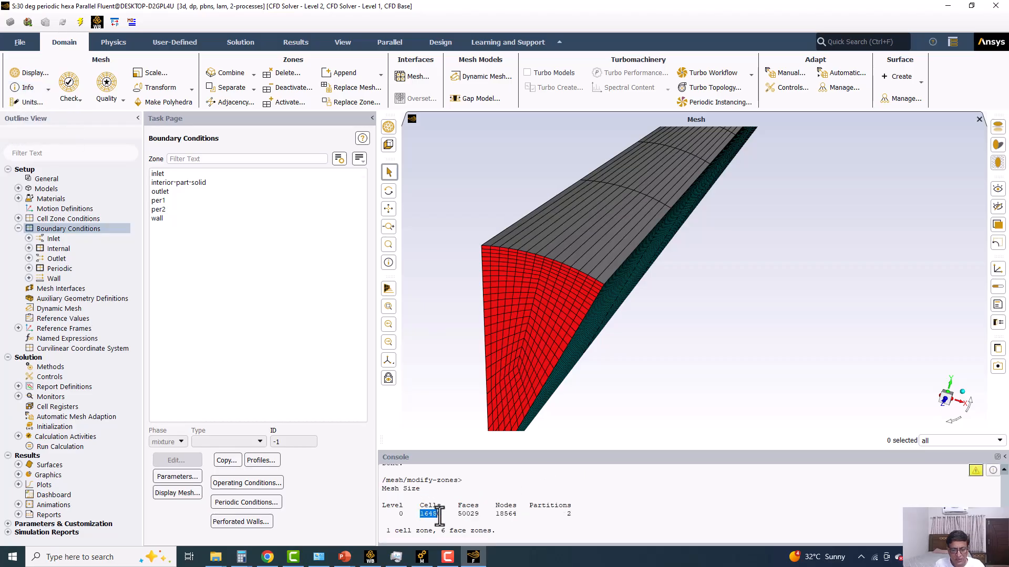
# Run the mesh check and review the minimum cell volume and the periodic zone's rotation angle, axis and origin.
pyautogui.click(63, 91)
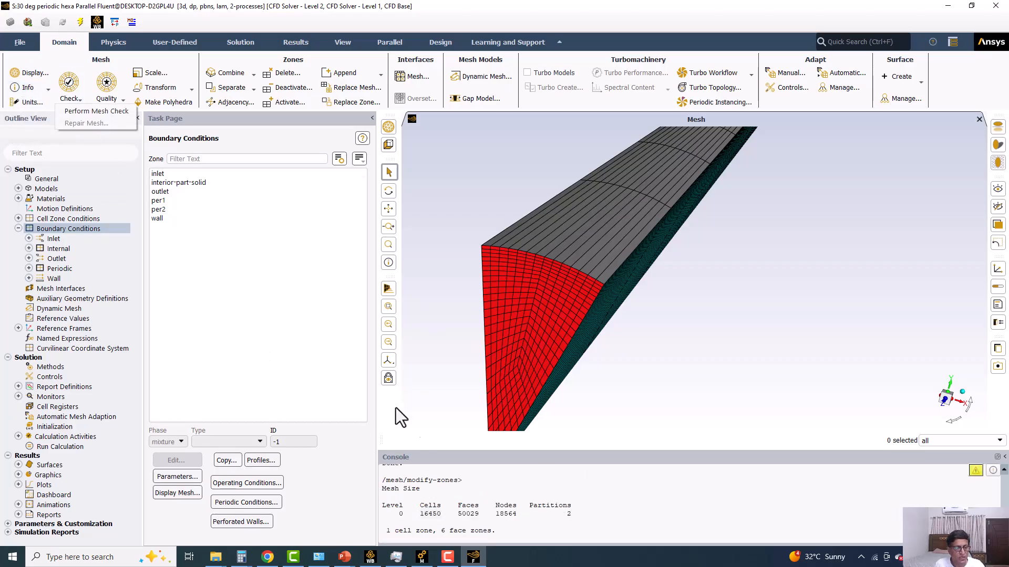
pyautogui.click(89, 113)
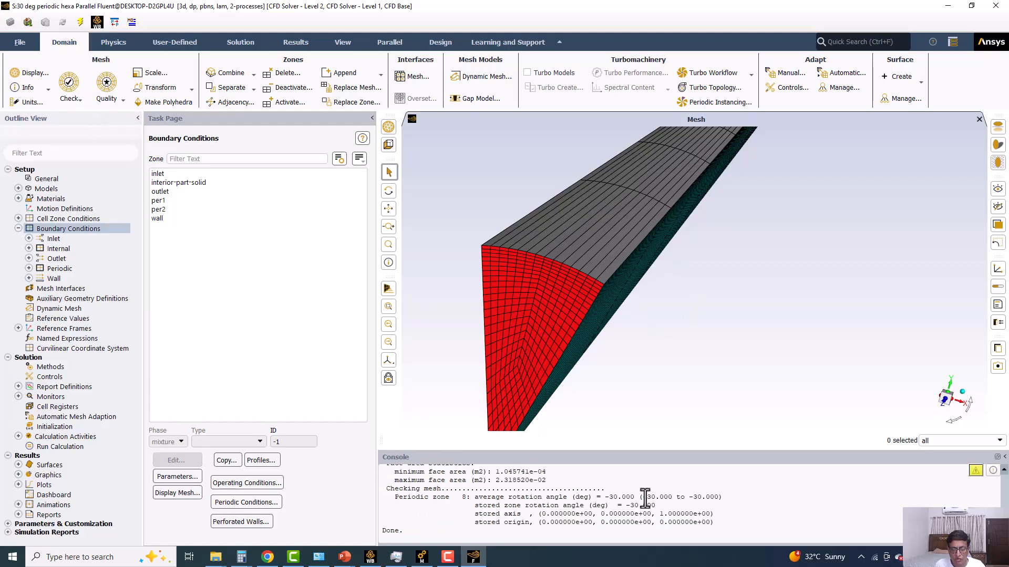
pyautogui.moveTo(585, 451); pyautogui.dragTo(578, 336)
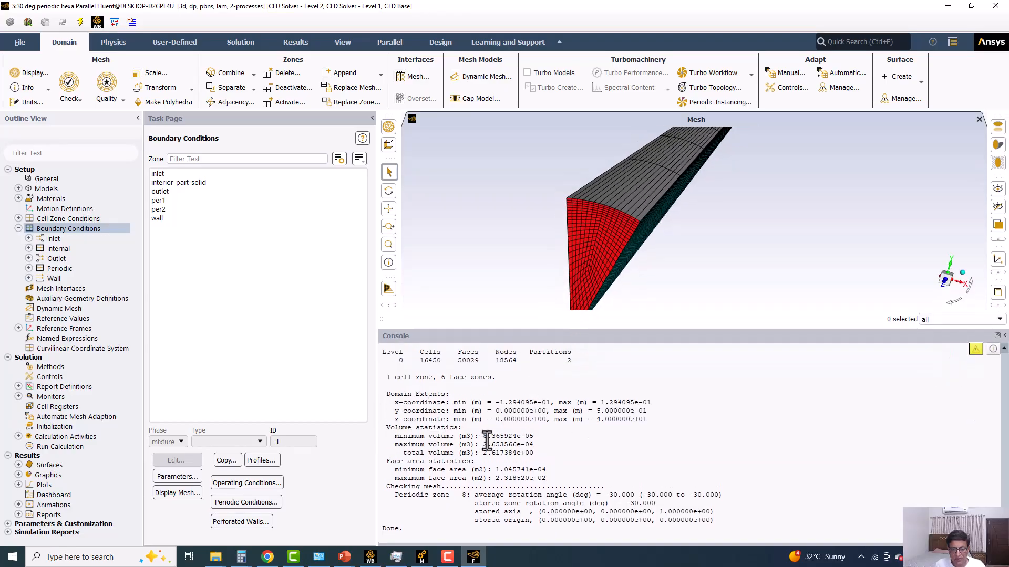
pyautogui.moveTo(483, 436); pyautogui.dragTo(535, 436)
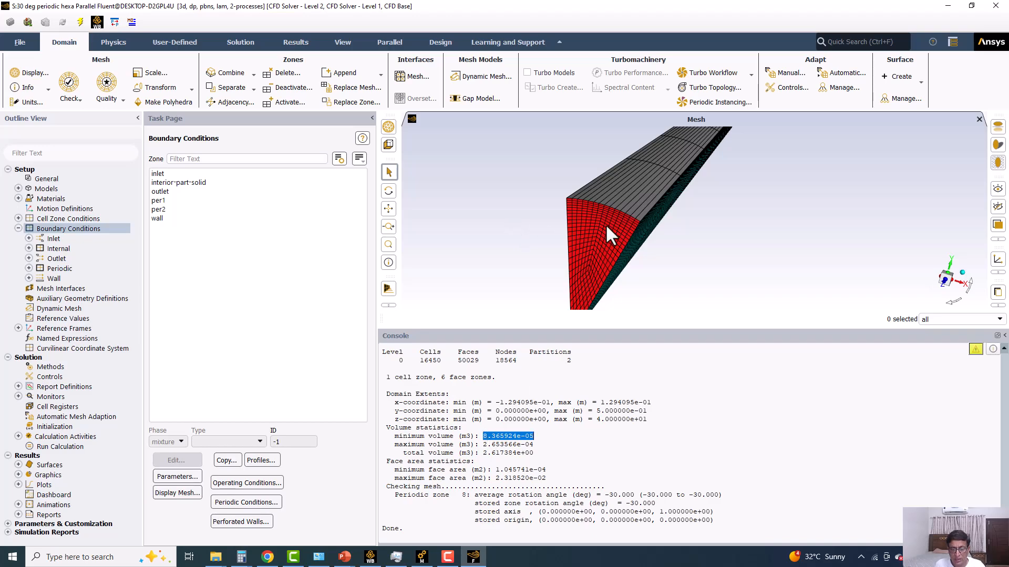
pyautogui.moveTo(395, 495); pyautogui.dragTo(661, 503)
pyautogui.click(618, 496)
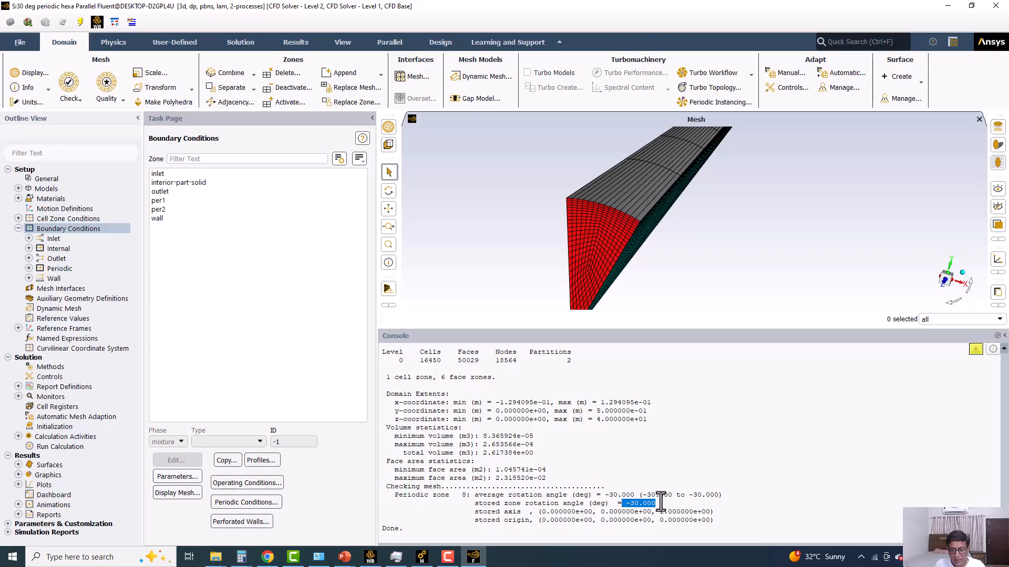
pyautogui.moveTo(472, 512); pyautogui.dragTo(712, 512)
pyautogui.moveTo(474, 520); pyautogui.dragTo(722, 522)
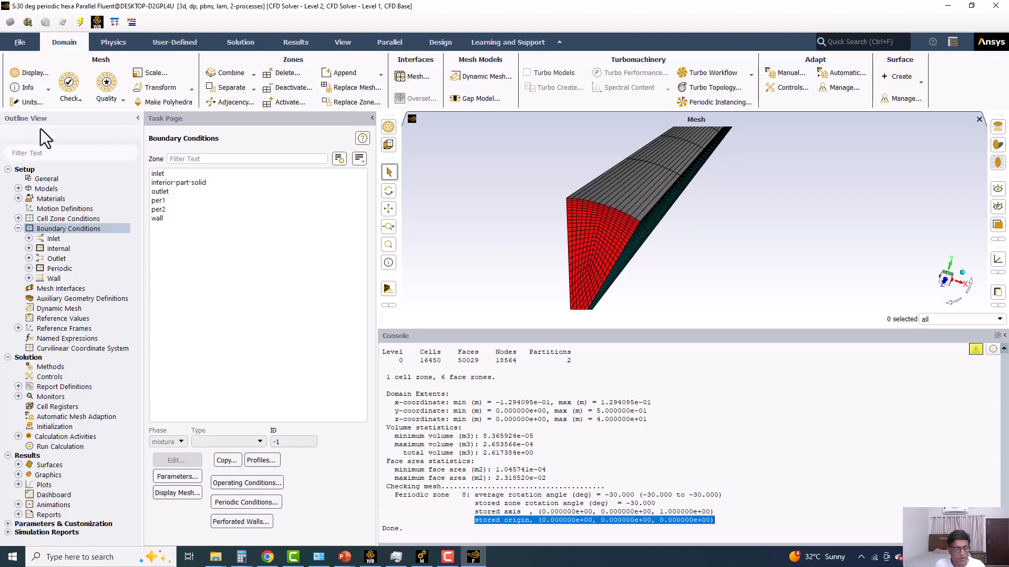
# Review the active physics models and the properties of the fluid material air.
pyautogui.doubleClick(56, 191)
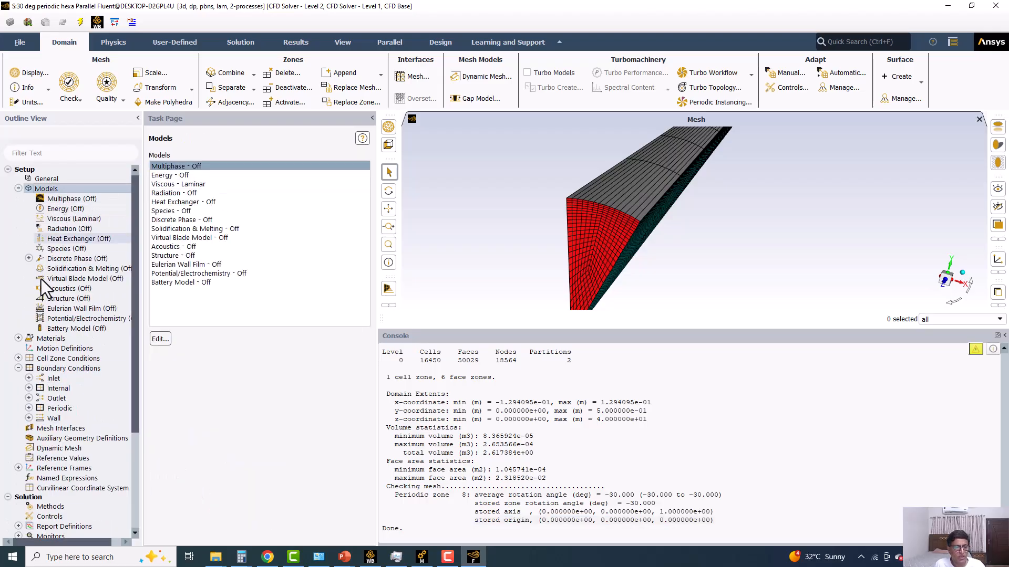
pyautogui.doubleClick(53, 339)
pyautogui.click(171, 176)
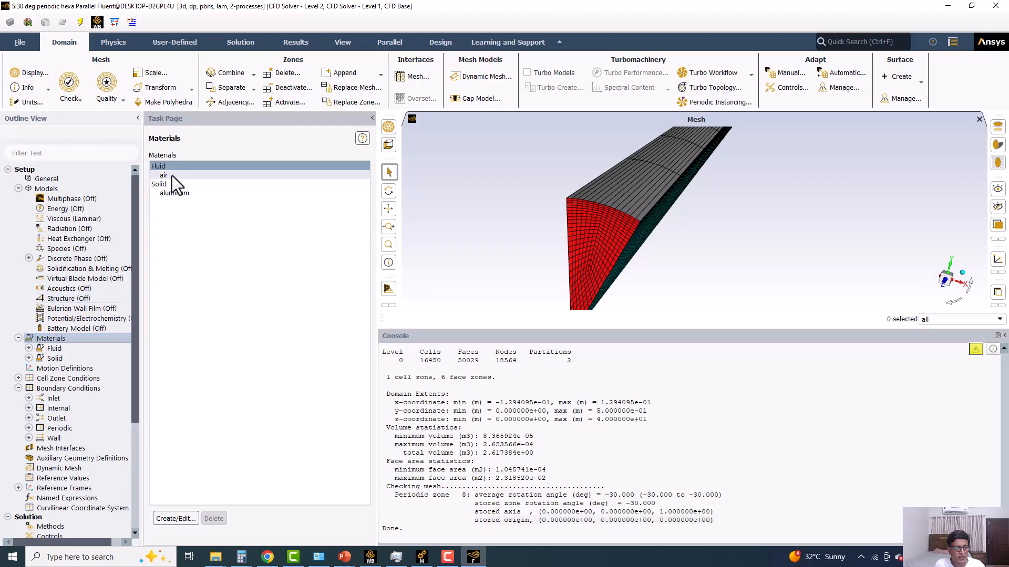
pyautogui.click(178, 519)
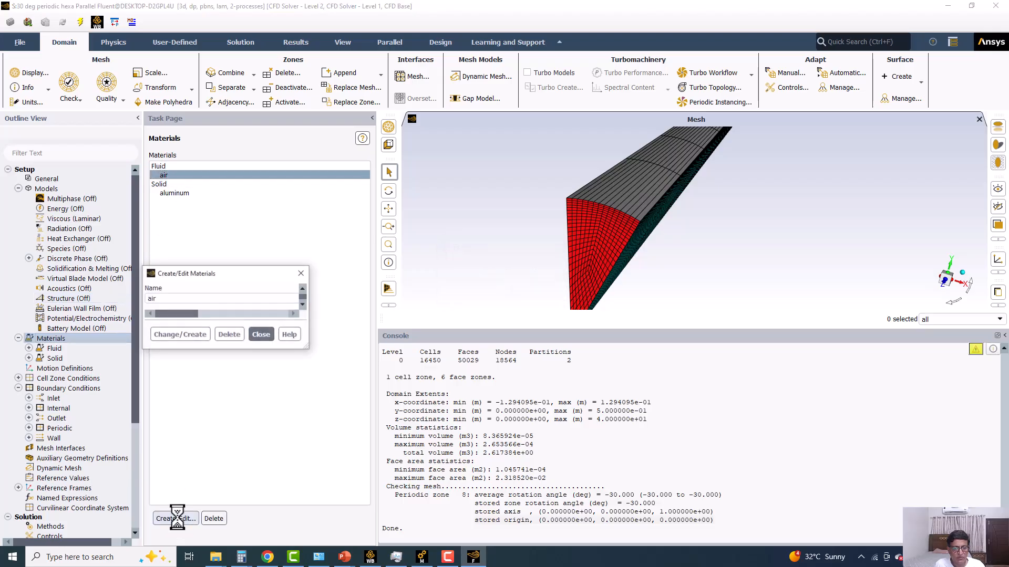
pyautogui.click(539, 402)
# Group the boundary zones by type and review the velocity inlet's momentum settings.
pyautogui.doubleClick(61, 387)
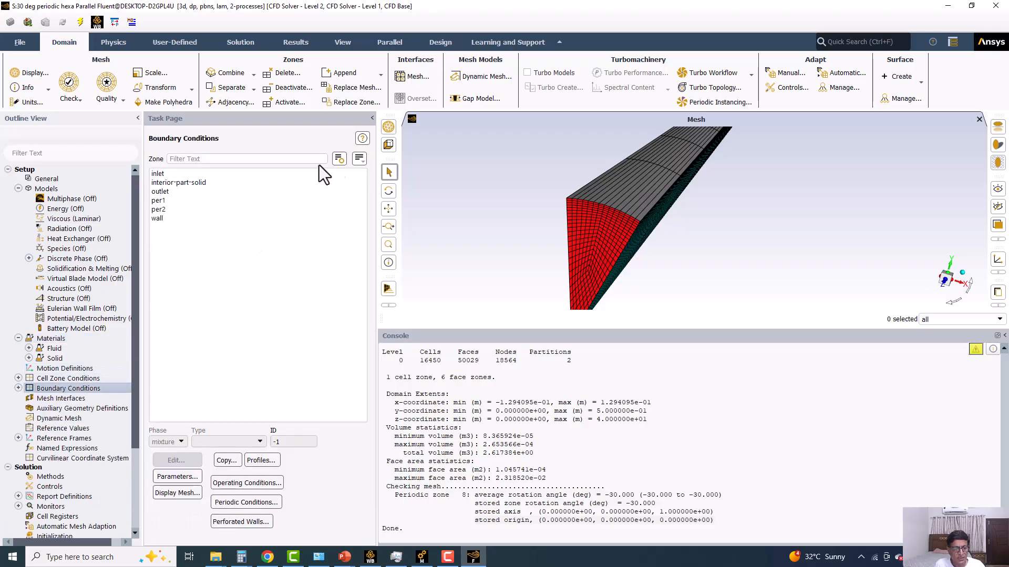
pyautogui.click(359, 158)
pyautogui.click(365, 209)
pyautogui.click(178, 182)
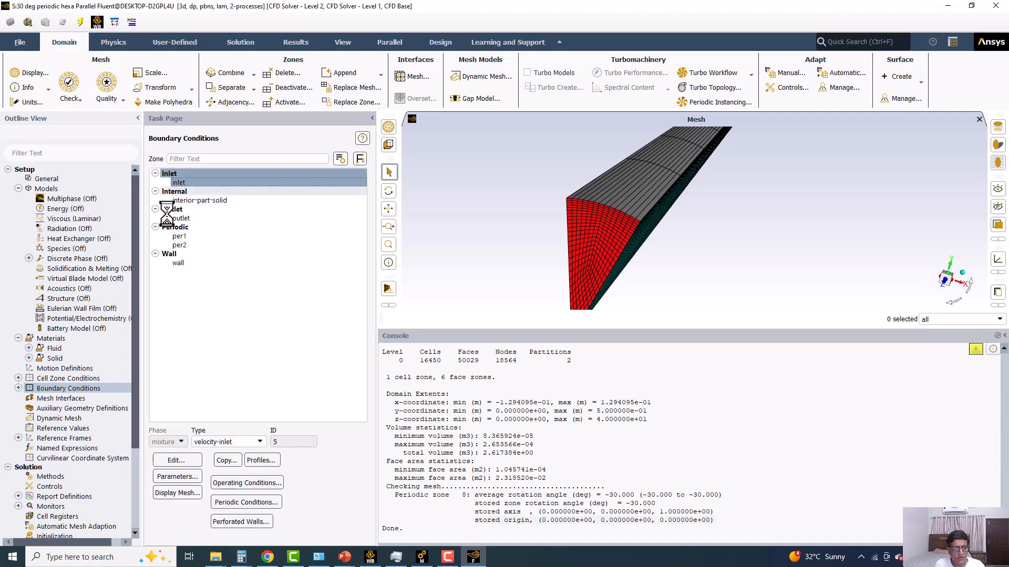
pyautogui.click(185, 457)
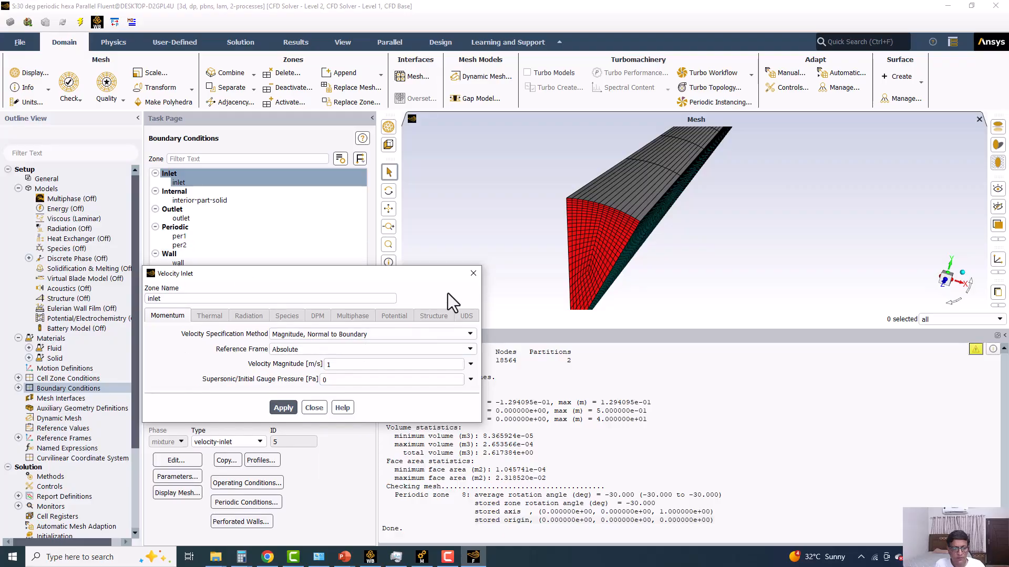
pyautogui.click(473, 273)
# Review the solution methods and the residual monitor settings, including the convergence criterion.
pyautogui.click(59, 473)
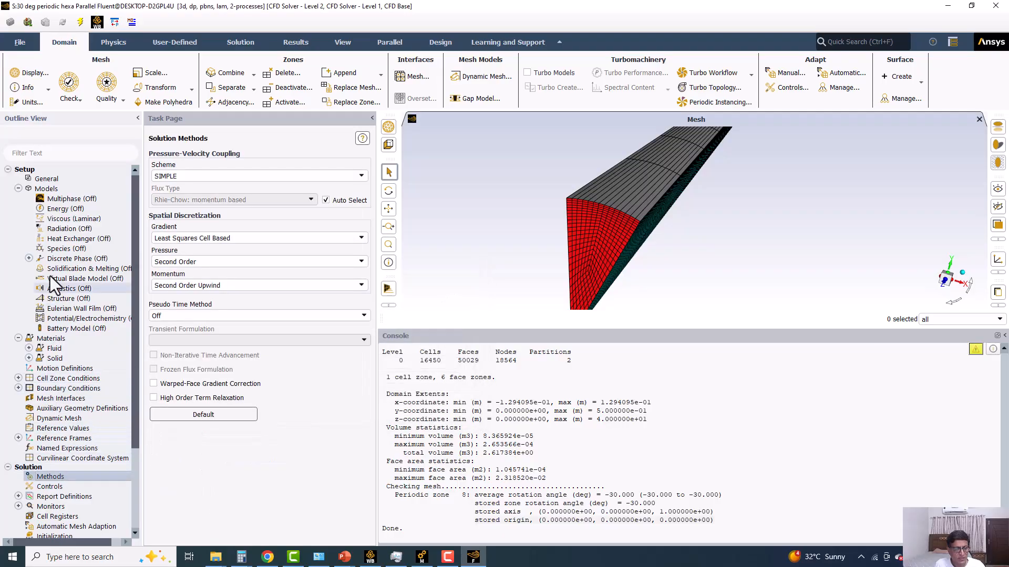
pyautogui.scroll(-4, 55, 291)
pyautogui.click(19, 398)
pyautogui.click(53, 409)
pyautogui.doubleClick(54, 409)
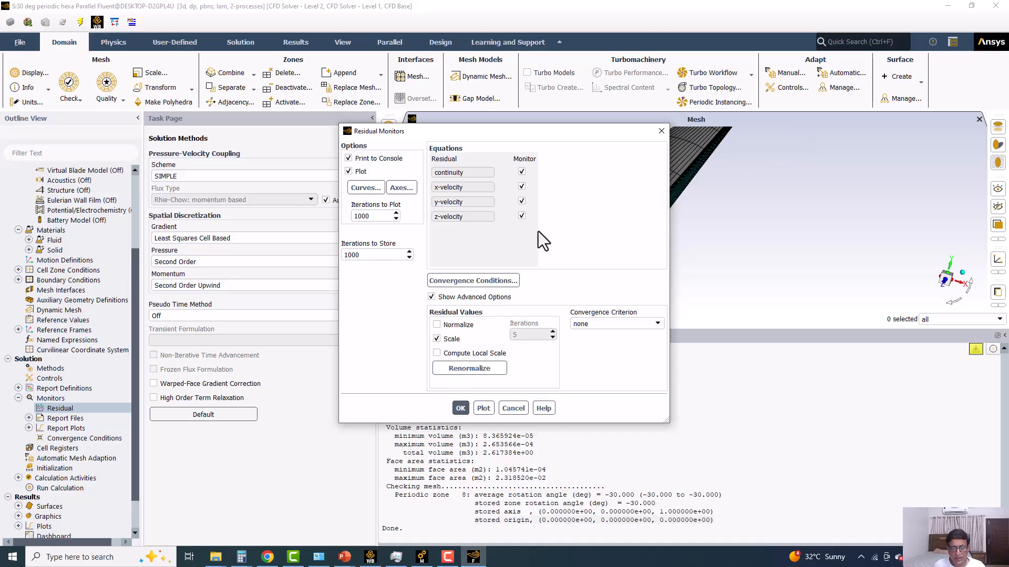
pyautogui.click(461, 408)
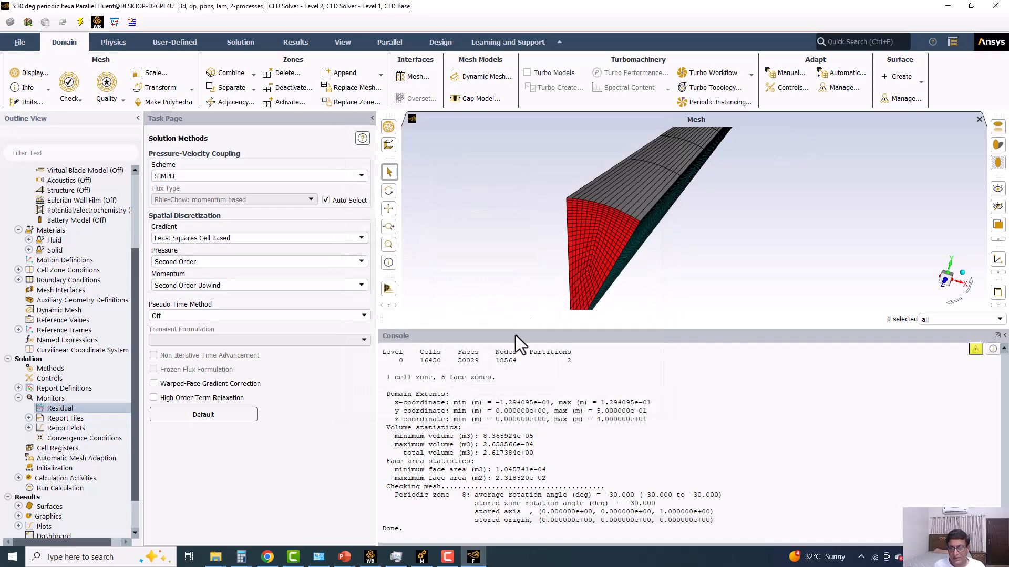
# Enlarge the graphics area and bring the sector's whole end face into view.
pyautogui.moveTo(525, 330); pyautogui.dragTo(531, 417)
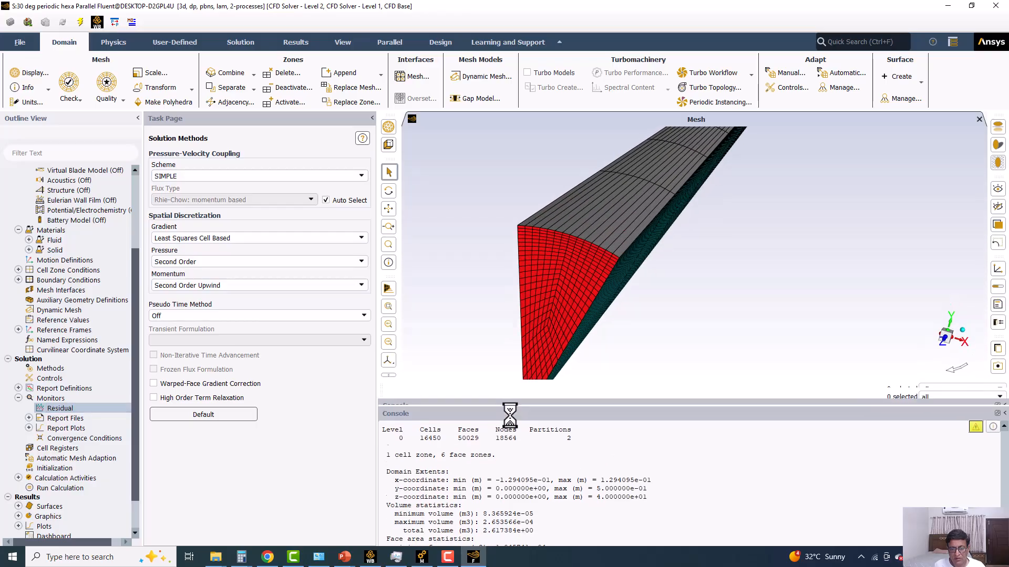
pyautogui.scroll(-2, 613, 206)
pyautogui.scroll(2, 586, 267)
pyautogui.scroll(-2, 573, 292)
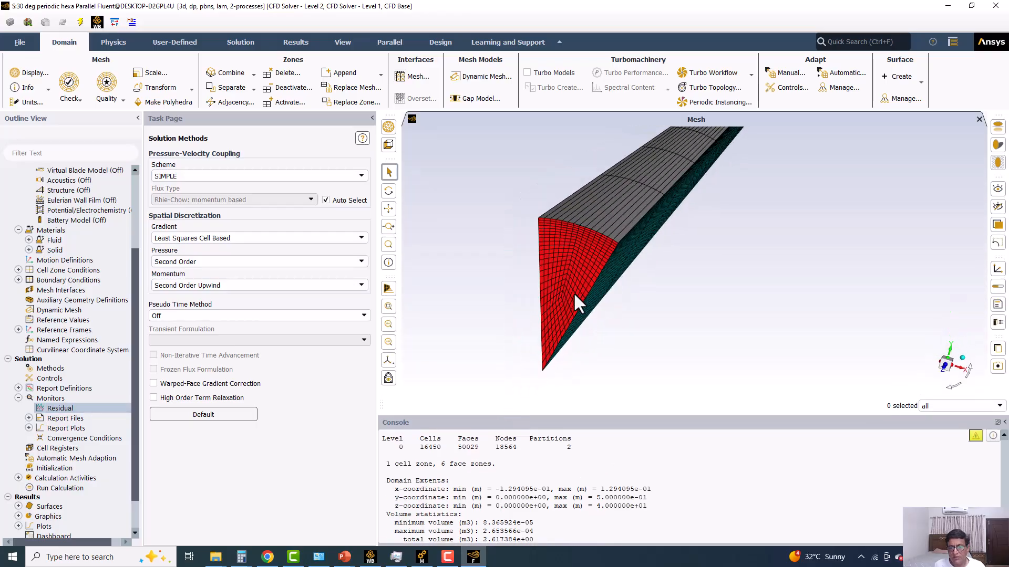
pyautogui.scroll(2, 573, 292)
# Try to create a point surface named point-4 on the pipe axis at x 0, y 0, z 35 m.
pyautogui.click(896, 80)
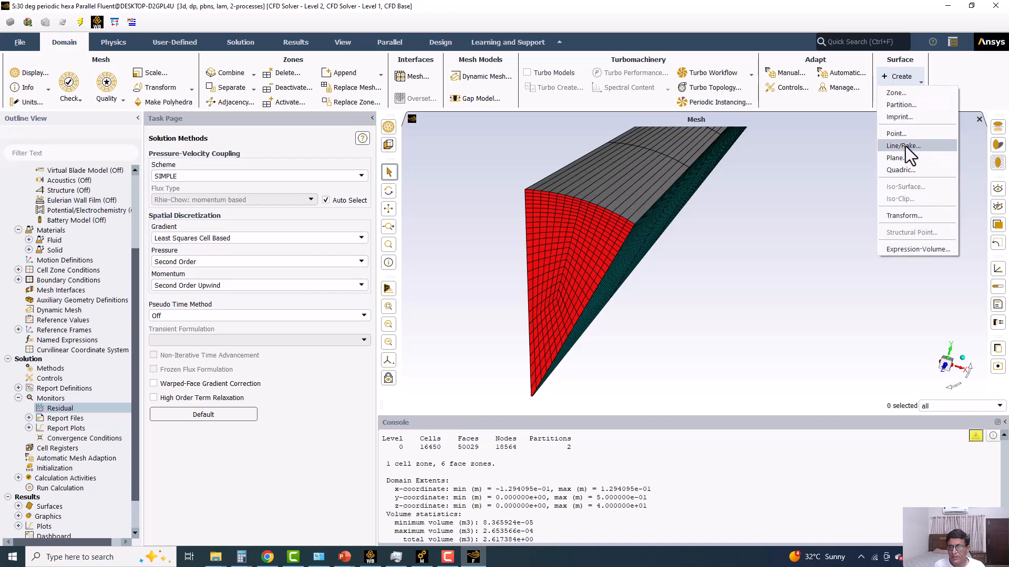
pyautogui.click(906, 133)
pyautogui.moveTo(202, 347); pyautogui.dragTo(99, 340)
pyautogui.write('0')
pyautogui.click(223, 362)
pyautogui.write('0')
pyautogui.moveTo(223, 362); pyautogui.dragTo(96, 376)
pyautogui.write('25')
pyautogui.write('35')
pyautogui.click(155, 426)
pyautogui.click(166, 455)
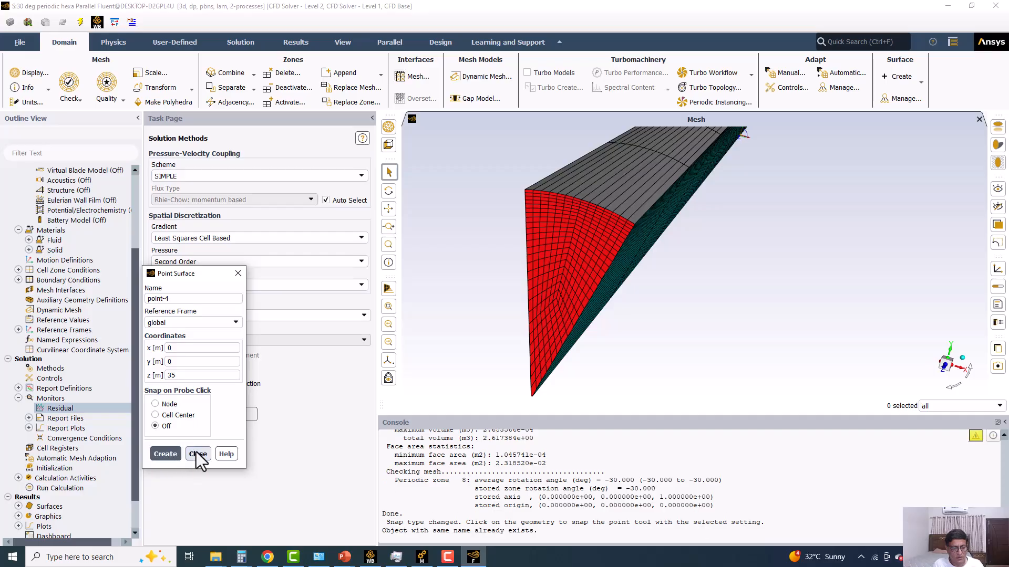
pyautogui.click(197, 454)
# Create a vertex-average surface report named velocity-point-z35m for velocity magnitude on point-4, with report file, report plot and console printing.
pyautogui.rightClick(76, 390)
pyautogui.moveTo(118, 455)
pyautogui.moveTo(179, 455)
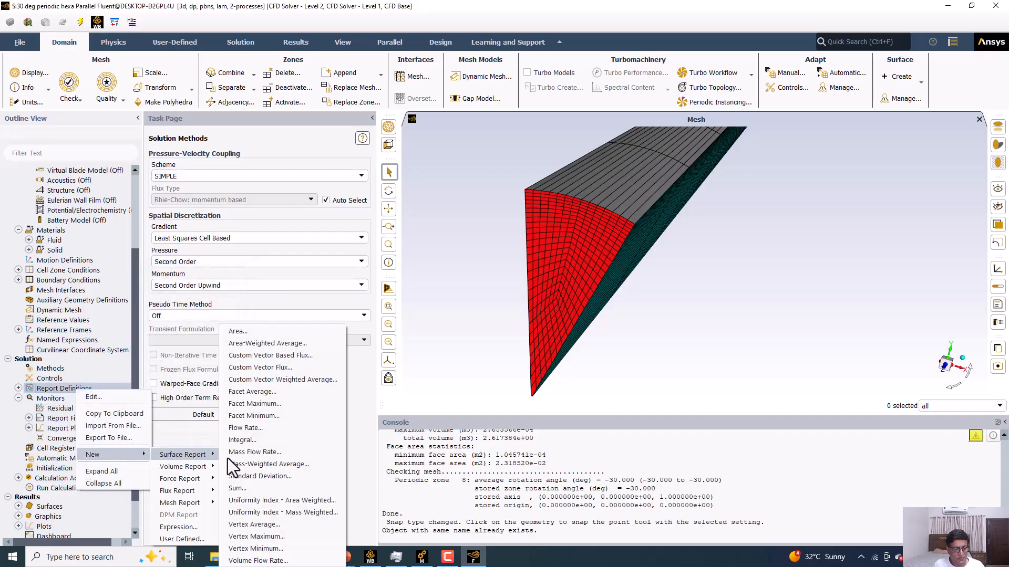
pyautogui.click(245, 524)
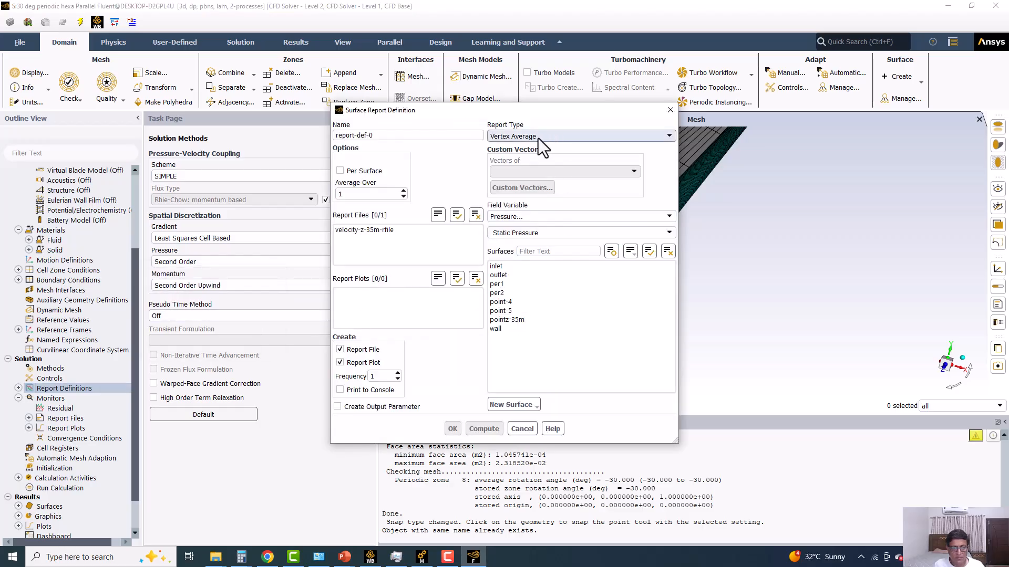
pyautogui.click(504, 218)
pyautogui.click(506, 245)
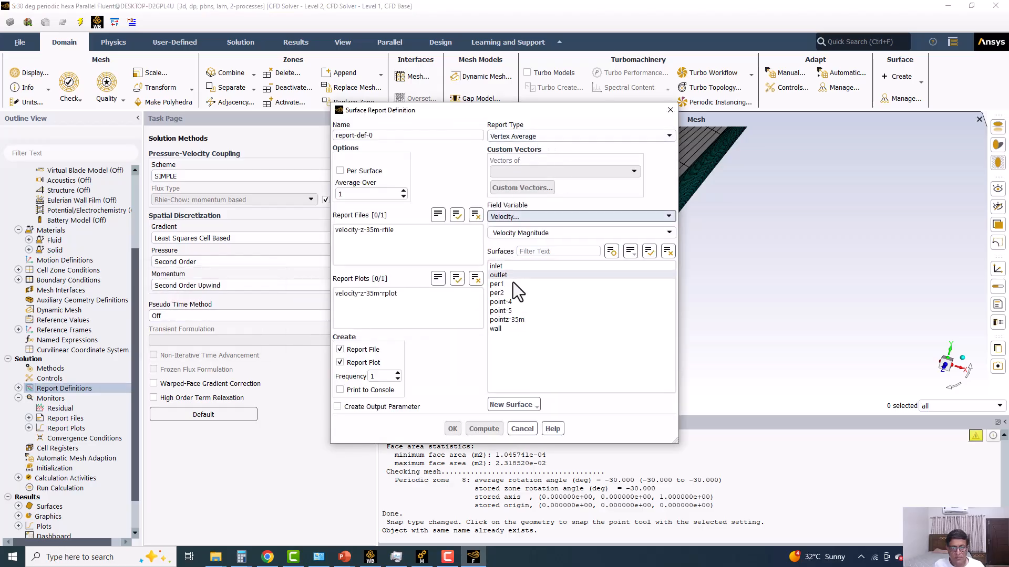
pyautogui.click(514, 302)
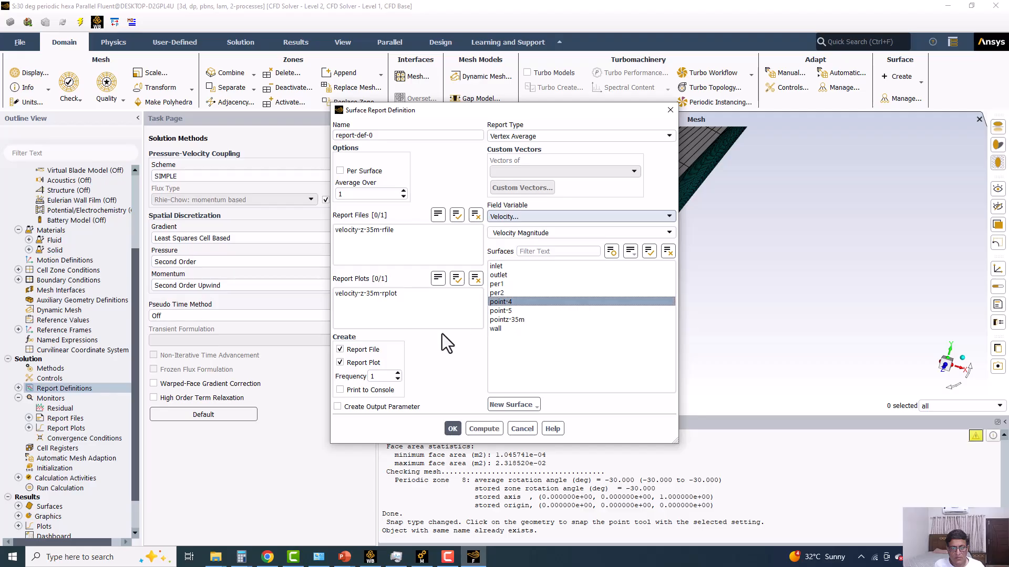
pyautogui.click(367, 392)
pyautogui.moveTo(374, 135); pyautogui.dragTo(185, 103)
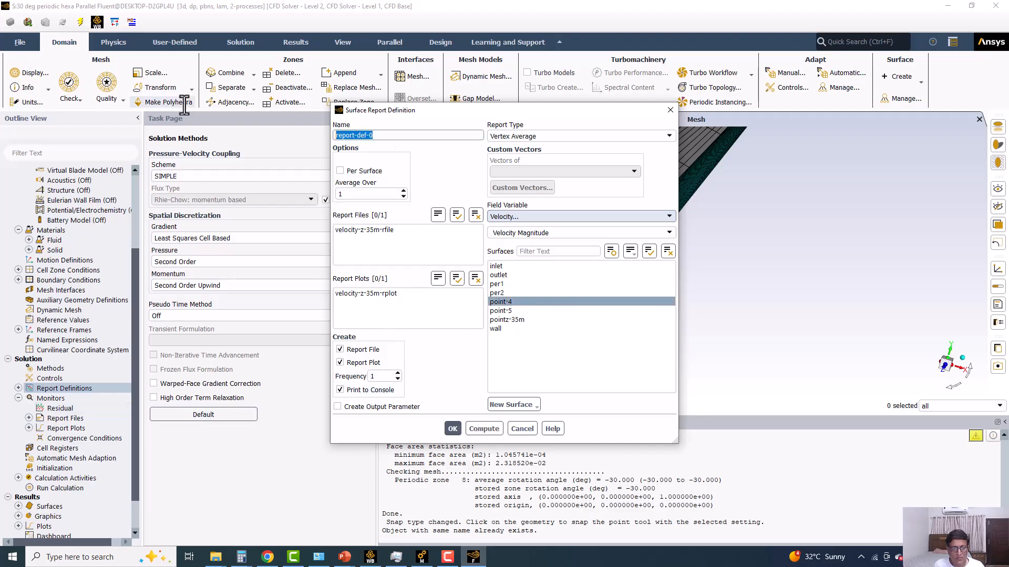
pyautogui.write('velocity-point-z35m')
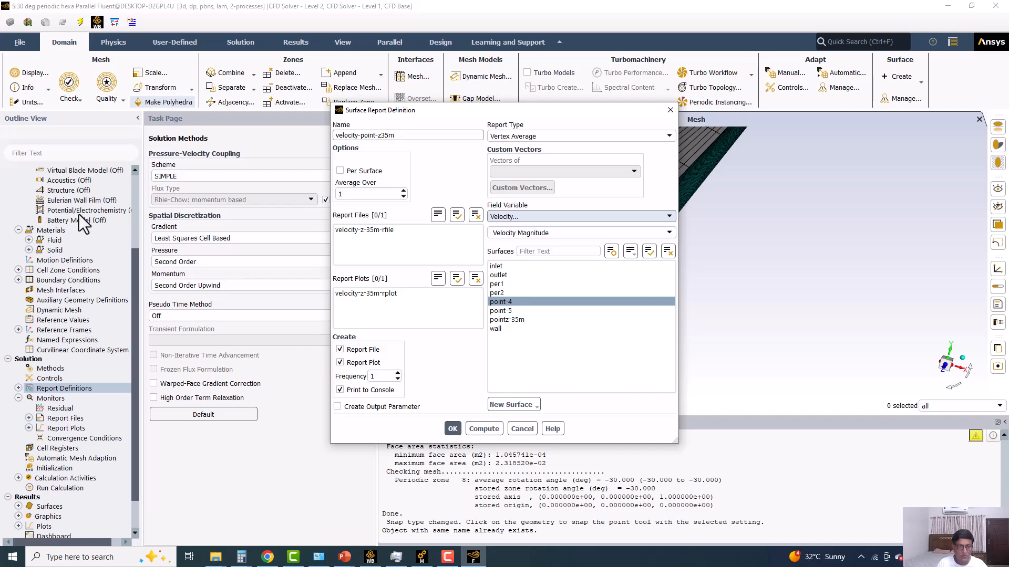
pyautogui.click(452, 429)
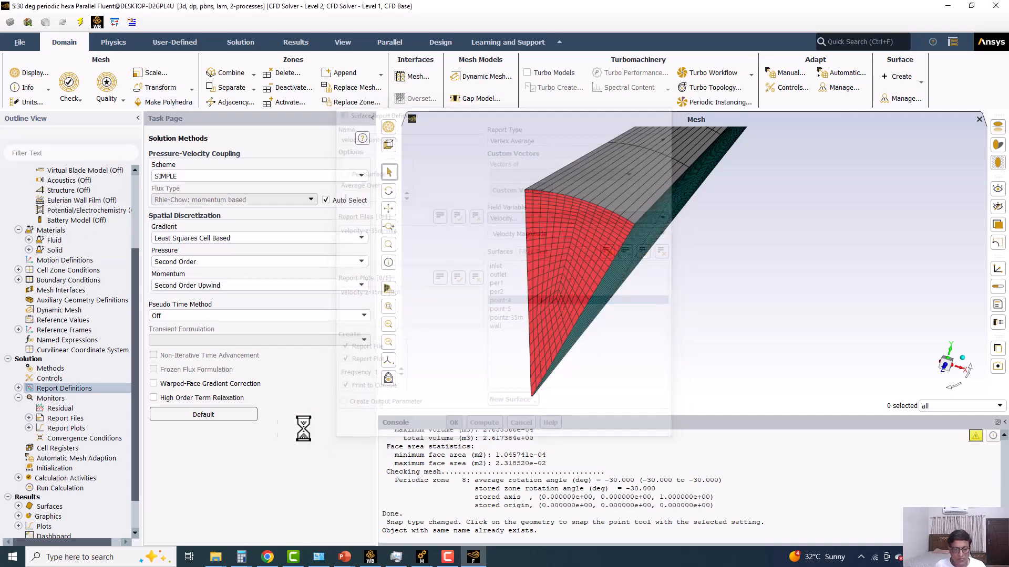
# Initialize the solution with the hybrid initialization method.
pyautogui.click(68, 488)
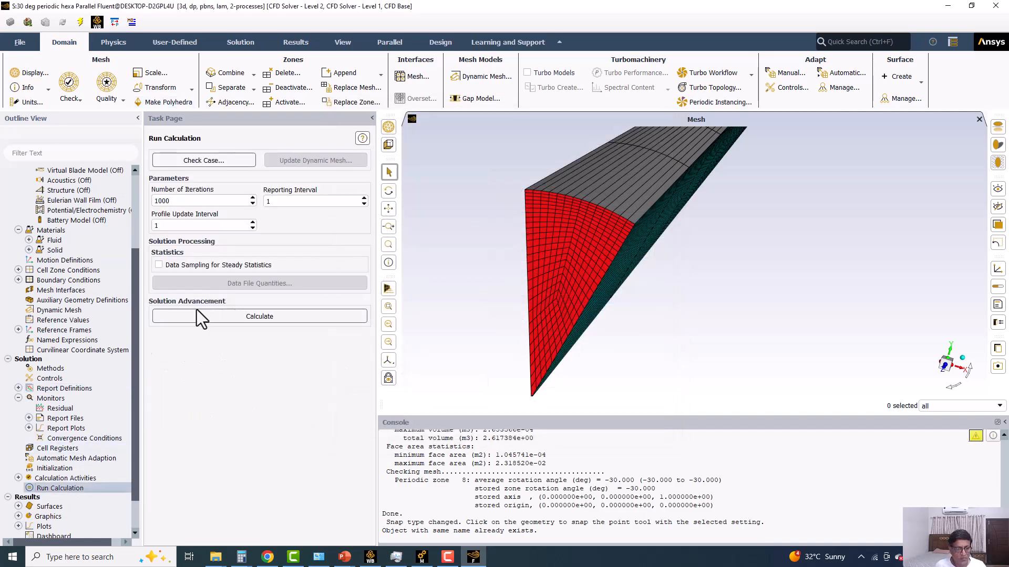
pyautogui.click(52, 468)
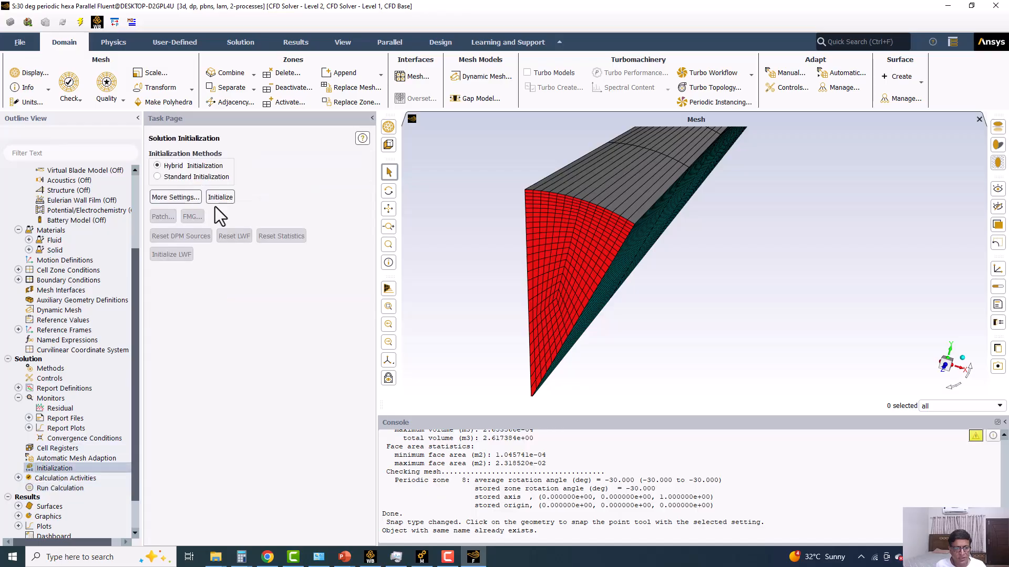
pyautogui.click(220, 197)
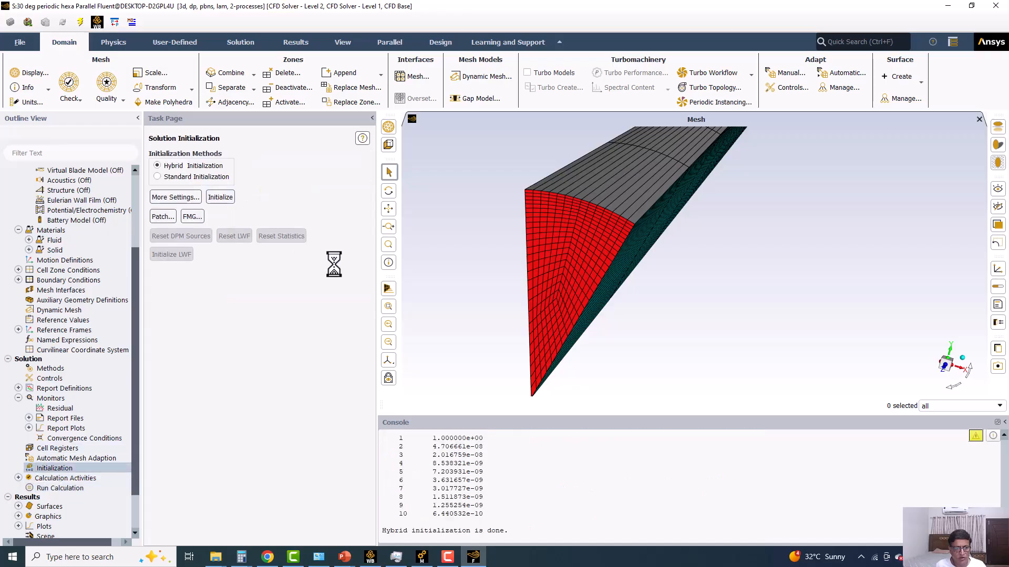
# Run the calculation for 1000 iterations using the mesh changes for this calculation only, and view the point velocity and residual plots.
pyautogui.click(49, 486)
pyautogui.click(237, 318)
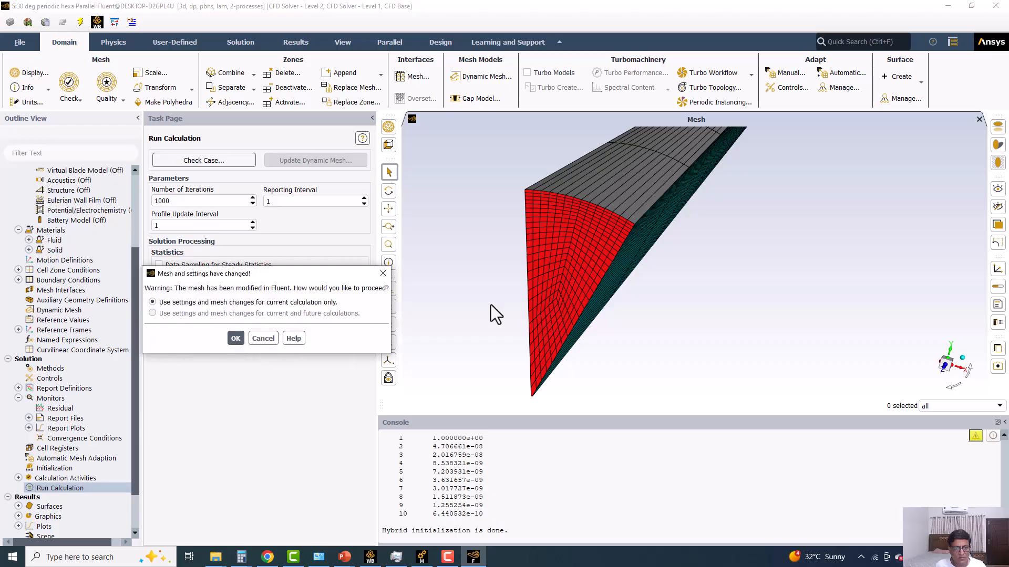
pyautogui.click(235, 338)
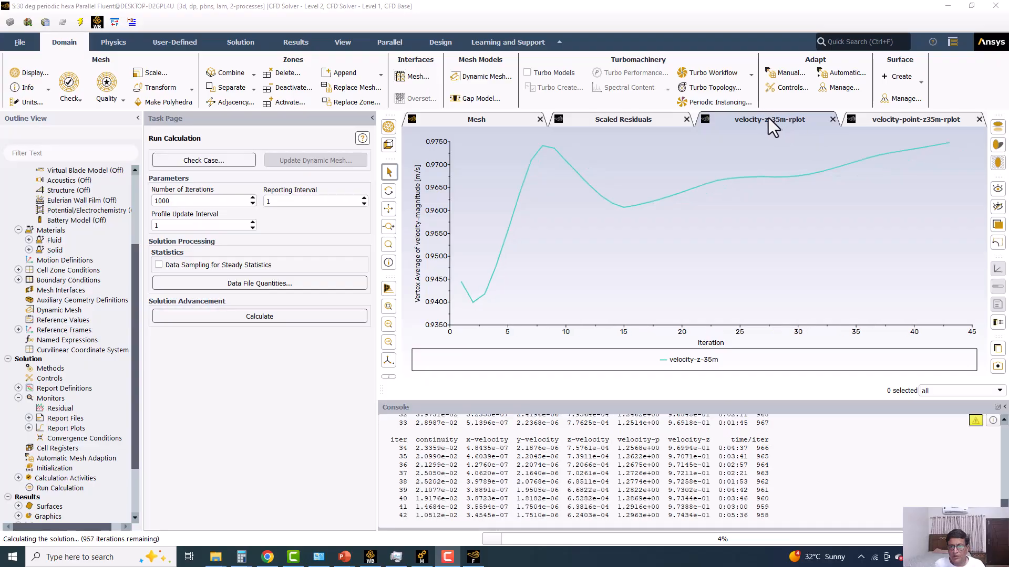
pyautogui.click(891, 117)
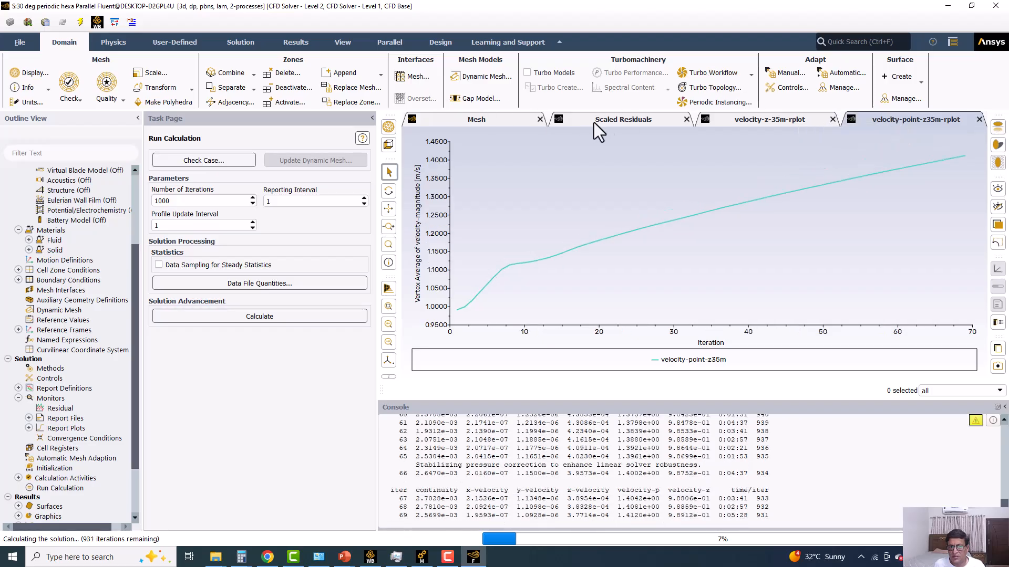
pyautogui.click(615, 121)
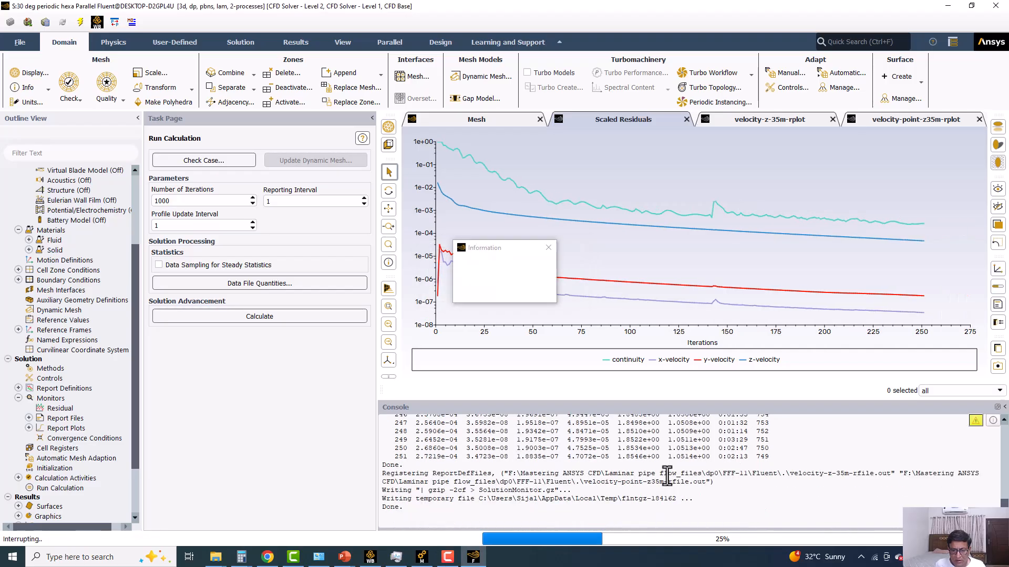
# Review the console's iteration history and the current solution methods, and dismiss the calculation notice.
pyautogui.scroll(20, 667, 476)
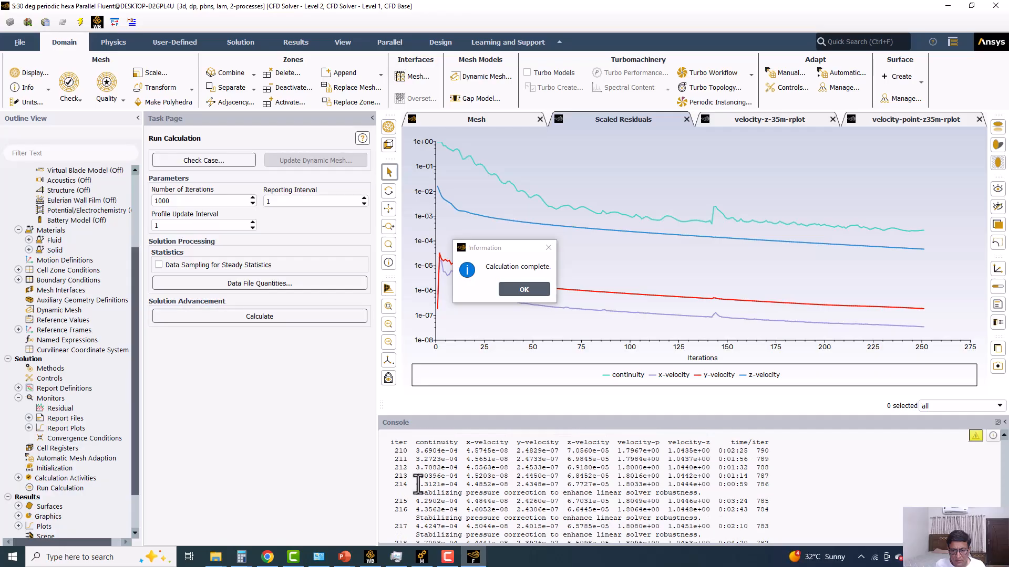
pyautogui.click(43, 366)
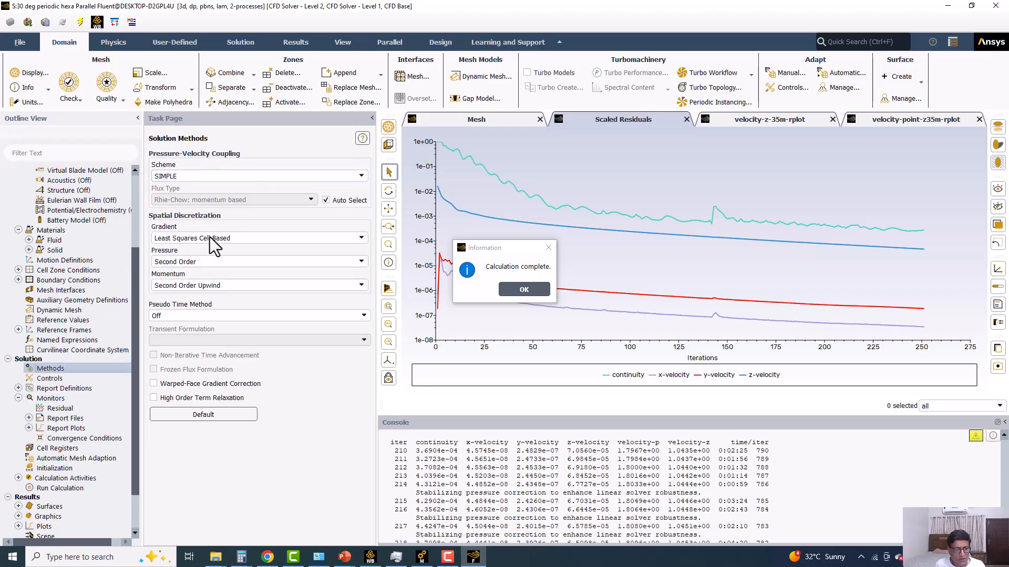
pyautogui.scroll(-3, 632, 518)
pyautogui.click(533, 292)
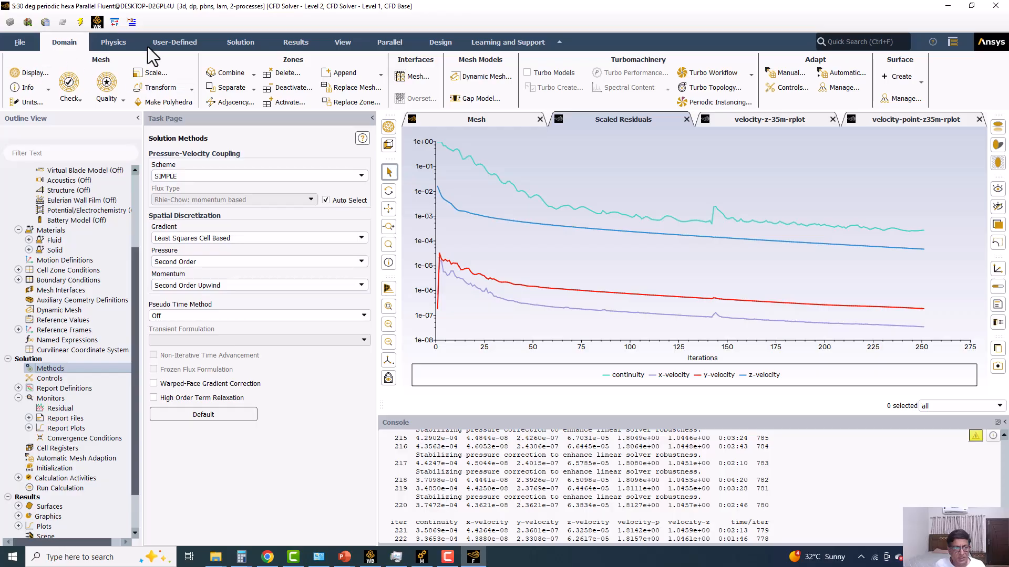
# Create a filled static pressure contour named contour-1 on the inlet, outlet and wall surfaces, and display it.
pyautogui.click(295, 42)
pyautogui.click(90, 87)
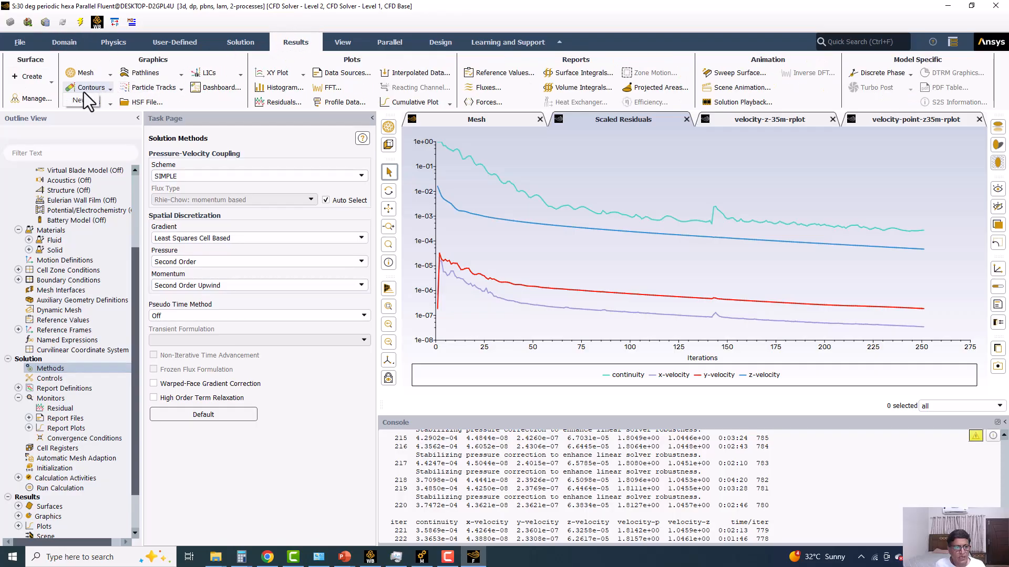
pyautogui.click(80, 100)
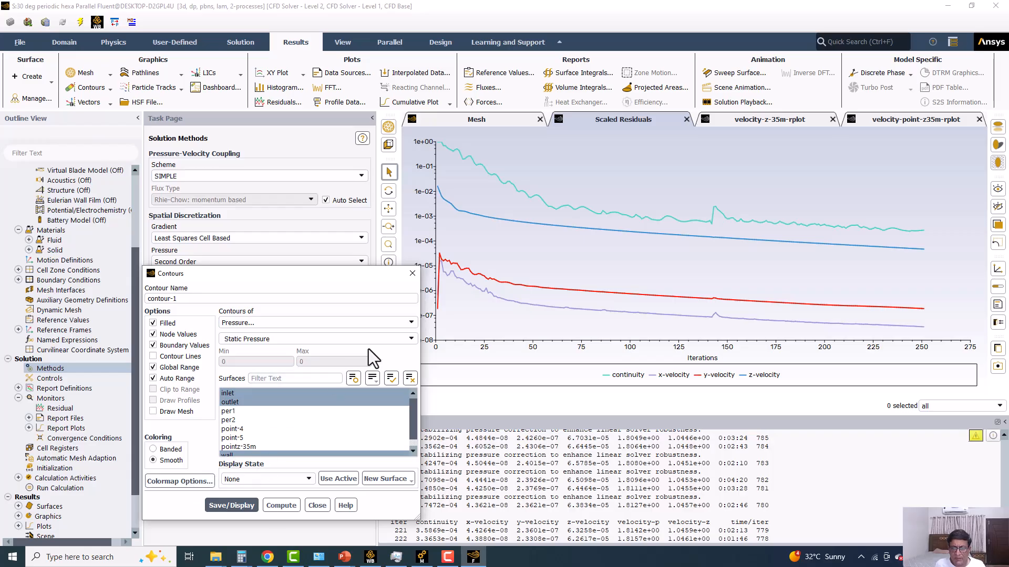
pyautogui.click(226, 508)
pyautogui.moveTo(502, 289); pyautogui.dragTo(530, 313)
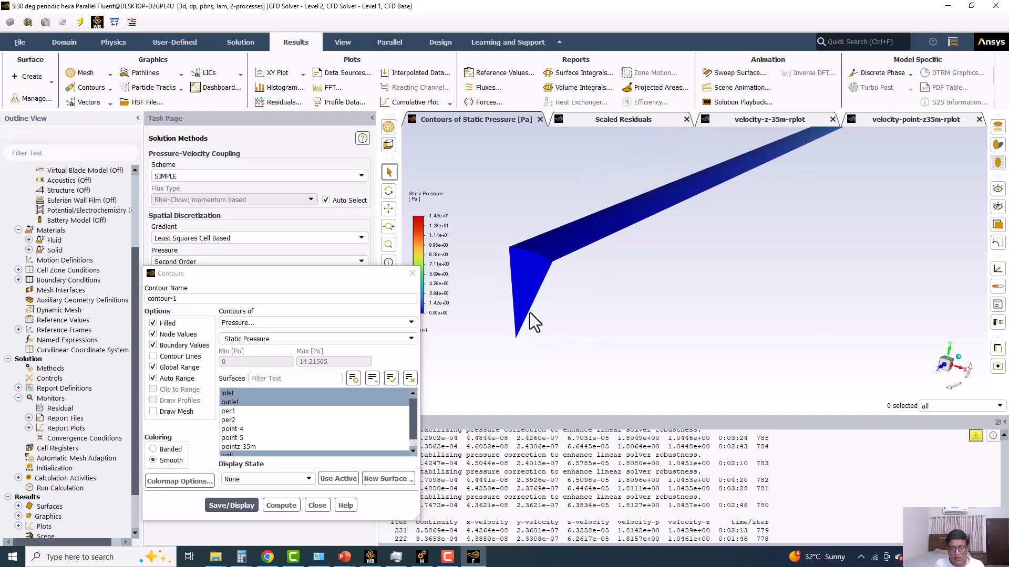
# Disable the contour's global range, limit it to the wall surface by deselecting inlet and outlet, and redisplay it.
pyautogui.click(159, 368)
pyautogui.click(234, 402)
pyautogui.click(236, 395)
pyautogui.click(238, 506)
pyautogui.moveTo(658, 254); pyautogui.dragTo(732, 266)
# Display the pressure contour as a full pipe using rotational periodic instancing about Z with per1 and per2 selected and 12 repeats.
pyautogui.click(342, 42)
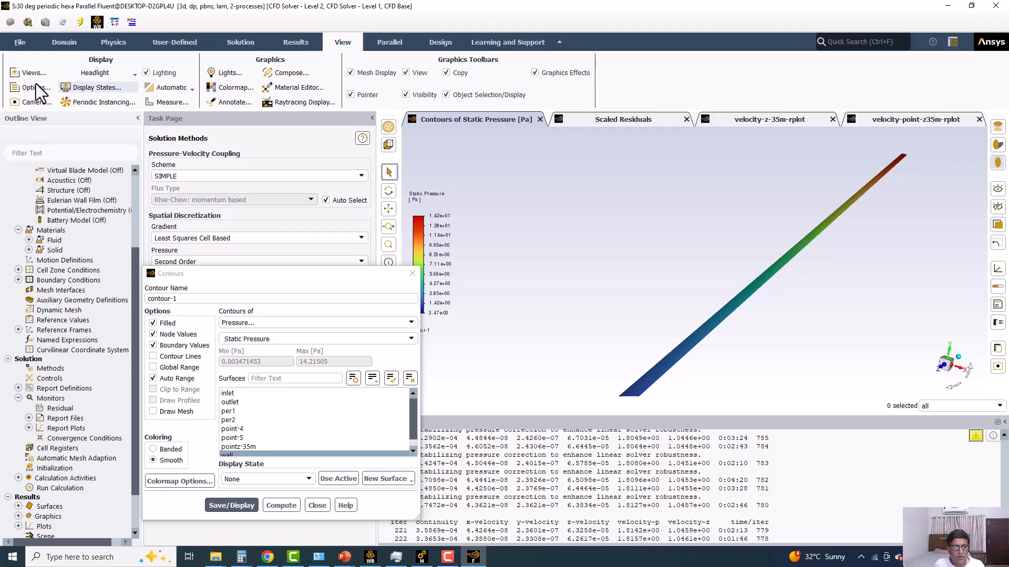
pyautogui.click(88, 103)
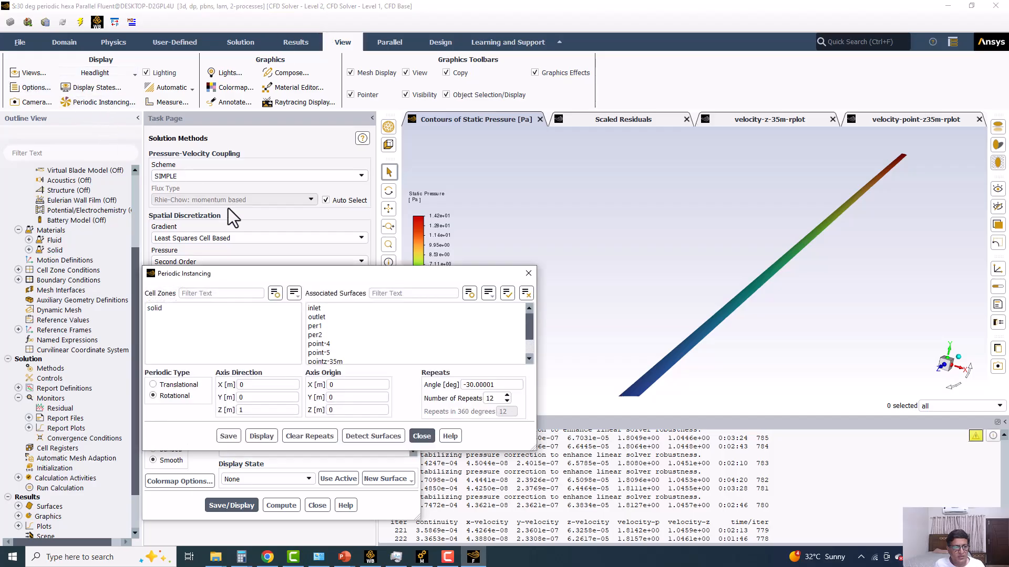
pyautogui.click(318, 335)
pyautogui.click(317, 327)
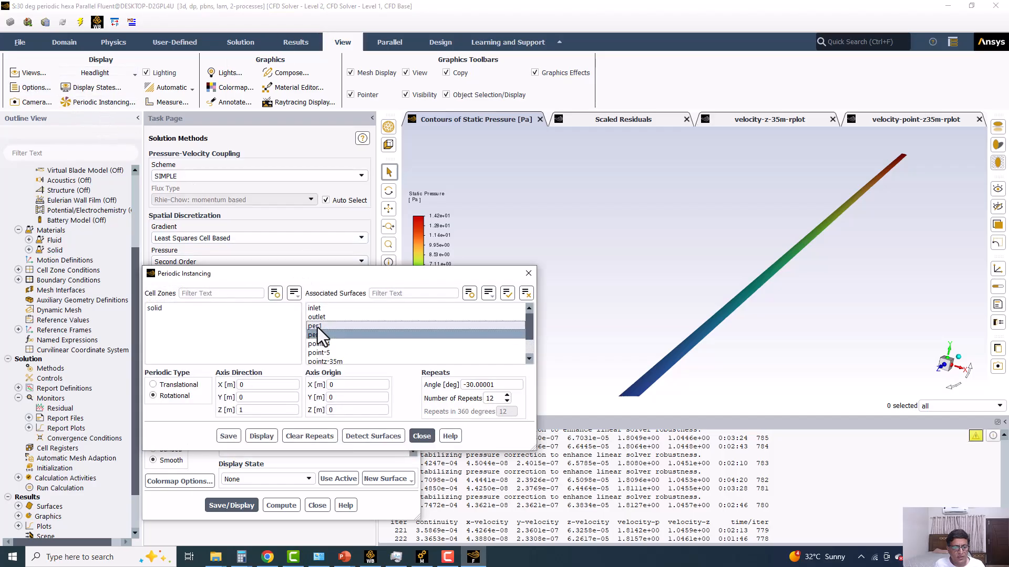
pyautogui.click(238, 436)
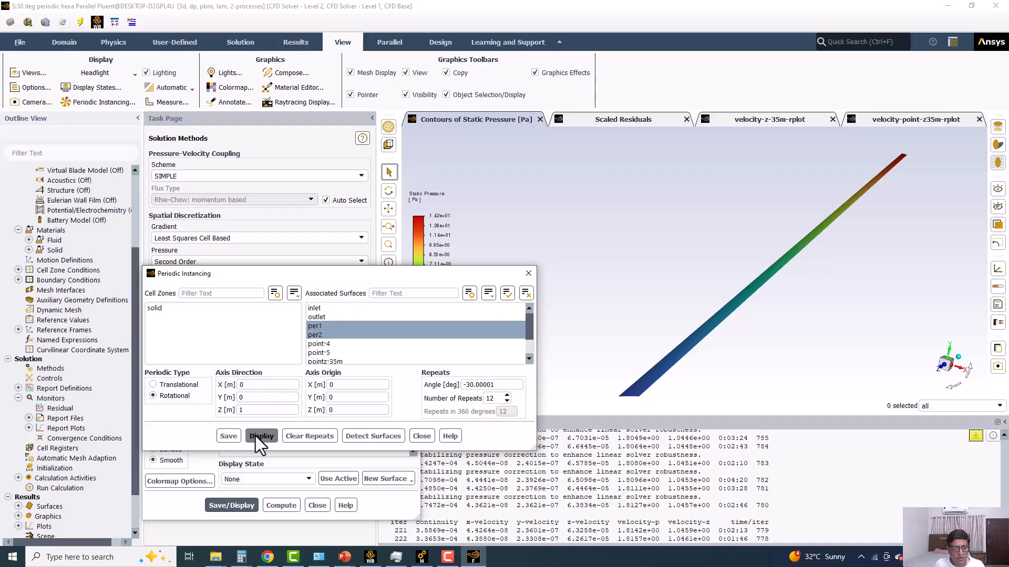
pyautogui.click(255, 436)
pyautogui.scroll(-6, 743, 273)
pyautogui.moveTo(744, 276); pyautogui.dragTo(832, 272, button='middle')
pyautogui.moveTo(831, 272); pyautogui.dragTo(678, 254)
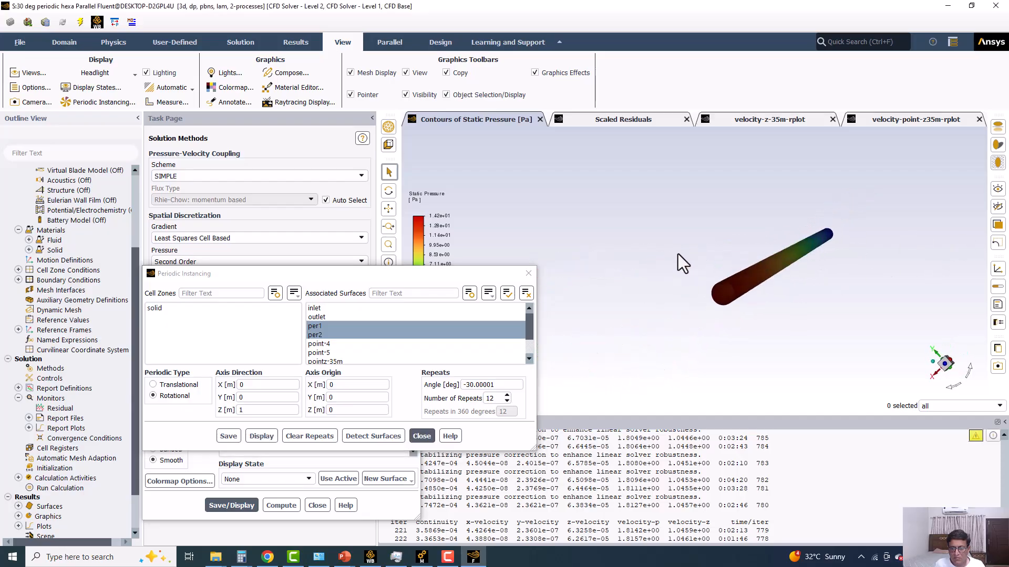
pyautogui.click(529, 273)
pyautogui.click(420, 275)
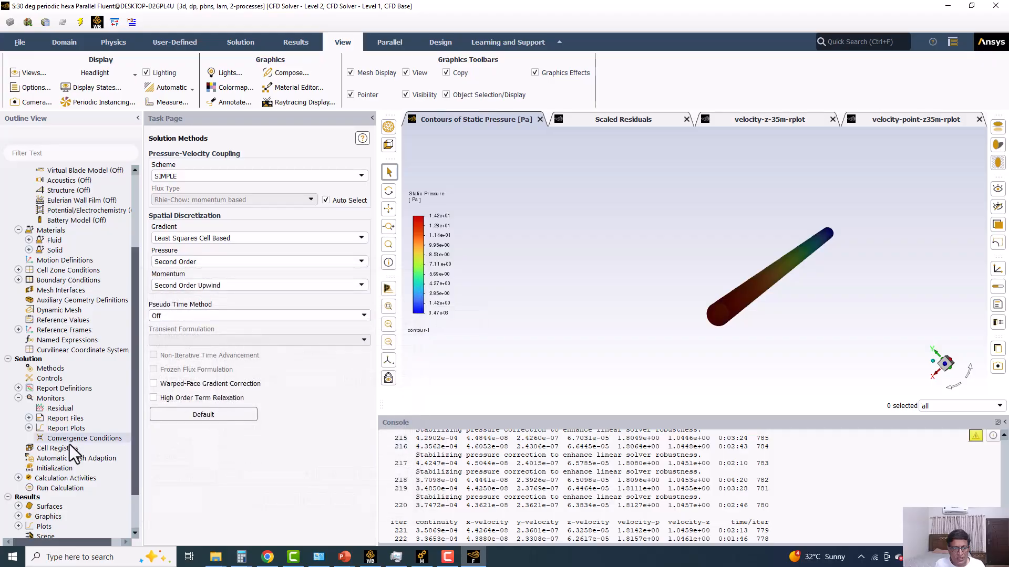
# Resume the calculation with 1000 iterations, interrupt it, and highlight the pressure-correction stabilization message in the console.
pyautogui.click(77, 487)
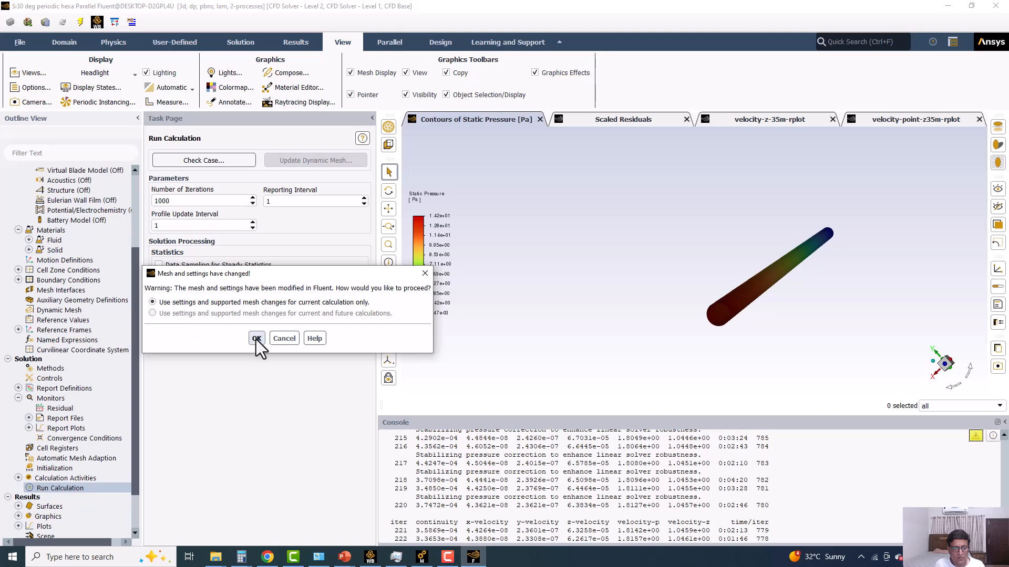
pyautogui.click(237, 338)
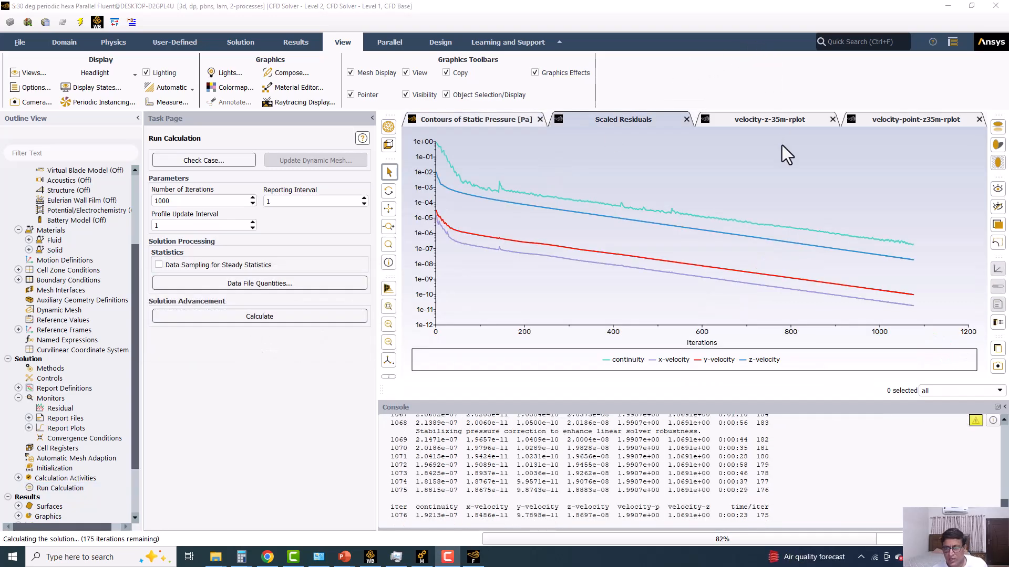
pyautogui.click(741, 273)
pyautogui.hotkey('ctrl', 'c')
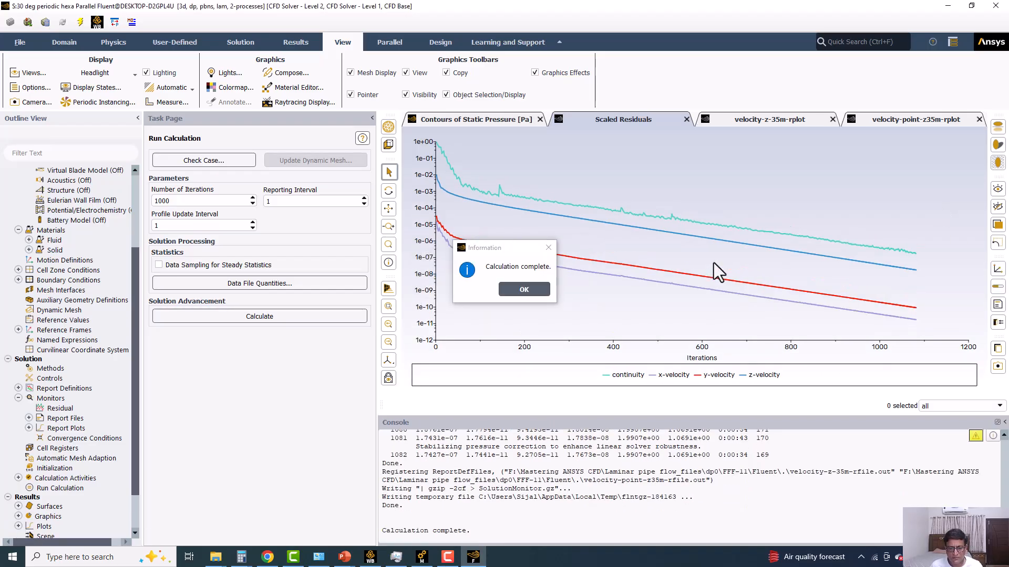
pyautogui.click(520, 289)
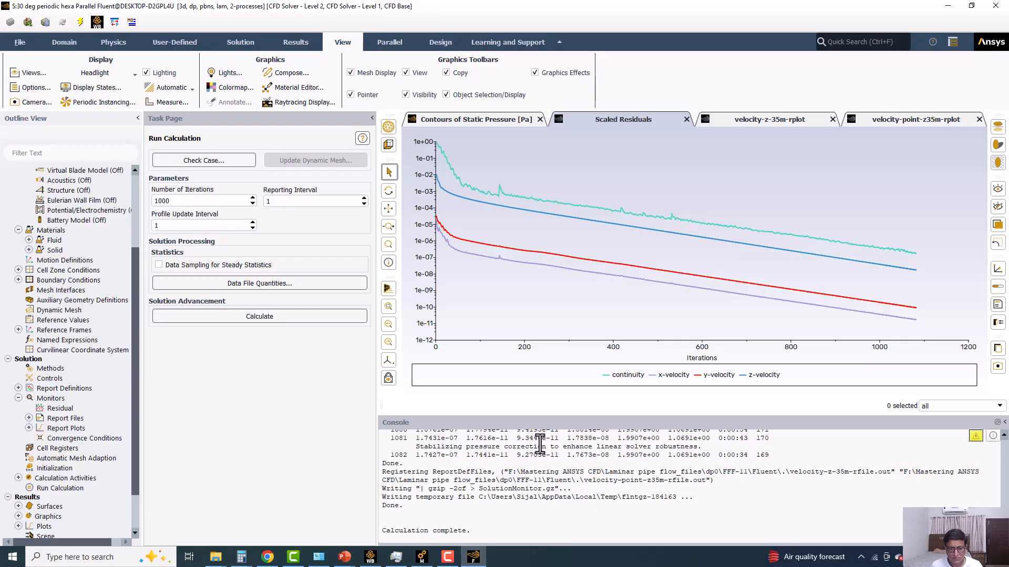
pyautogui.moveTo(416, 447); pyautogui.dragTo(696, 455)
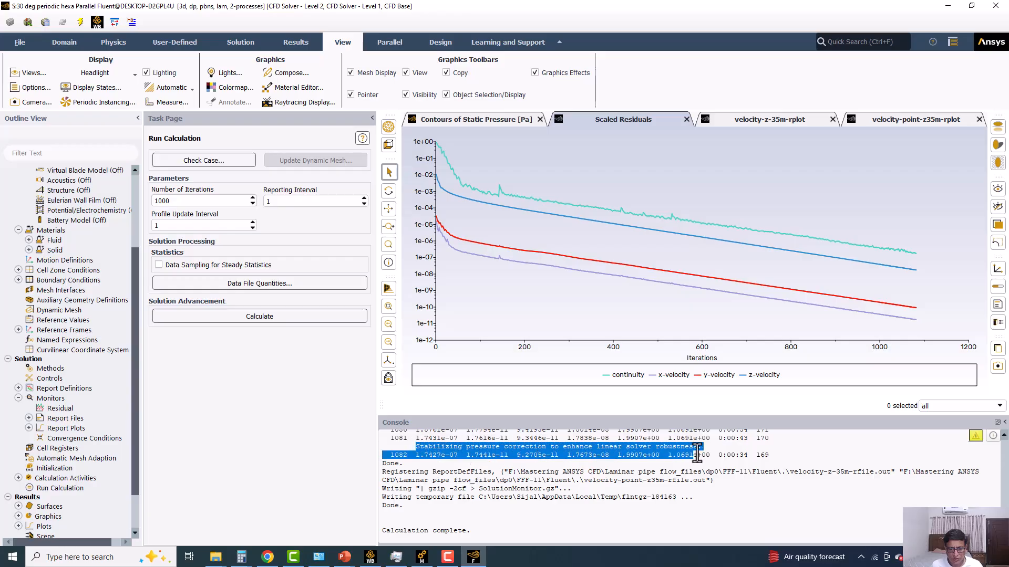
# Set the pressure-velocity coupling scheme to Coupled with the pseudo time method Off, and open the solution controls.
pyautogui.click(53, 367)
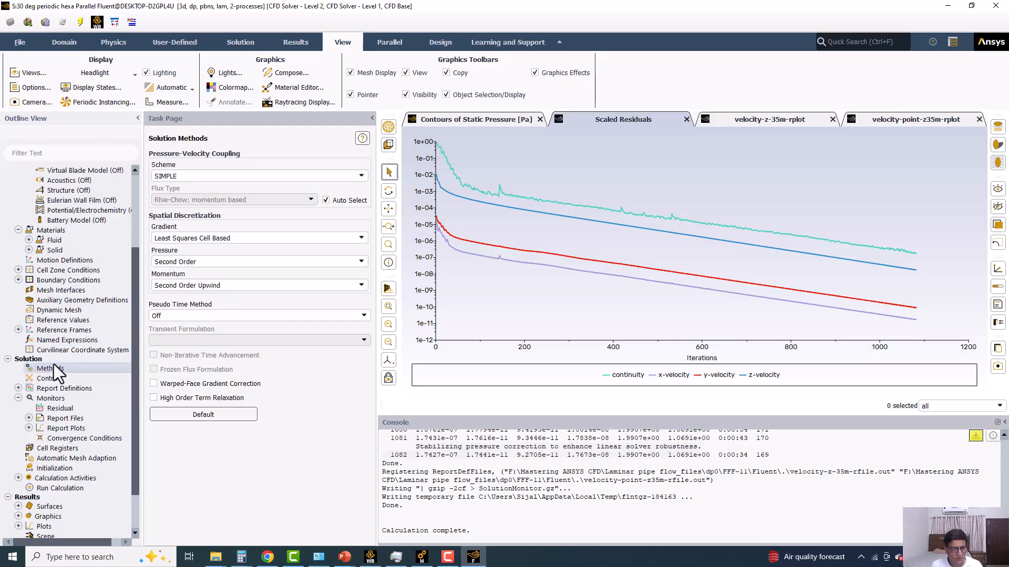
pyautogui.click(199, 176)
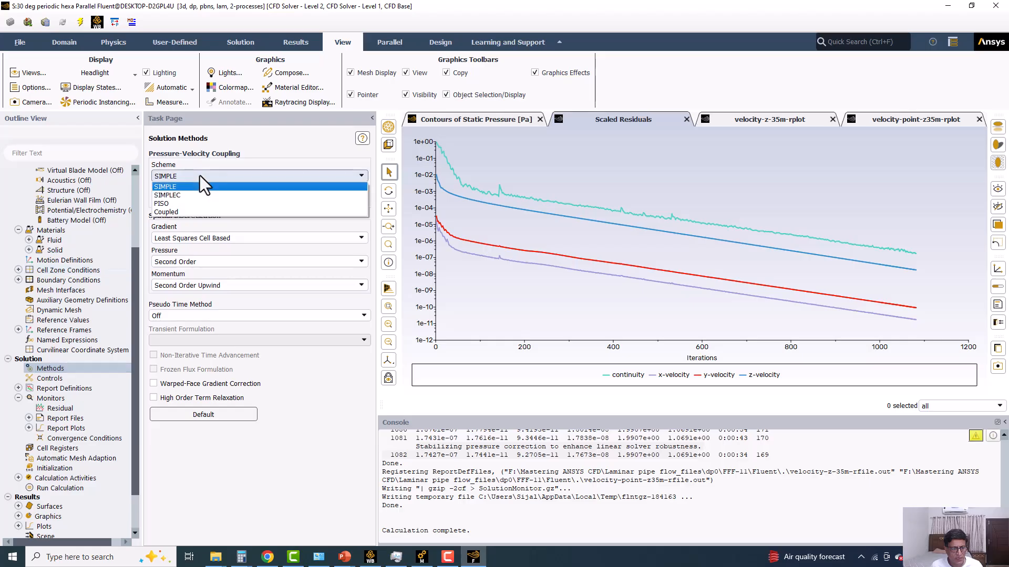
pyautogui.click(172, 210)
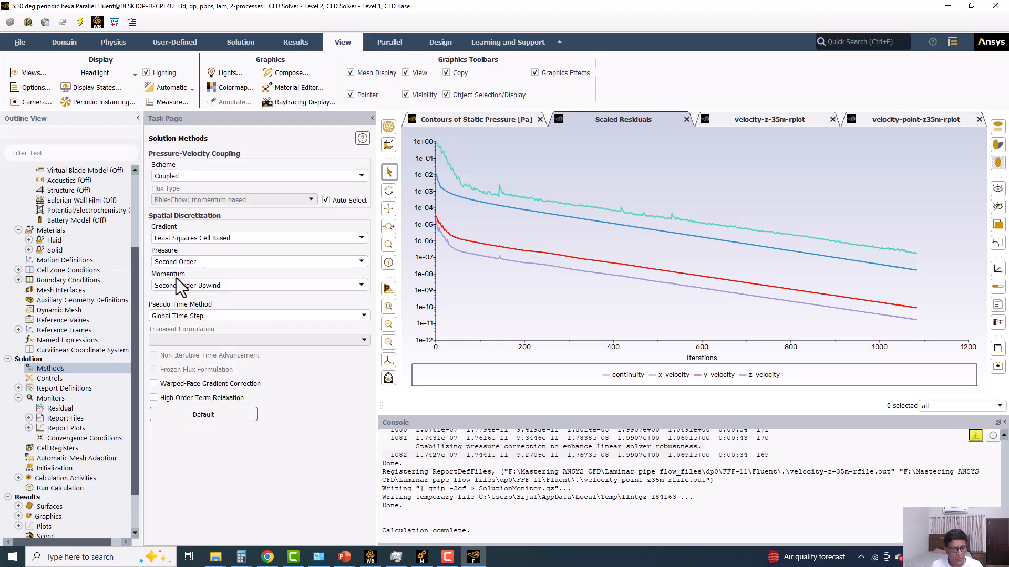
pyautogui.click(184, 315)
pyautogui.click(173, 328)
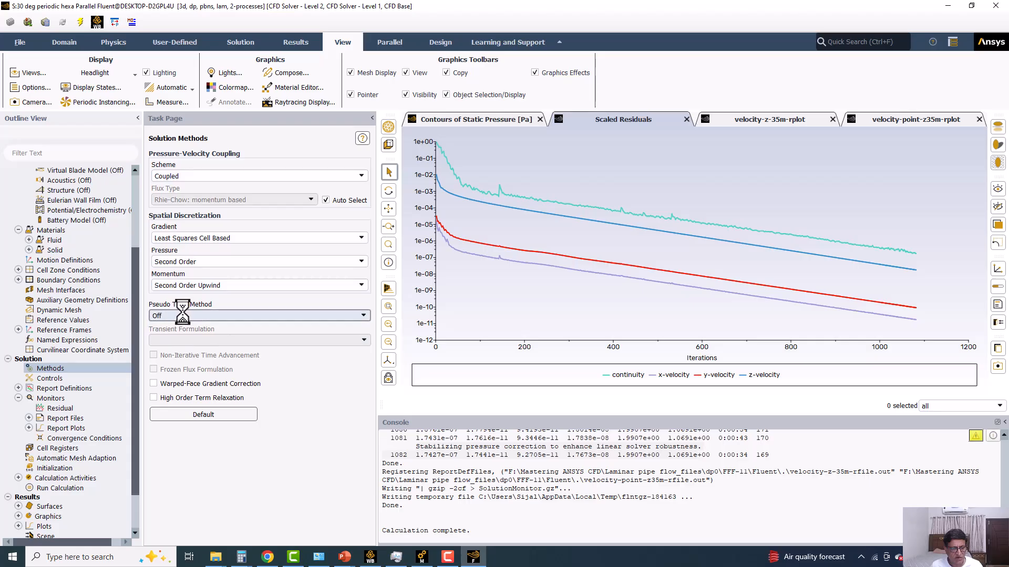
pyautogui.click(49, 378)
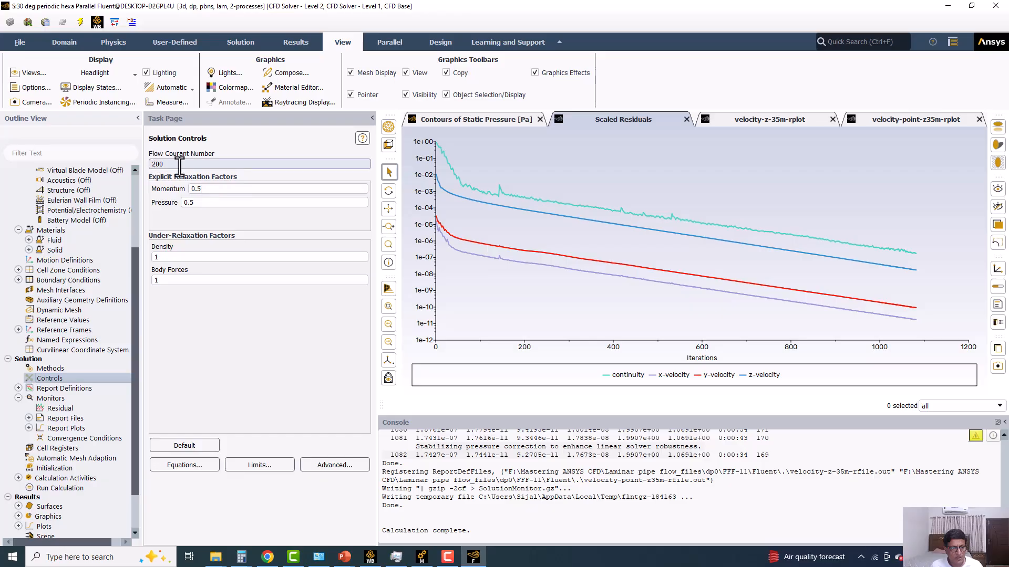
# Resume the calculation with the Coupled scheme, using the settings changes for this calculation only, and interrupt it after some iterations.
pyautogui.click(52, 488)
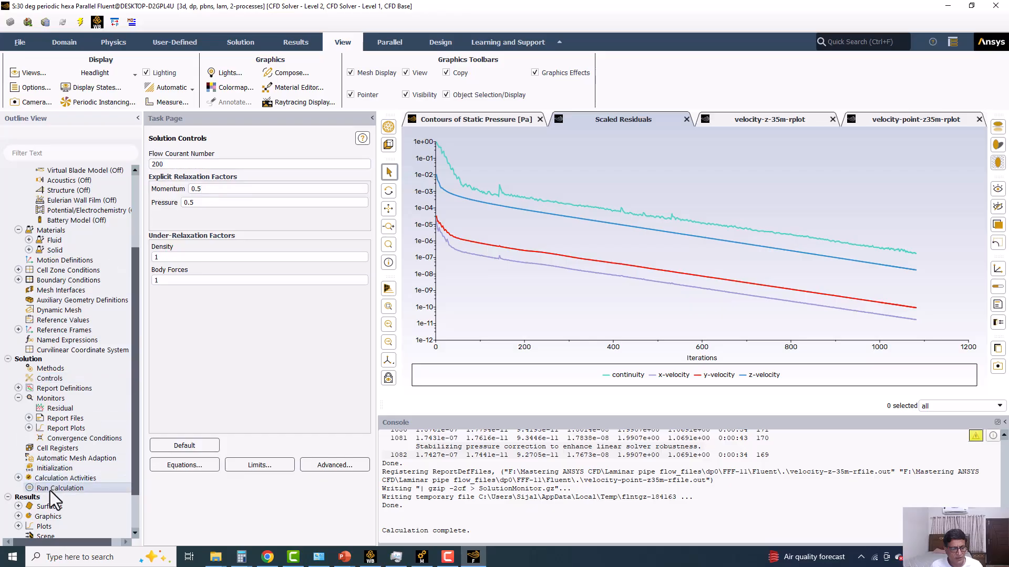
pyautogui.click(207, 314)
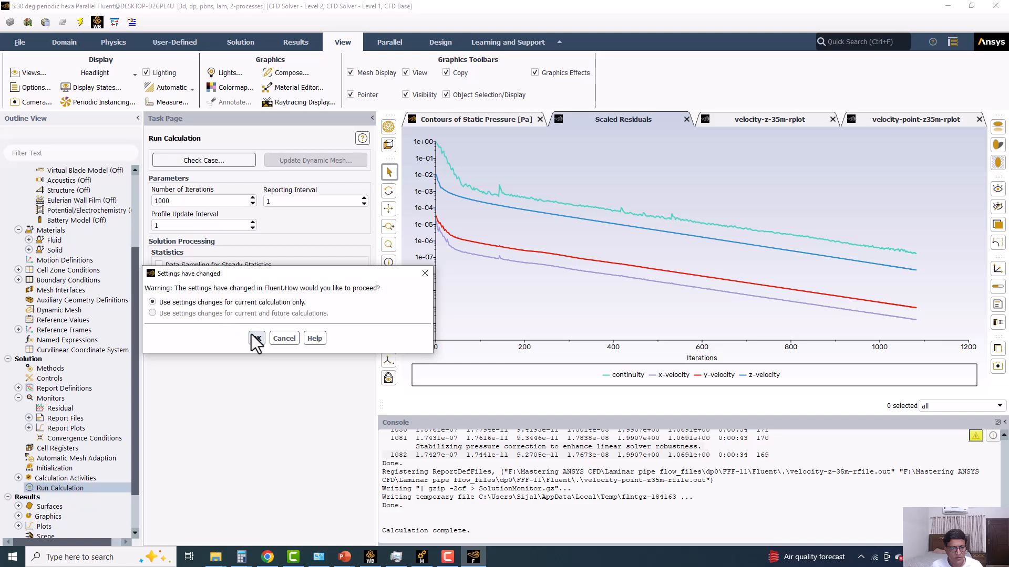
pyautogui.click(254, 338)
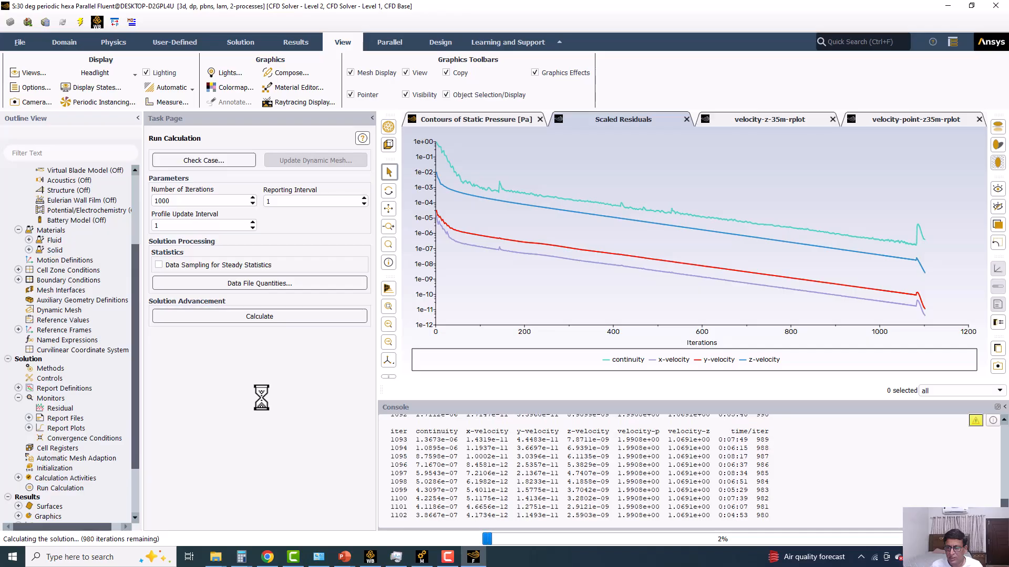
pyautogui.click(985, 539)
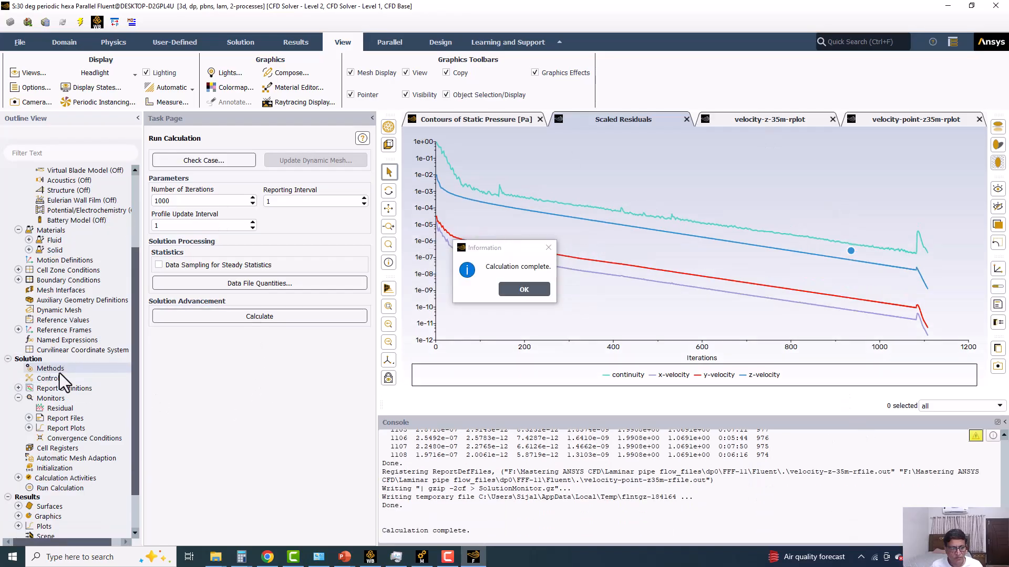
# Recheck the solution methods and set the flow Courant number to 2000 in the solution controls.
pyautogui.click(64, 370)
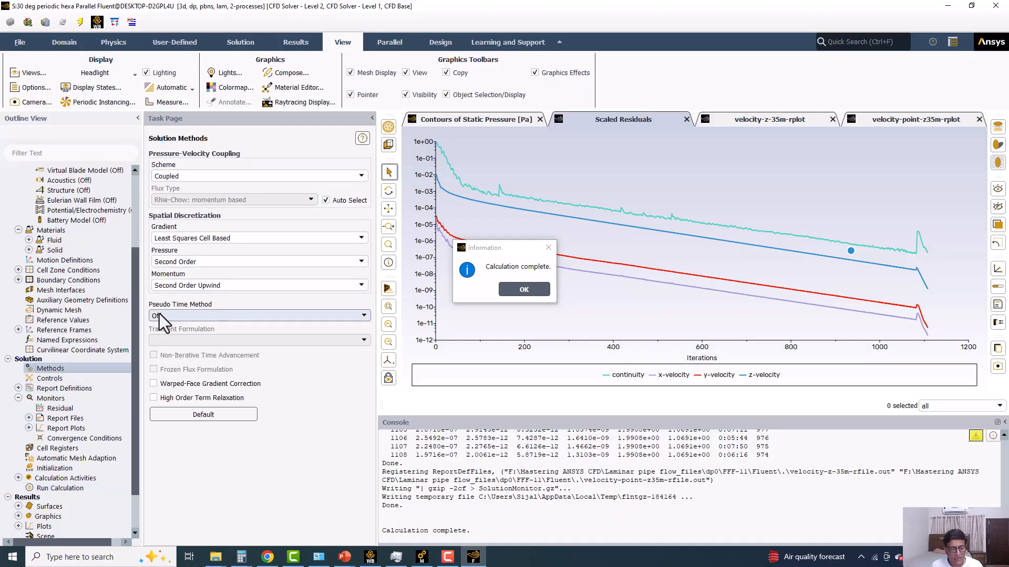
pyautogui.click(61, 377)
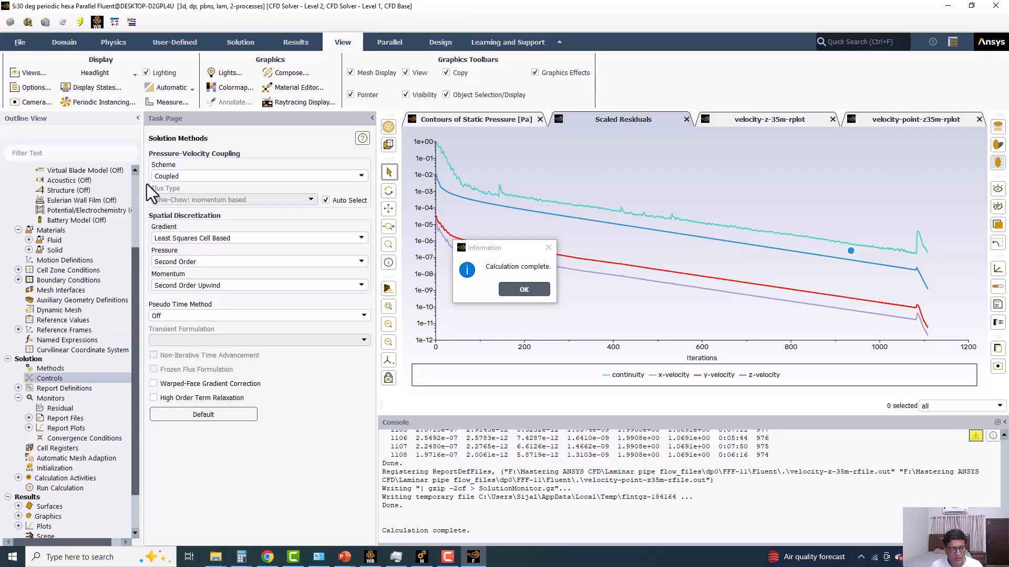
pyautogui.click(184, 165)
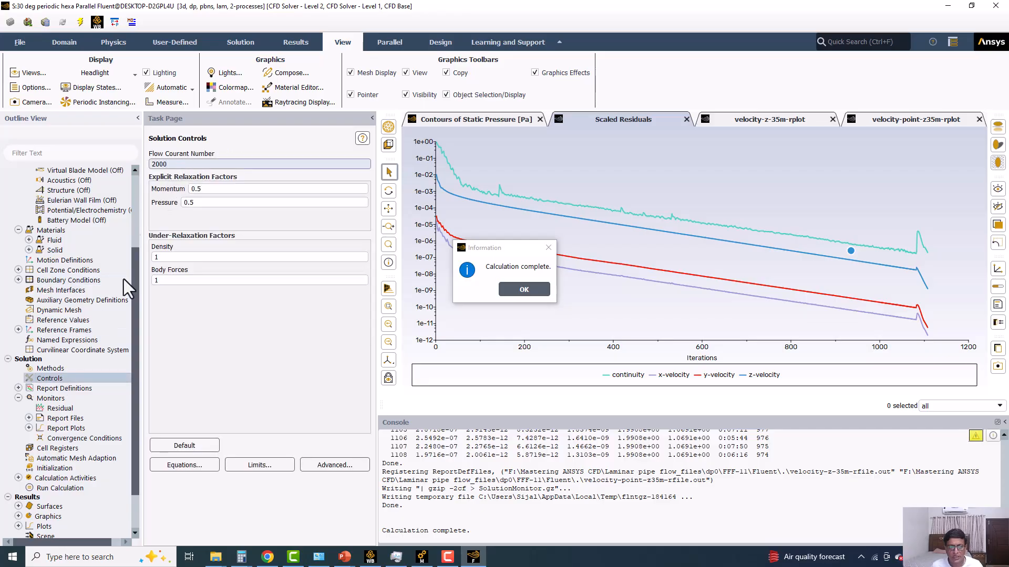
# Run another 1000 iterations to completion and check the velocity-point-z35m monitor plot.
pyautogui.click(61, 486)
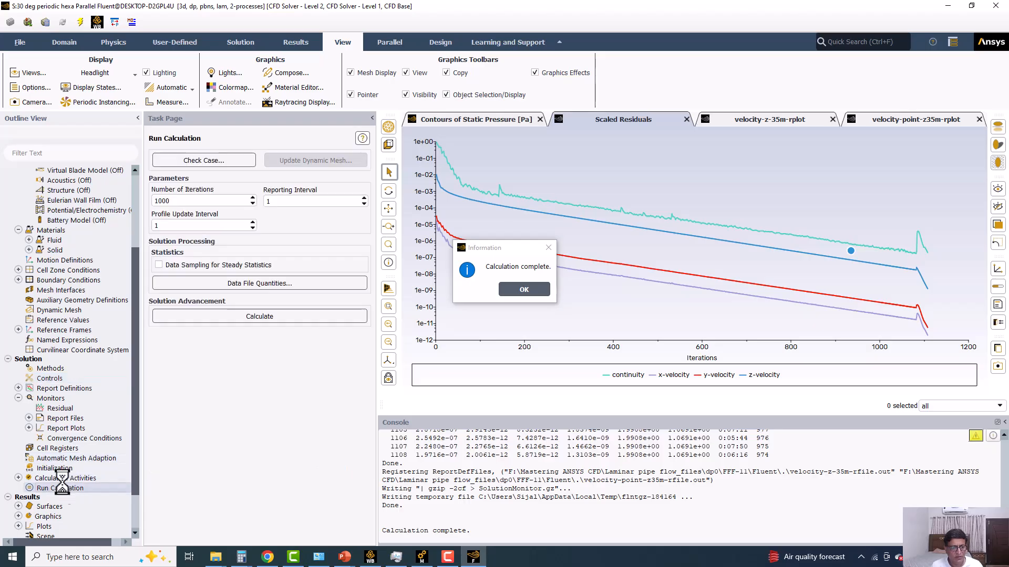
pyautogui.click(524, 290)
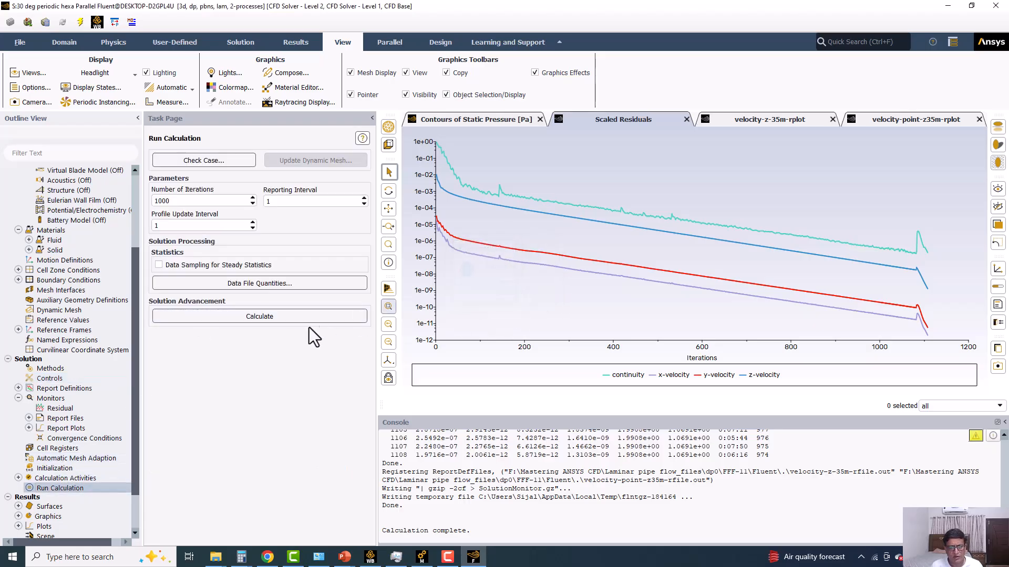
pyautogui.click(308, 318)
pyautogui.click(256, 339)
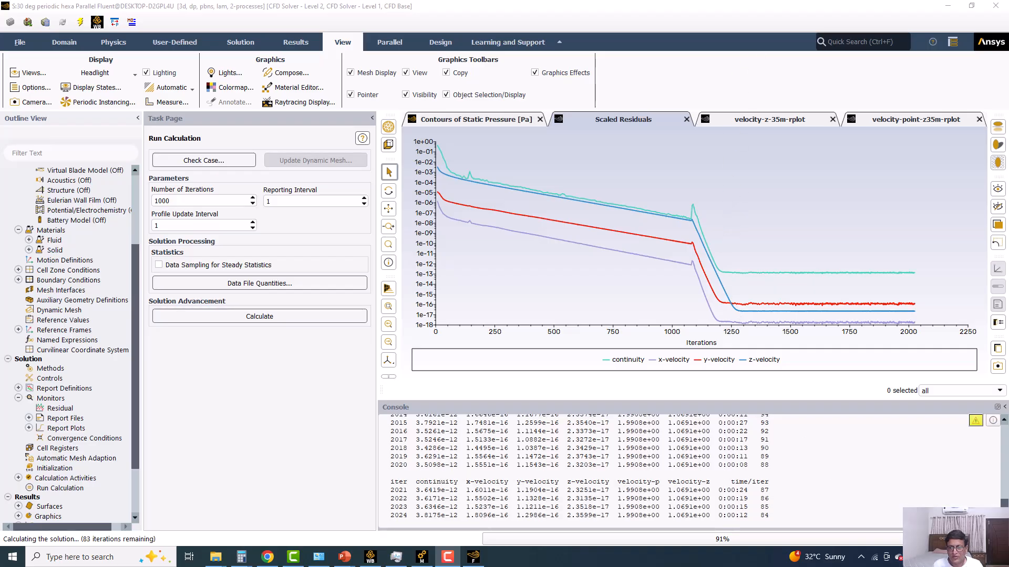
pyautogui.click(870, 121)
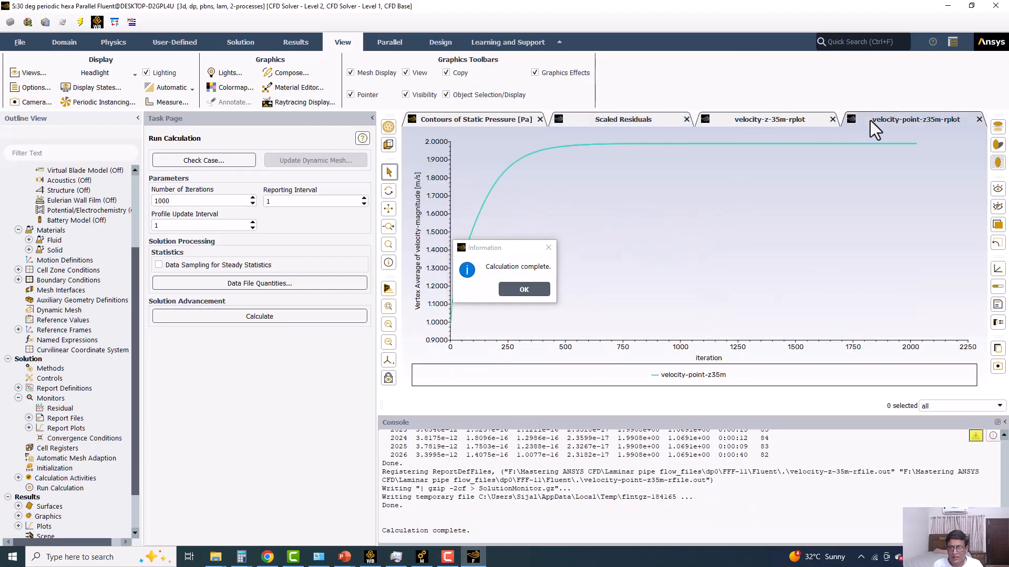
pyautogui.click(528, 290)
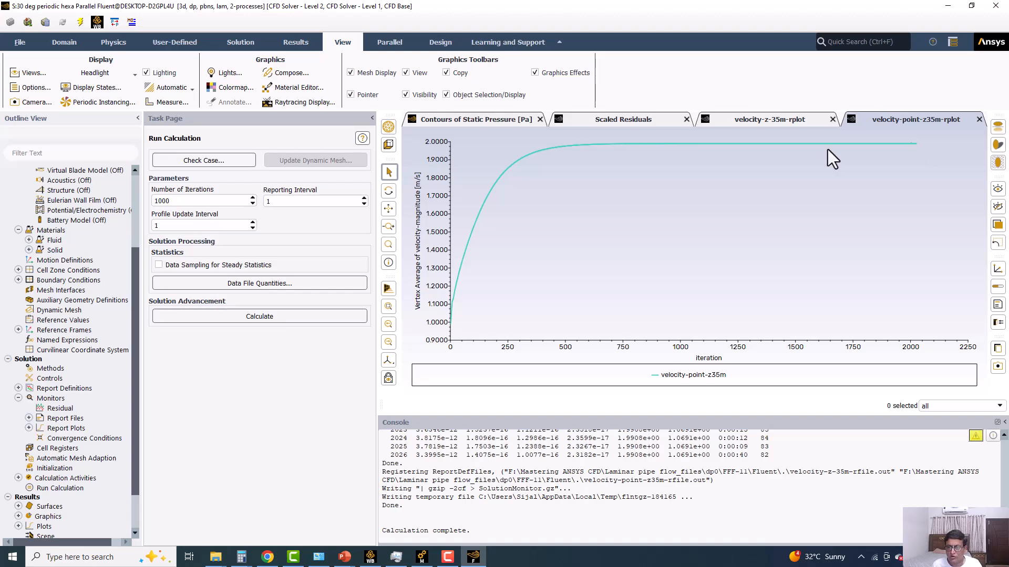
# Save the project and close the Fluent session of the 30 deg periodic hexa case.
pyautogui.click(20, 42)
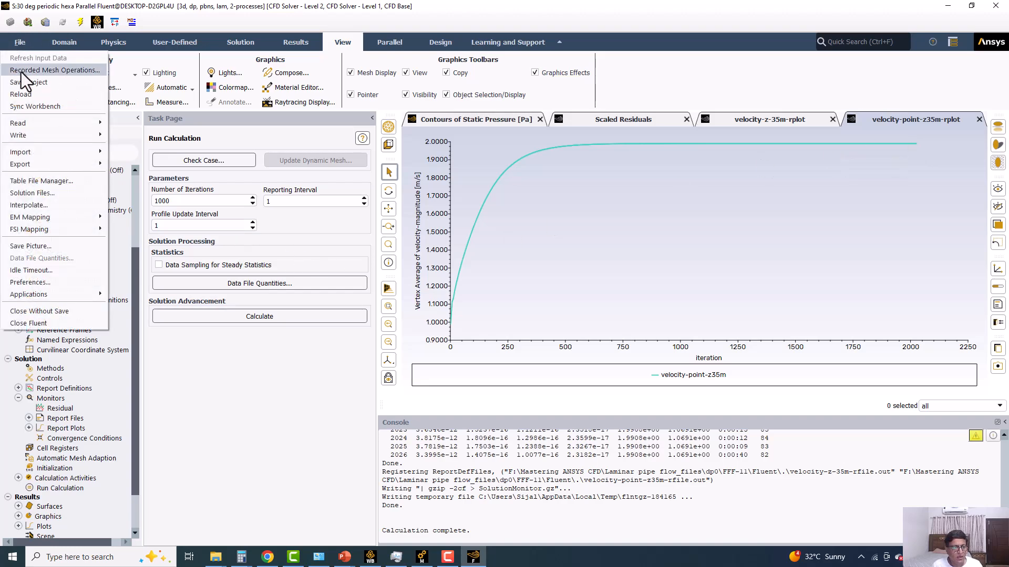
pyautogui.click(23, 79)
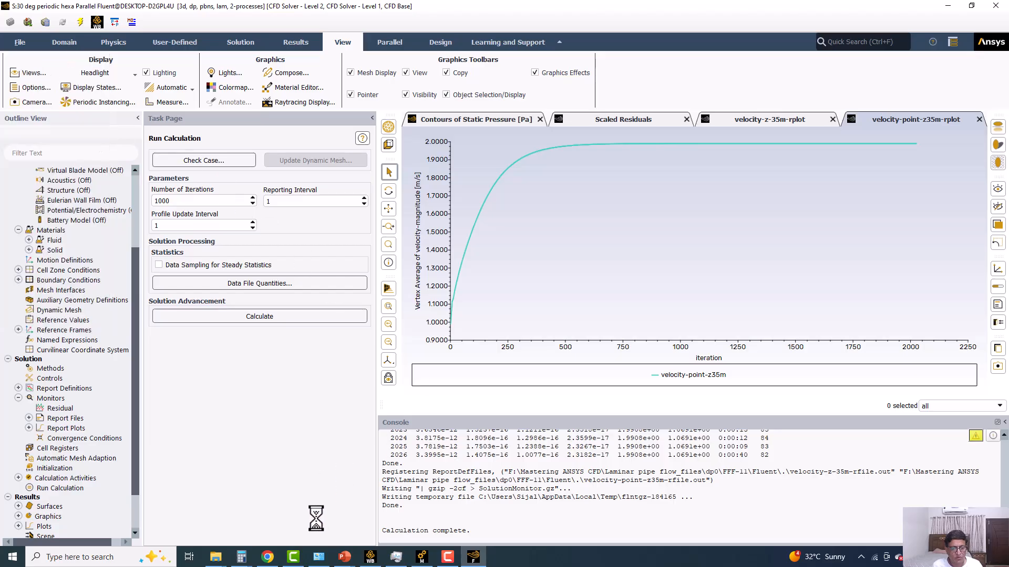
pyautogui.click(369, 557)
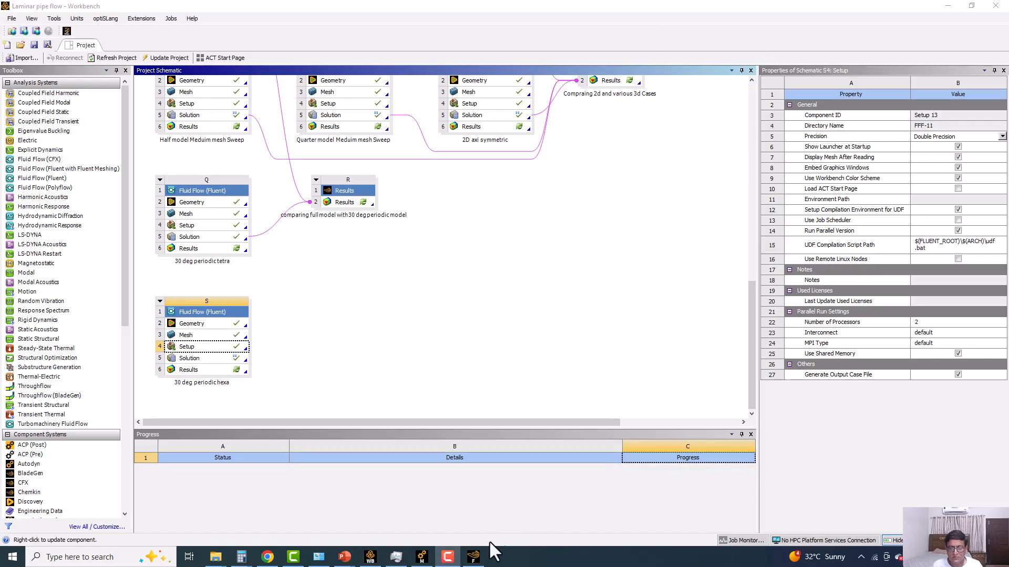
pyautogui.click(473, 556)
pyautogui.click(1005, 9)
pyautogui.click(524, 293)
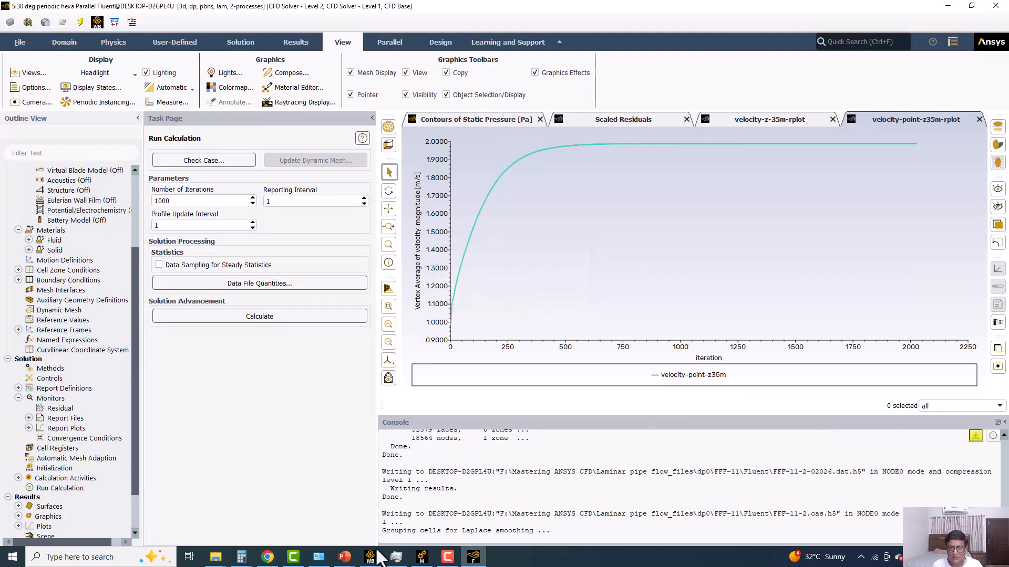
# In Workbench, link the 30 deg periodic hexa solution to the full-versus-periodic comparison Results system and try to open those results.
pyautogui.click(369, 551)
pyautogui.moveTo(189, 358); pyautogui.dragTo(354, 203)
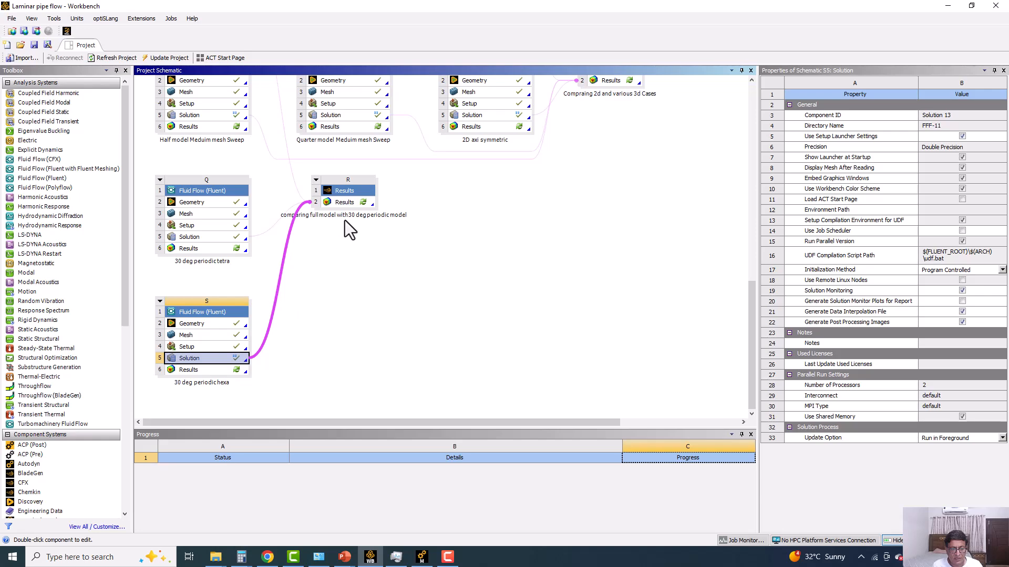
pyautogui.doubleClick(345, 201)
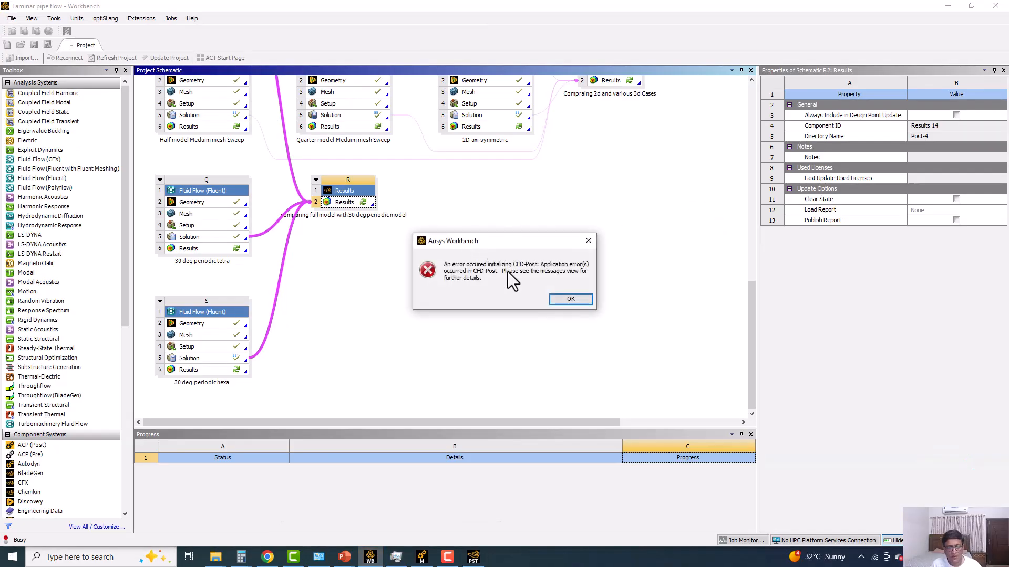
pyautogui.click(571, 301)
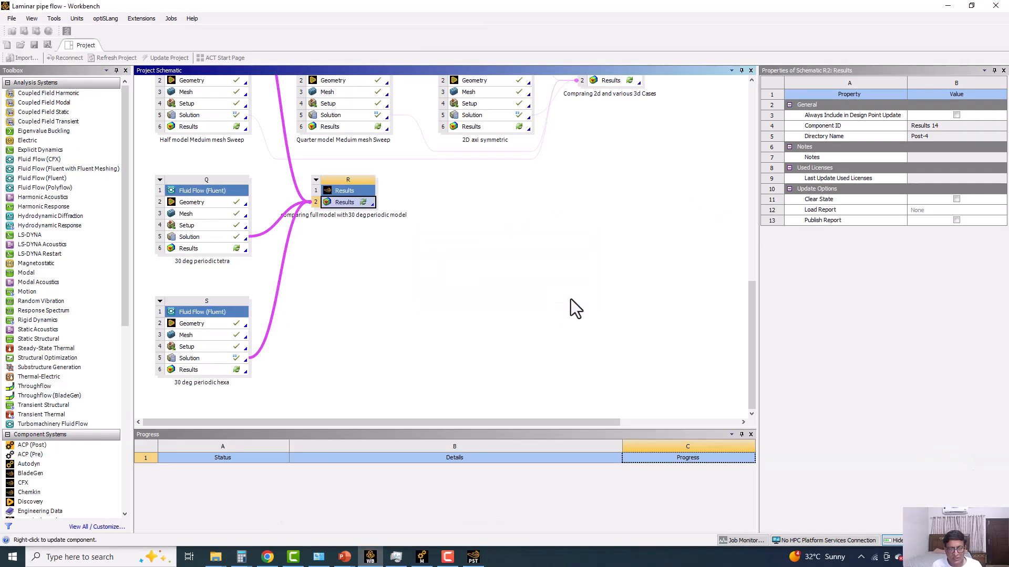
# Open the 30 deg periodic tetra solution in Fluent and clear the periodic repeats of the solid cell zone.
pyautogui.doubleClick(198, 236)
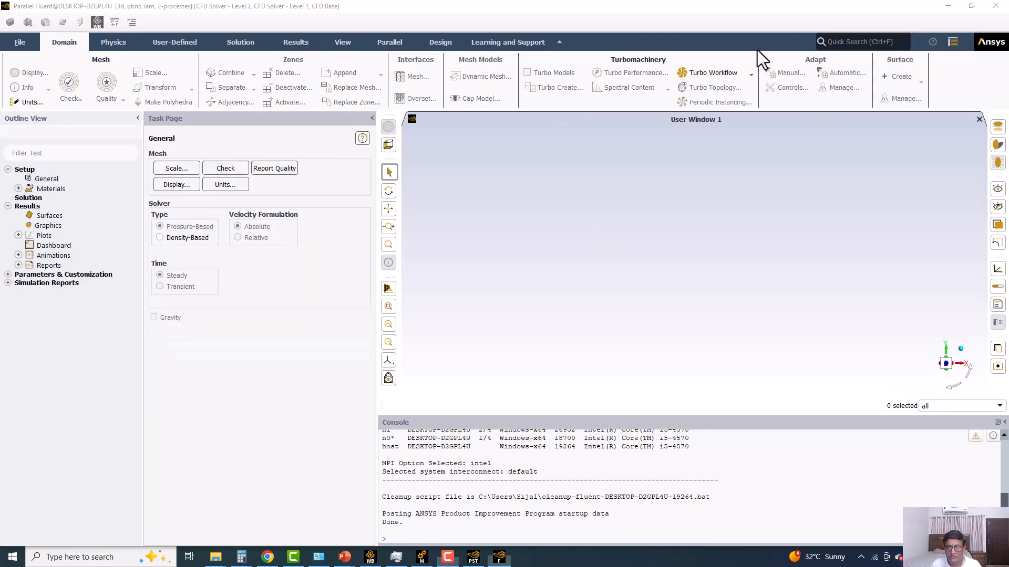
pyautogui.click(335, 40)
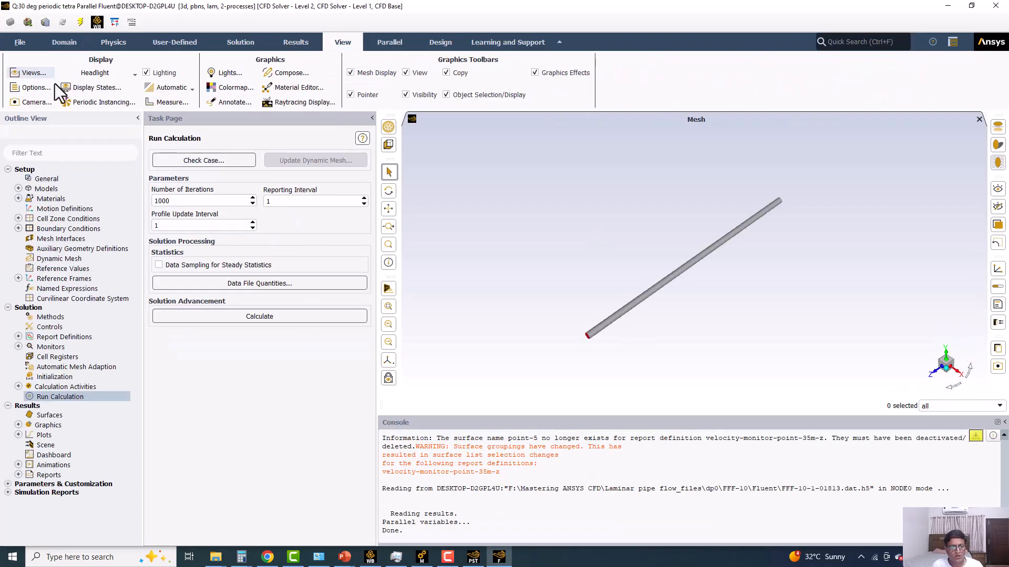
pyautogui.click(82, 102)
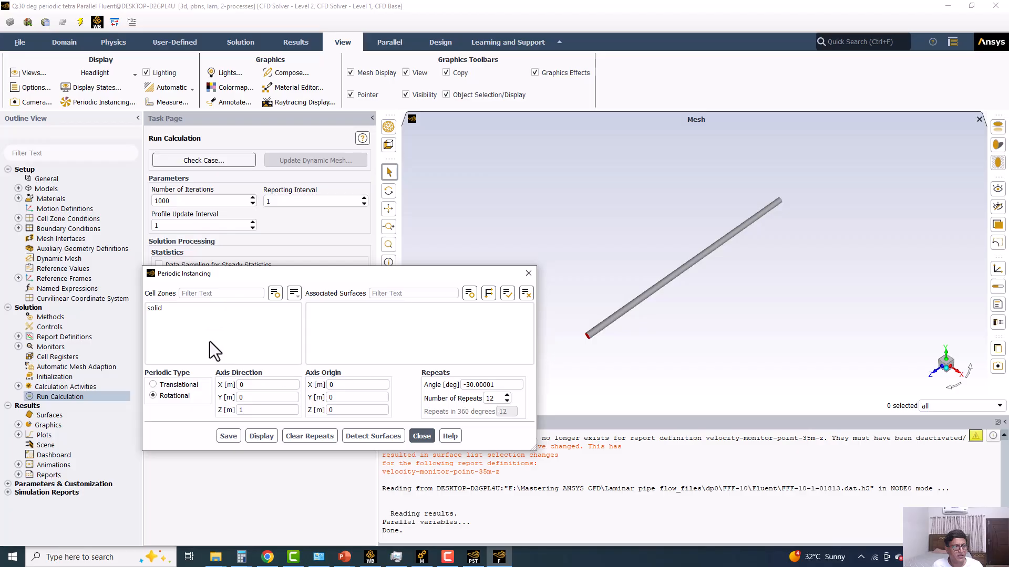
pyautogui.click(180, 310)
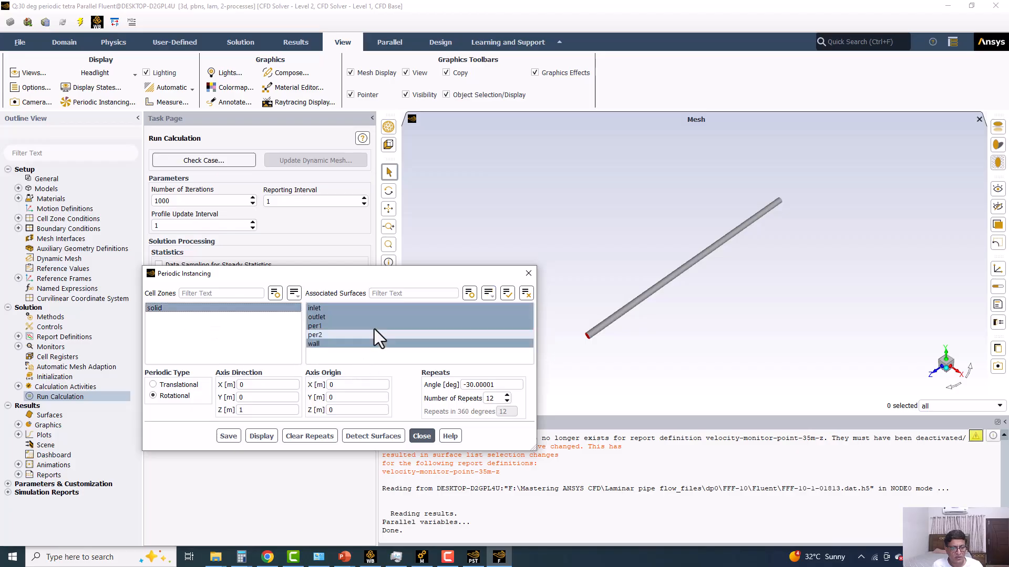
pyautogui.click(305, 436)
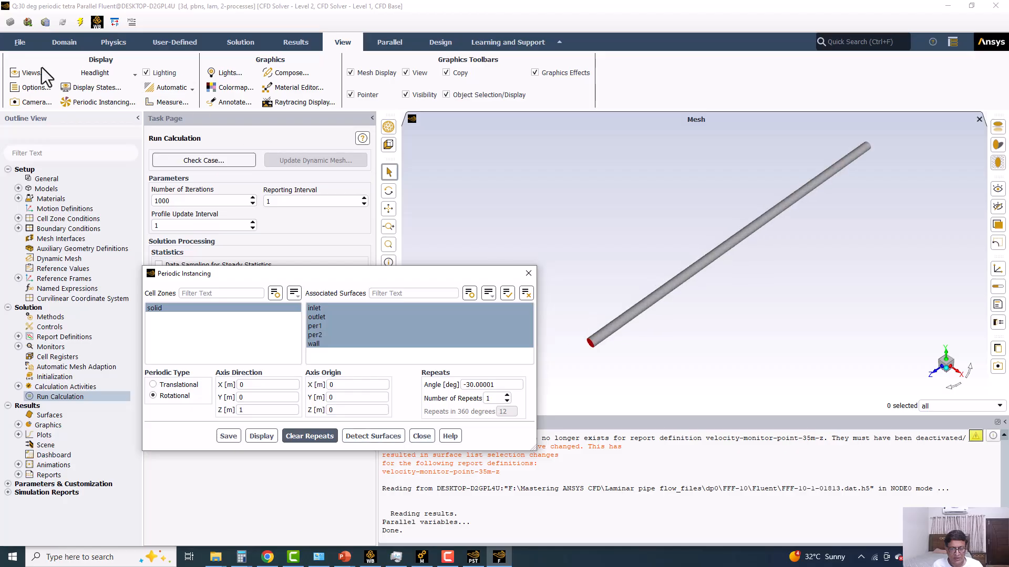
# Redisplay the mesh faces of the inlet, outlet, per1, per2 and wall surfaces, and close the periodic instancing settings.
pyautogui.click(65, 44)
pyautogui.click(30, 73)
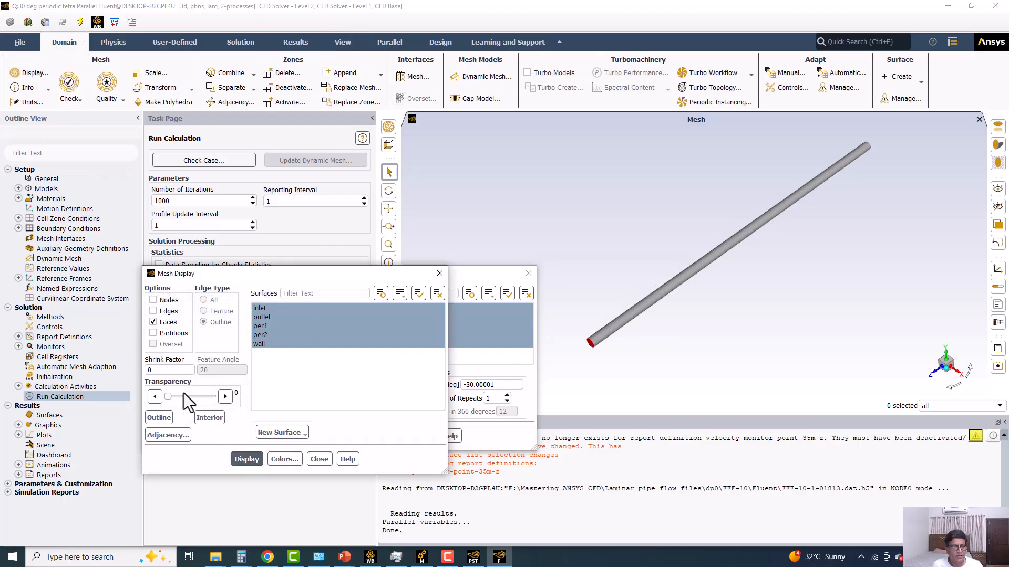
pyautogui.click(245, 461)
pyautogui.scroll(3, 608, 338)
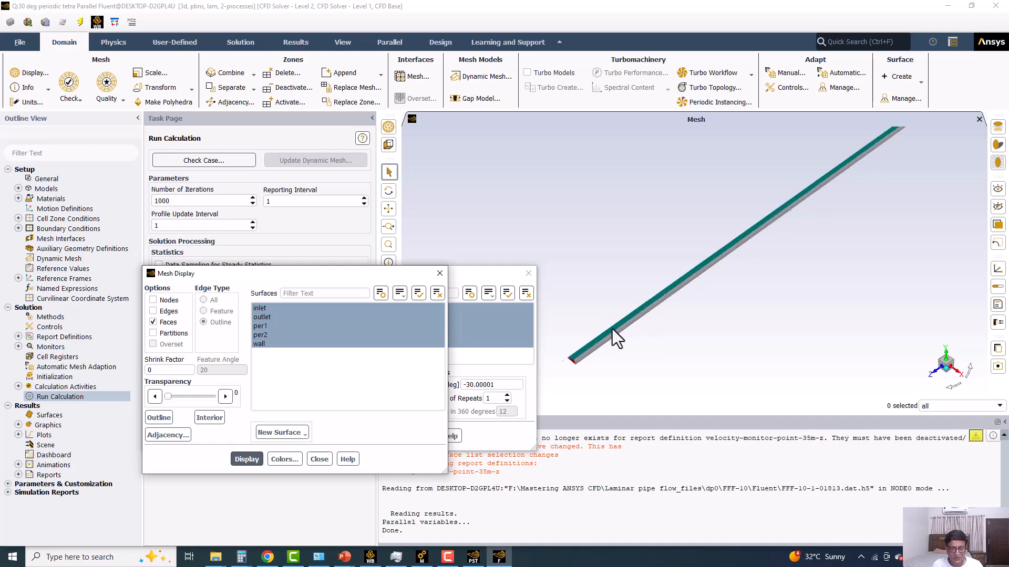
pyautogui.scroll(-3, 724, 300)
pyautogui.moveTo(693, 307); pyautogui.dragTo(720, 269, button='middle')
pyautogui.scroll(3, 721, 304)
pyautogui.scroll(2, 617, 281)
pyautogui.moveTo(492, 279); pyautogui.dragTo(281, 377)
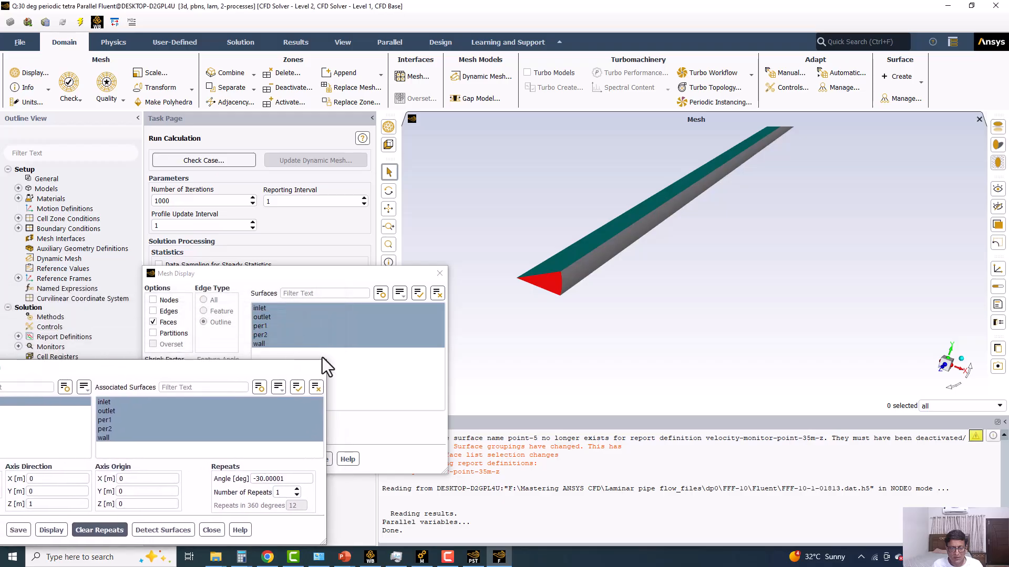
pyautogui.click(317, 371)
pyautogui.moveTo(381, 273); pyautogui.dragTo(299, 246)
# Examine the orientation of the 30-degree wedge relative to the coordinate axes, looking along the pipe's Z axis.
pyautogui.moveTo(558, 273); pyautogui.dragTo(824, 318)
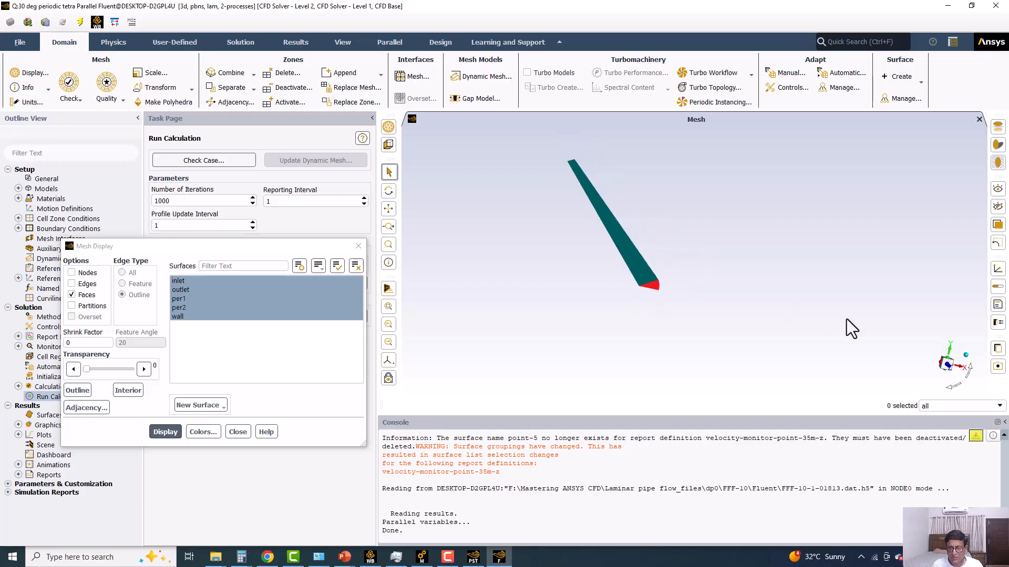
pyautogui.click(946, 363)
pyautogui.moveTo(677, 282); pyautogui.dragTo(926, 379)
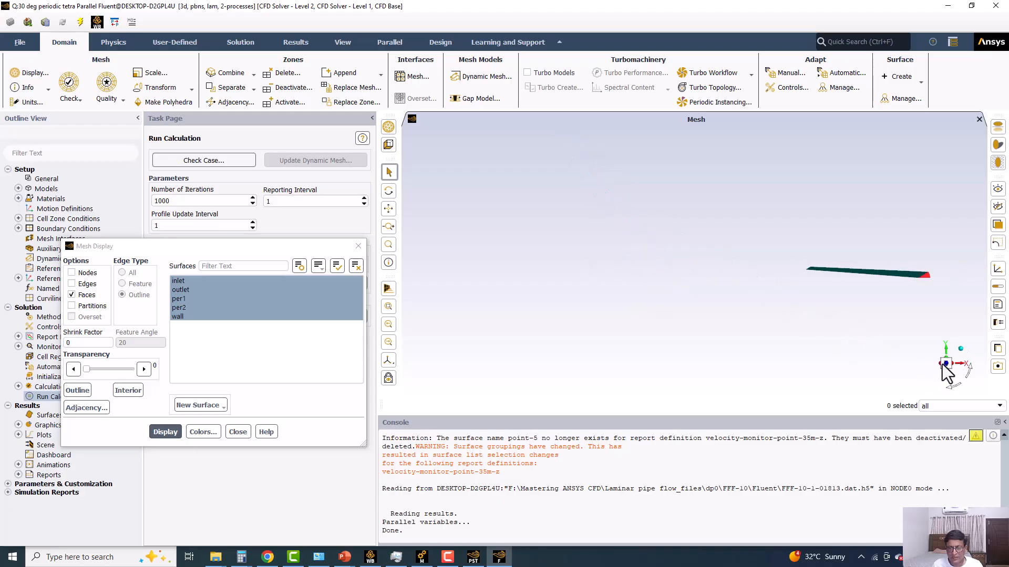
pyautogui.click(945, 363)
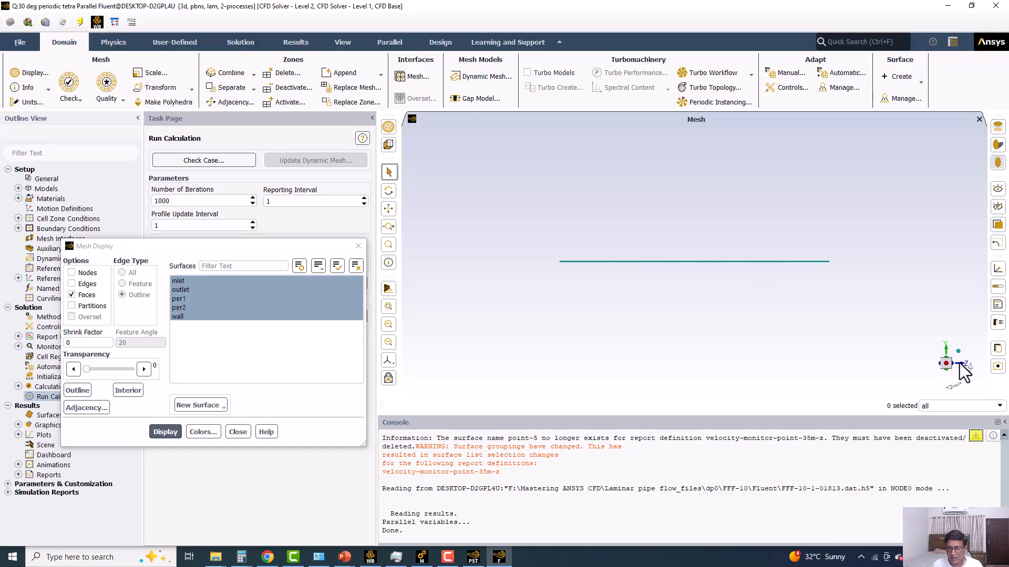
pyautogui.click(955, 366)
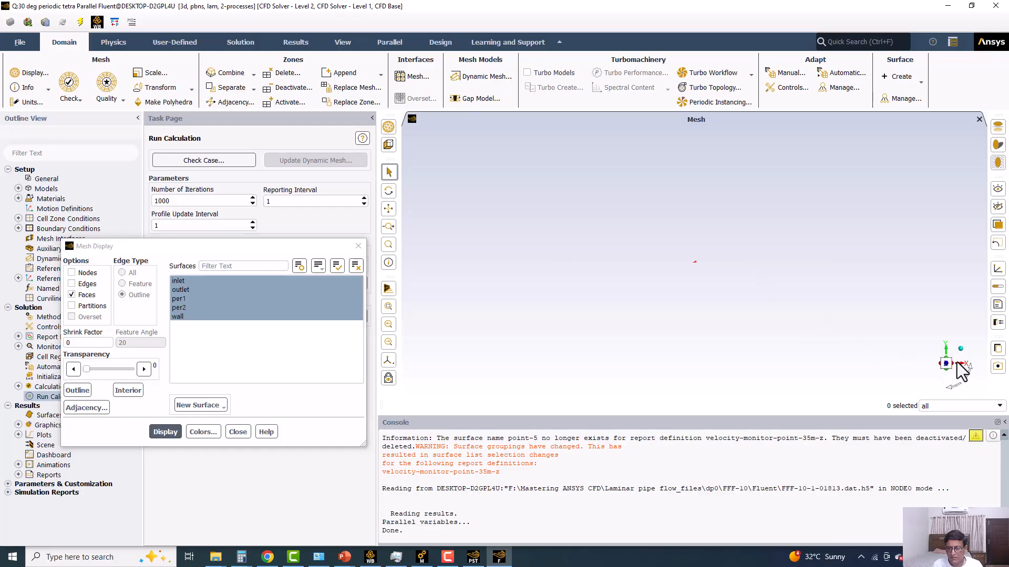
pyautogui.click(388, 307)
pyautogui.scroll(1, 626, 258)
pyautogui.scroll(-5, 626, 258)
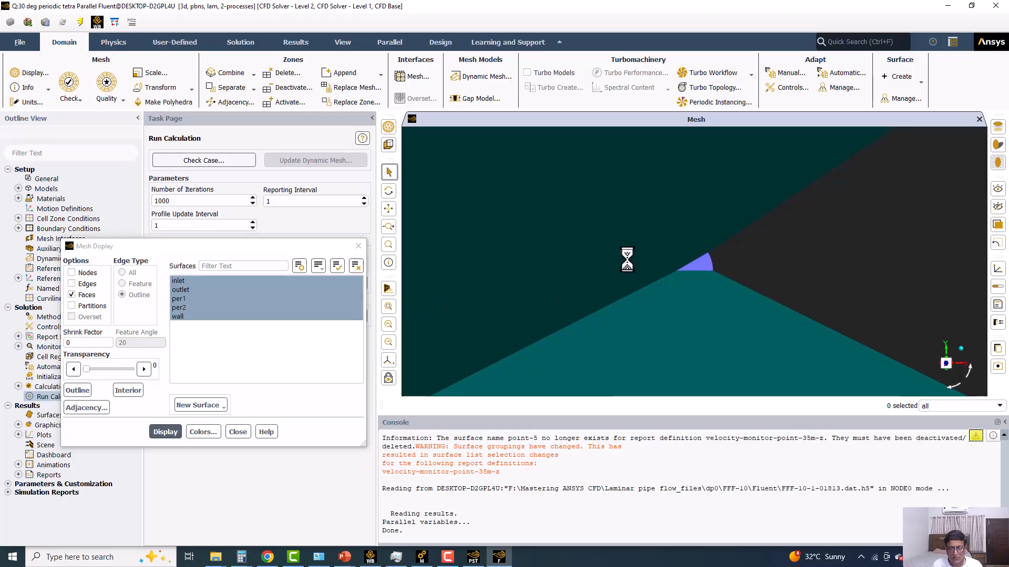
pyautogui.scroll(-8, 626, 257)
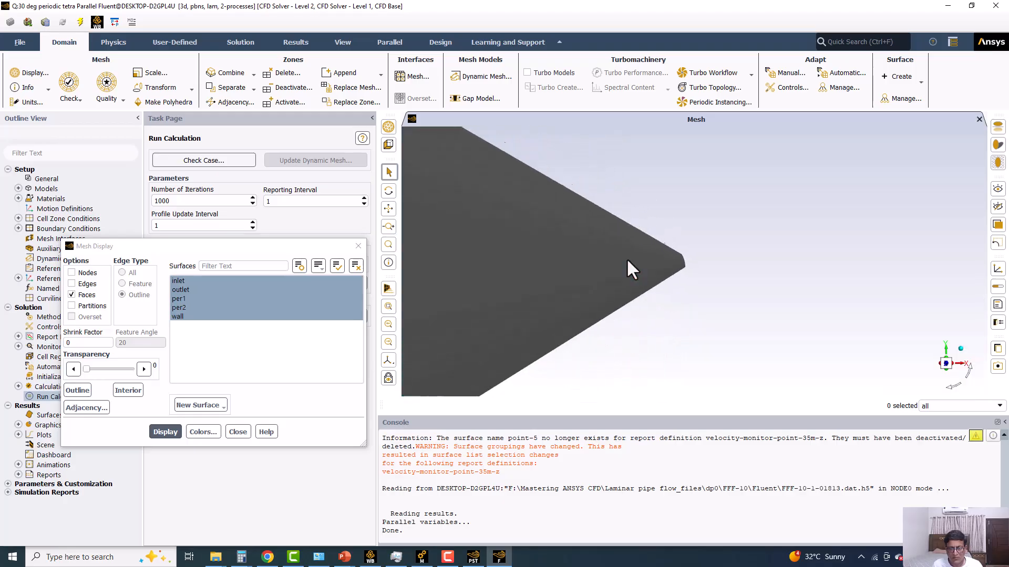
pyautogui.moveTo(577, 245); pyautogui.dragTo(599, 265, button='middle')
pyautogui.scroll(-5, 594, 252)
pyautogui.scroll(-1, 599, 265)
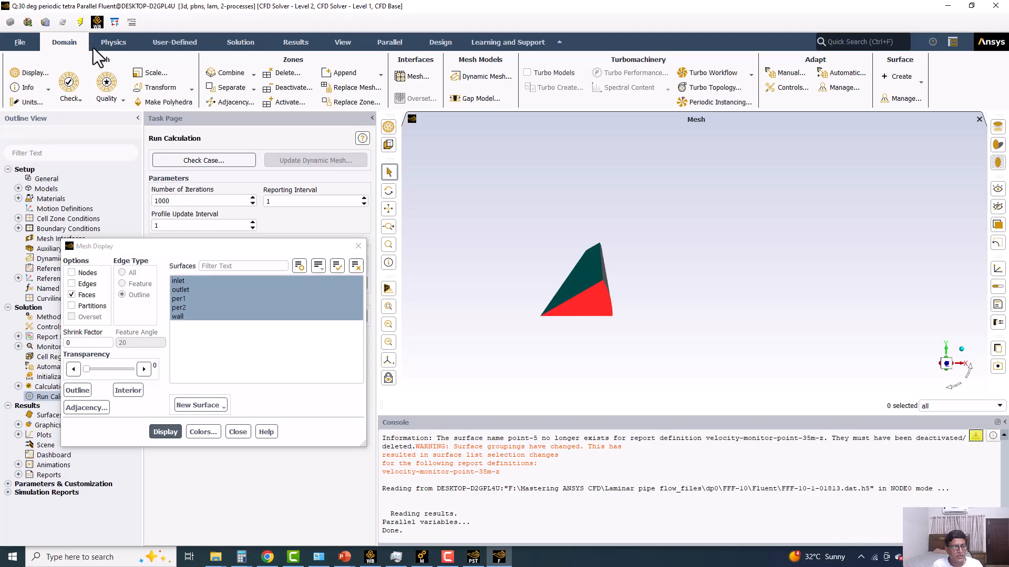
# Rotate the mesh by 75 degrees about the Z axis through the origin.
pyautogui.click(166, 88)
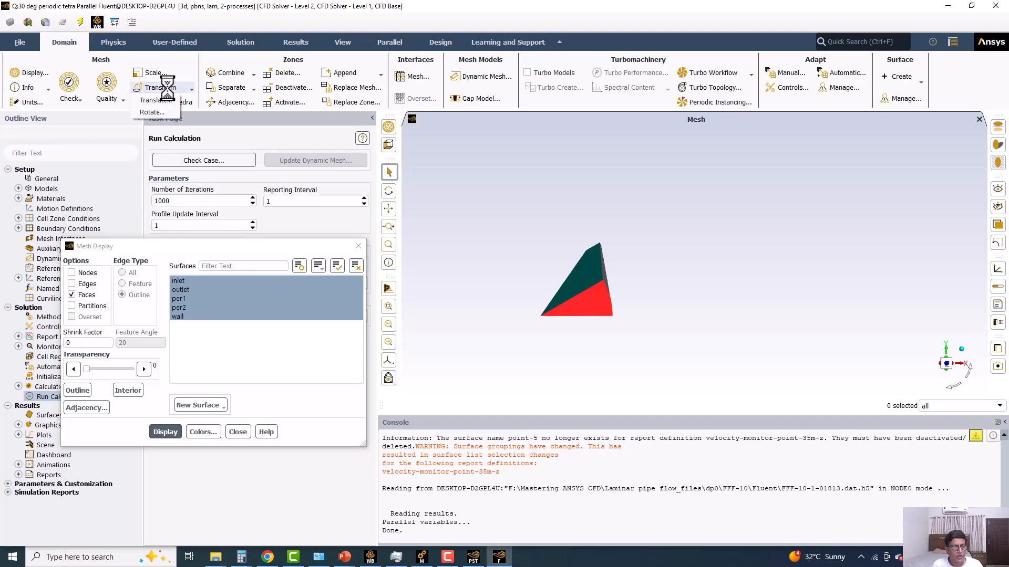
pyautogui.click(153, 112)
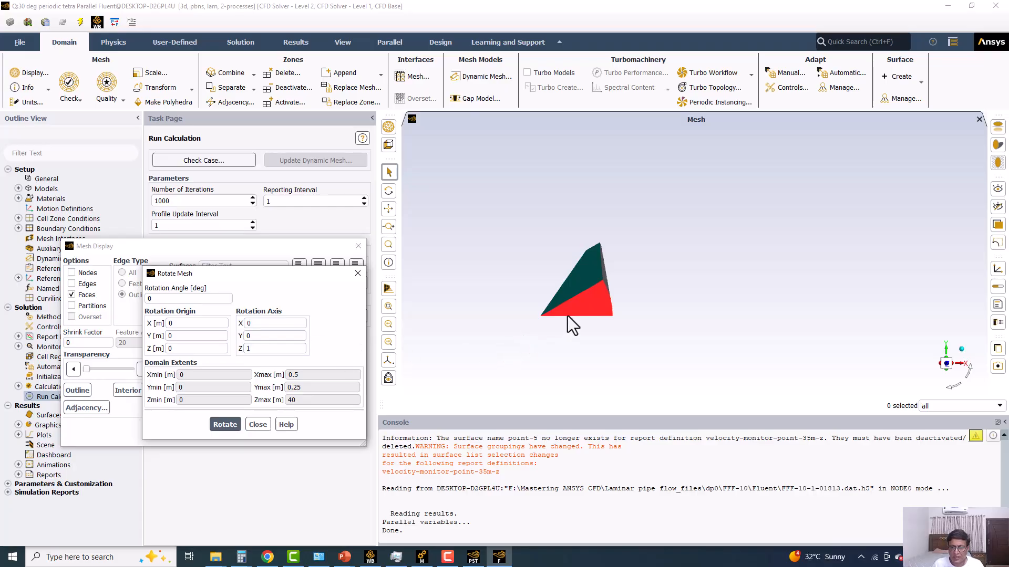
pyautogui.moveTo(572, 320); pyautogui.dragTo(591, 273)
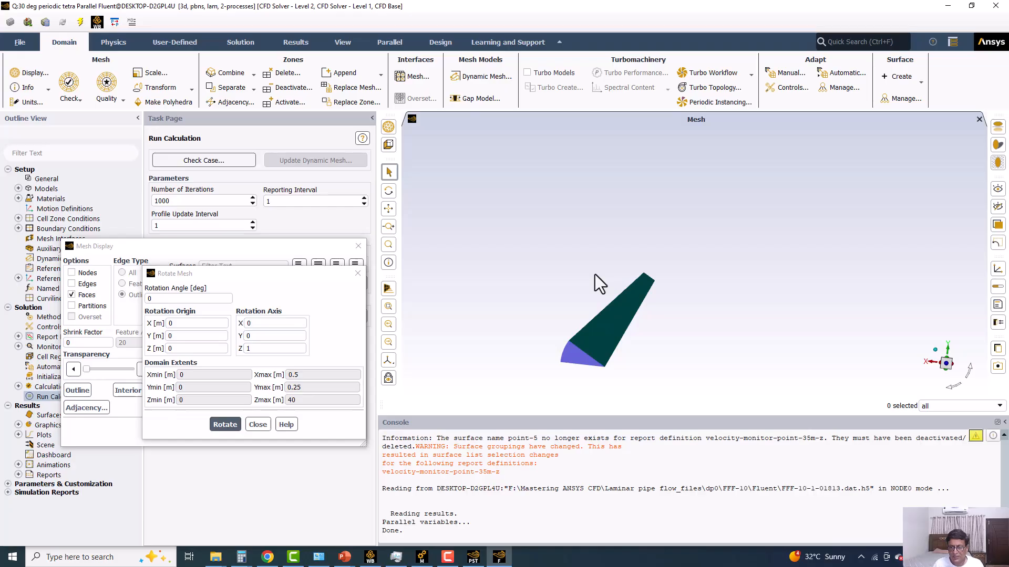
pyautogui.click(271, 349)
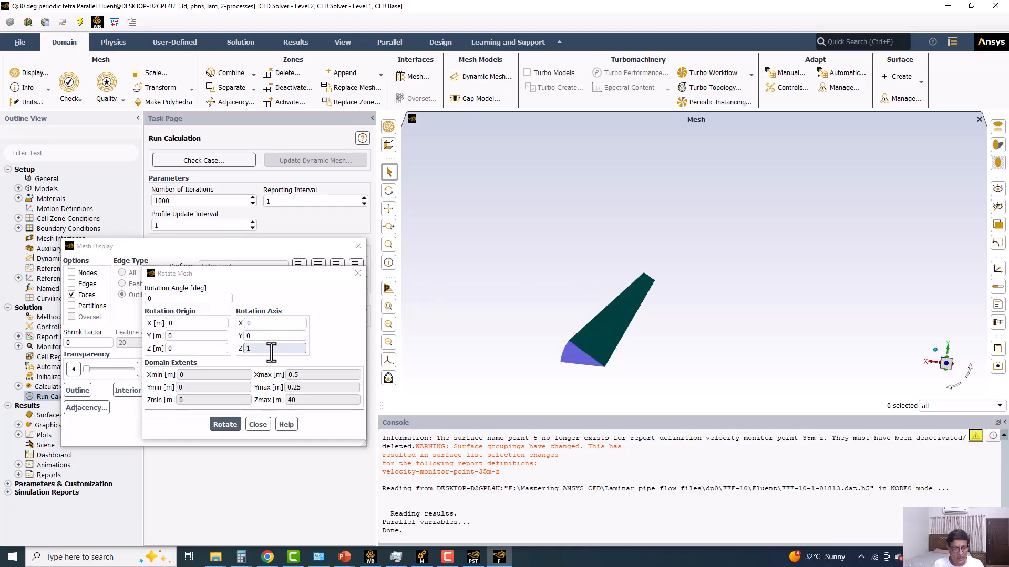
pyautogui.moveTo(260, 355); pyautogui.dragTo(230, 348)
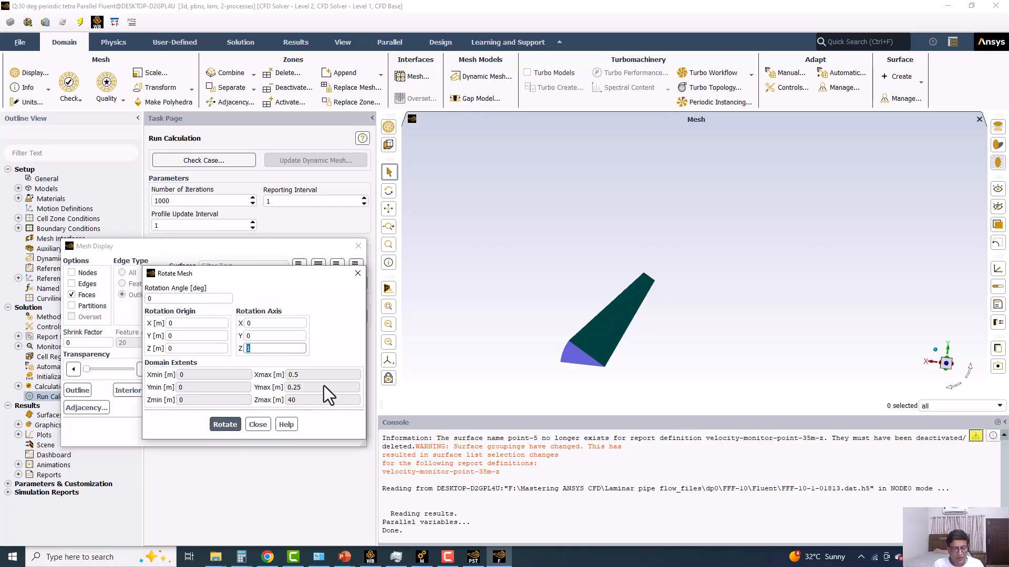
pyautogui.moveTo(181, 299); pyautogui.dragTo(141, 298)
pyautogui.write('75')
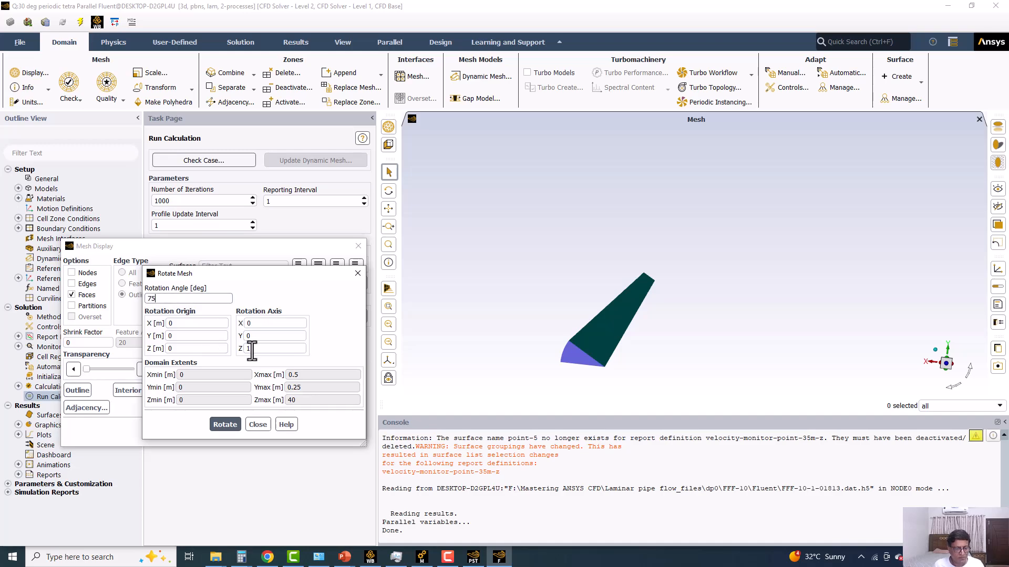
pyautogui.click(255, 349)
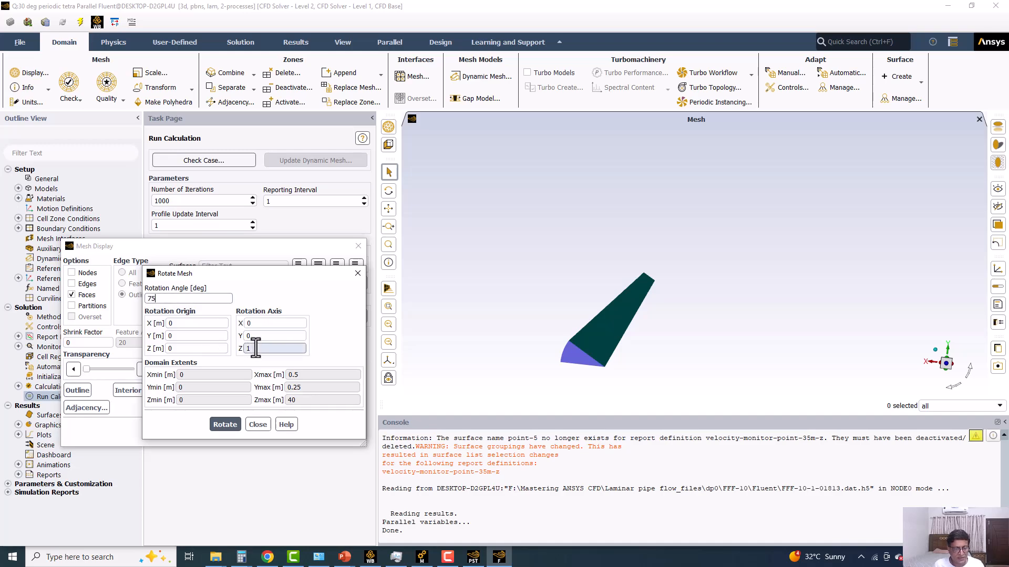
pyautogui.click(224, 424)
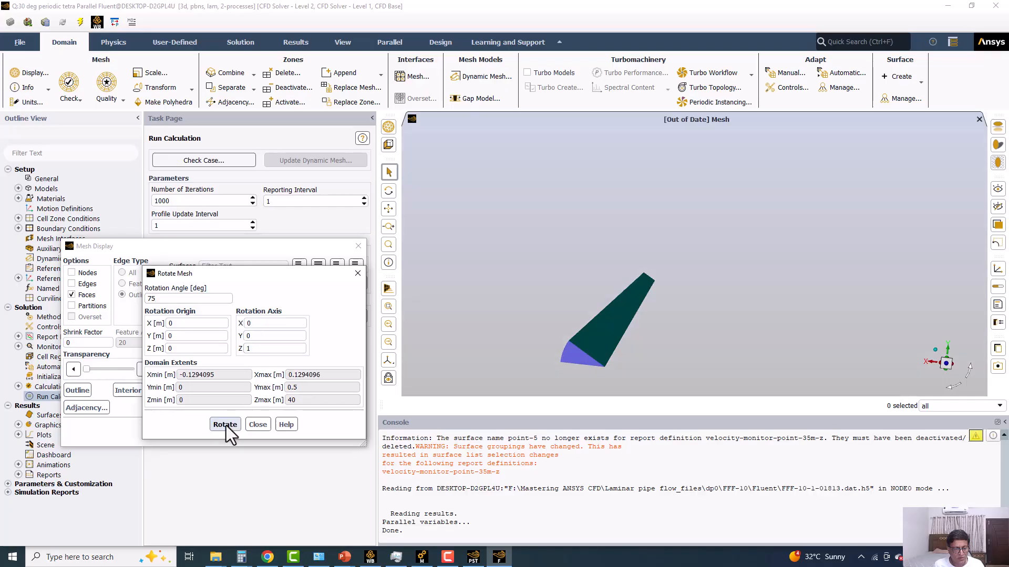
# Redisplay the rotated tetra mesh and examine the wedge's orientation looking along the pipe's Z axis.
pyautogui.click(115, 423)
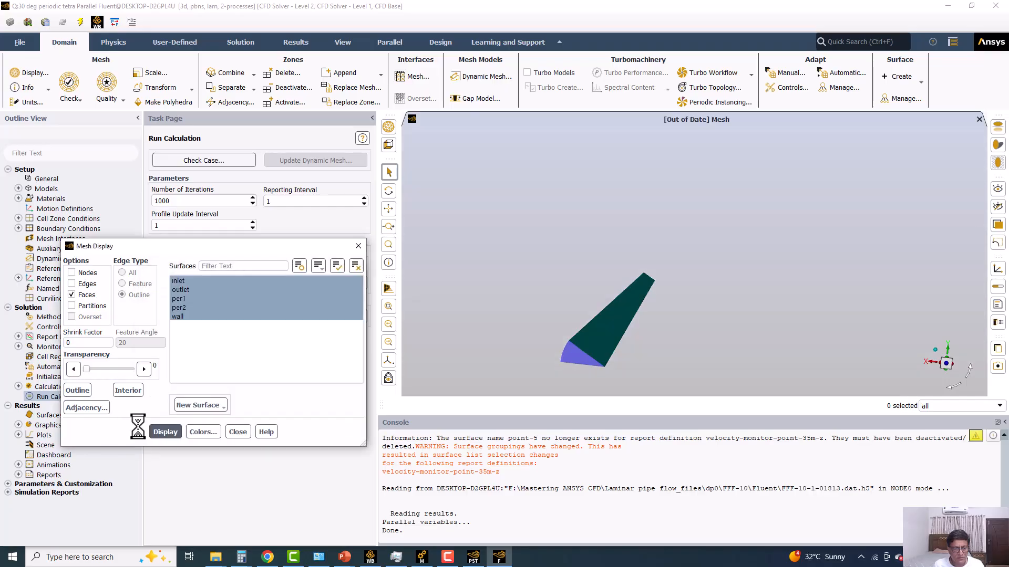
pyautogui.click(164, 431)
pyautogui.scroll(-5, 589, 288)
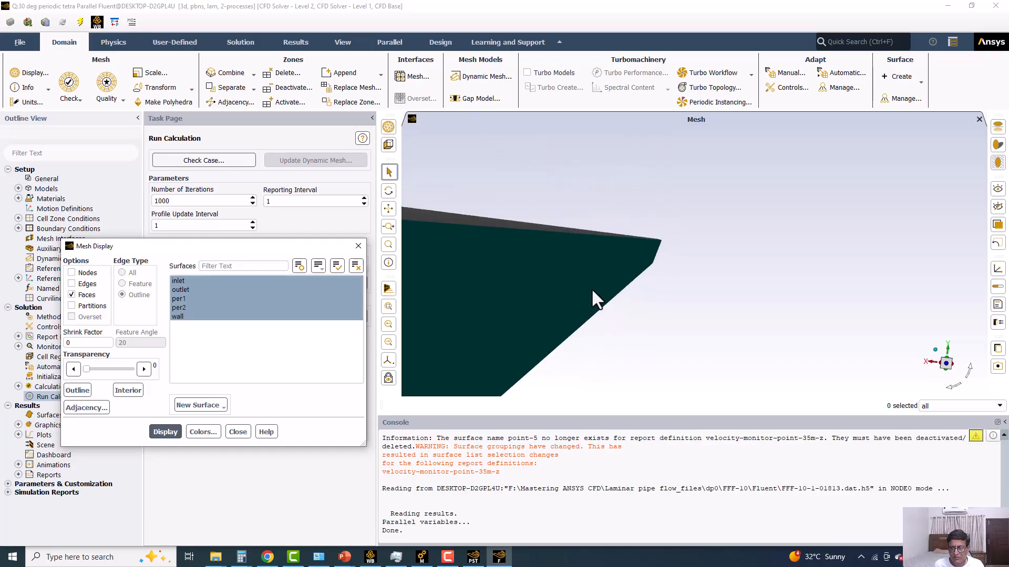
pyautogui.scroll(-2, 592, 294)
pyautogui.moveTo(583, 302)
pyautogui.mouseDown()
pyautogui.moveTo(595, 295)
pyautogui.moveTo(612, 310)
pyautogui.moveTo(595, 302)
pyautogui.moveTo(583, 320)
pyautogui.moveTo(598, 310)
pyautogui.mouseUp()
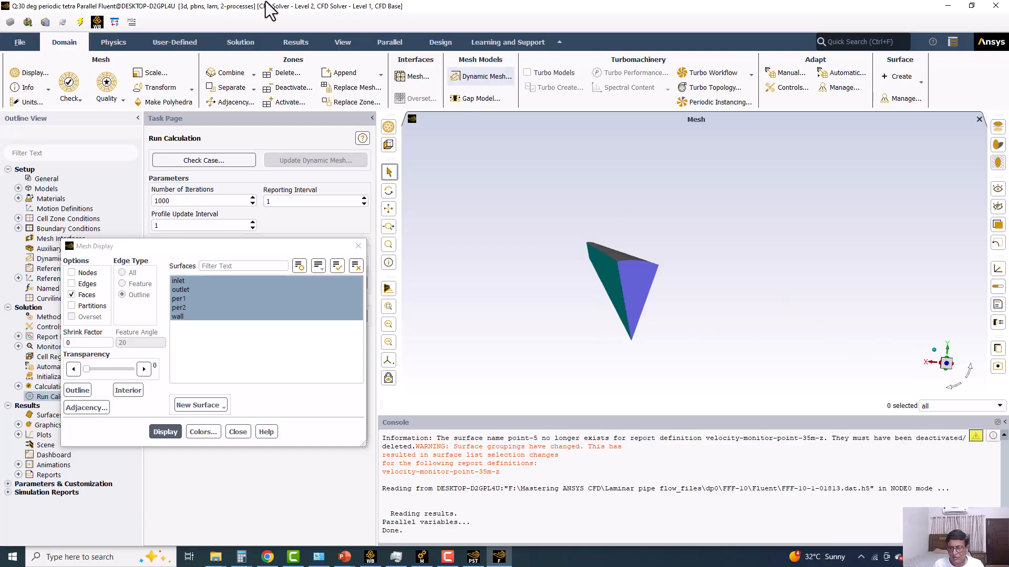
pyautogui.moveTo(755, 304); pyautogui.dragTo(752, 304, button='middle')
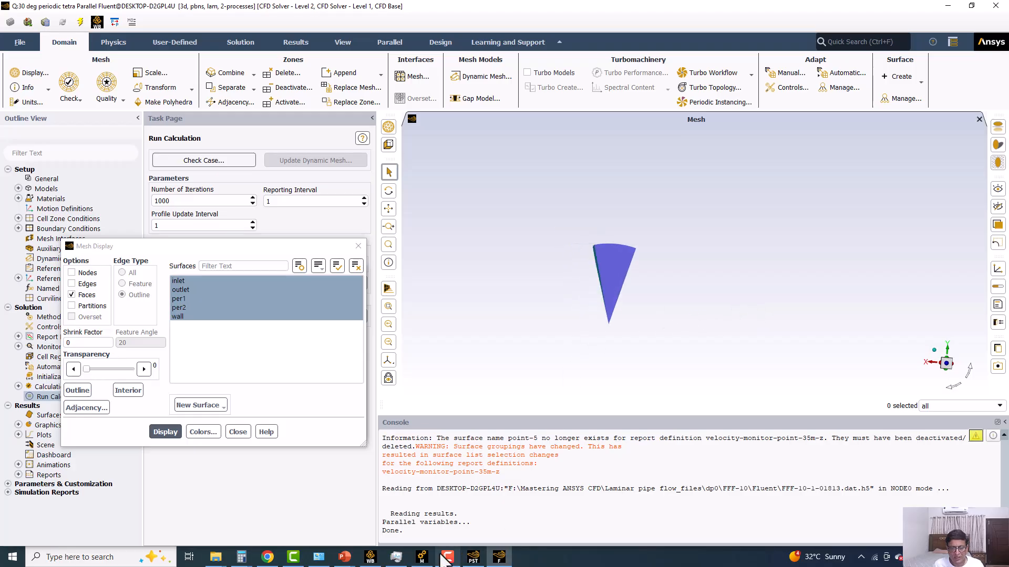
# Switch to DesignModeler and examine the orientation of the 30 deg periodic hexa wedge for comparison.
pyautogui.click(423, 558)
pyautogui.scroll(4, 503, 370)
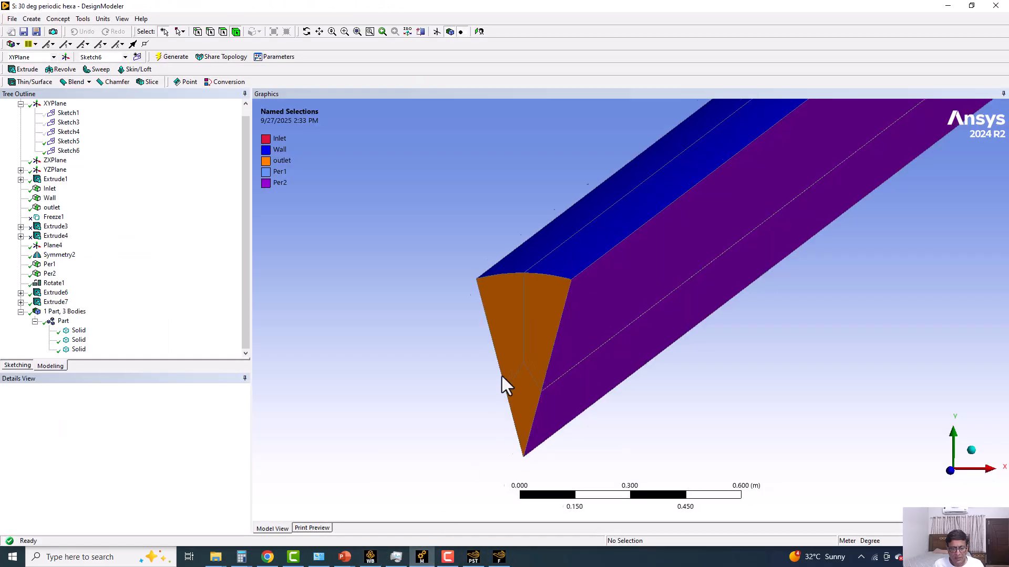
pyautogui.moveTo(502, 353); pyautogui.dragTo(526, 344, button='middle')
pyautogui.scroll(-2, 475, 461)
# Switch to Workbench and open the solution of the 30 deg periodic hexa system in Fluent.
pyautogui.click(370, 557)
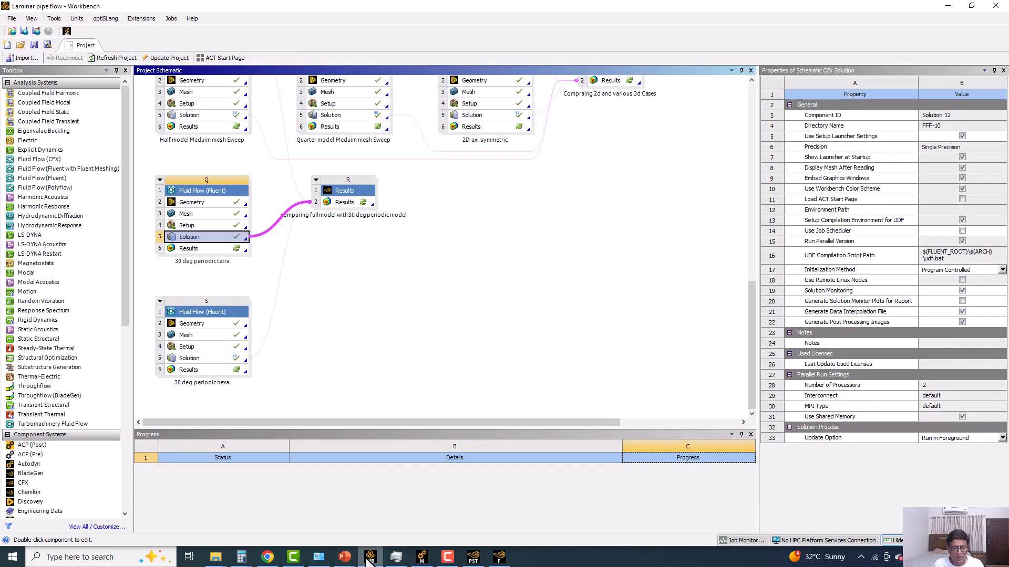
pyautogui.click(207, 239)
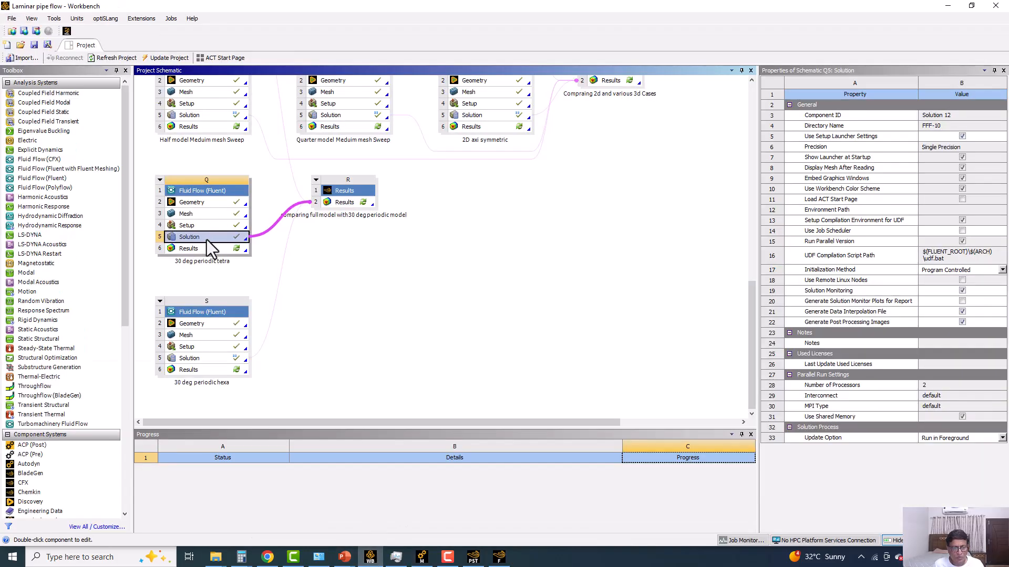
pyautogui.doubleClick(200, 358)
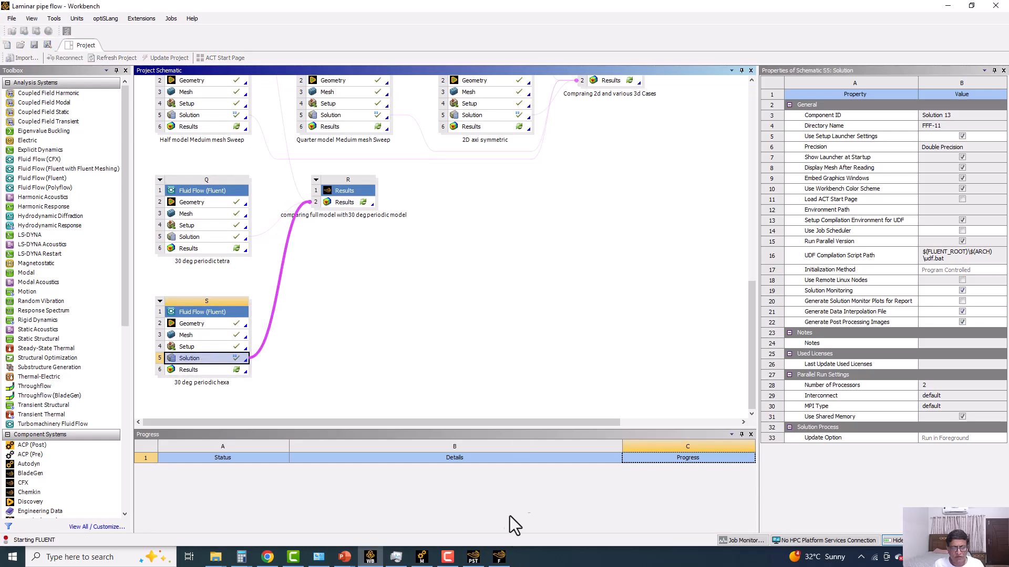
# Return to the tetra case in Fluent, close its mesh display settings and bring up the Translate Mesh domain extents.
pyautogui.click(499, 557)
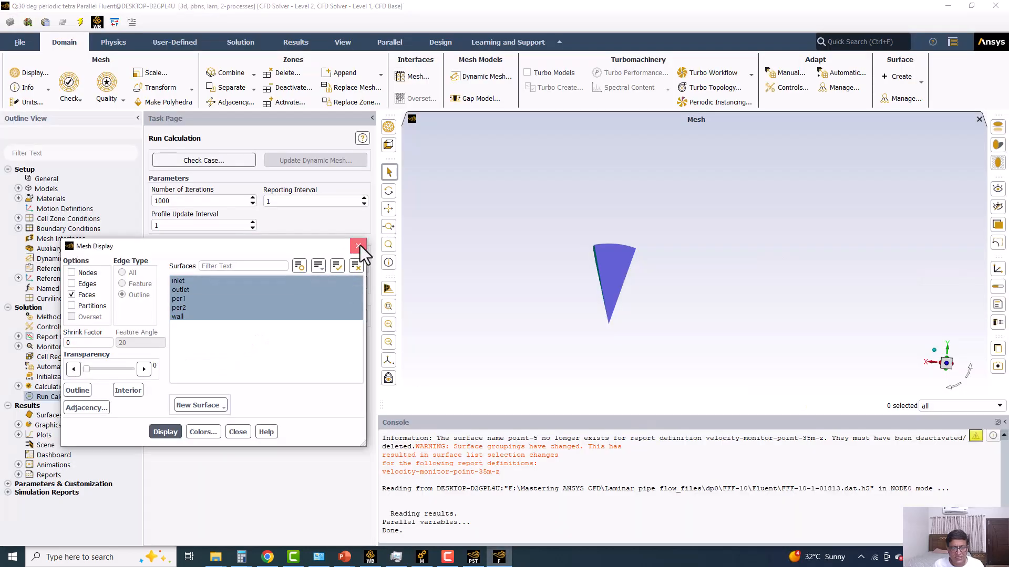
pyautogui.click(358, 246)
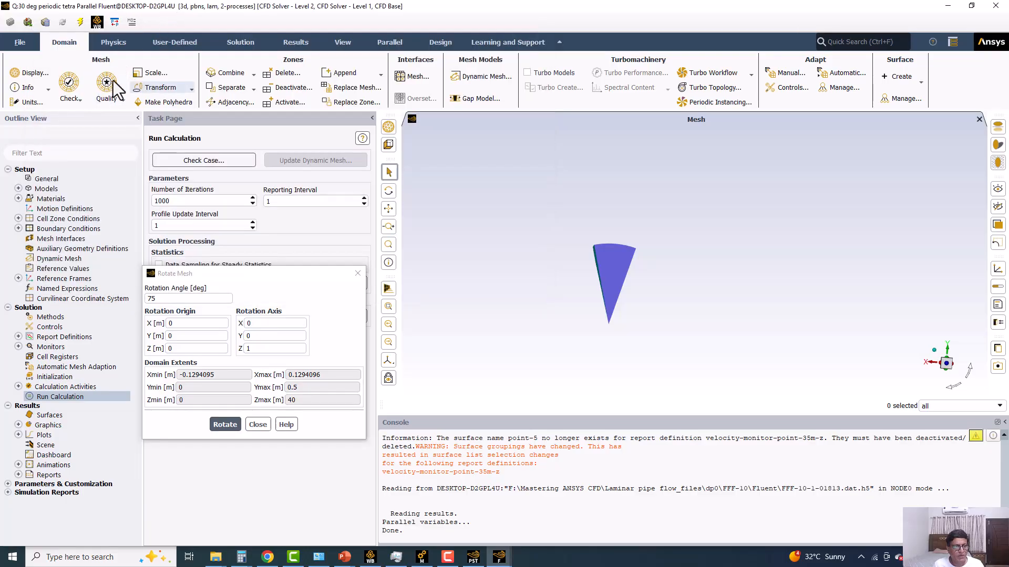
pyautogui.click(159, 88)
pyautogui.click(159, 99)
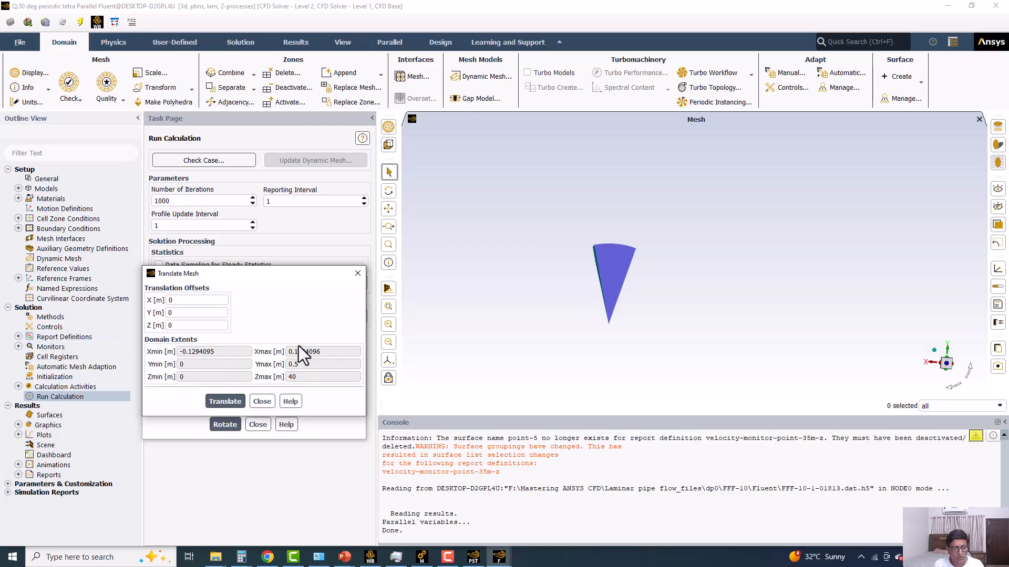
# Compare the hexa mesh's domain extents with those of the tetra mesh, and close the mesh dialogs of both cases.
pyautogui.moveTo(499, 558)
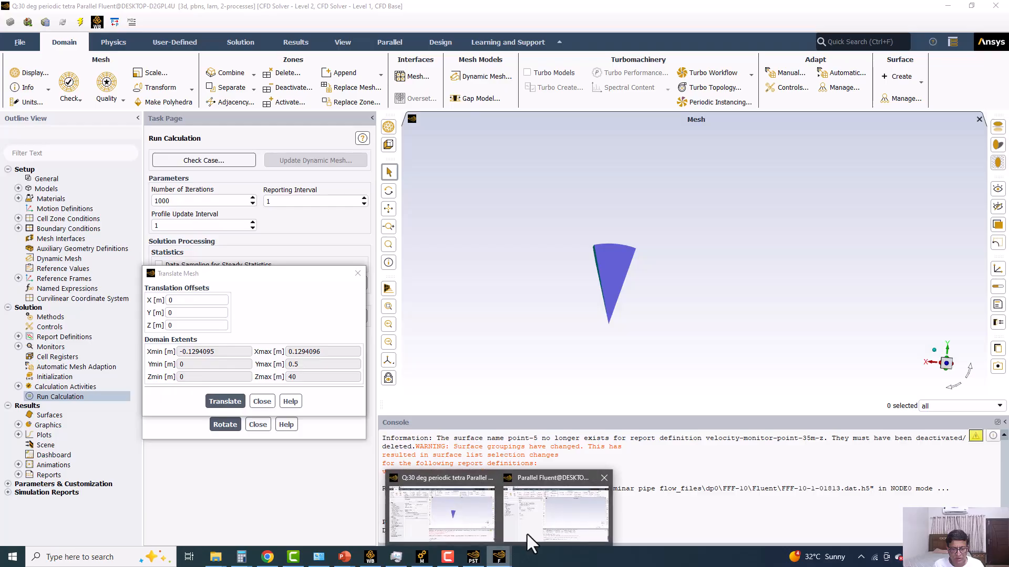
pyautogui.click(557, 512)
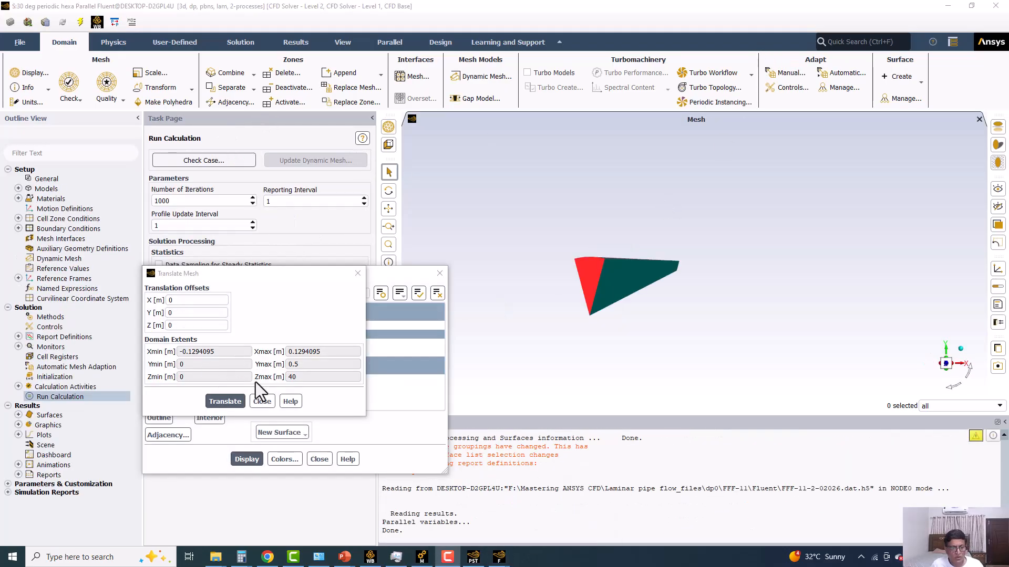
pyautogui.click(262, 401)
pyautogui.click(319, 459)
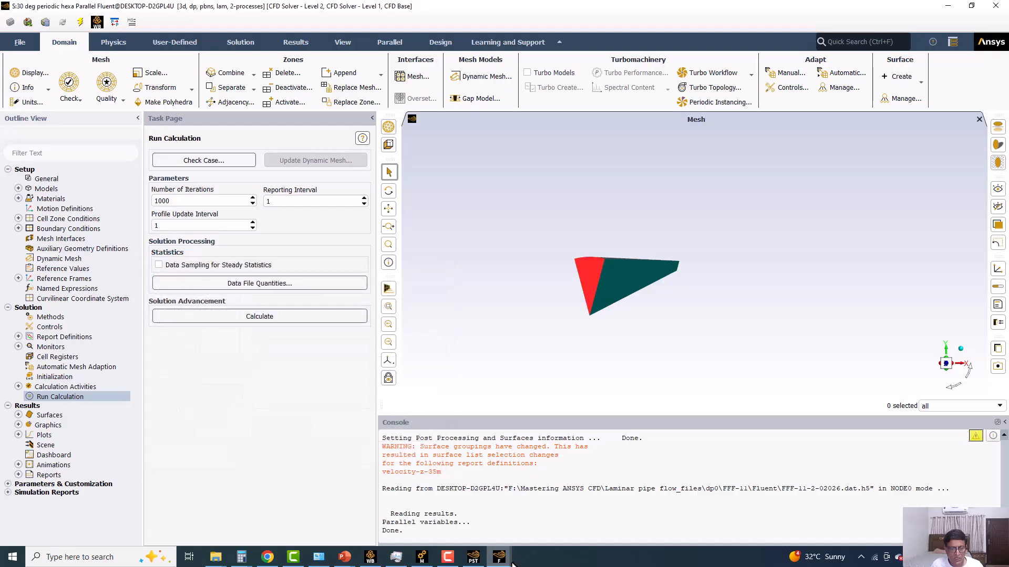
pyautogui.moveTo(499, 558)
pyautogui.click(461, 536)
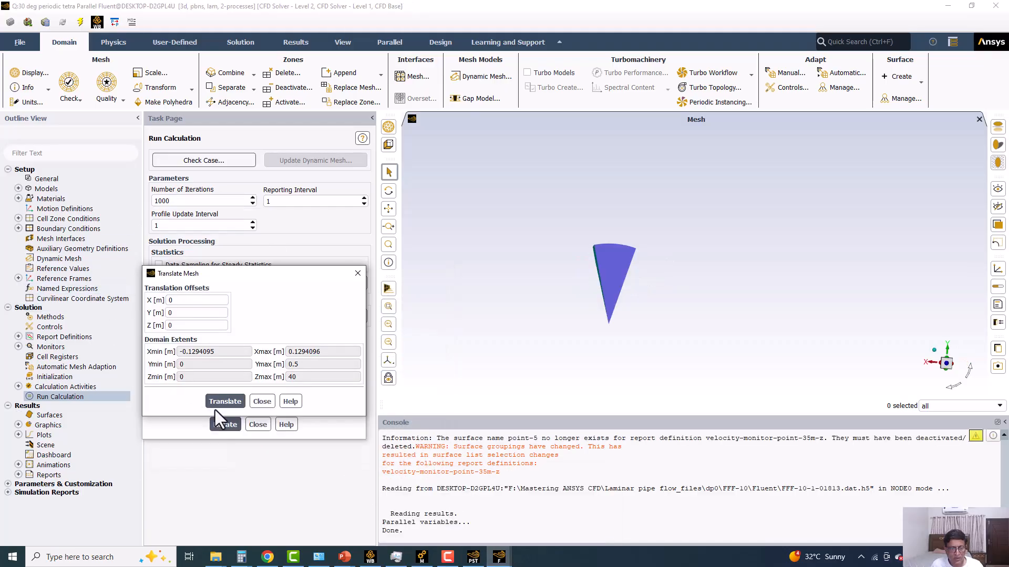
pyautogui.click(263, 422)
pyautogui.click(258, 425)
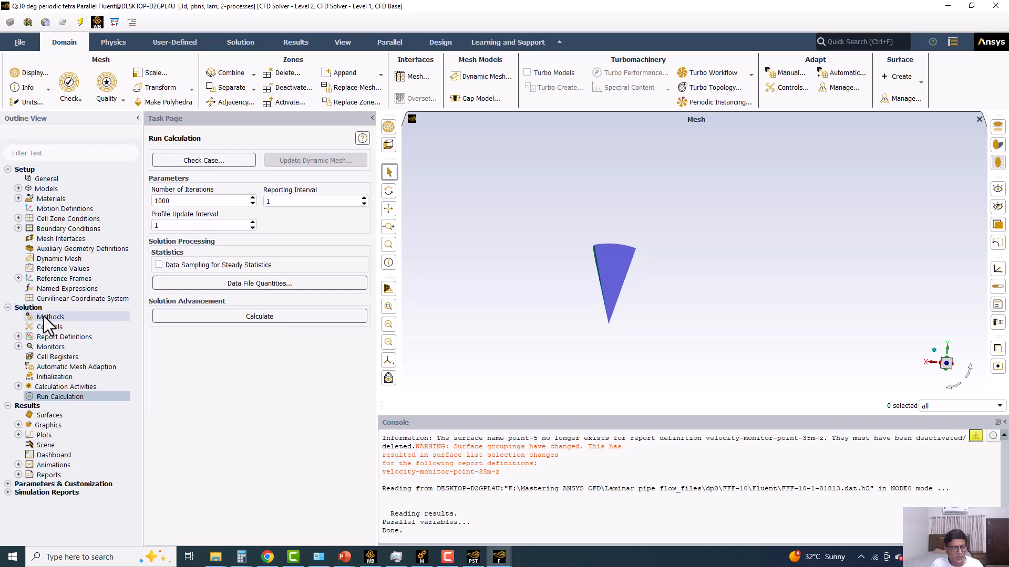
# Set the tetra case's pressure-velocity coupling scheme to Coupled with the pseudo time method Off, and open the solution controls.
pyautogui.click(49, 317)
pyautogui.click(179, 315)
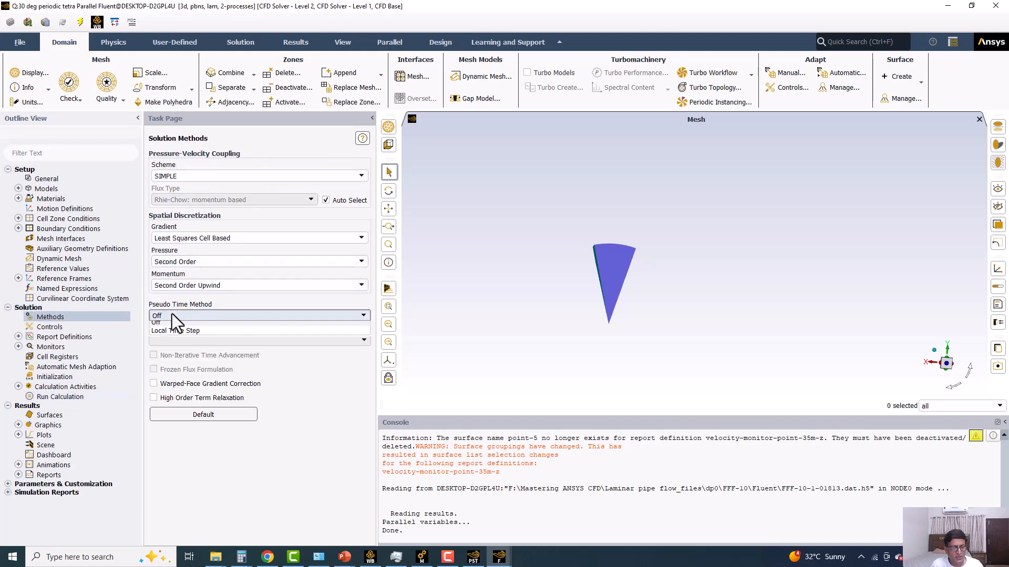
pyautogui.click(192, 176)
pyautogui.click(181, 212)
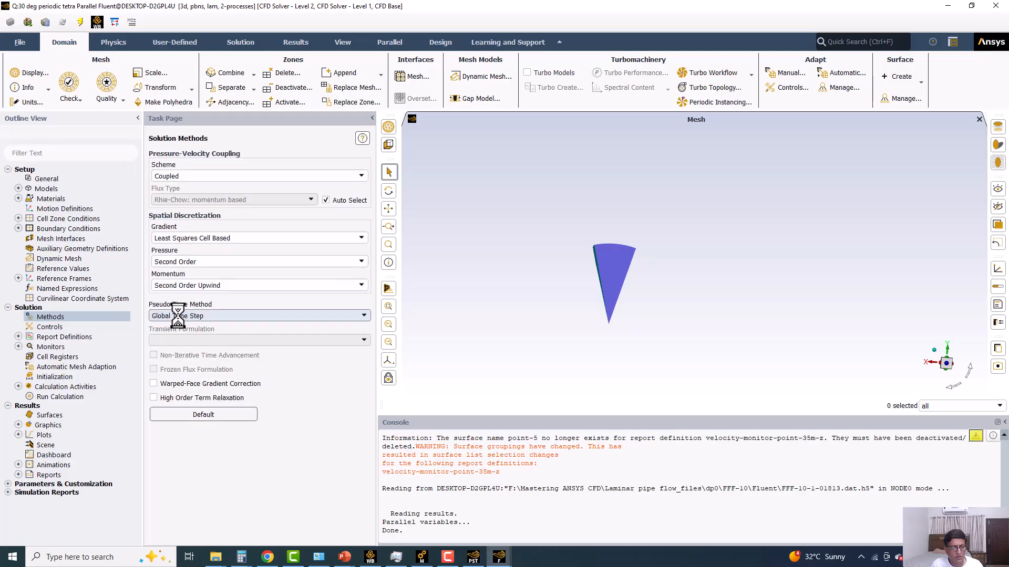
pyautogui.click(178, 318)
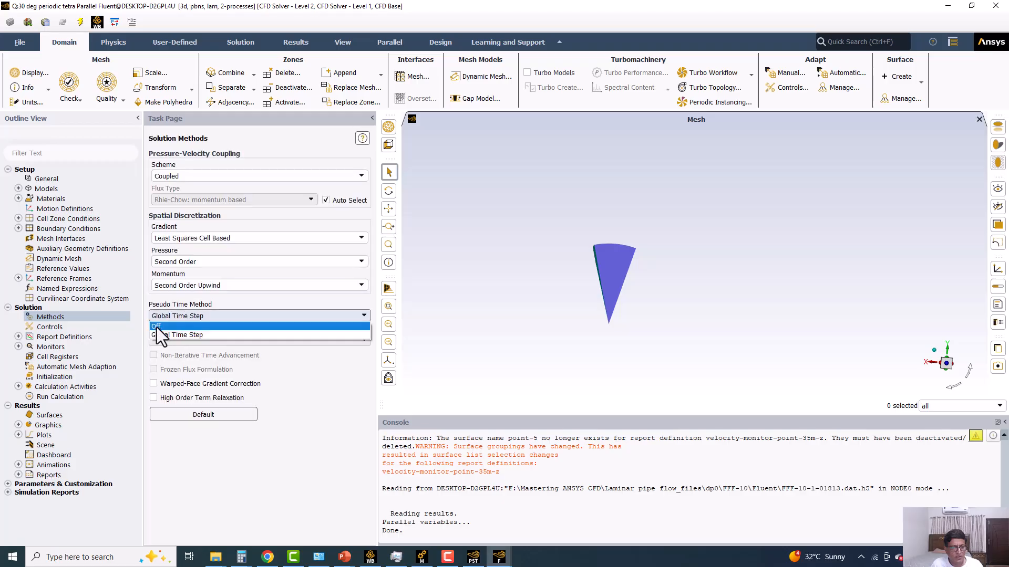
pyautogui.click(67, 328)
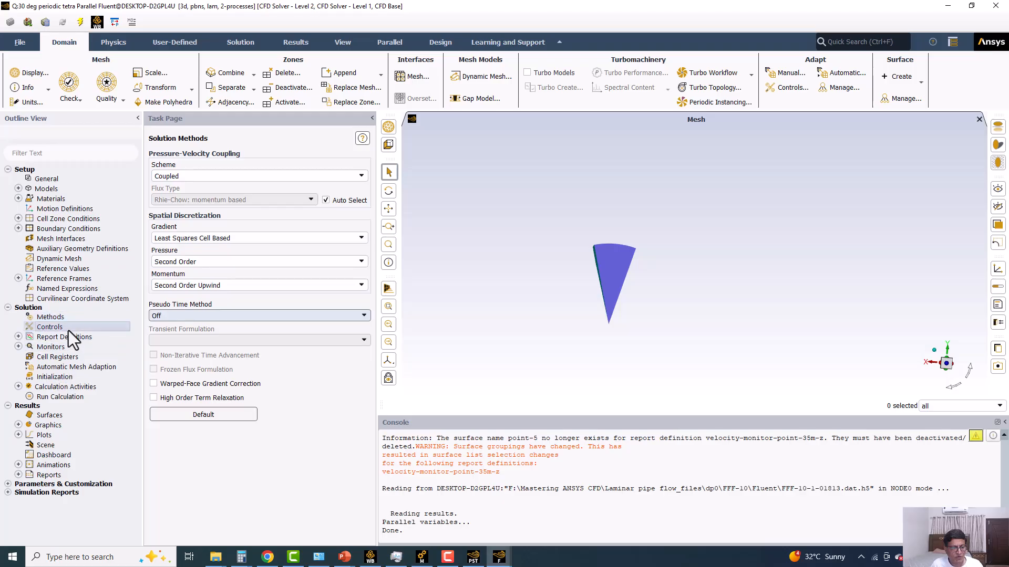
# Try to run the calculation for 1000 iterations, answering yes to deactivating the invalid report clients.
pyautogui.click(70, 395)
pyautogui.click(203, 316)
pyautogui.click(256, 339)
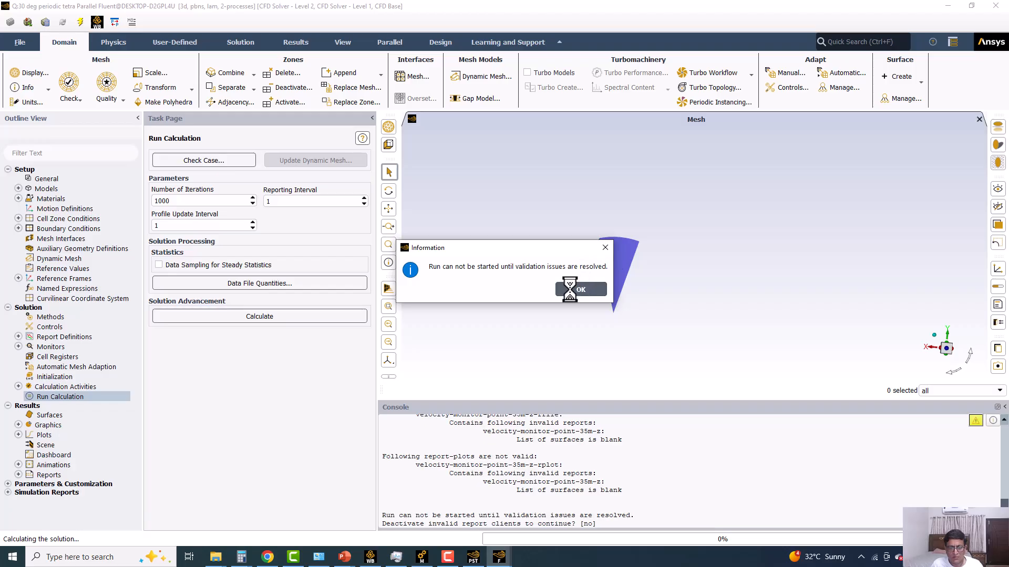
pyautogui.click(602, 442)
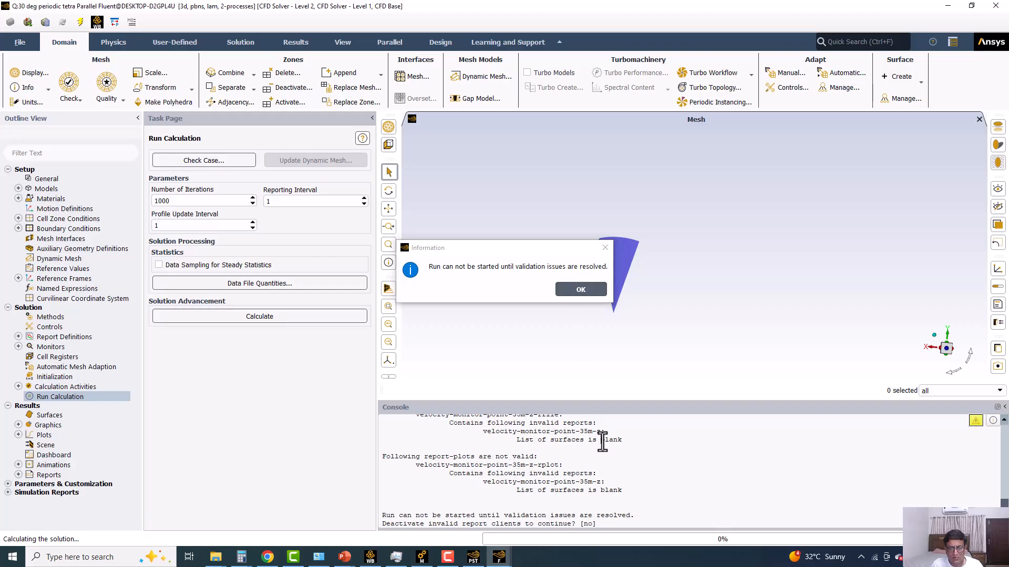
pyautogui.click(605, 248)
pyautogui.click(509, 508)
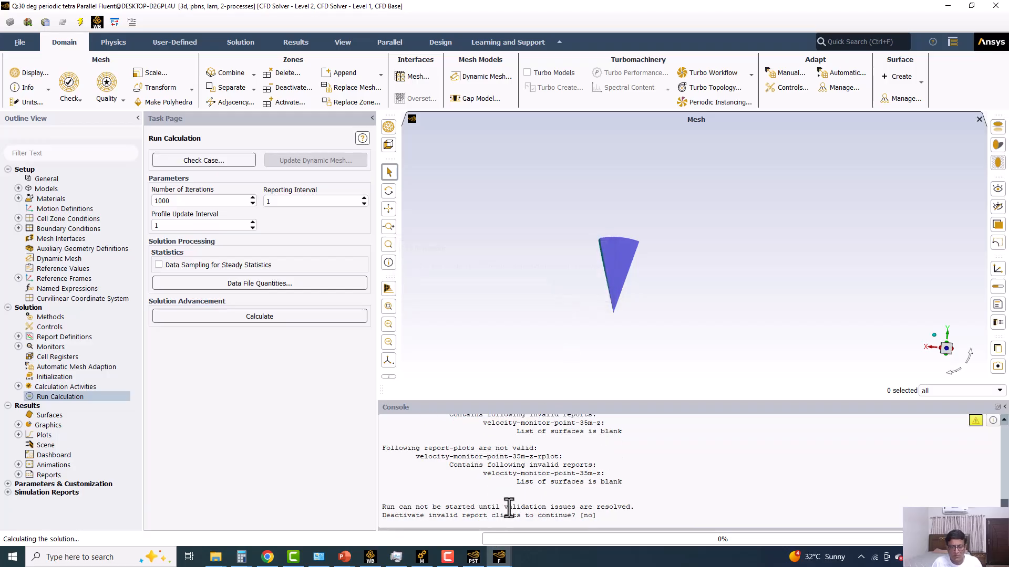
pyautogui.write('yes')
pyautogui.press('Return')
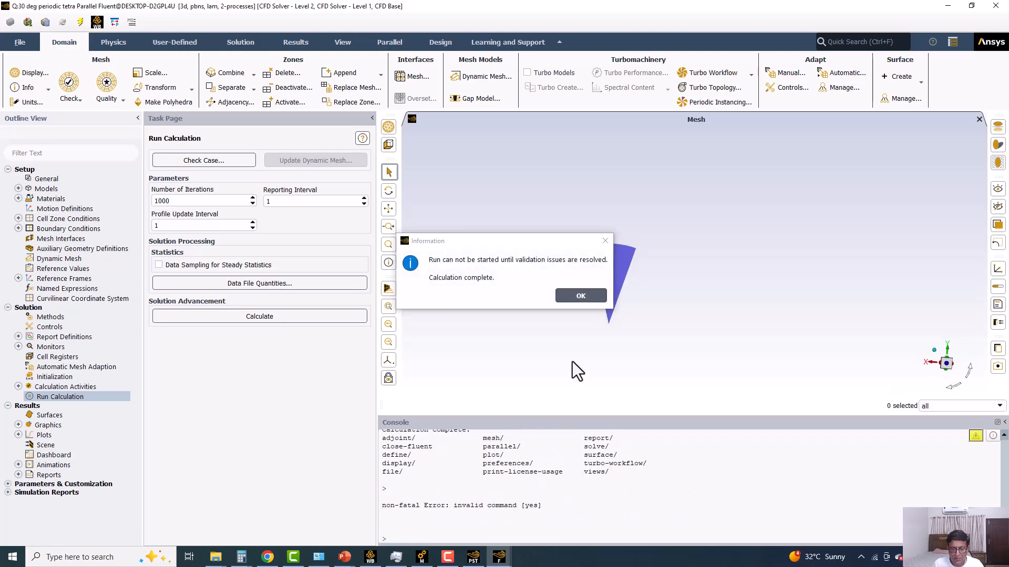
# Retry the 1000-iteration calculation and dismiss the run messages.
pyautogui.click(591, 300)
pyautogui.click(273, 315)
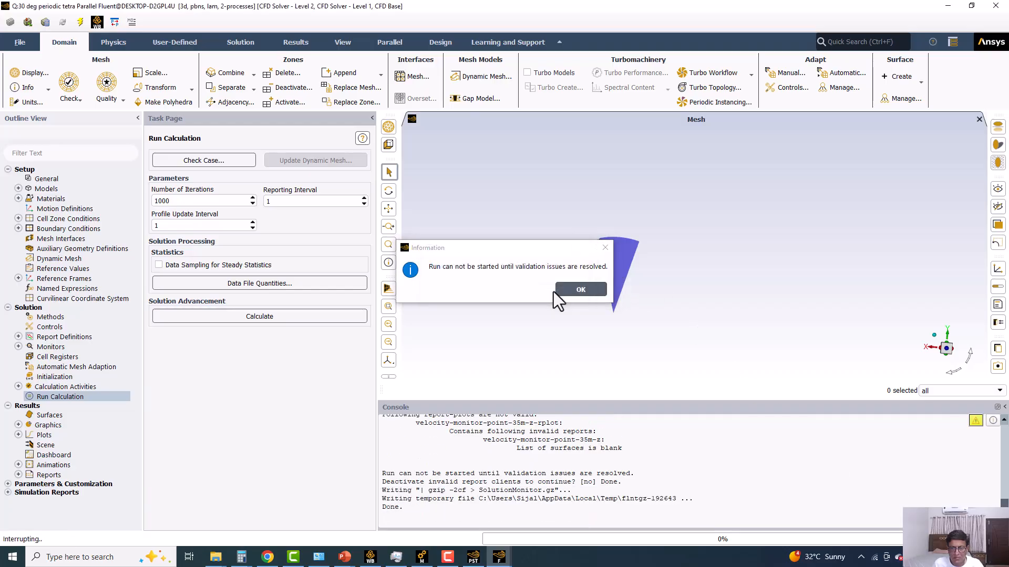
pyautogui.click(607, 322)
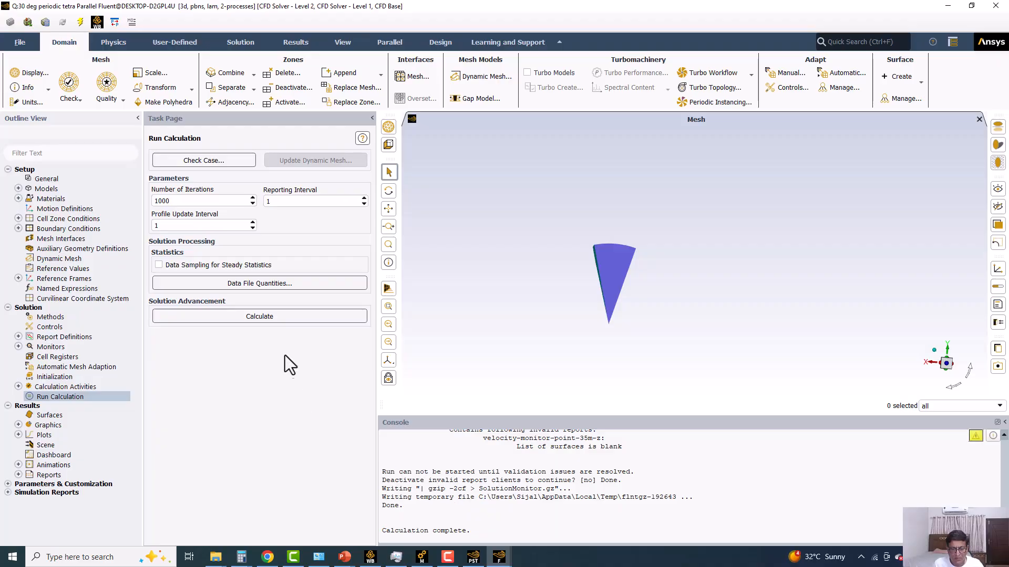
pyautogui.click(295, 315)
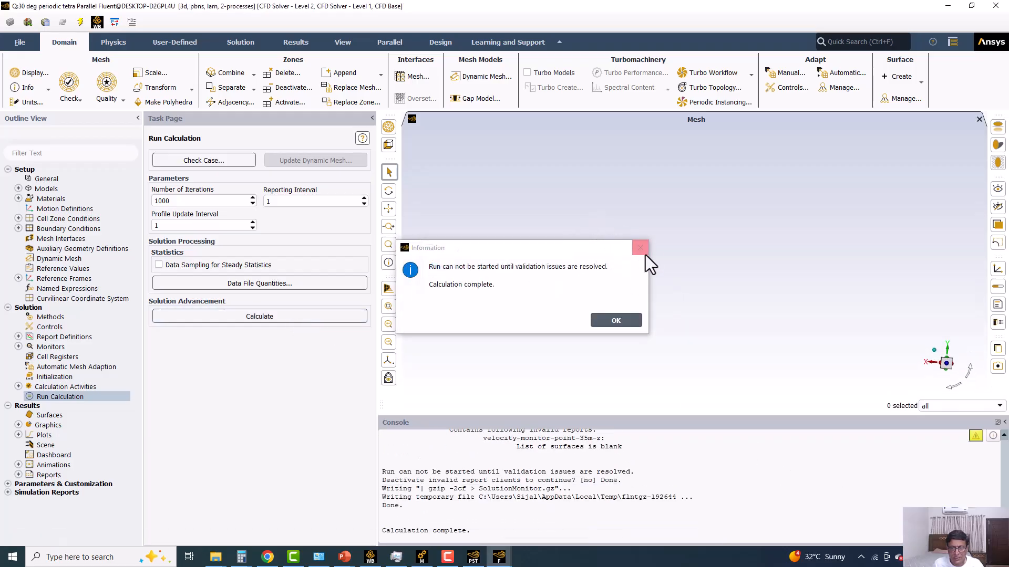
pyautogui.press('Return')
# Delete the velocity-monitor-point-35m-z report definition.
pyautogui.click(18, 337)
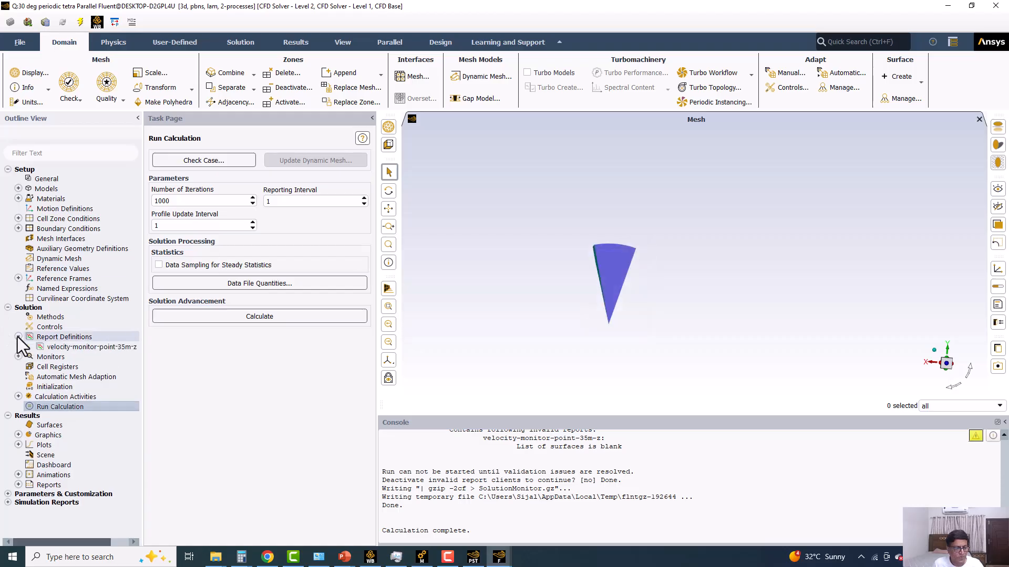
pyautogui.click(68, 349)
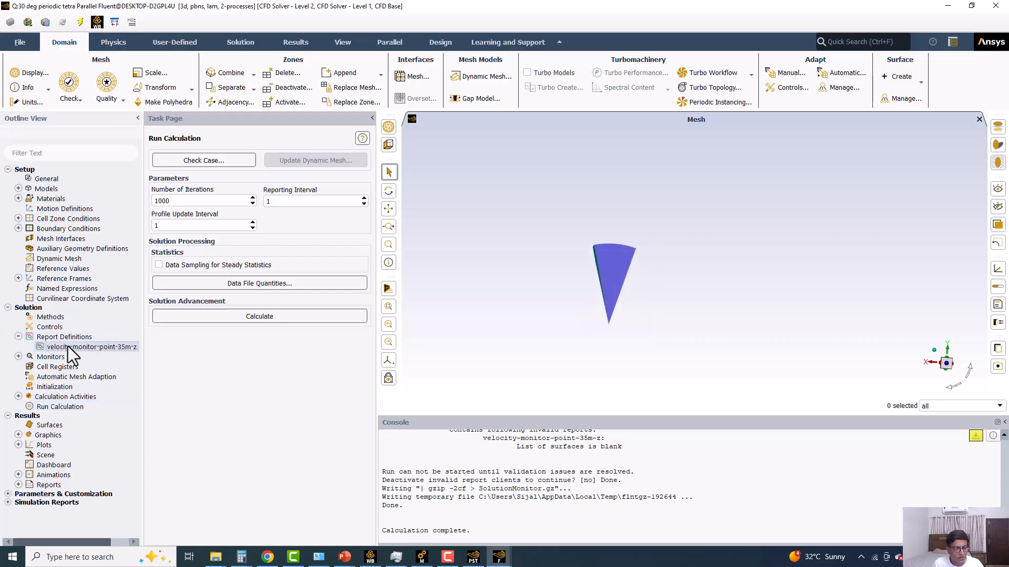
pyautogui.rightClick(72, 355)
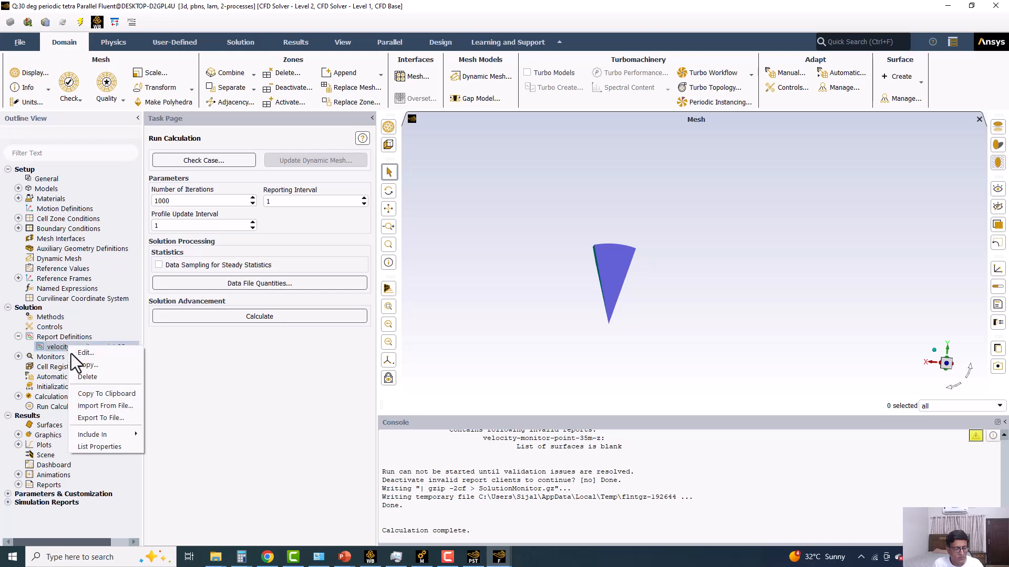
pyautogui.click(87, 377)
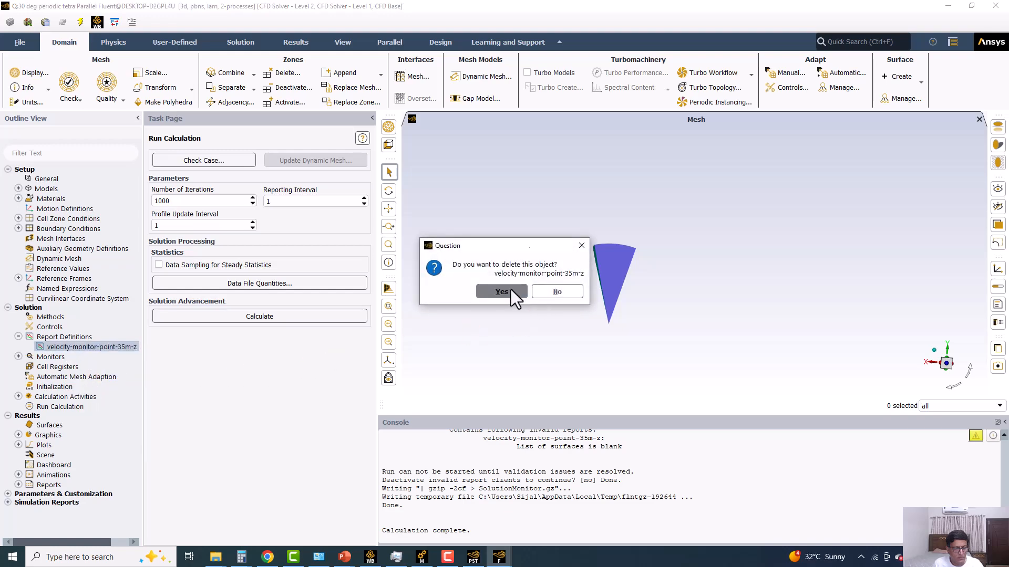
pyautogui.click(561, 303)
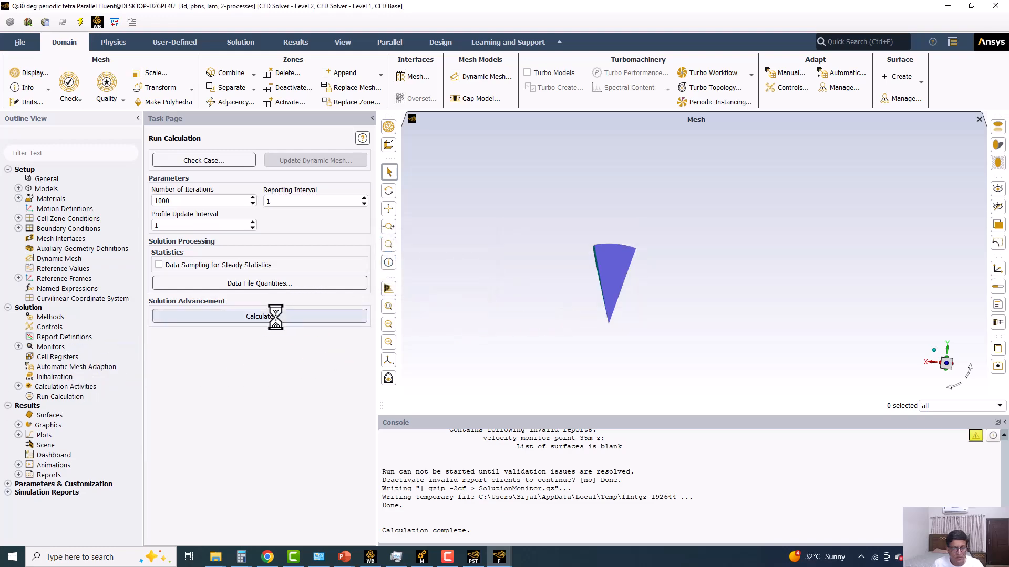
# Start the 1000-iteration calculation with the Coupled scheme, interrupt it early and dismiss the message.
pyautogui.click(286, 316)
pyautogui.click(259, 336)
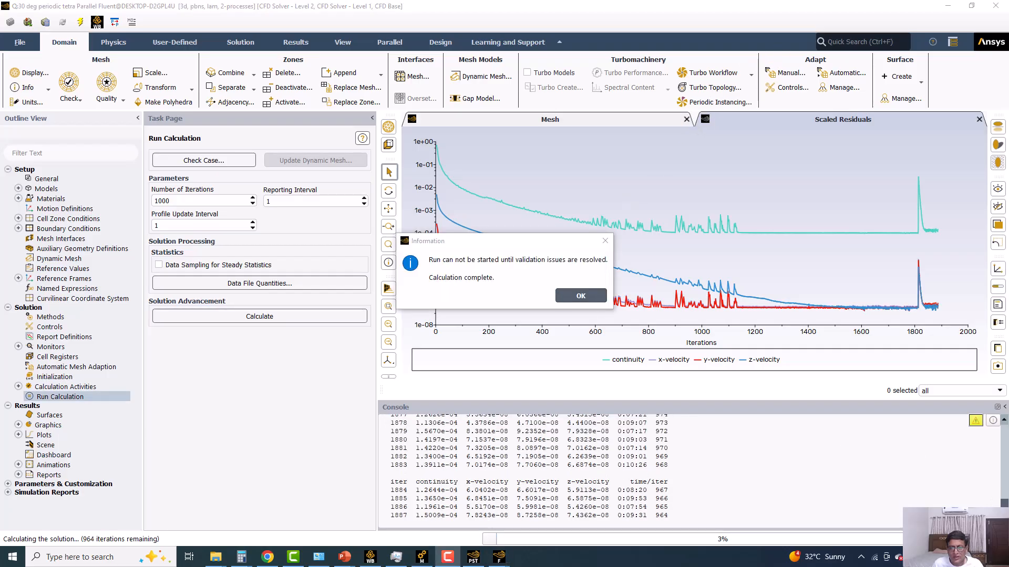
pyautogui.click(996, 539)
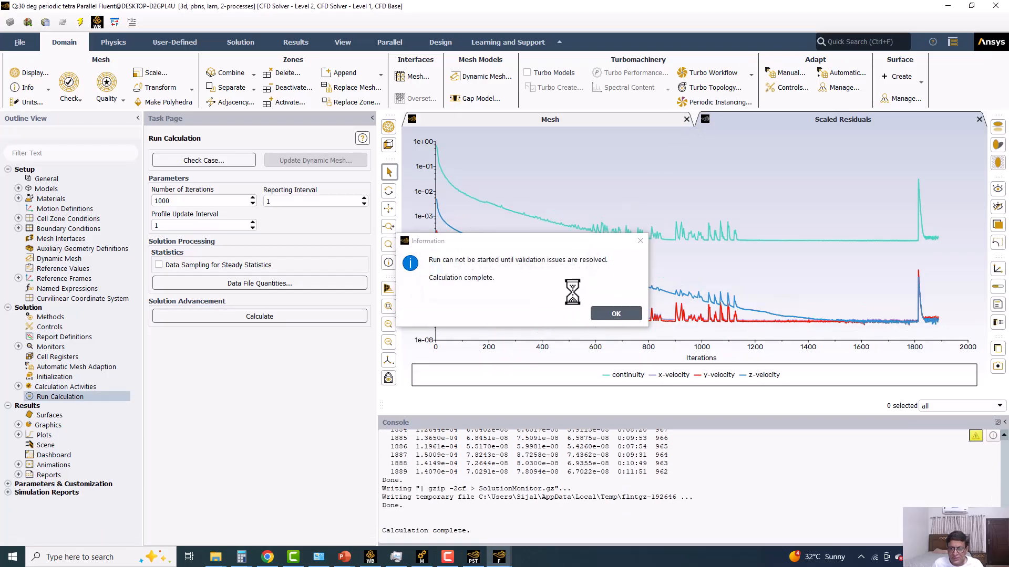
pyautogui.click(612, 315)
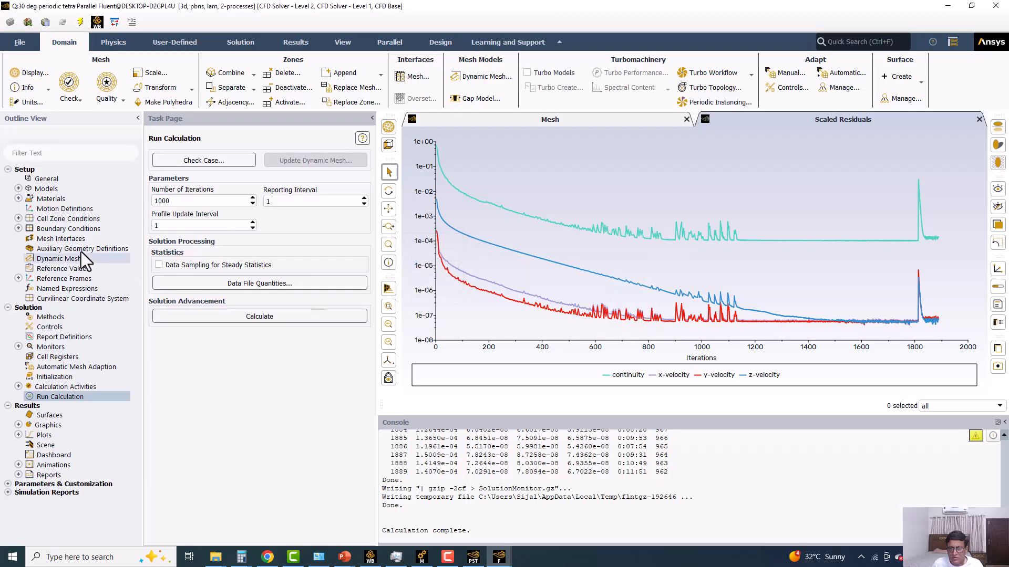
# Review the solution methods and the flow Courant number in the solution controls, and return to the run calculation settings.
pyautogui.click(46, 317)
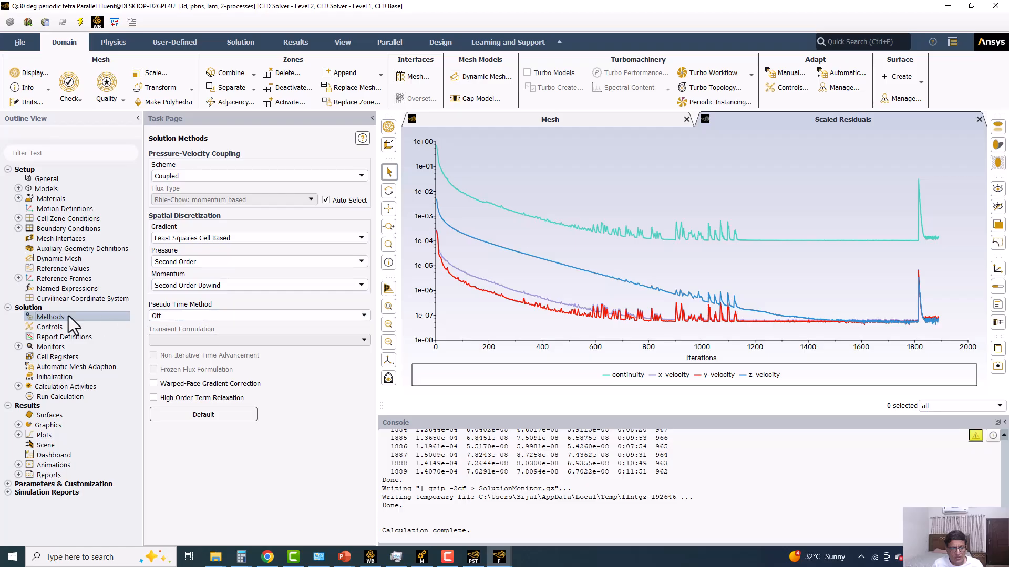
pyautogui.click(52, 326)
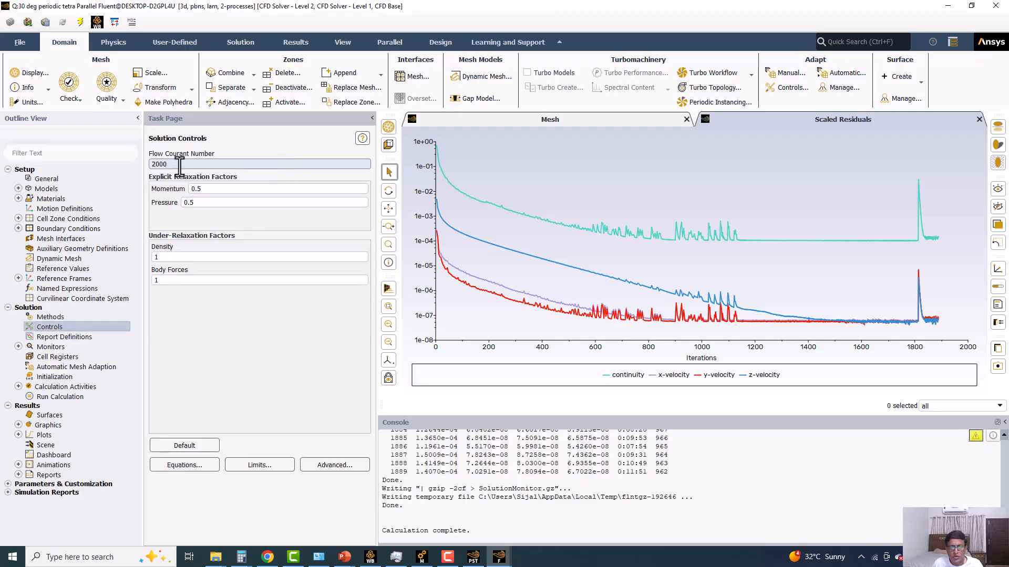
pyautogui.doubleClick(194, 162)
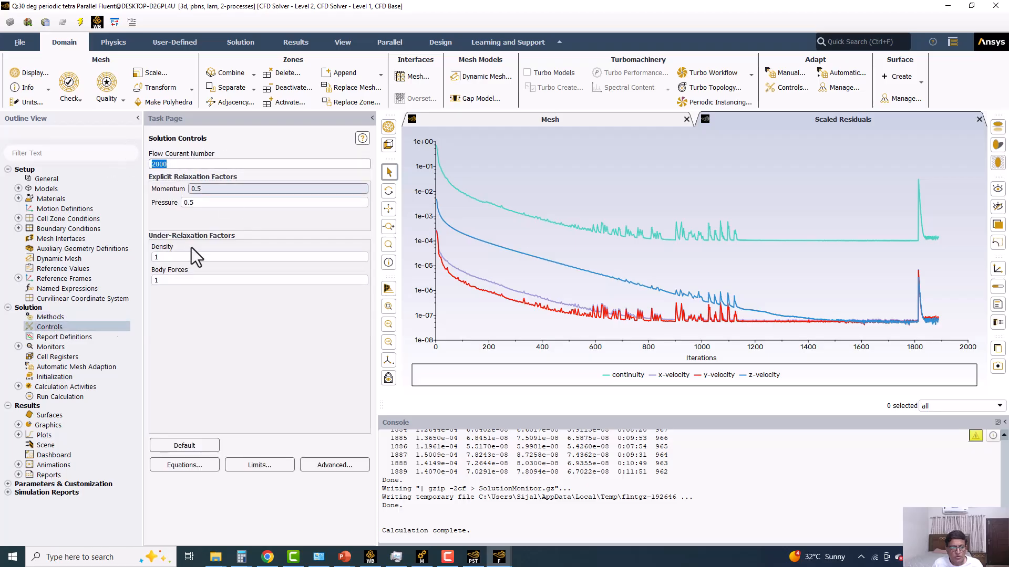
pyautogui.click(29, 398)
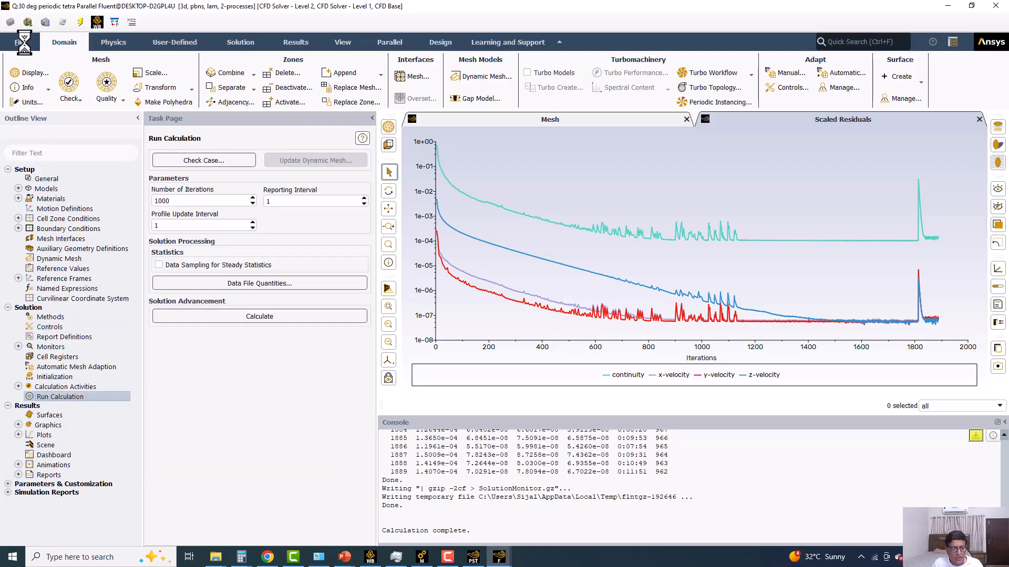
# Save the Fluent project and switch to the CFD-Post results comparison.
pyautogui.click(21, 43)
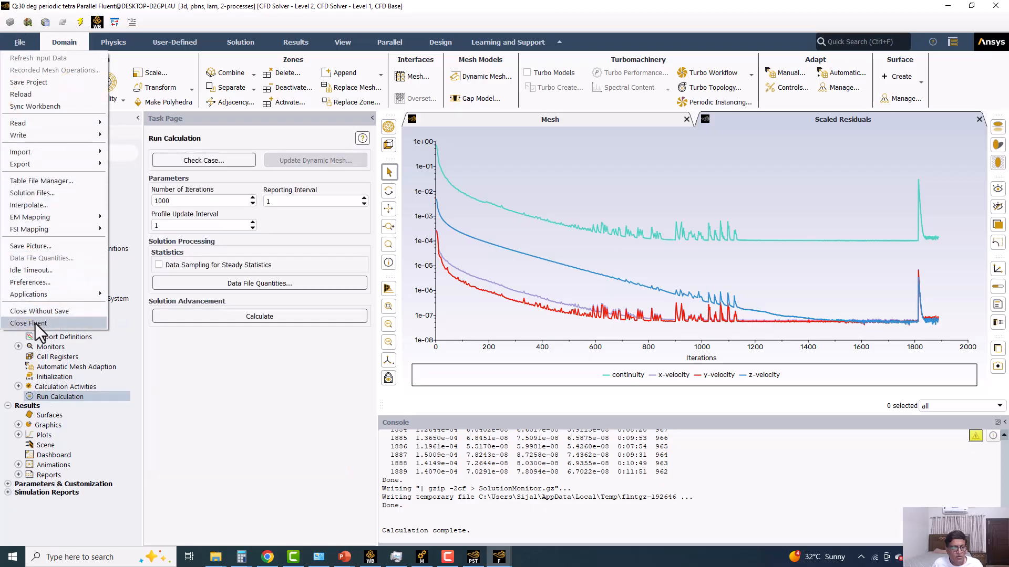
pyautogui.click(21, 81)
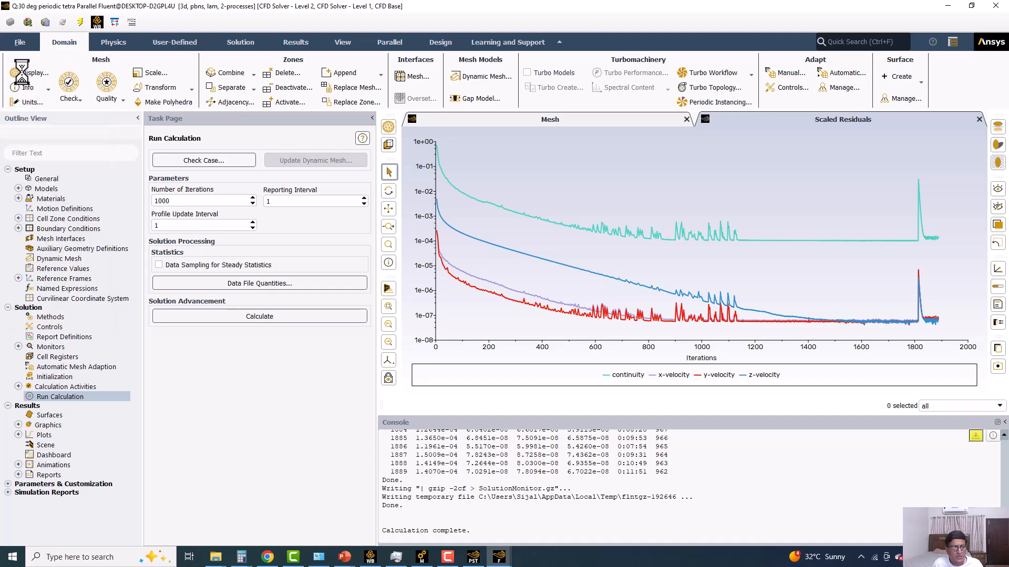
pyautogui.click(370, 558)
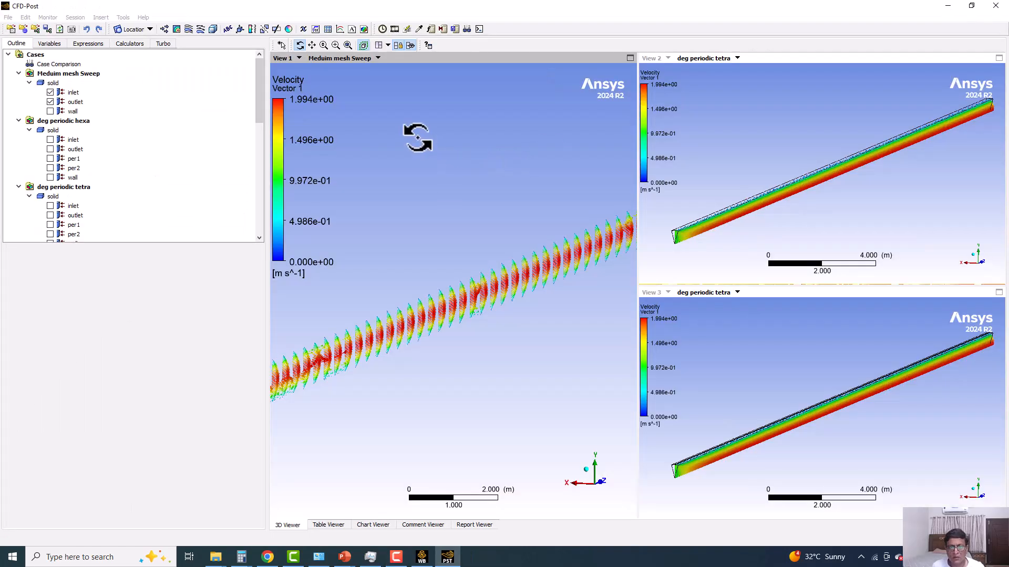
# Copy the camera of the saved figure View1 into the View 1 viewport.
pyautogui.rightClick(419, 140)
pyautogui.moveTo(466, 187)
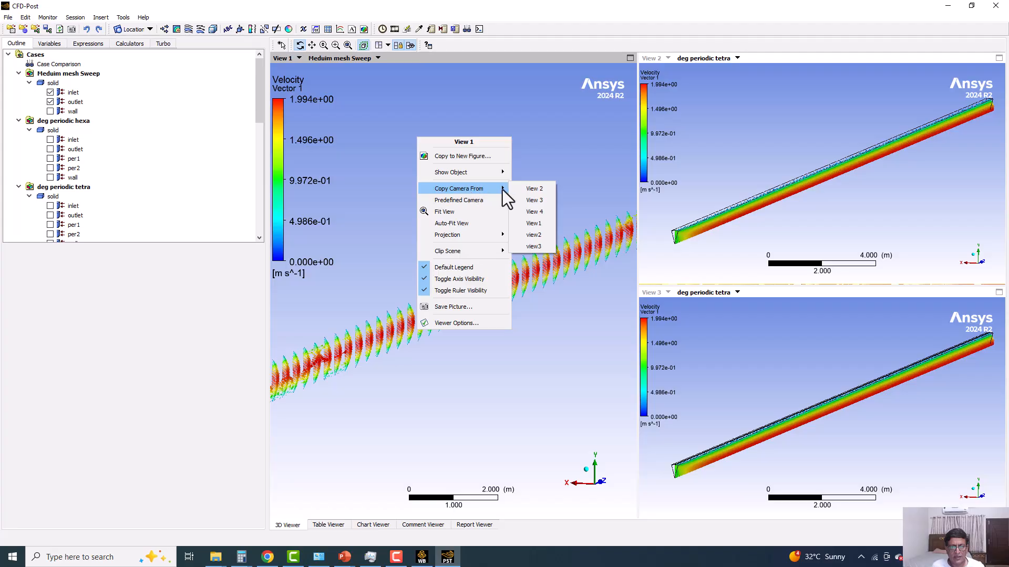
pyautogui.click(535, 224)
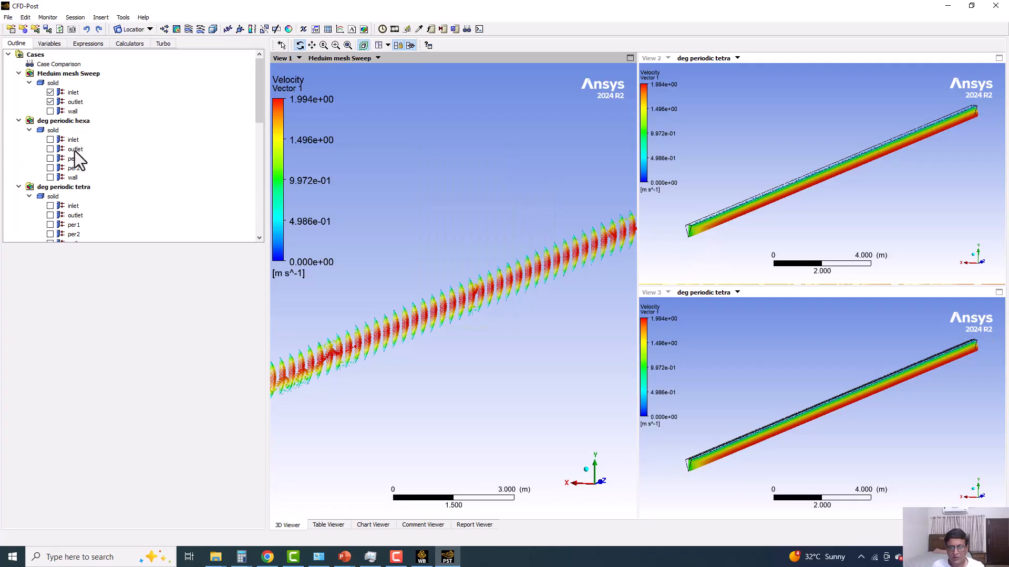
# Hide the outlet surface of the deg periodic tetra case.
pyautogui.scroll(-8, 75, 158)
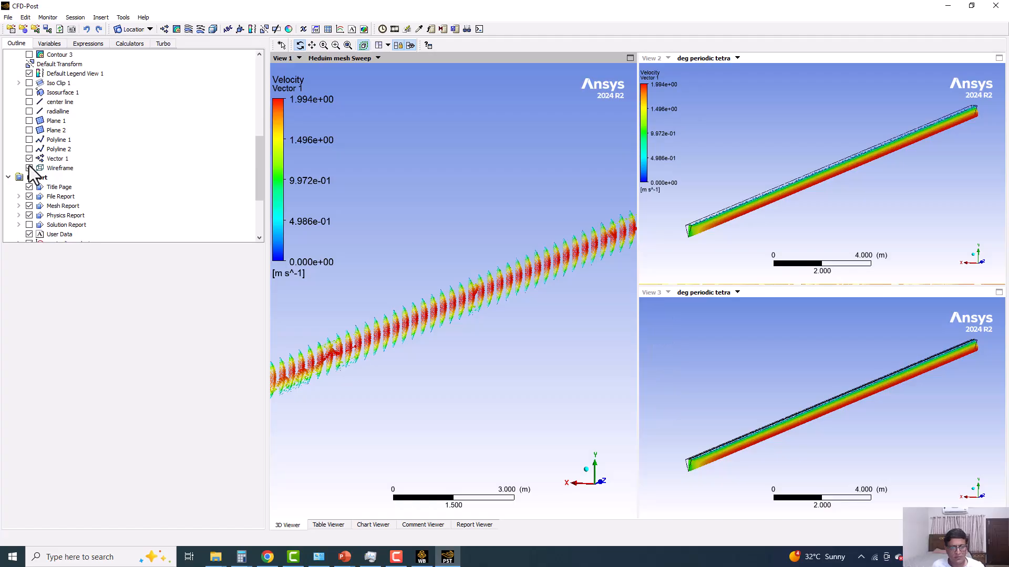
pyautogui.scroll(-3, 534, 279)
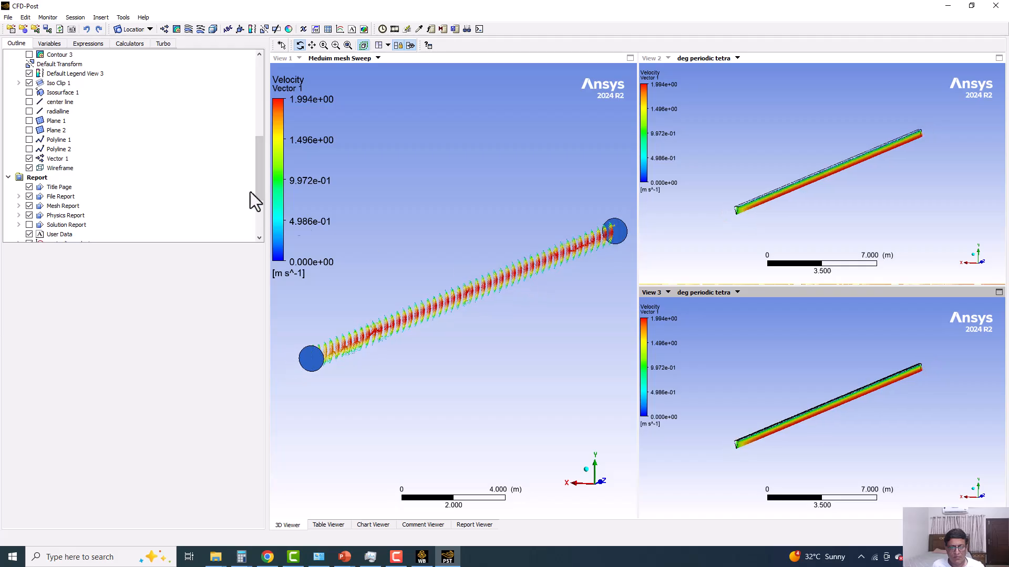
pyautogui.scroll(8, 90, 146)
pyautogui.scroll(2, 451, 280)
pyautogui.scroll(-4, 93, 174)
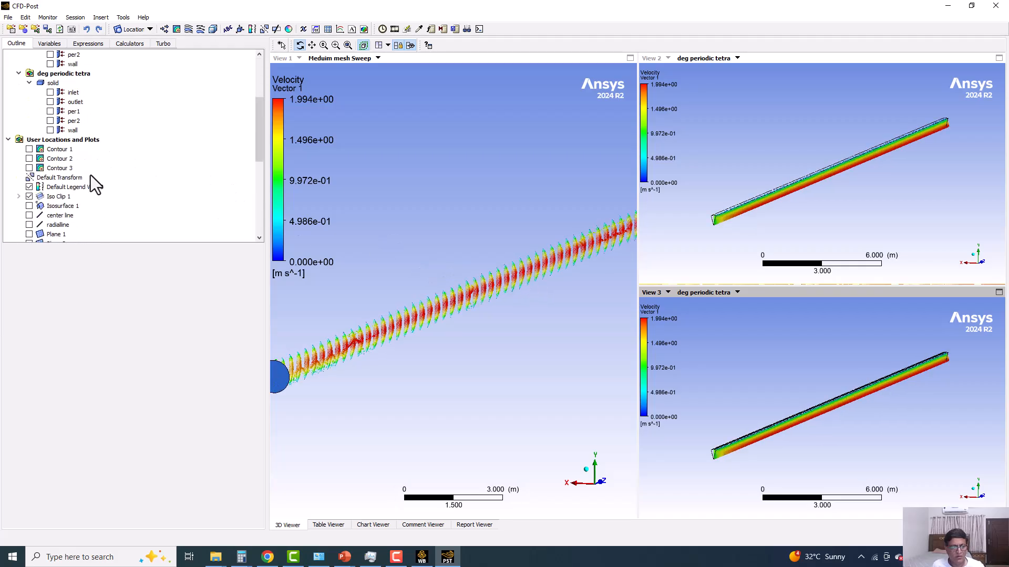
pyautogui.click(50, 102)
pyautogui.click(51, 102)
# Hide the inlet and outlet surfaces of the Meduim mesh Sweep and deg periodic hexa cases.
pyautogui.scroll(4, 50, 103)
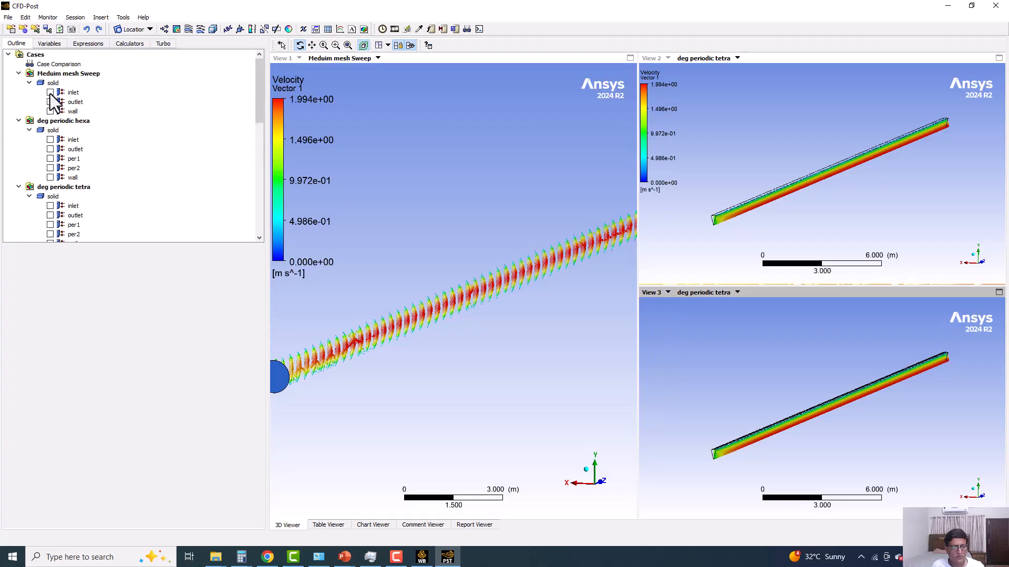
pyautogui.click(50, 92)
pyautogui.click(50, 92)
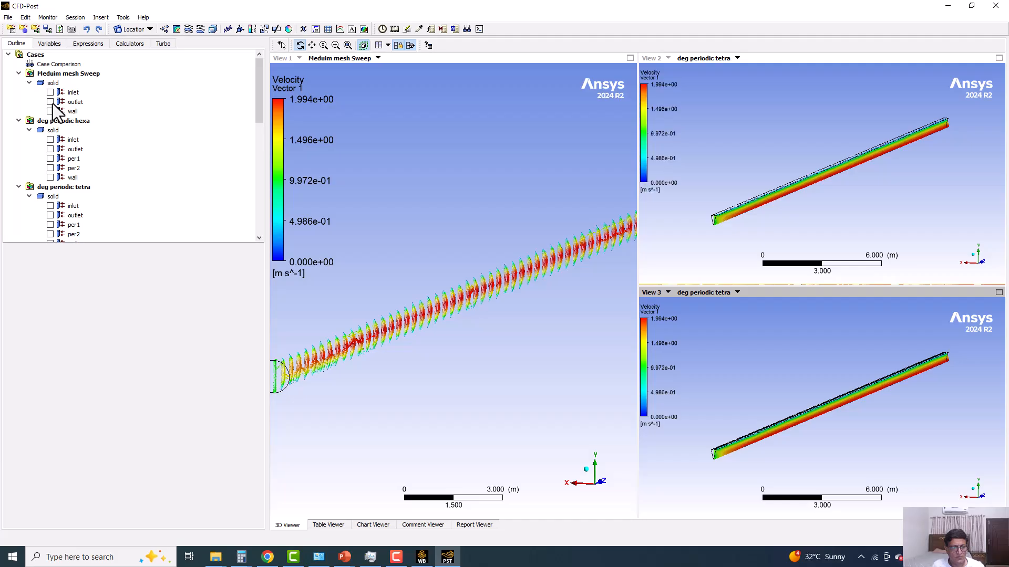
pyautogui.click(51, 103)
pyautogui.click(50, 102)
pyautogui.click(51, 140)
pyautogui.click(50, 140)
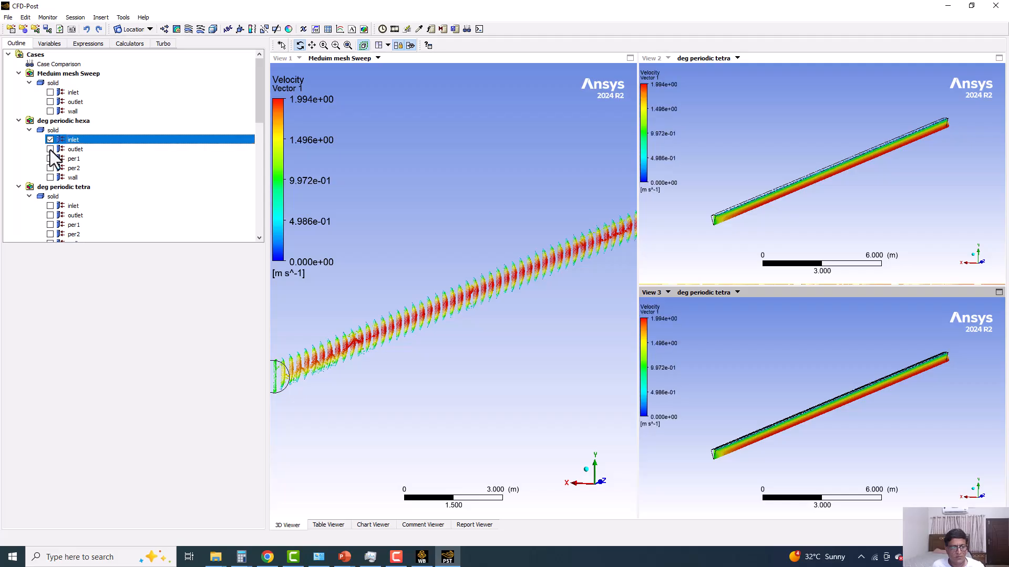
pyautogui.click(50, 150)
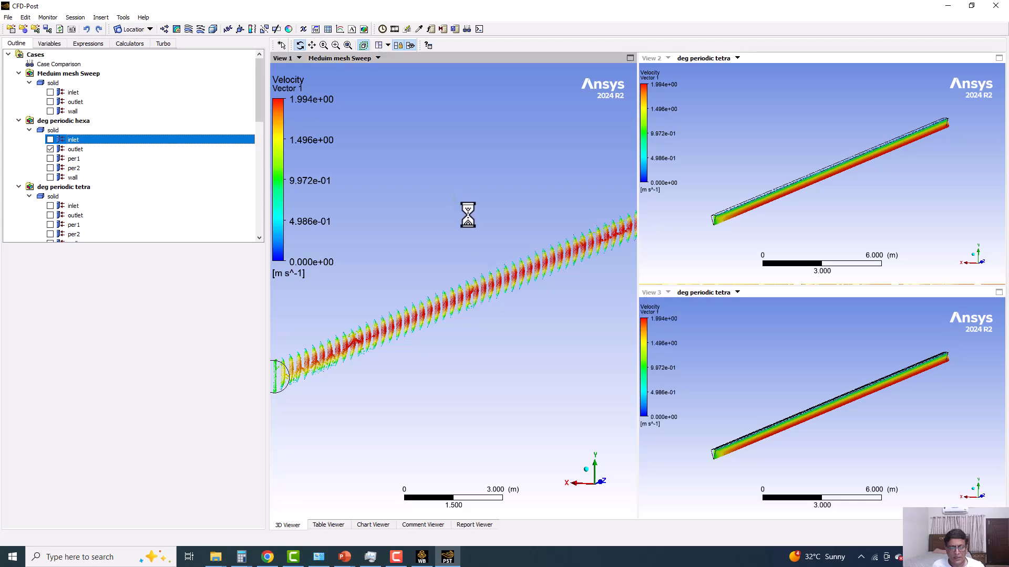
# Set the View 1 viewport's camera to that of the saved figure view3.
pyautogui.rightClick(482, 156)
pyautogui.moveTo(529, 207)
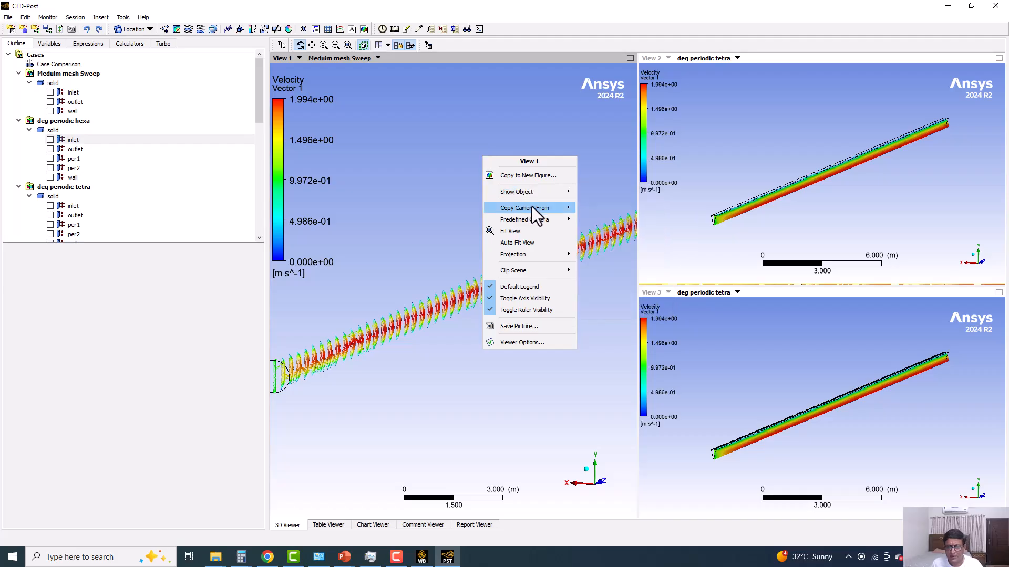
pyautogui.click(598, 243)
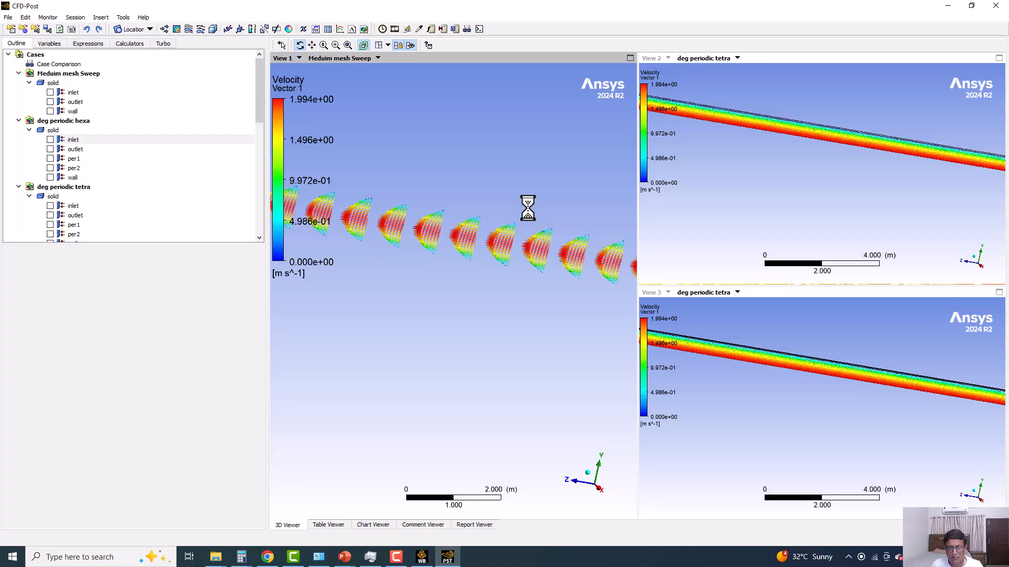
pyautogui.rightClick(509, 167)
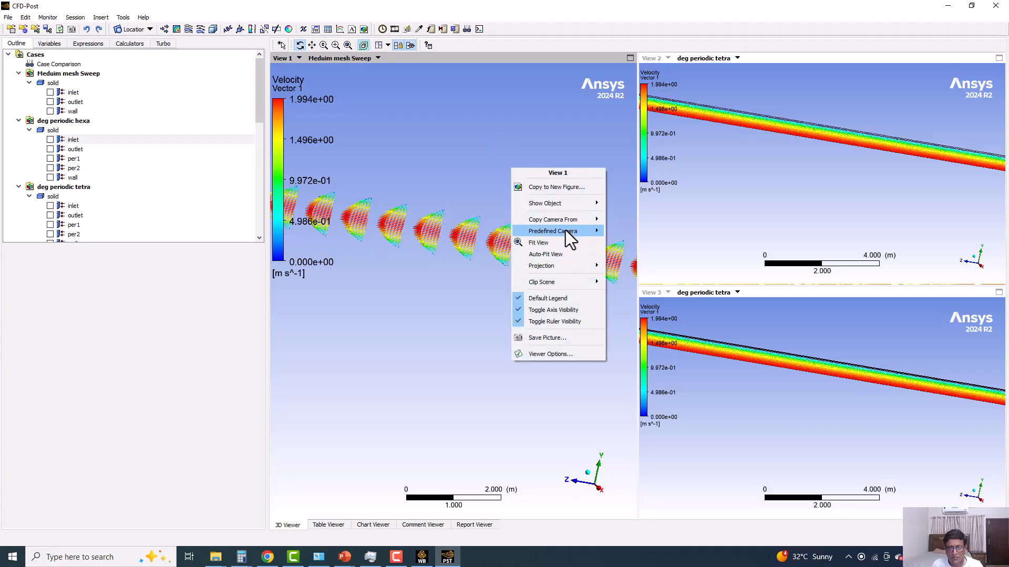
pyautogui.moveTo(569, 221)
pyautogui.click(628, 277)
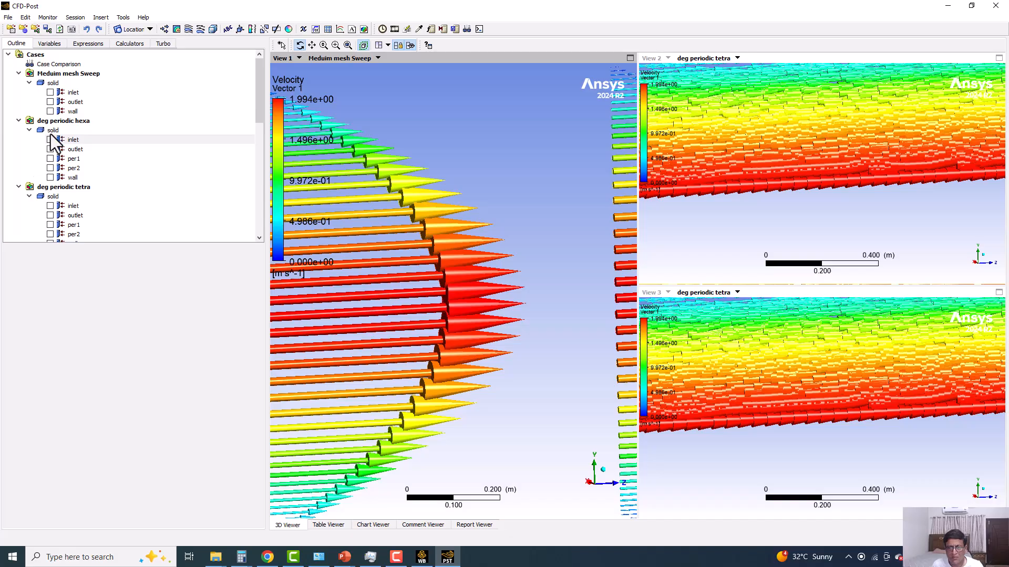
# Set Vector 1's color range to Local and its symbol size to 0.1, and apply the changes.
pyautogui.scroll(-10, 51, 135)
pyautogui.doubleClick(55, 188)
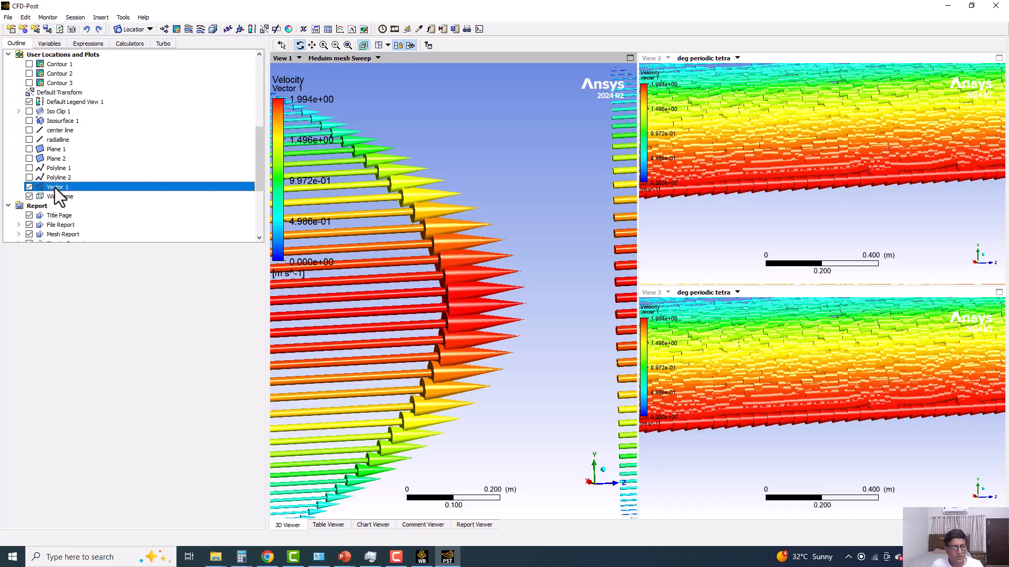
pyautogui.click(54, 263)
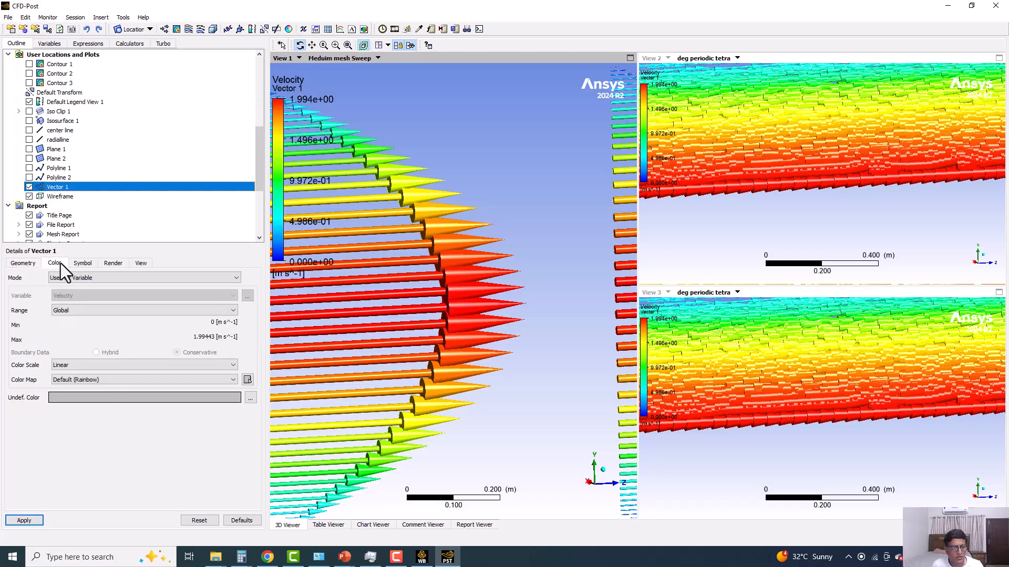
pyautogui.click(82, 311)
pyautogui.click(69, 327)
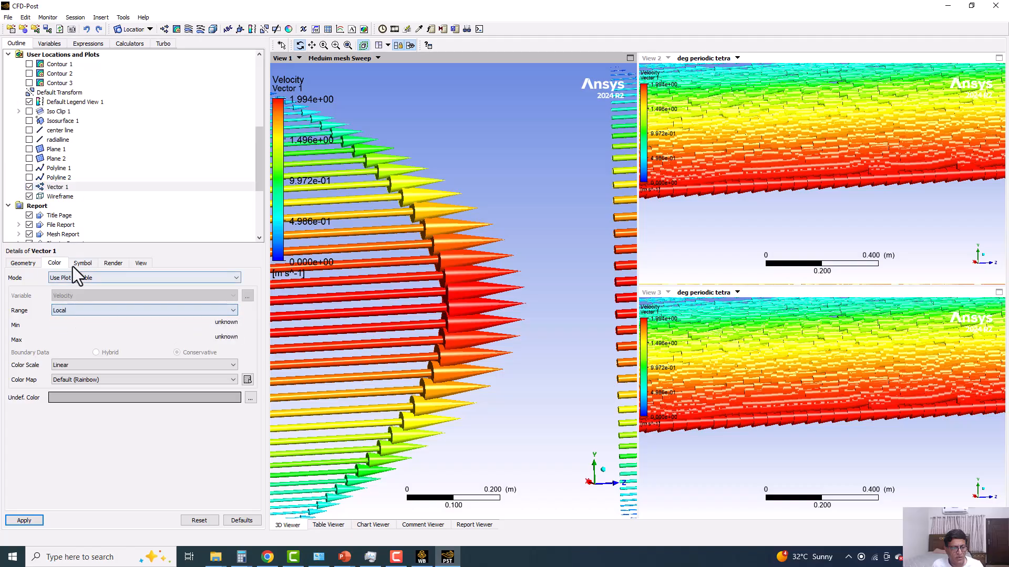
pyautogui.click(82, 264)
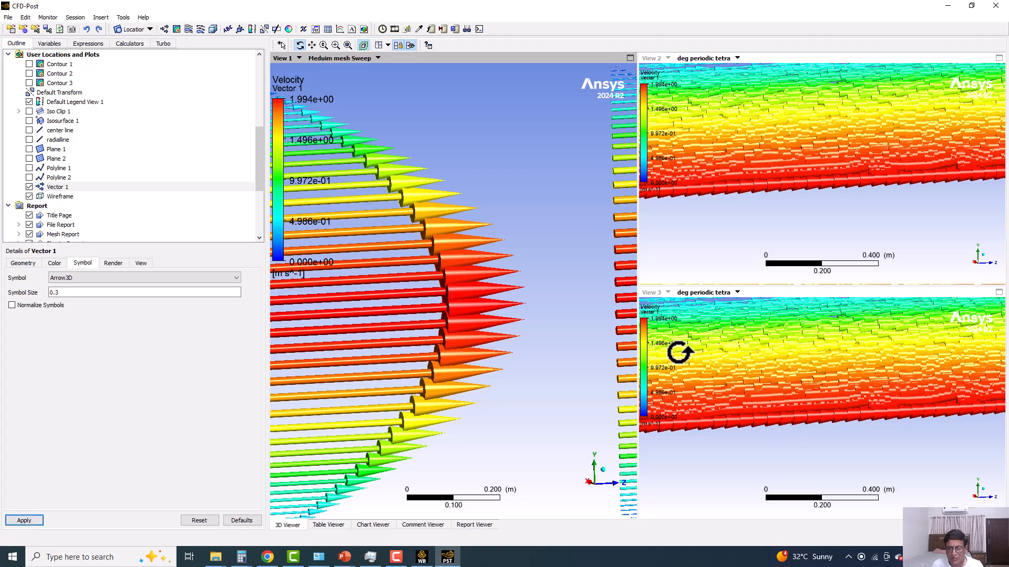
pyautogui.doubleClick(80, 292)
pyautogui.write('0.1')
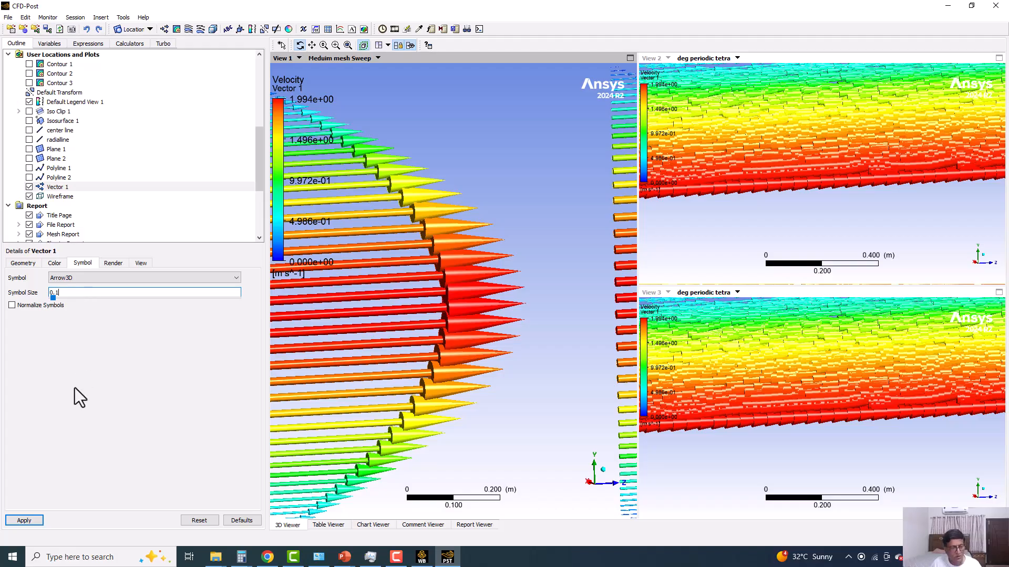
pyautogui.click(37, 517)
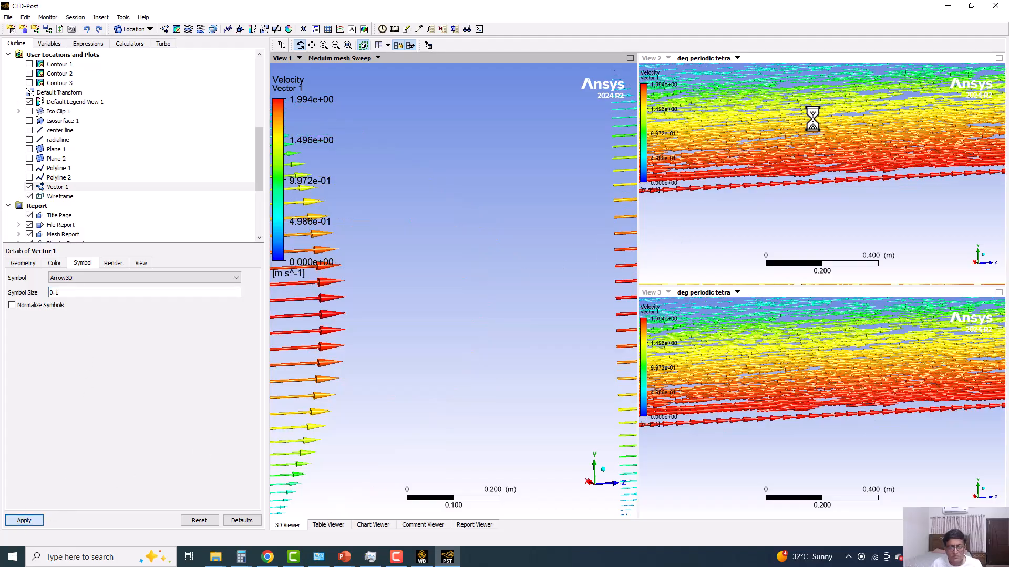
# Inspect the resized velocity vectors up close and display the center line velocity and center line pressure charts.
pyautogui.scroll(-4, 769, 196)
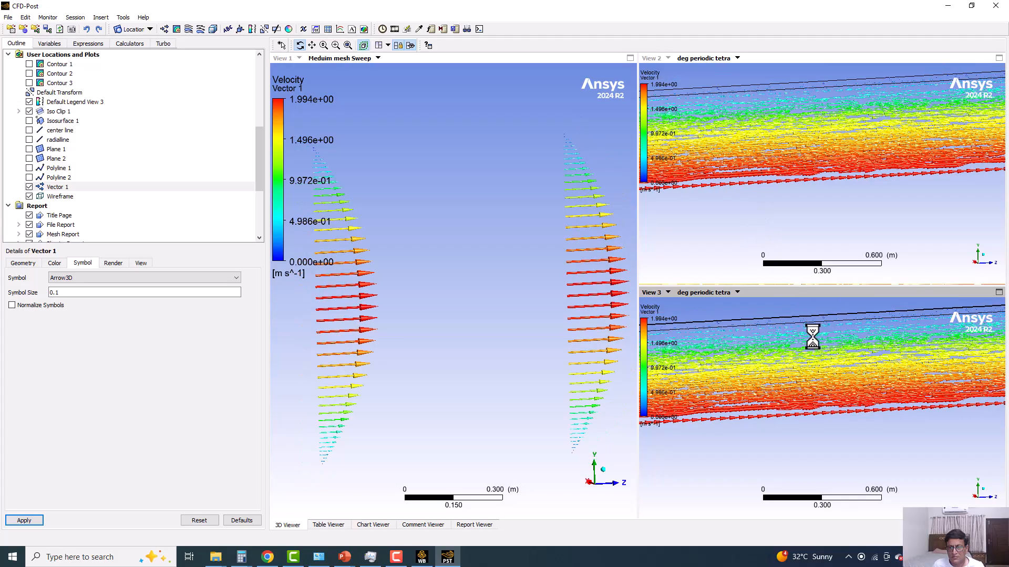
pyautogui.scroll(3, 808, 372)
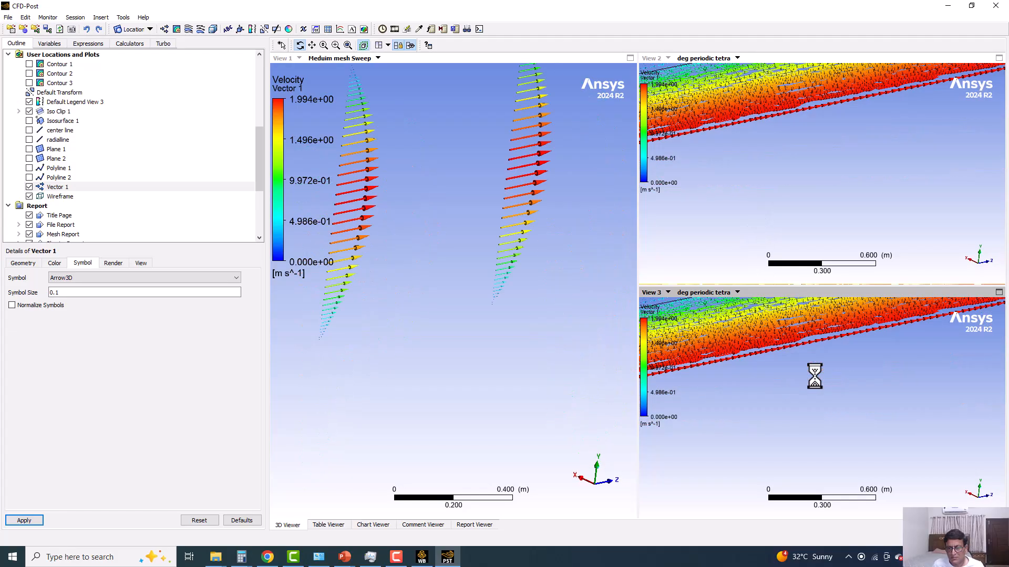
pyautogui.scroll(4, 743, 341)
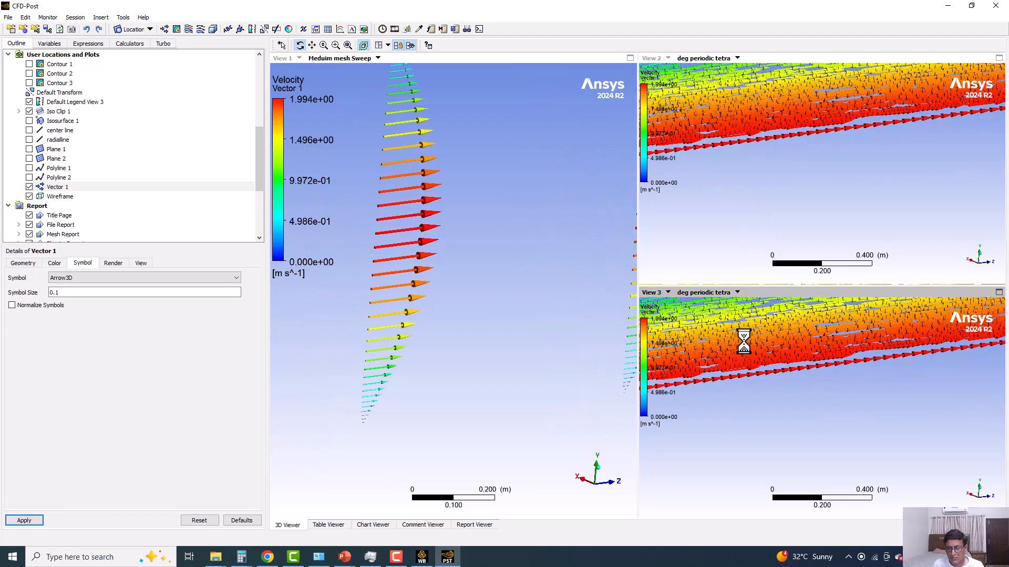
pyautogui.scroll(-5, 766, 379)
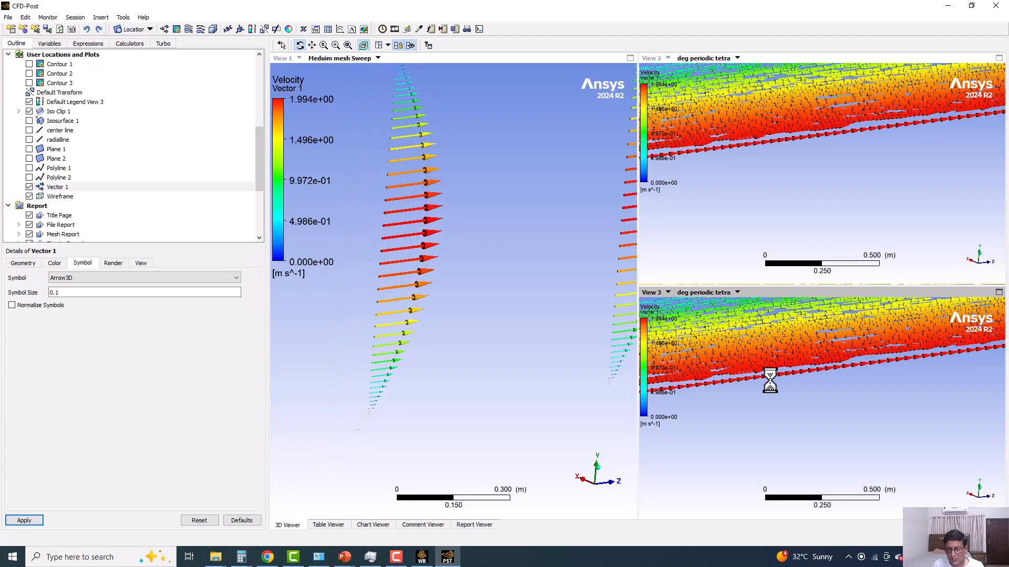
pyautogui.scroll(-5, 16, 129)
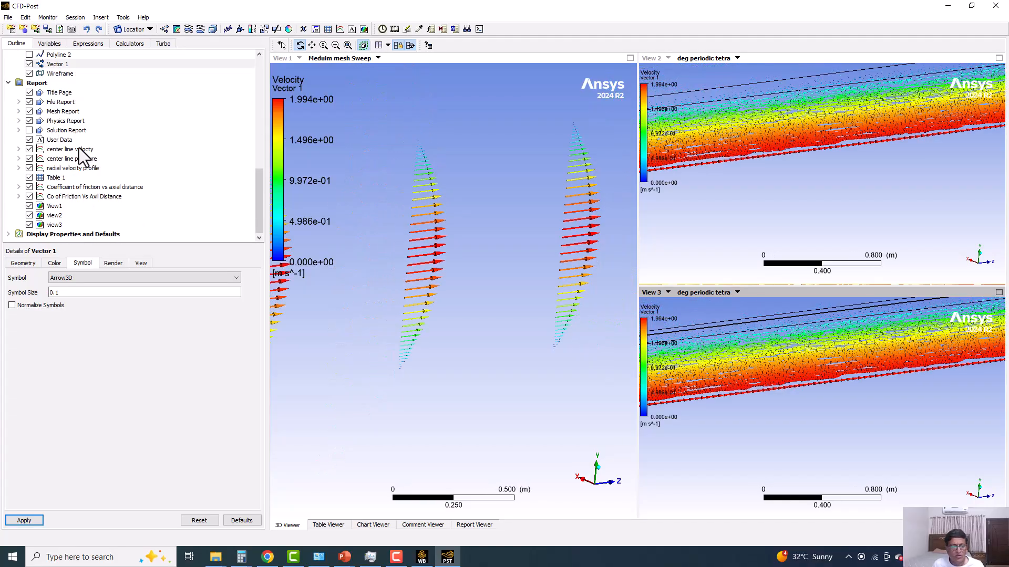
pyautogui.click(68, 149)
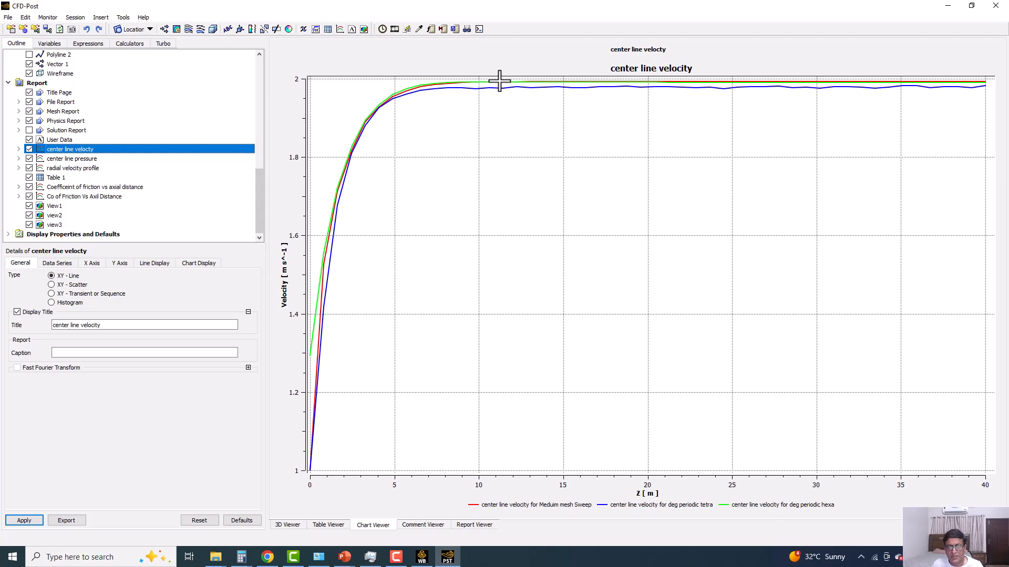
pyautogui.click(75, 159)
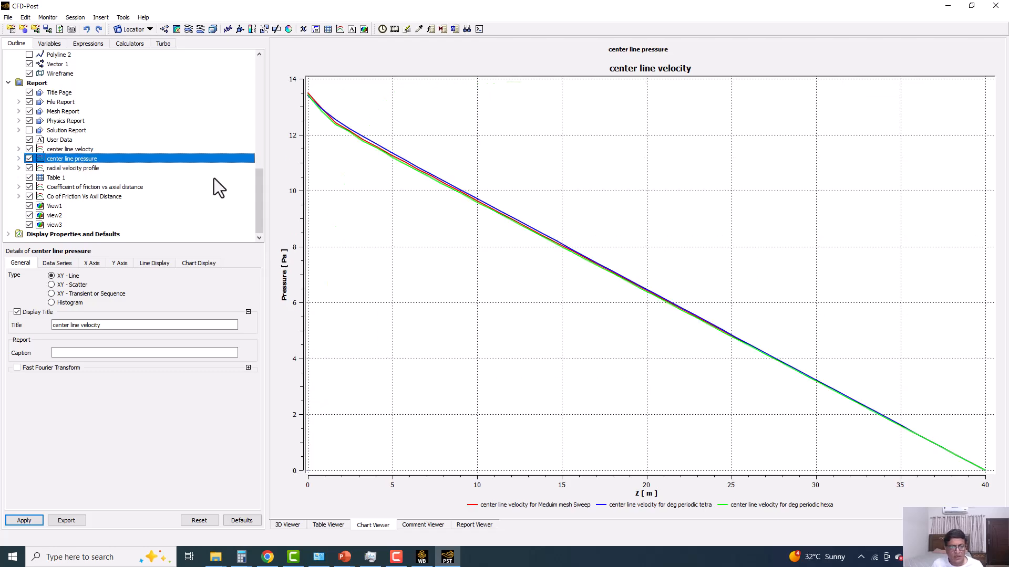
# Display the radial velocity profile chart, and open Table 1 with deg periodic hexa as its default case.
pyautogui.click(68, 167)
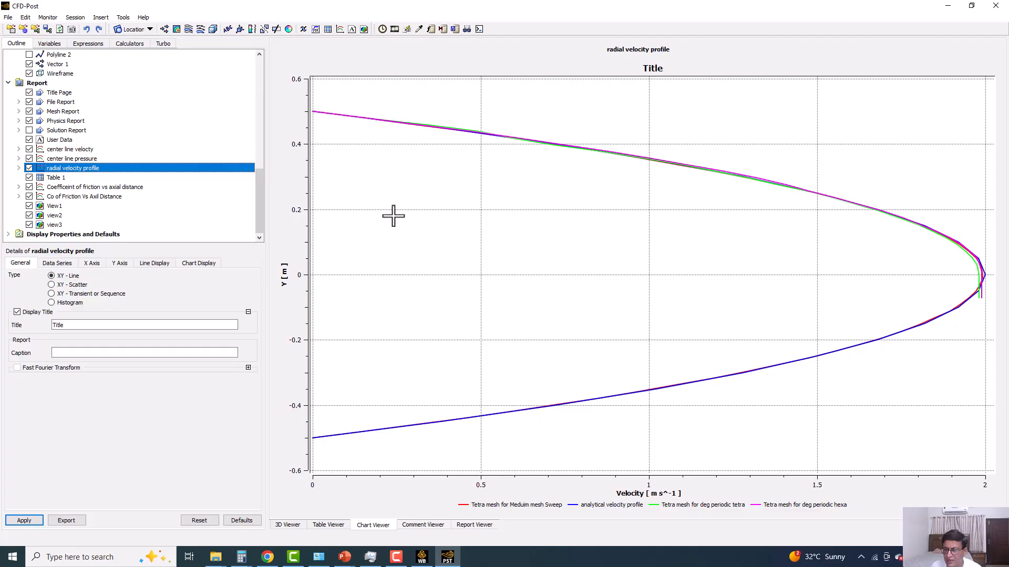
pyautogui.click(56, 178)
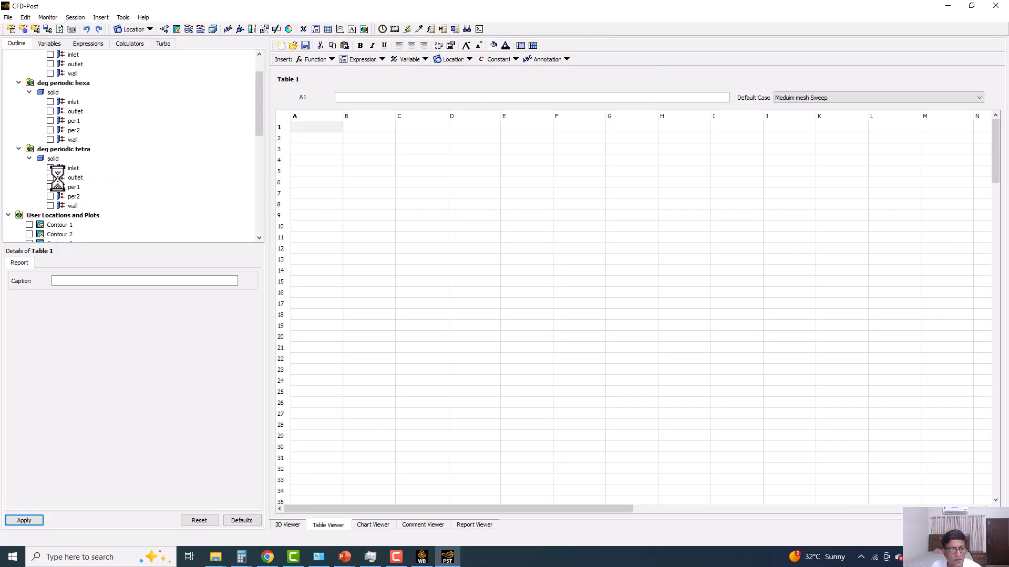
pyautogui.click(855, 97)
pyautogui.click(813, 115)
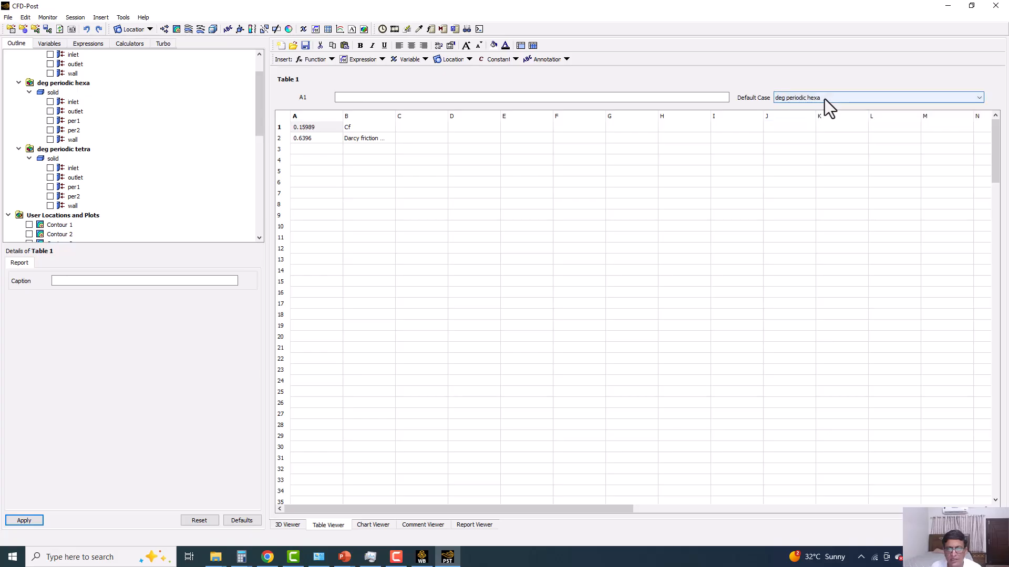
# Format the Cf and Darcy friction values in cells A1 and A2 as Fixed with a precision of 2.
pyautogui.click(326, 137)
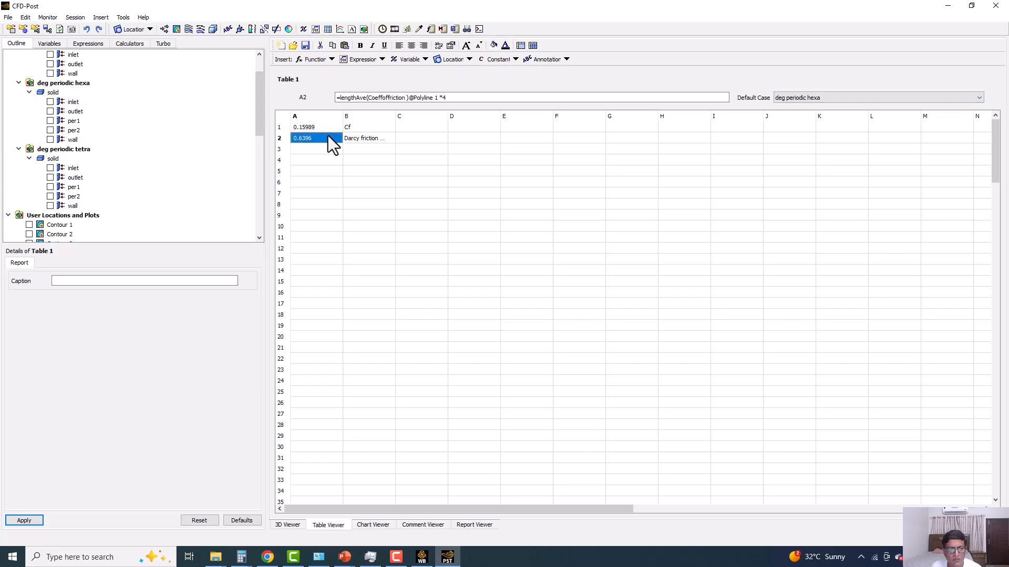
pyautogui.moveTo(317, 127); pyautogui.dragTo(316, 135)
pyautogui.click(450, 46)
pyautogui.click(500, 259)
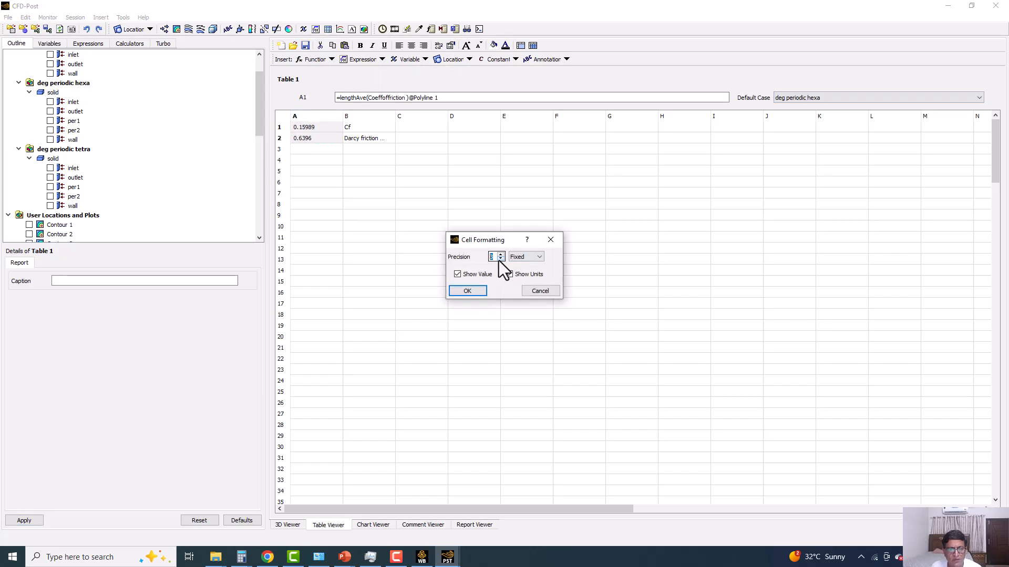
pyautogui.click(478, 290)
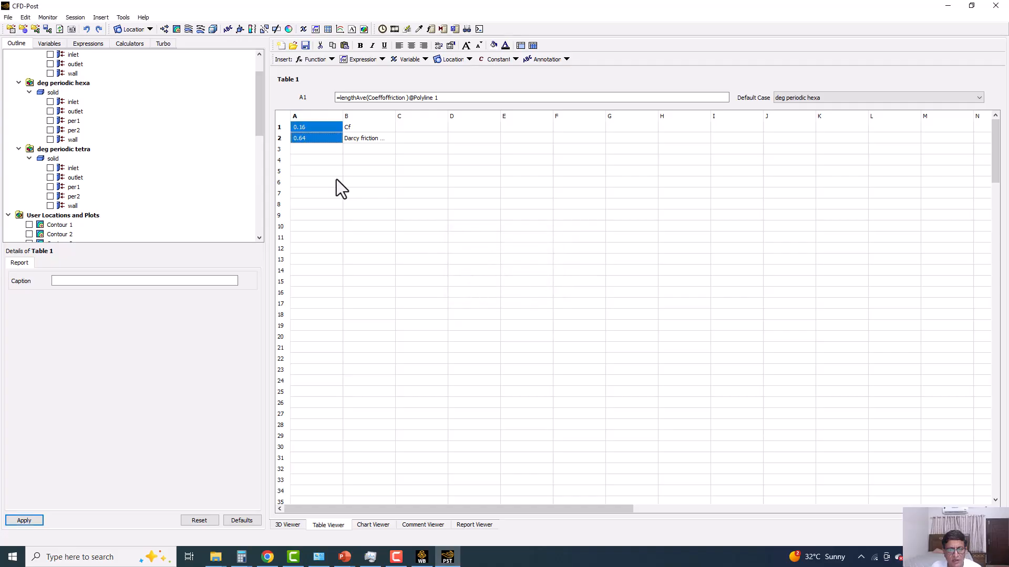
# Compare Table 1's Cf and Darcy friction values for Meduim mesh Sweep, deg periodic hexa and deg periodic tetra, ending on Meduim mesh Sweep.
pyautogui.click(883, 99)
pyautogui.click(833, 107)
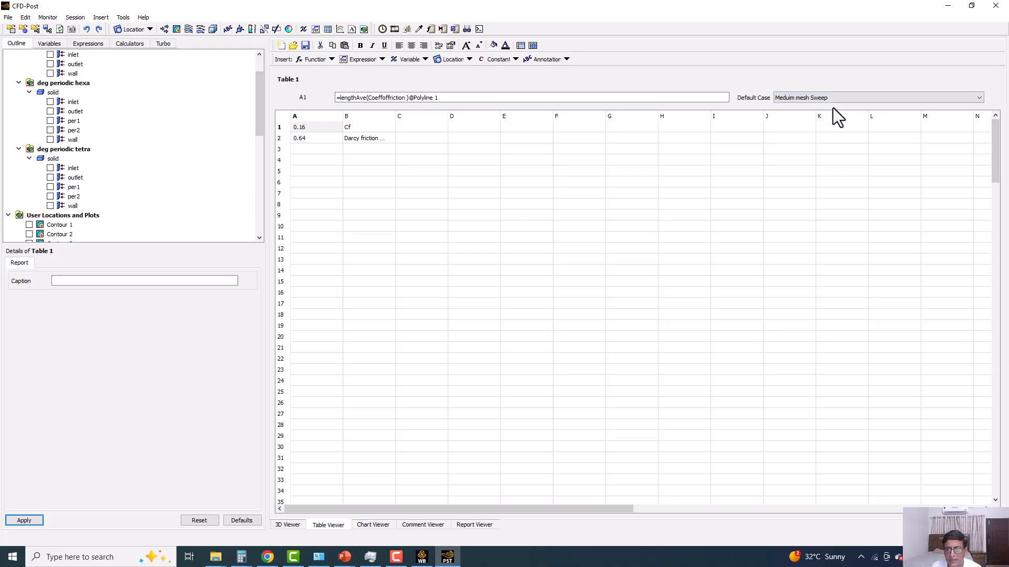
pyautogui.click(812, 98)
pyautogui.click(793, 116)
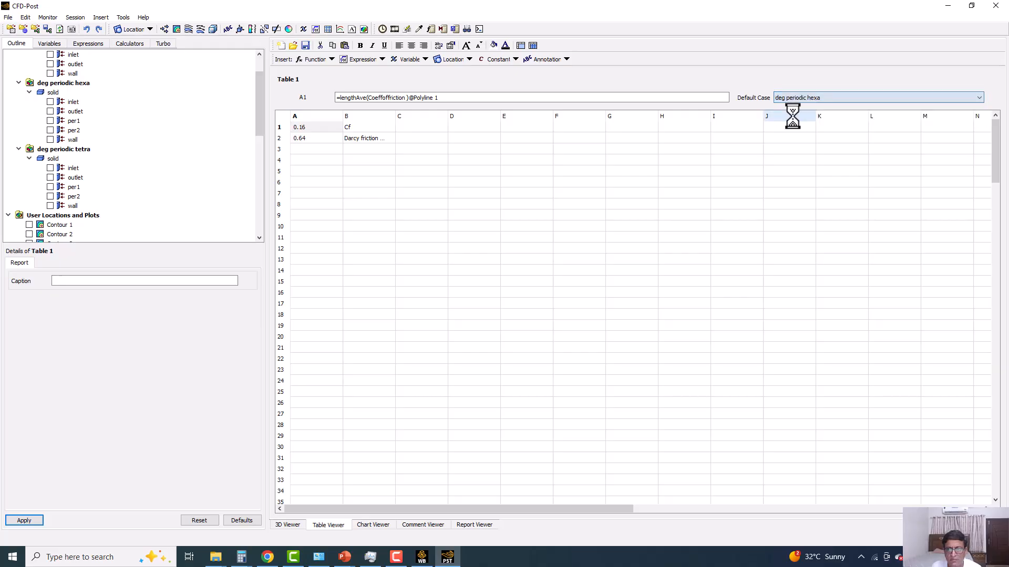
pyautogui.click(795, 97)
pyautogui.click(791, 121)
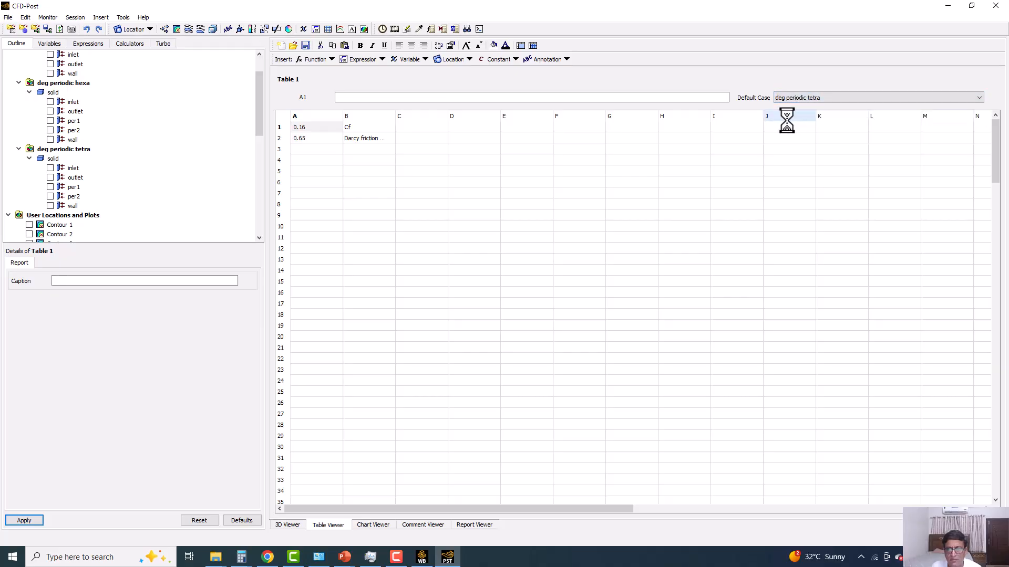
pyautogui.click(310, 138)
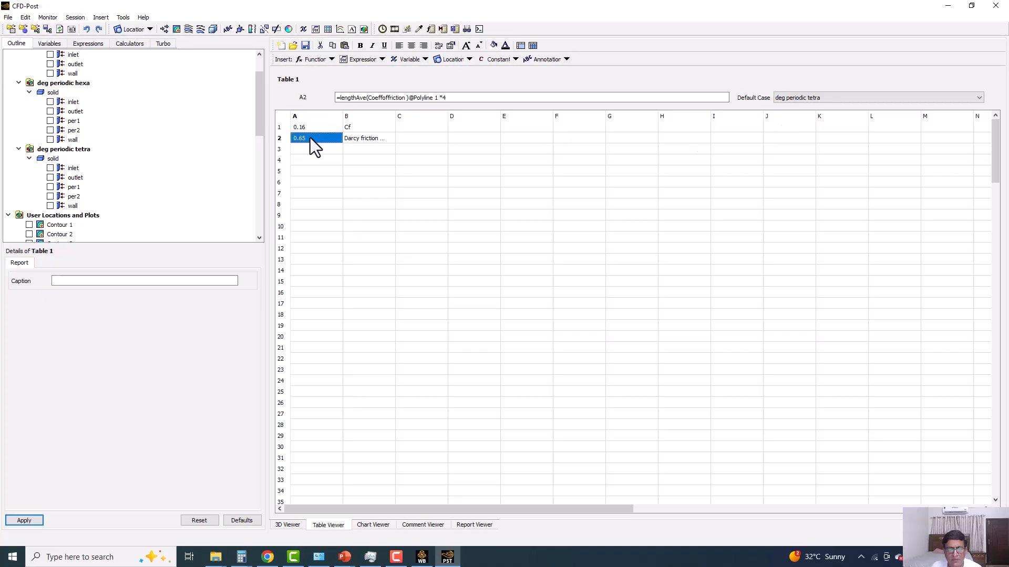
pyautogui.click(830, 99)
pyautogui.click(815, 112)
pyautogui.click(813, 97)
pyautogui.click(805, 104)
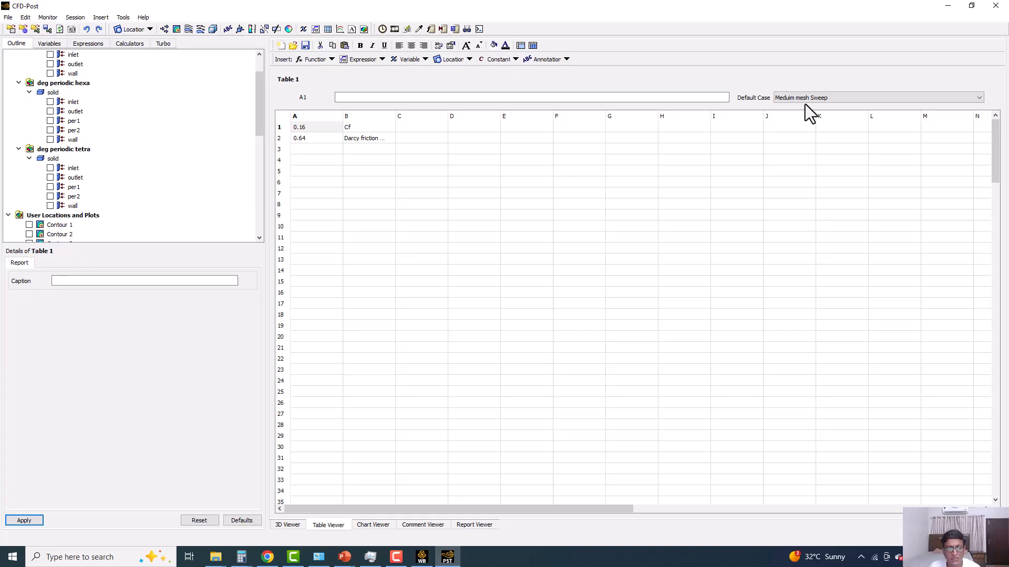
# Display the report's Coefficeint of friction vs axial distance chart.
pyautogui.scroll(-7, 131, 141)
pyautogui.scroll(-1, 127, 163)
pyautogui.scroll(-1, 122, 191)
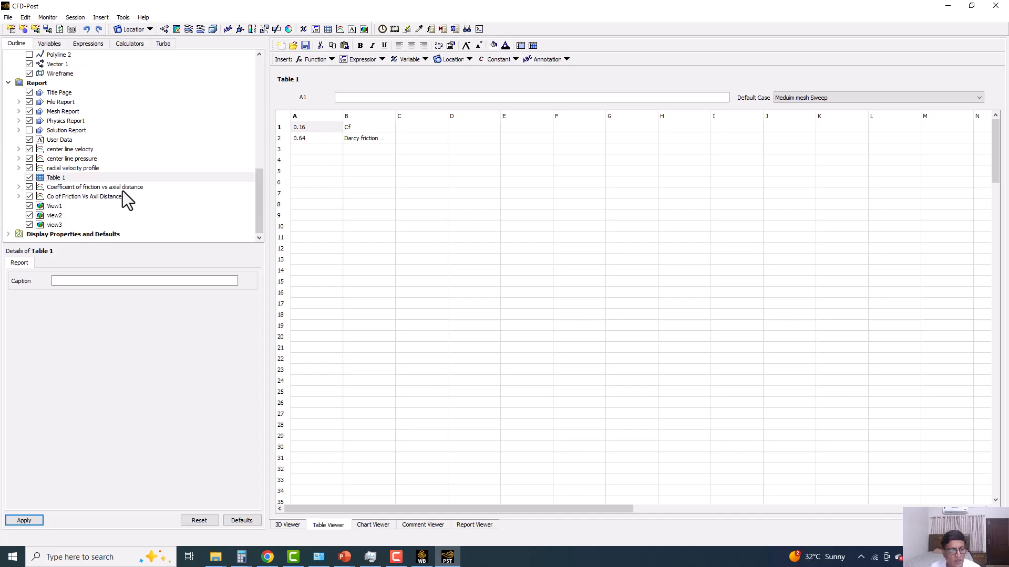
pyautogui.click(74, 187)
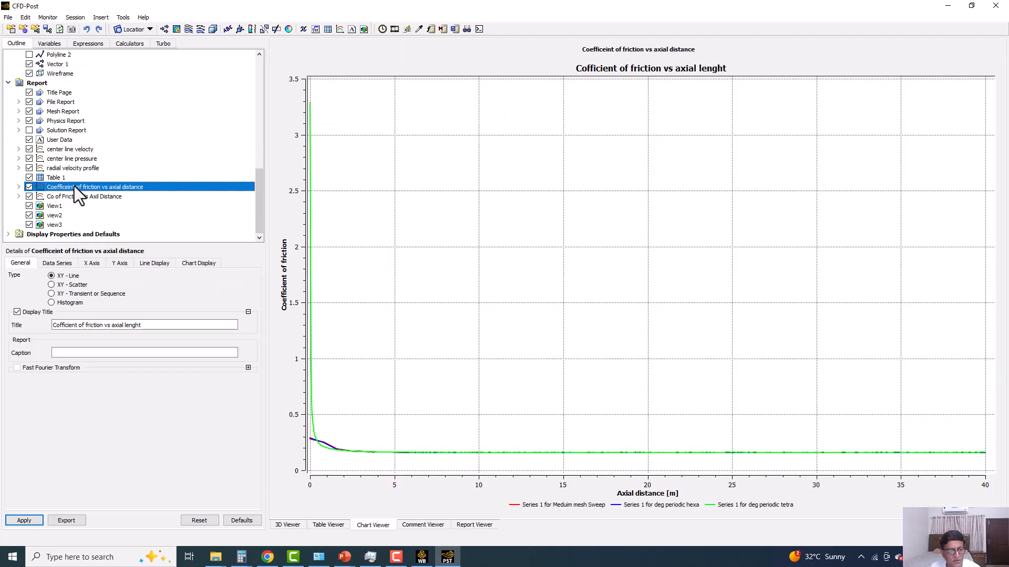
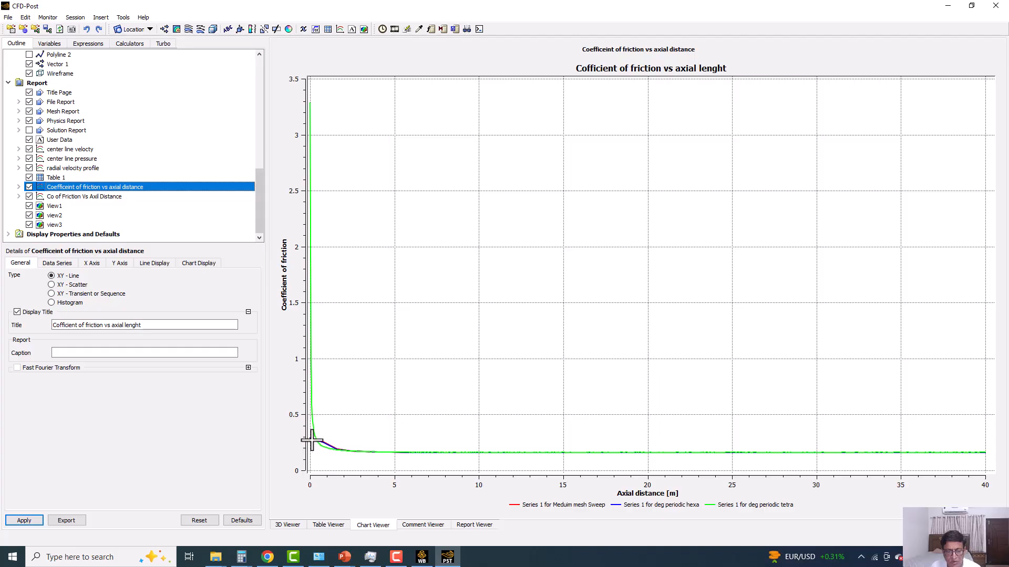
# Format the friction chart's Y axis numbers as Fixed with a precision of 2 instead of the automatic number format.
pyautogui.click(852, 454)
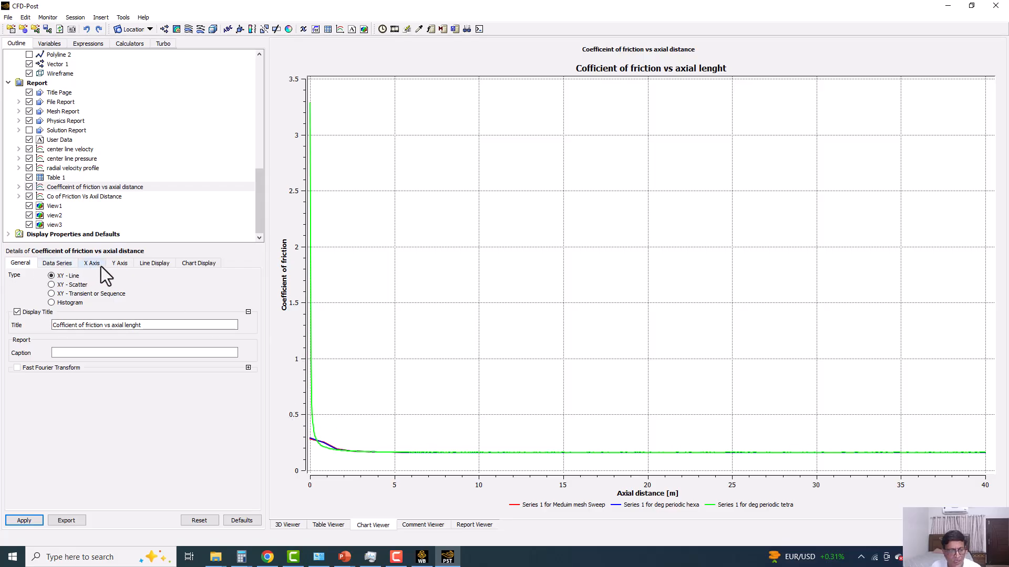
pyautogui.click(118, 263)
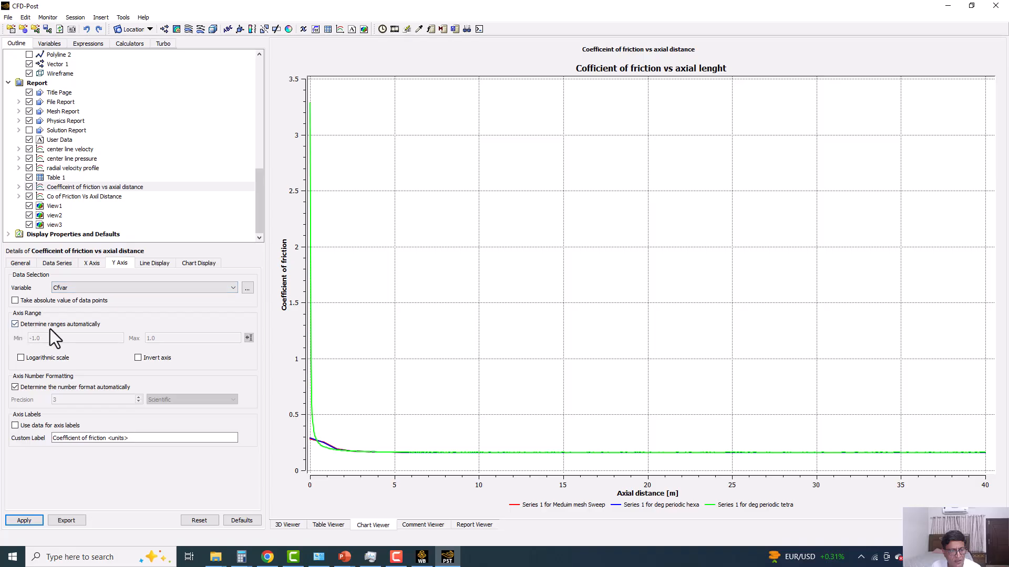
pyautogui.click(15, 387)
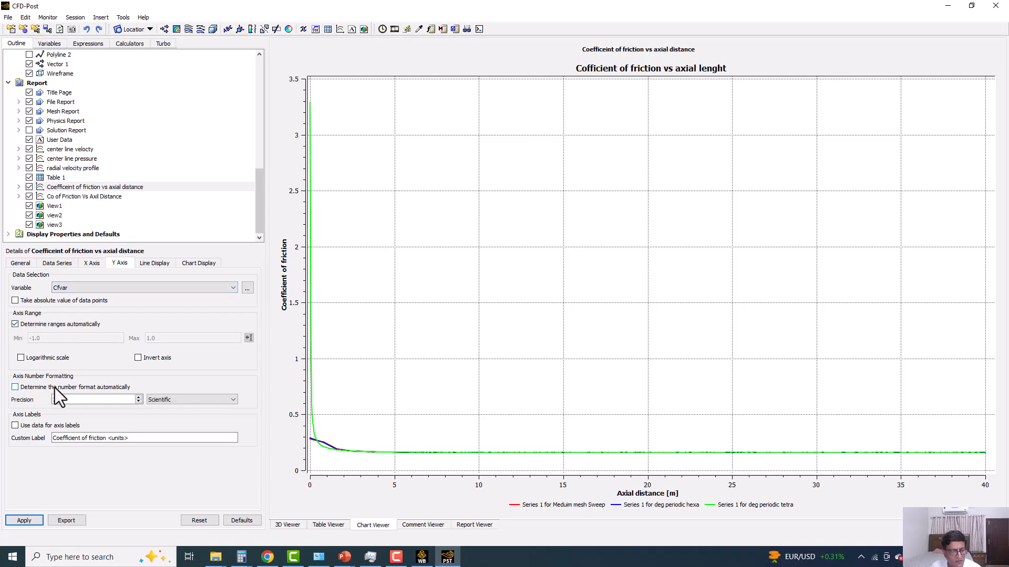
pyautogui.click(178, 400)
pyautogui.click(161, 413)
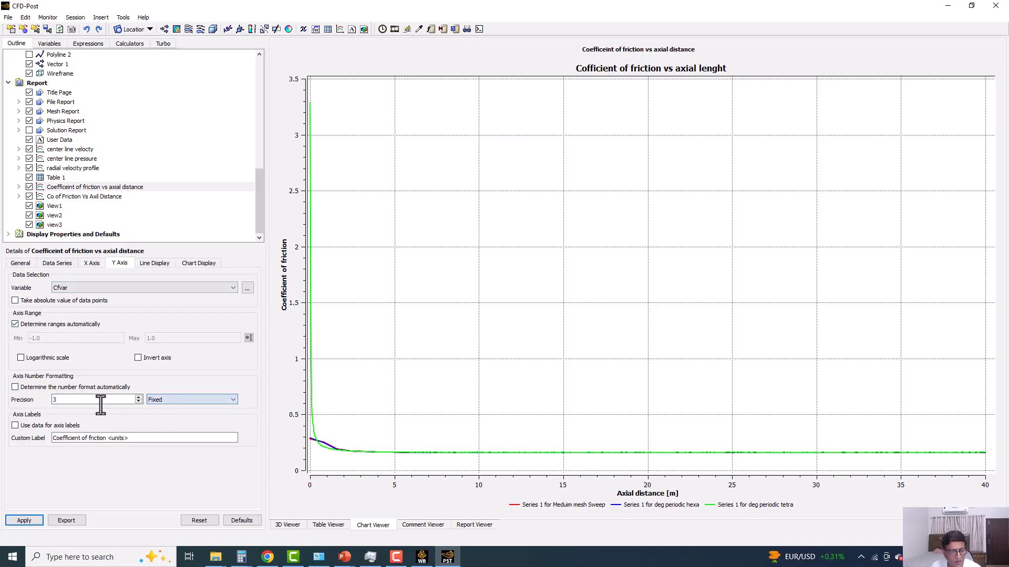
pyautogui.click(139, 402)
pyautogui.click(34, 520)
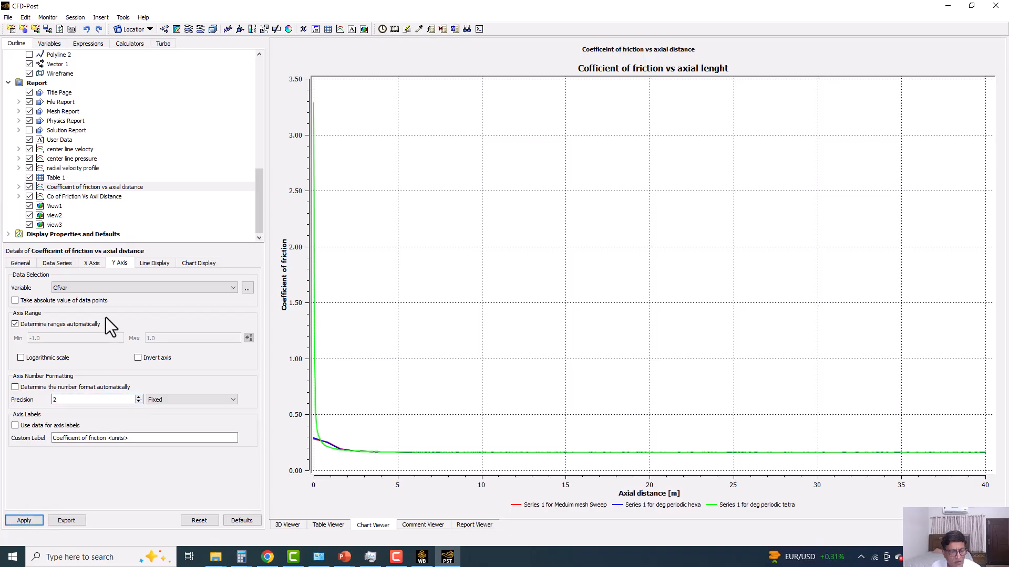
# Turn off the automatic Y axis range and apply a range from 0 to 0.2 to the friction chart.
pyautogui.click(16, 324)
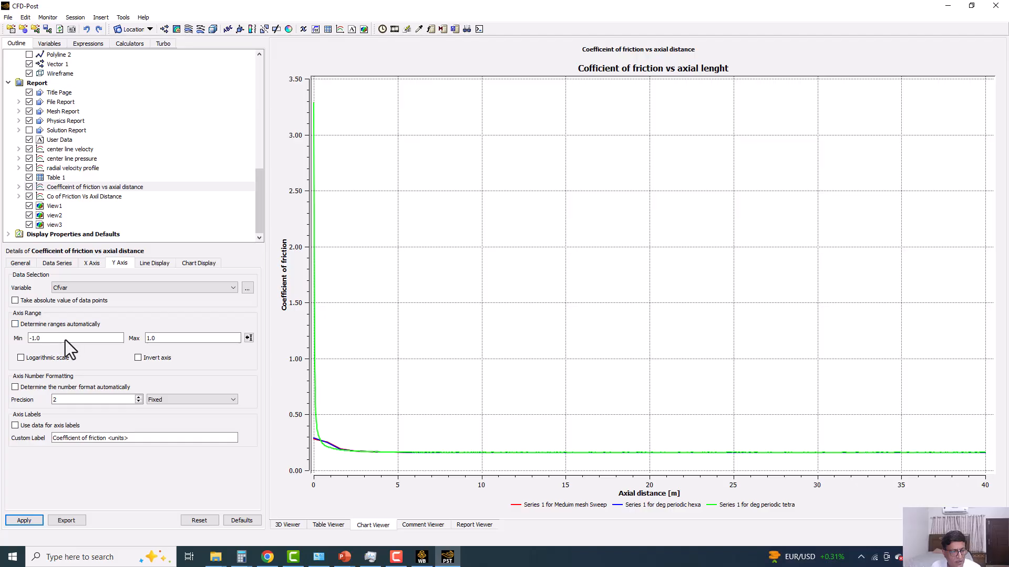
pyautogui.moveTo(64, 341); pyautogui.dragTo(27, 344)
pyautogui.write('0')
pyautogui.moveTo(165, 340); pyautogui.dragTo(121, 339)
pyautogui.write('0.2')
pyautogui.click(32, 521)
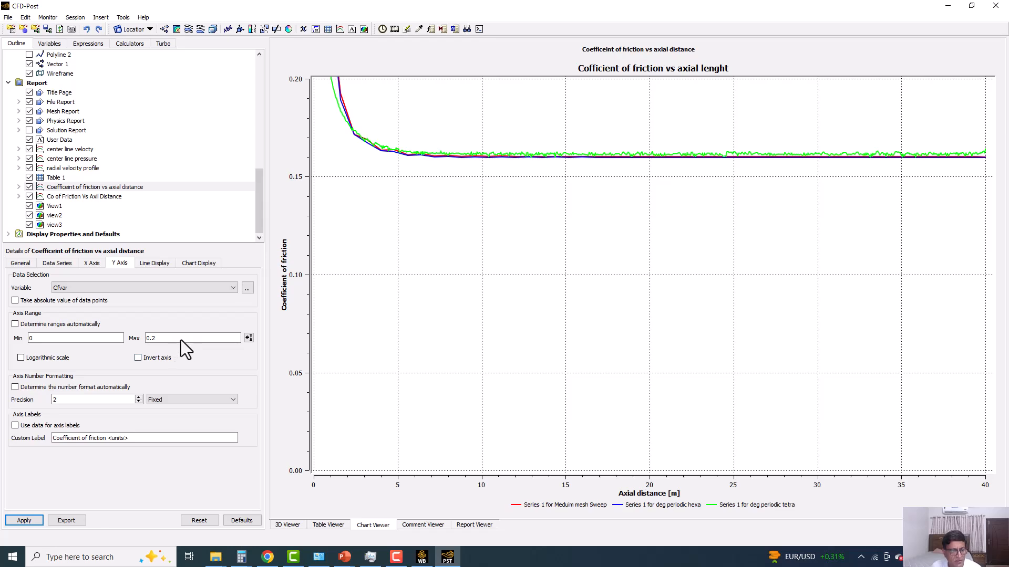
# Tighten the friction chart's Y axis by applying a maximum of 0.18.
pyautogui.moveTo(181, 339); pyautogui.dragTo(133, 336)
pyautogui.write('0.18')
pyautogui.click(31, 519)
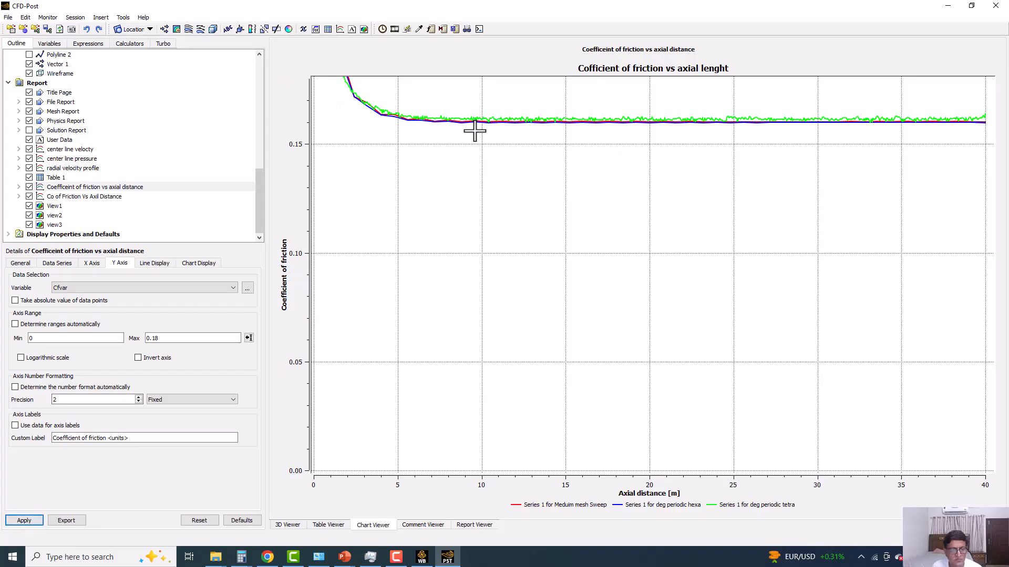